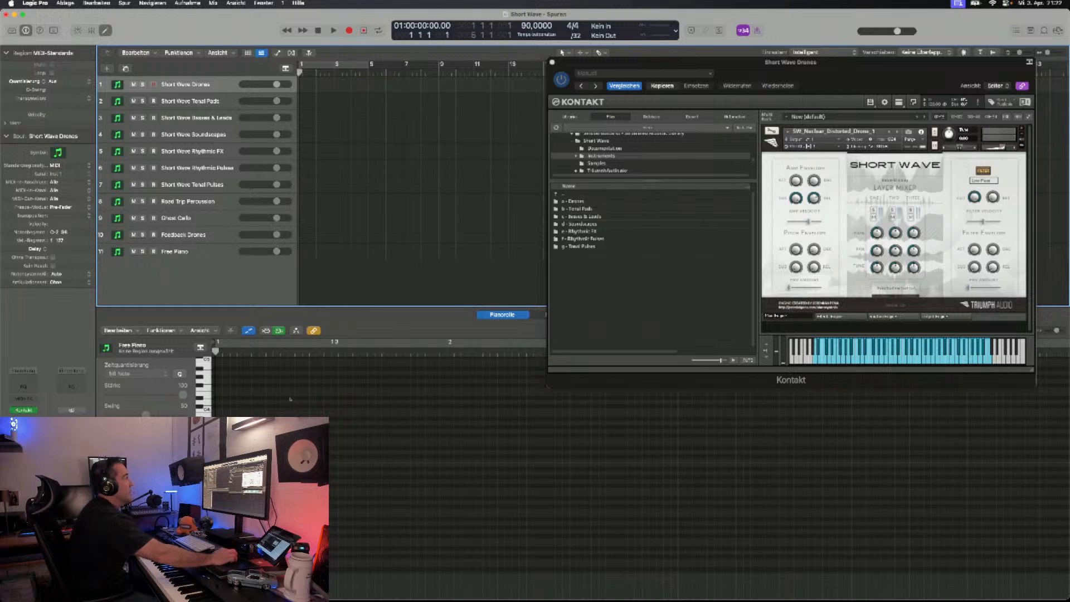
- Open the Short Wave "a - Drones" instrument folder and look through its list of drone patches
double_click(575, 201)
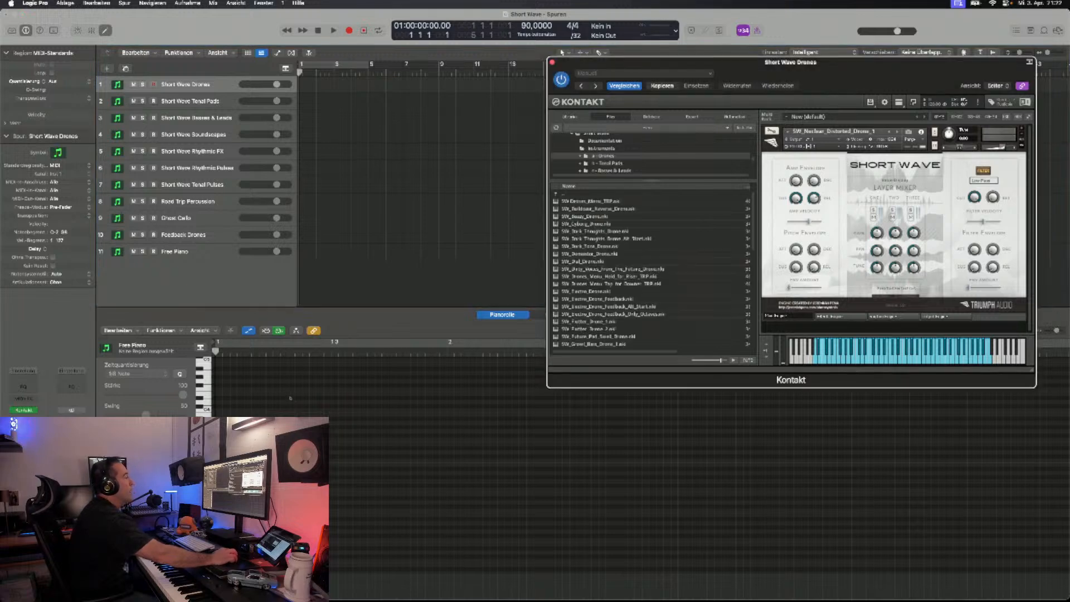
scroll(659, 248, down, 4)
scroll(652, 267, up, 5)
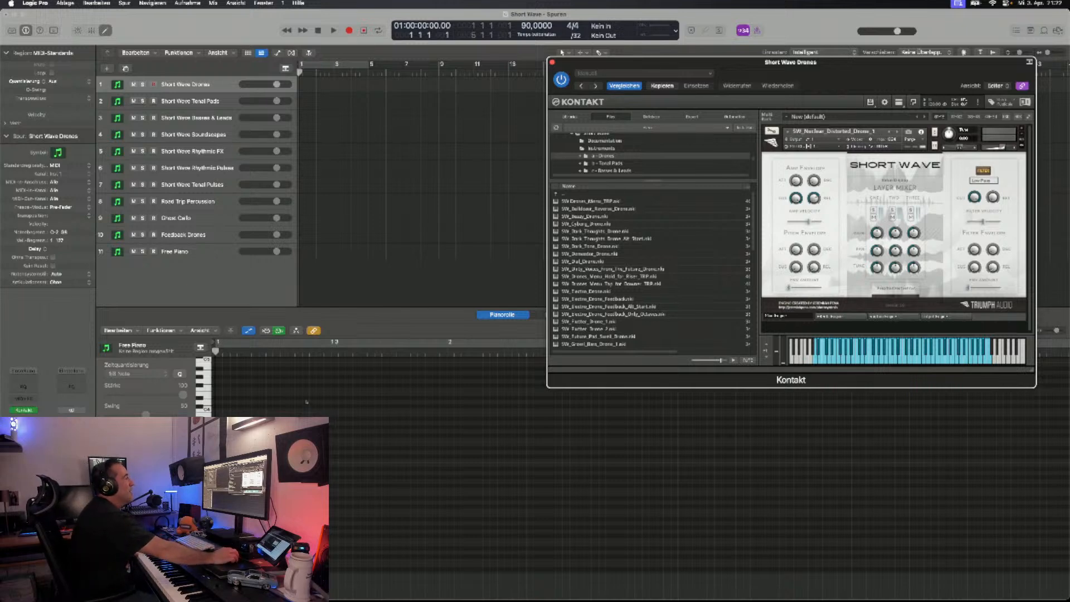
scroll(652, 269, down, 15)
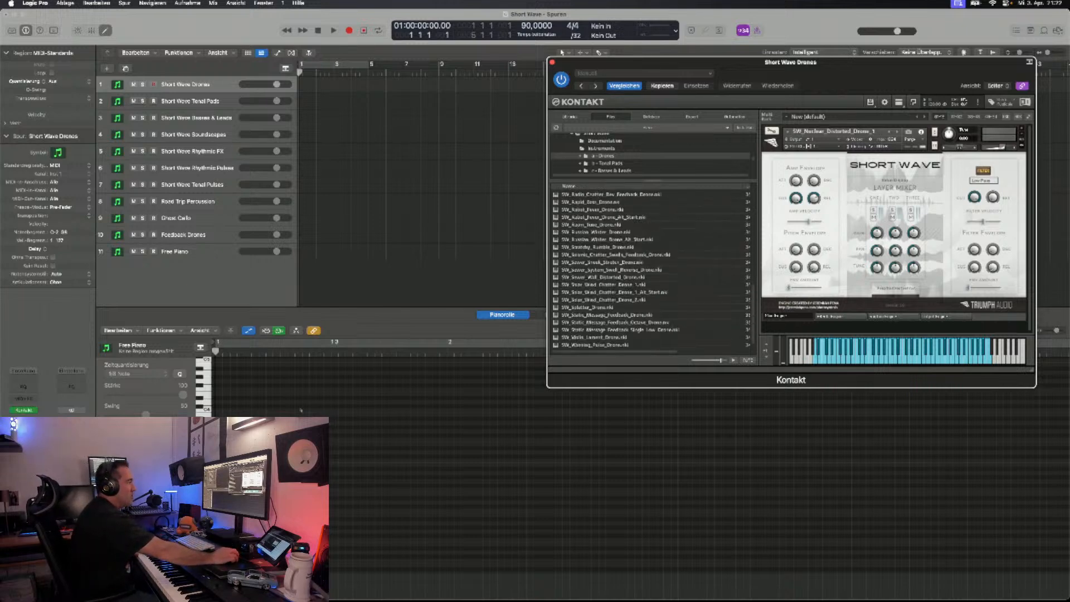
scroll(652, 270, up, 15)
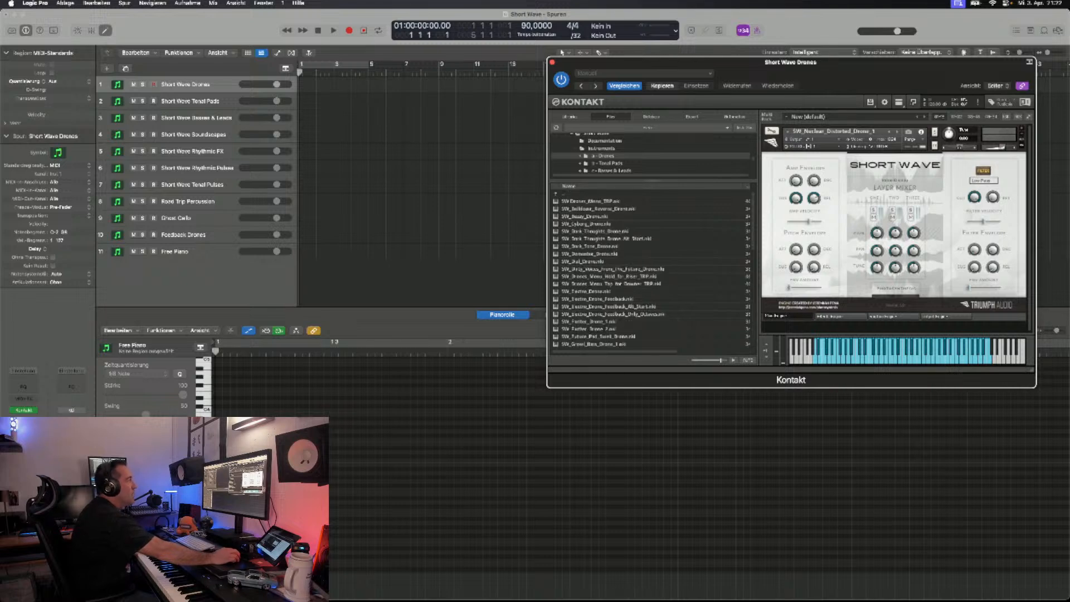
scroll(652, 270, down, 15)
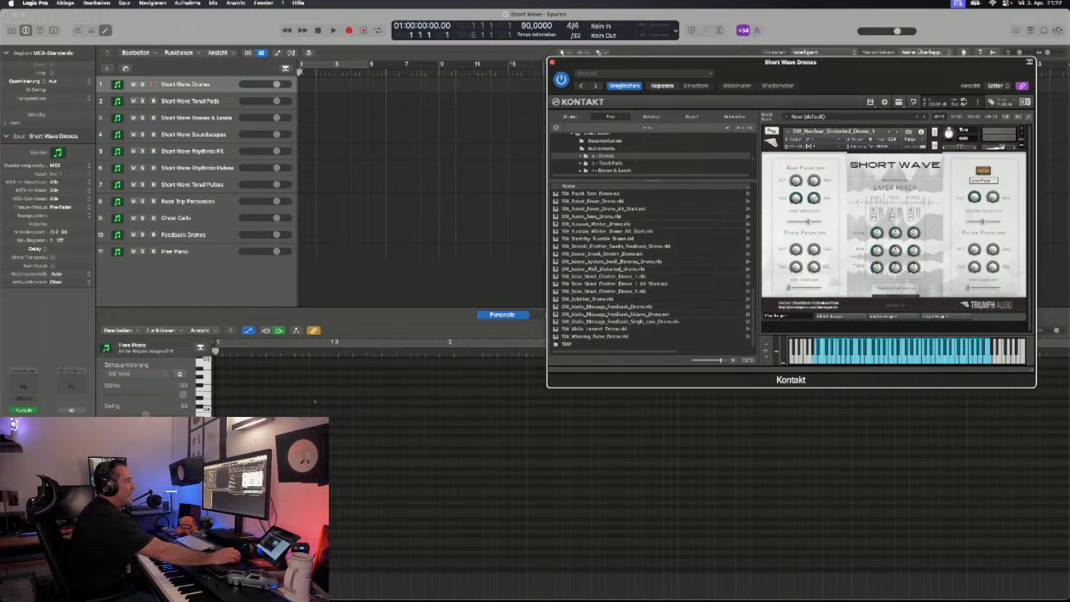
scroll(652, 269, up, 15)
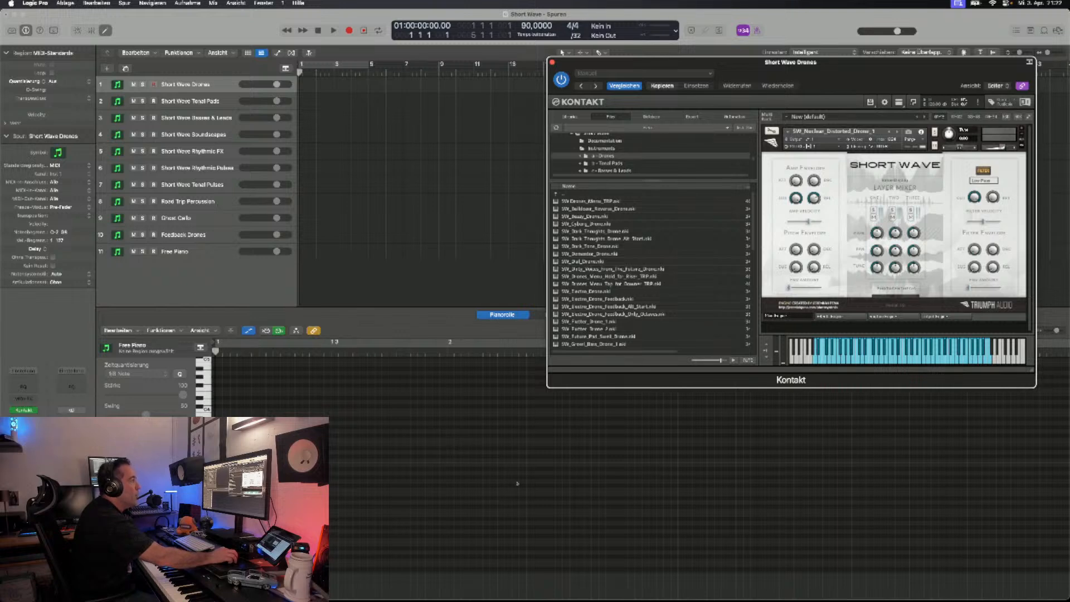
- Enlarge the Kontakt window slightly and examine the instrument's effects, rhythm and output engine pages, ending on the main engine page
drag(1032, 369, 1035, 383)
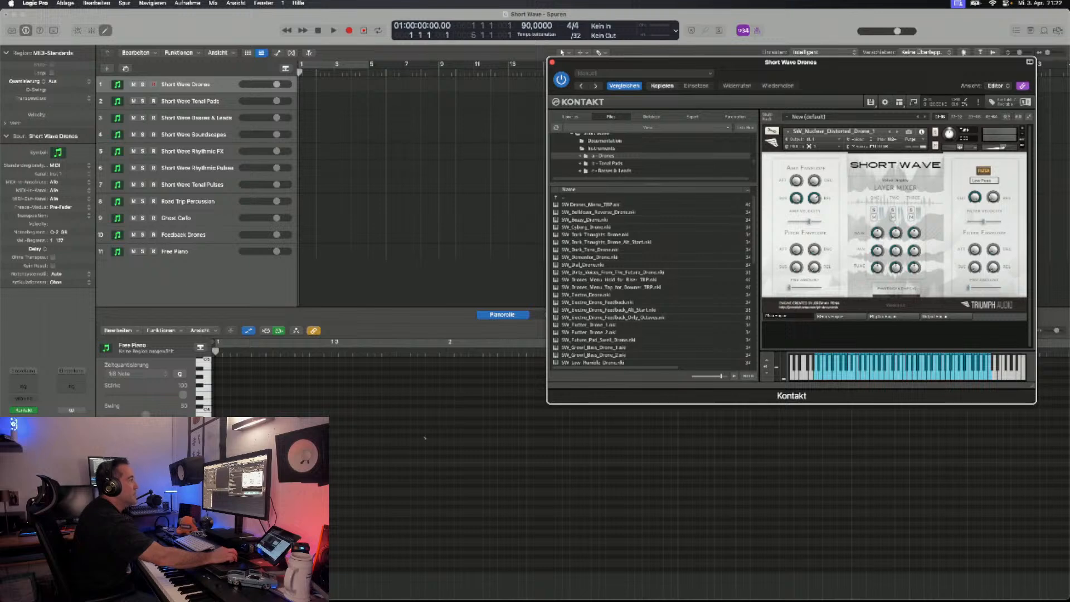
click(838, 316)
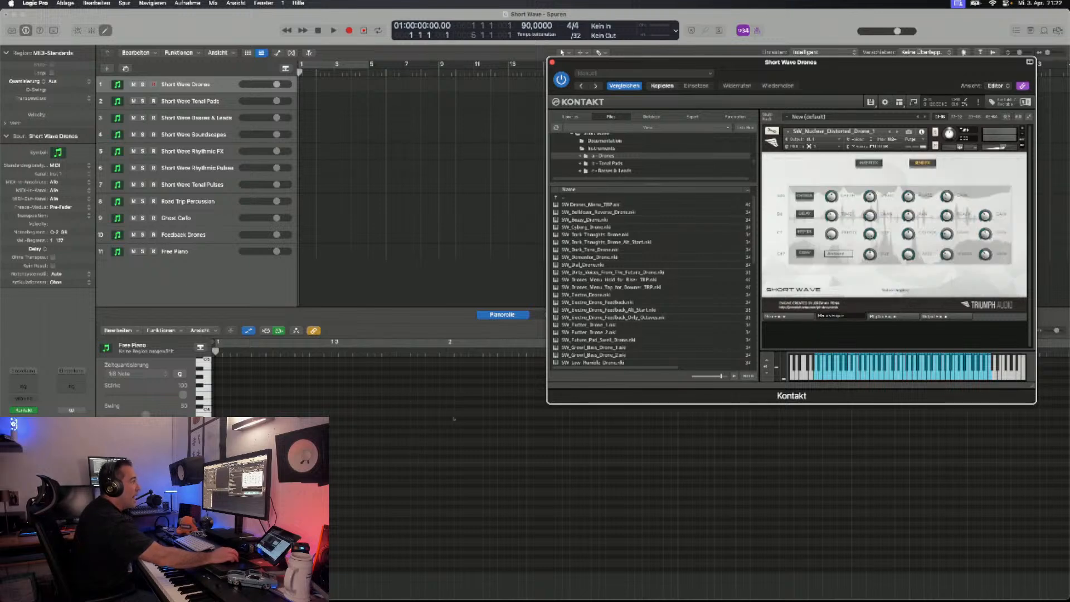
click(894, 316)
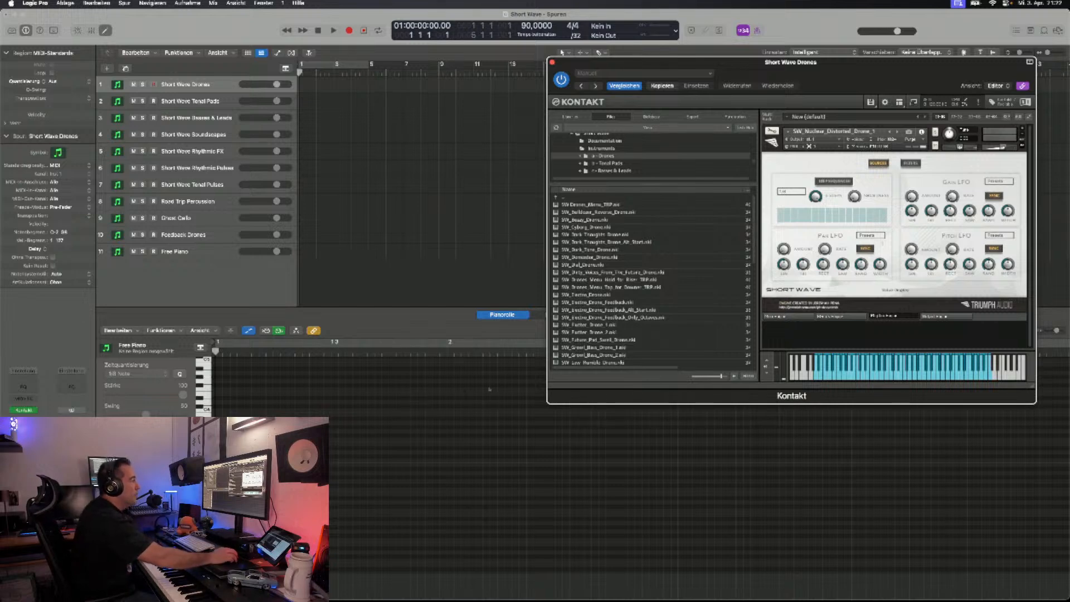
click(947, 316)
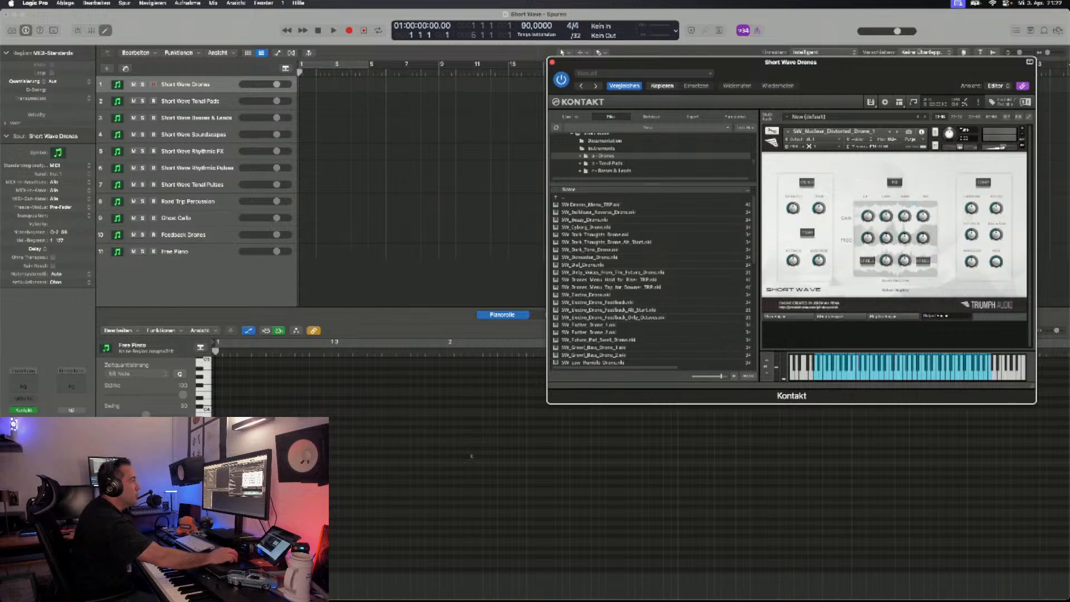
click(786, 316)
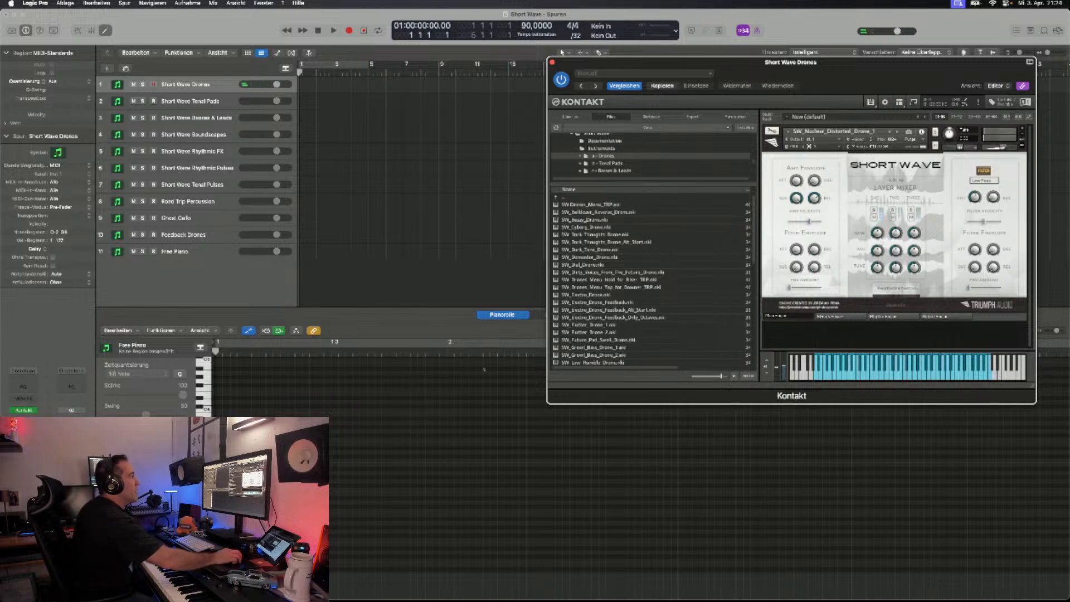
- Step through the drone patches to load SW_Growl_Bass_Drone_2 and move the instrument window lower in the workspace
click(890, 132)
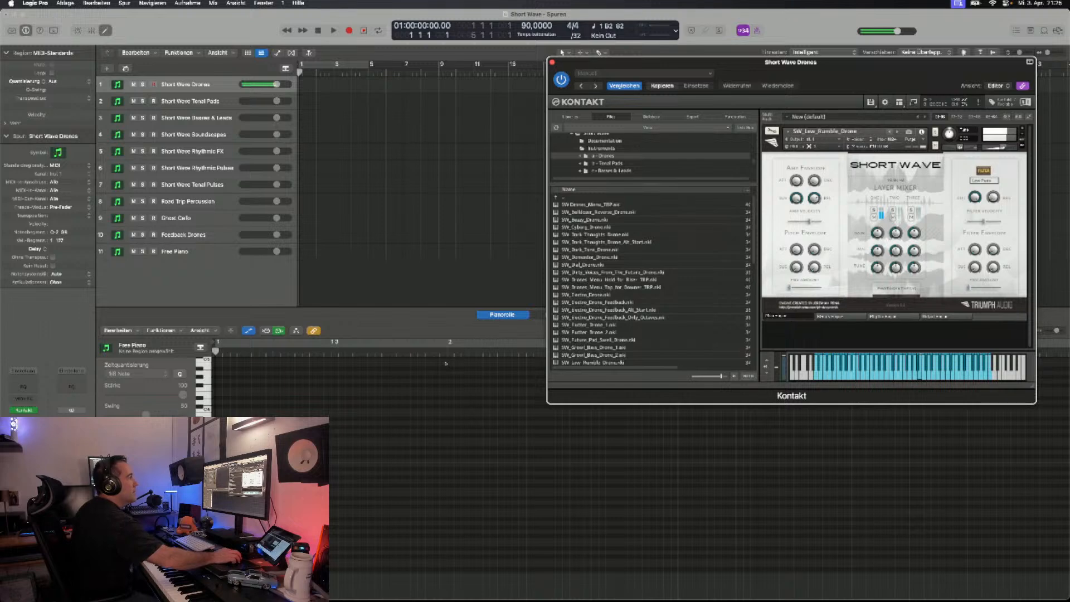
click(890, 132)
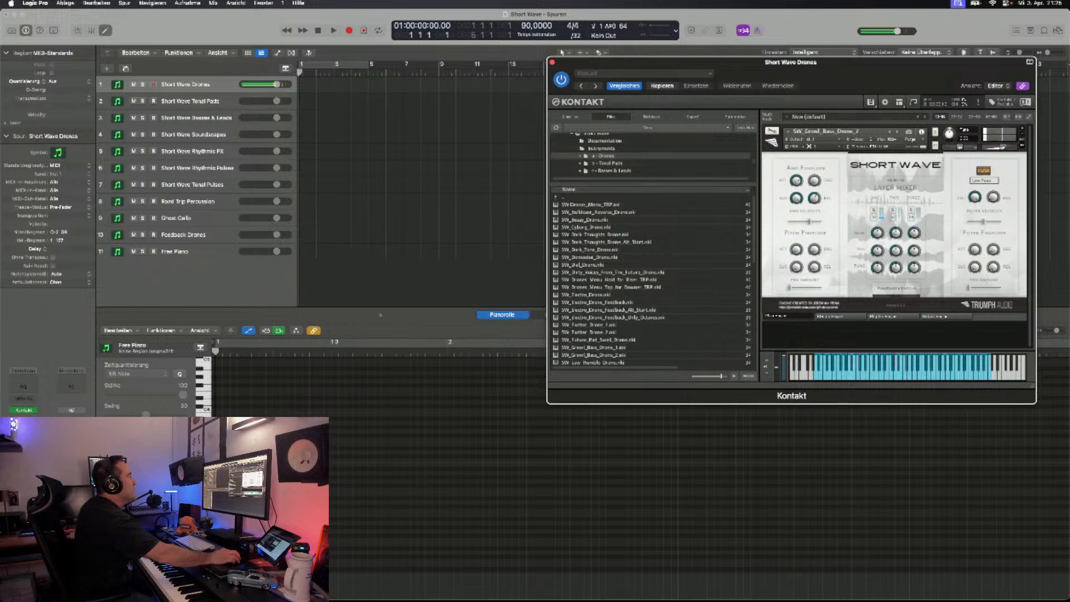
drag(692, 62, 686, 93)
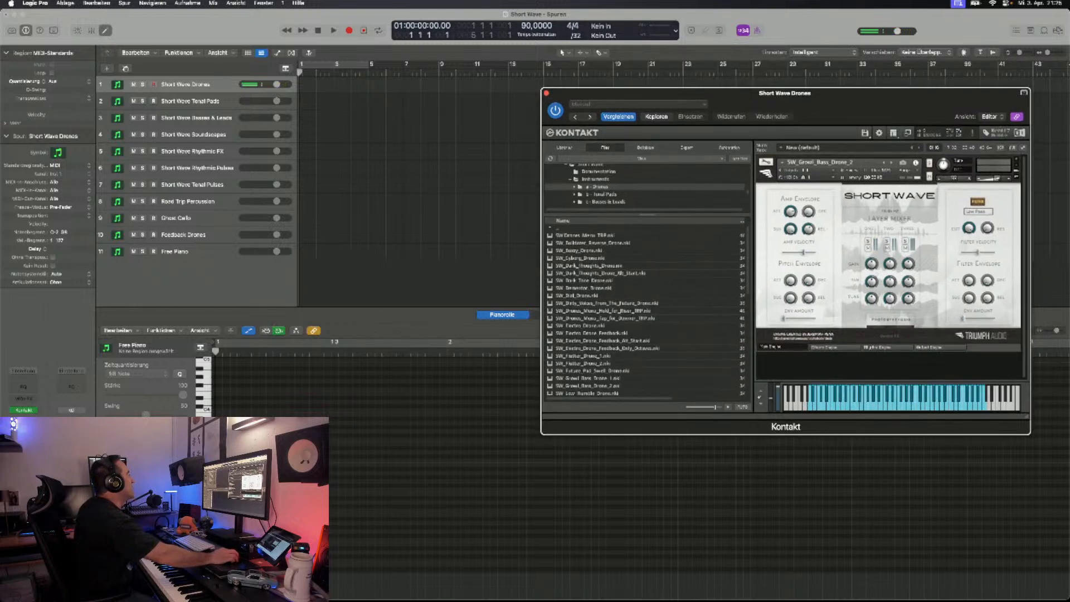
key(r)
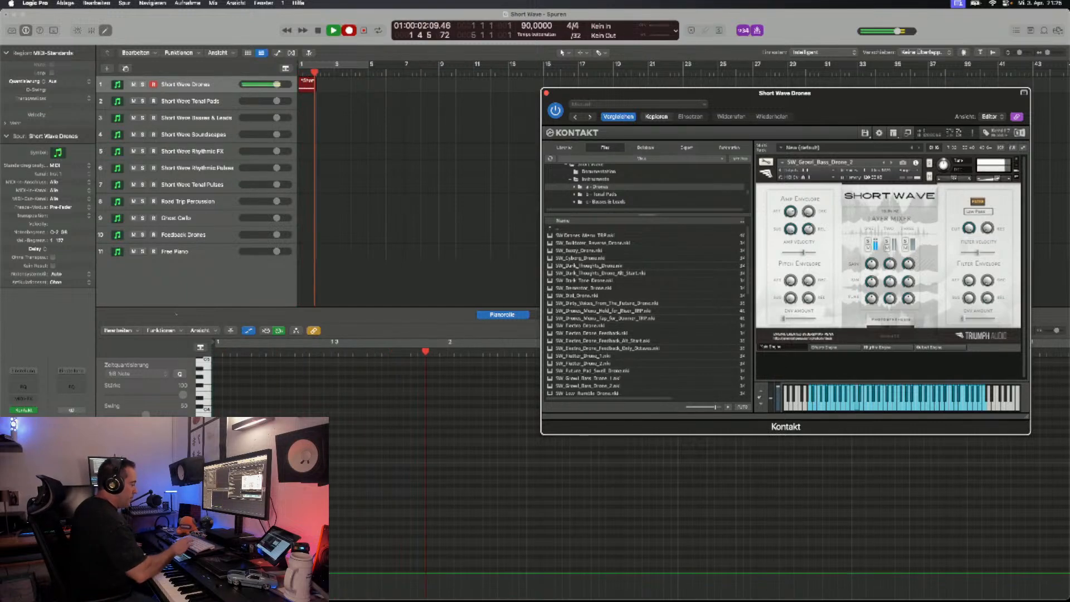
key(space)
key(Return)
key(Delete)
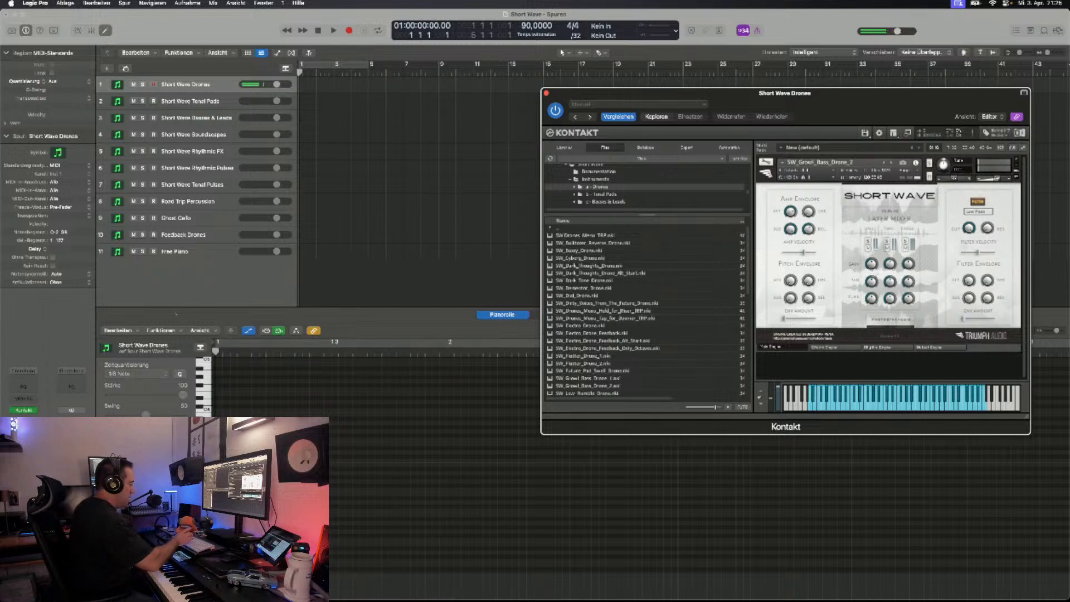
- Record a sustained bass drone of about five bars on the Short Wave Drones track from bar 1
key(r)
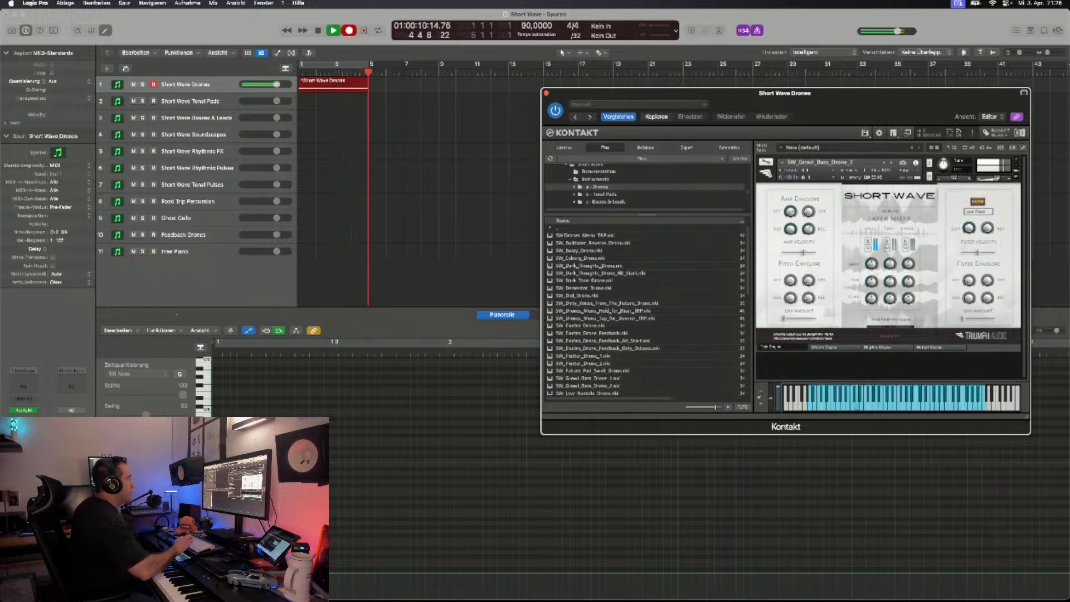
key(space)
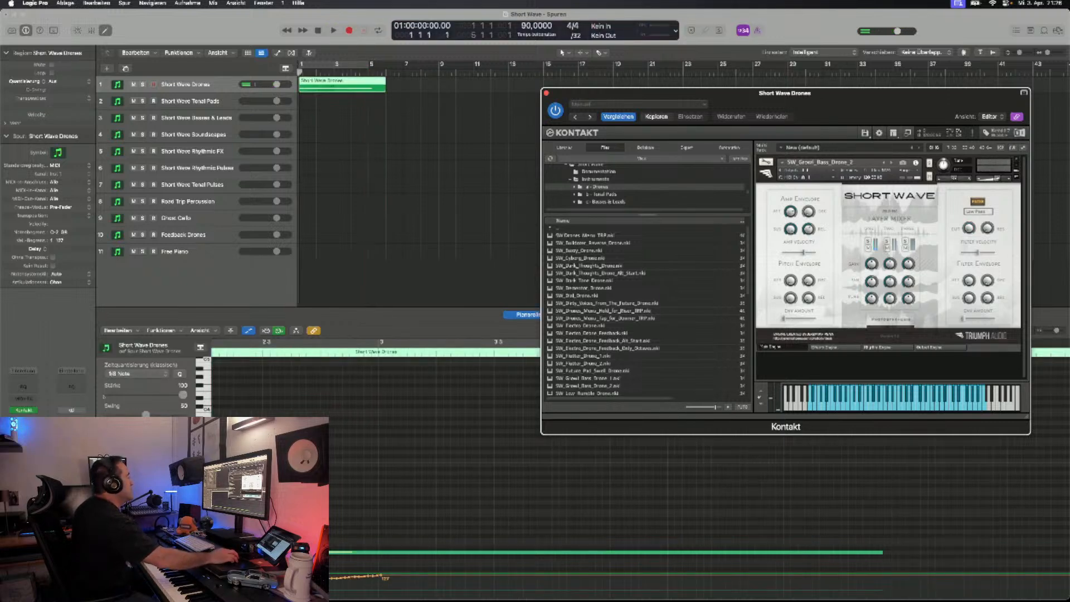
- Record about four bars of the Road Trip Percussion loop from bar 1 and play it back together with the drone
click(195, 202)
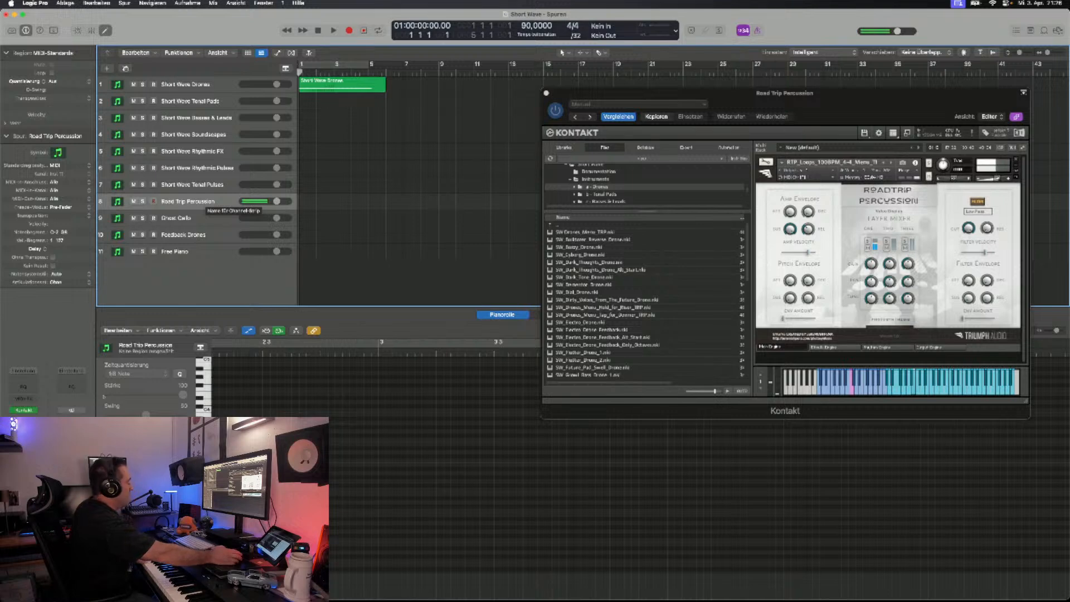
key(r)
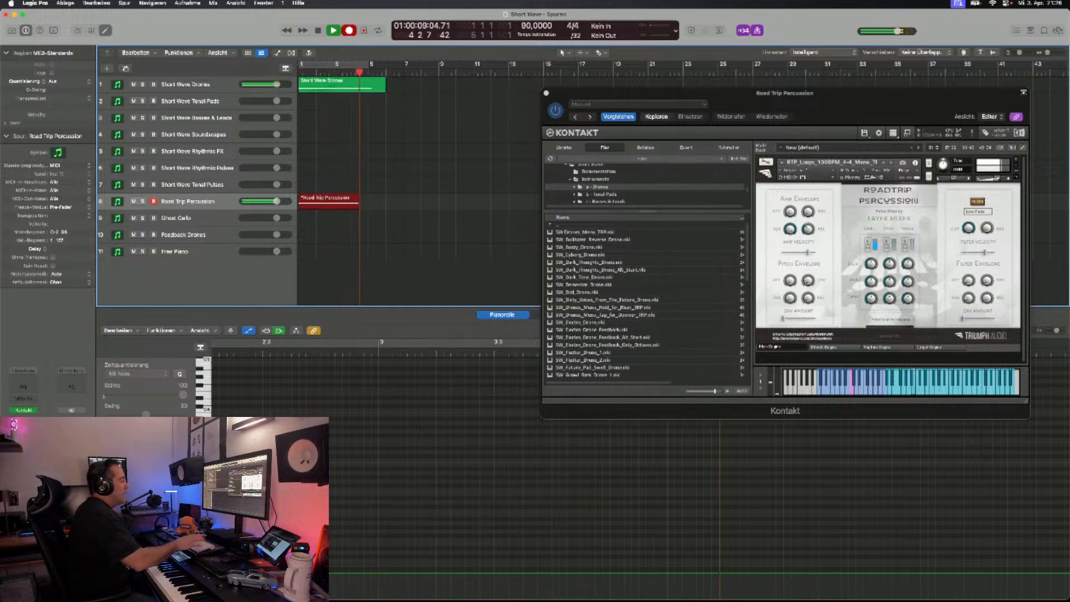
key(space)
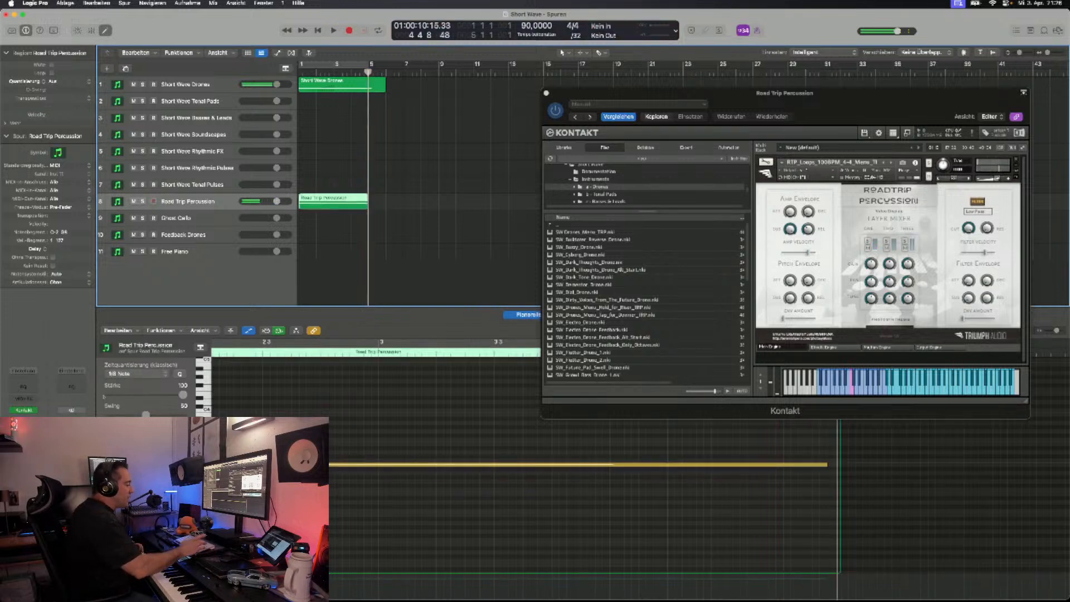
key(Return)
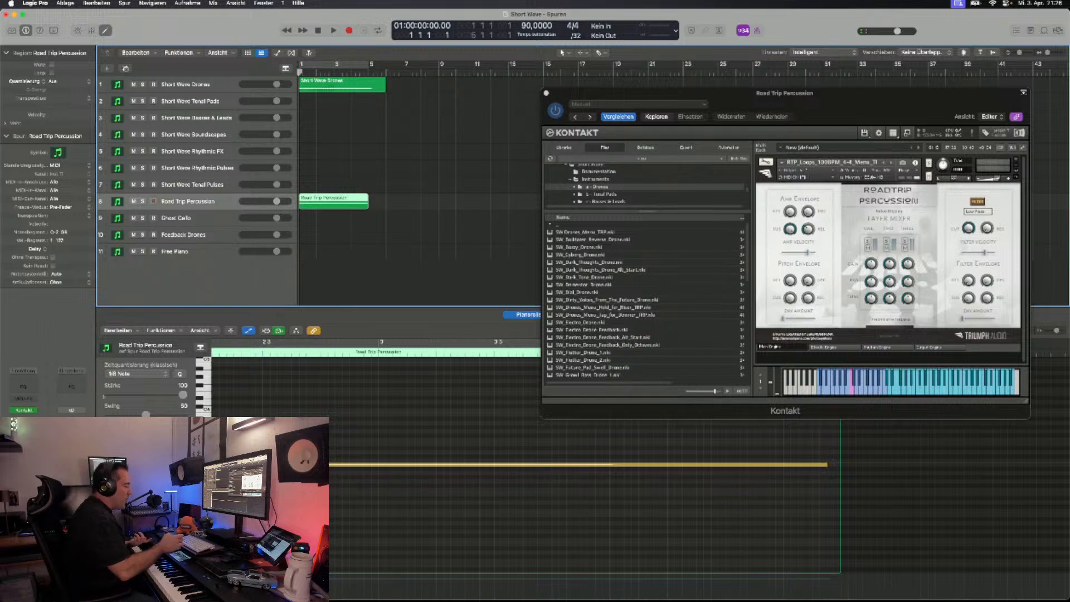
key(space)
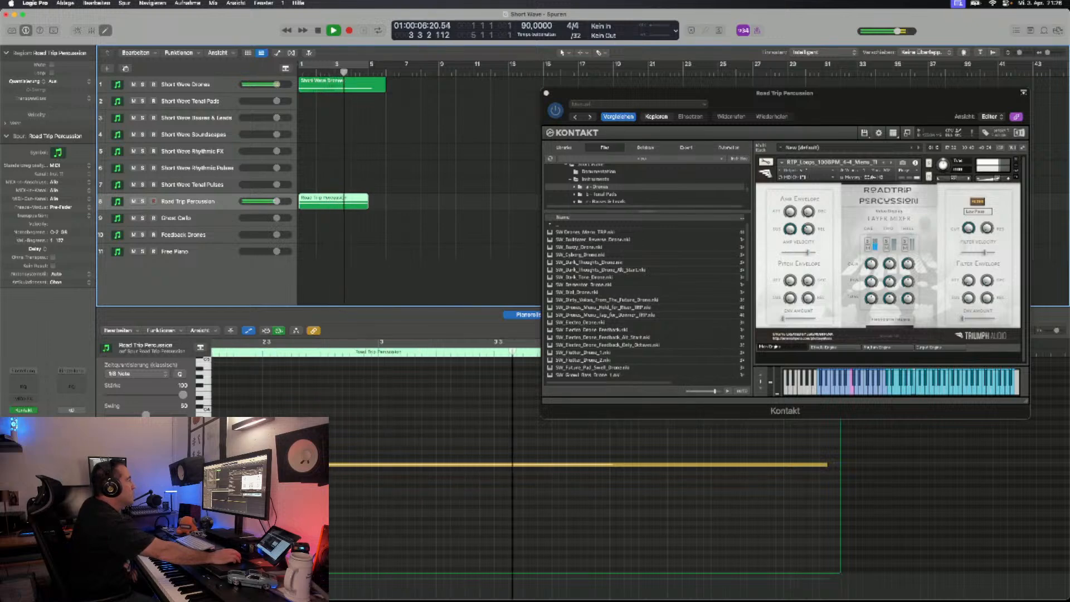
key(space)
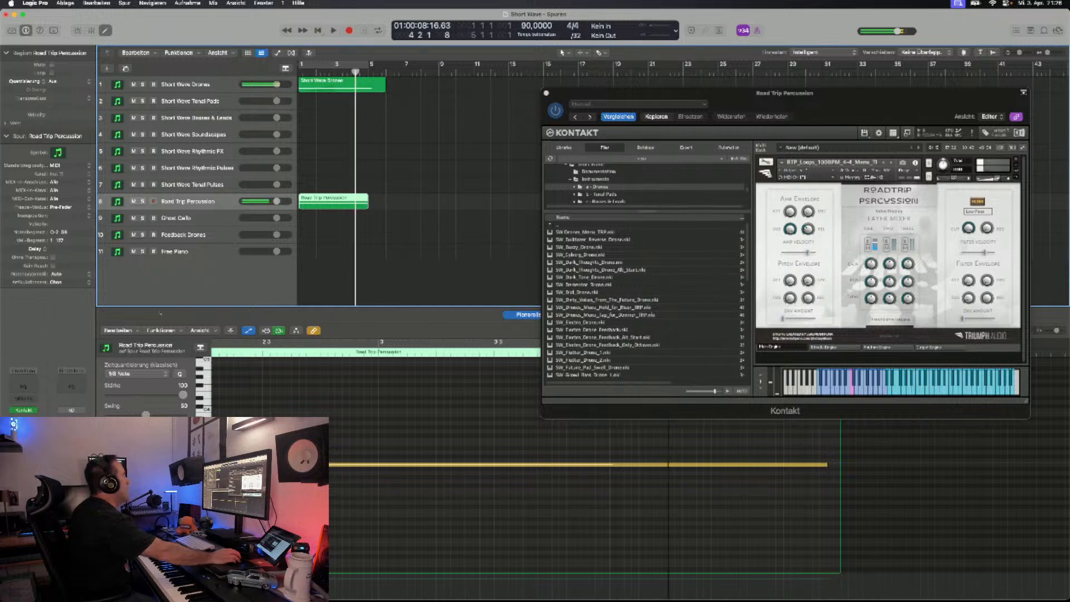
- Duplicate the Short Wave Drones track with its instrument and load SW_Future_Pad_Swell_Drone on the new track
click(404, 72)
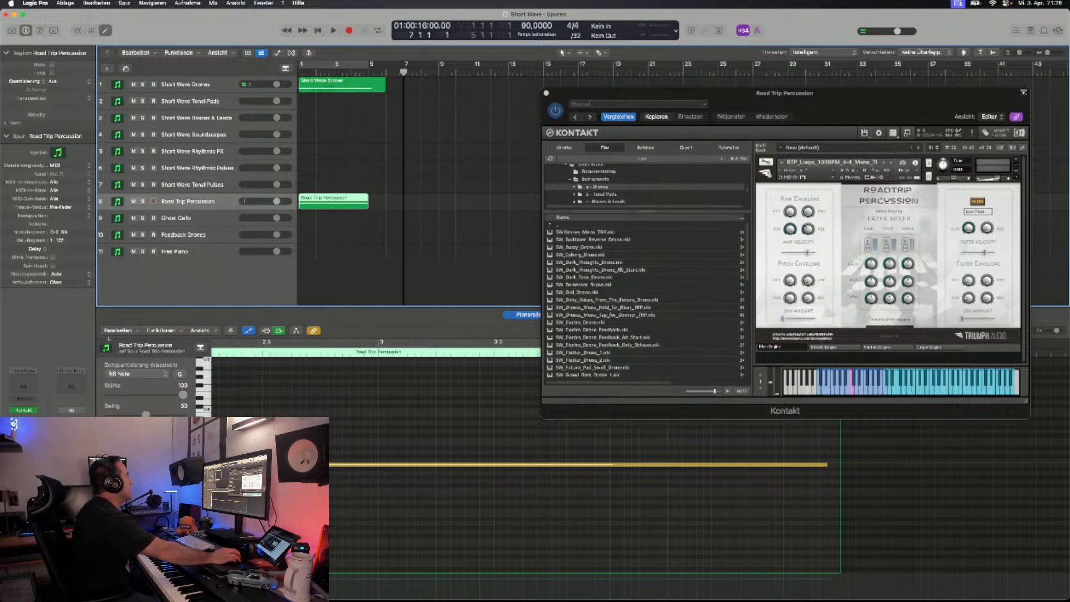
click(186, 85)
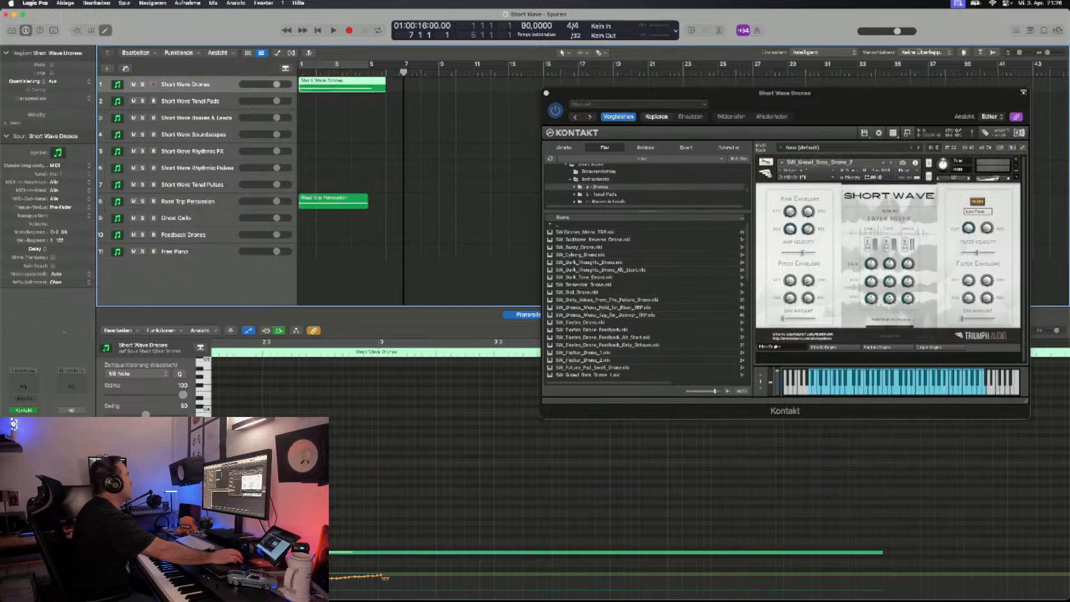
click(125, 68)
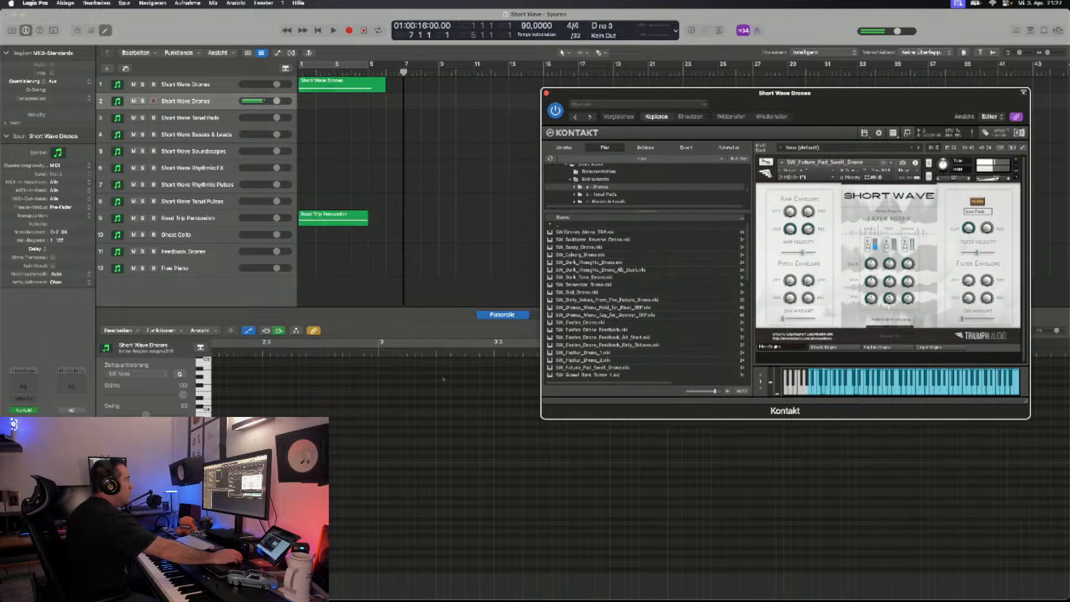
- Record a pad swell part of about eleven bars on the second Short Wave Drones track from the project start
key(Return)
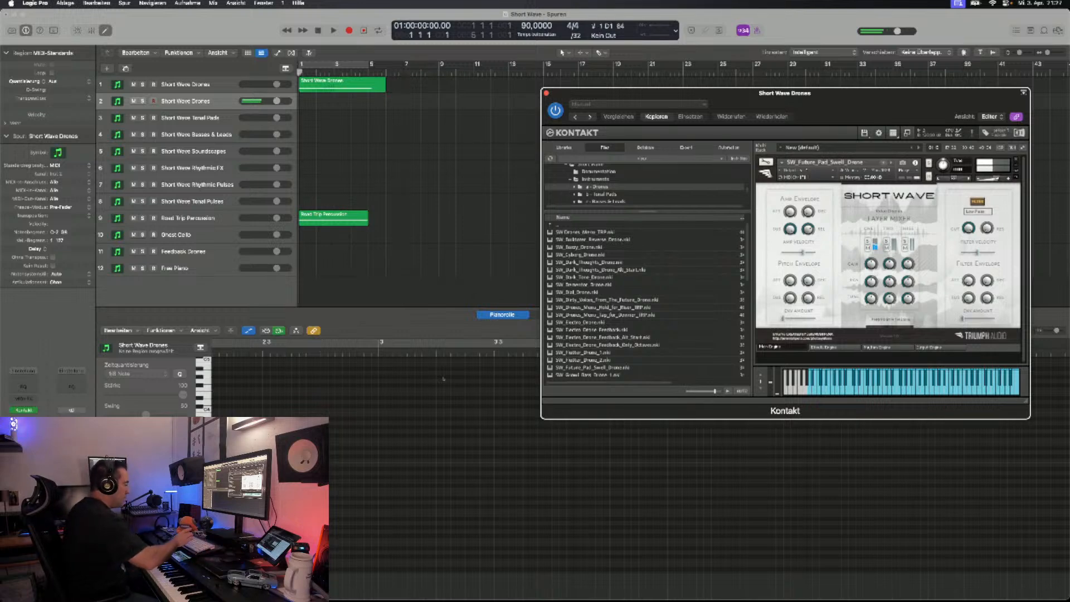
key(r)
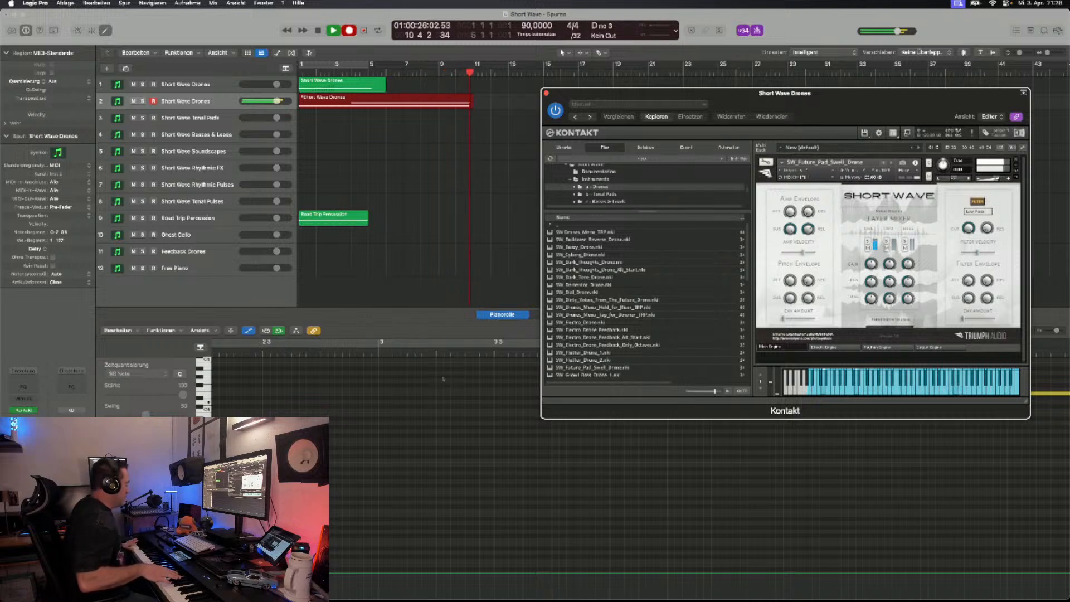
key(space)
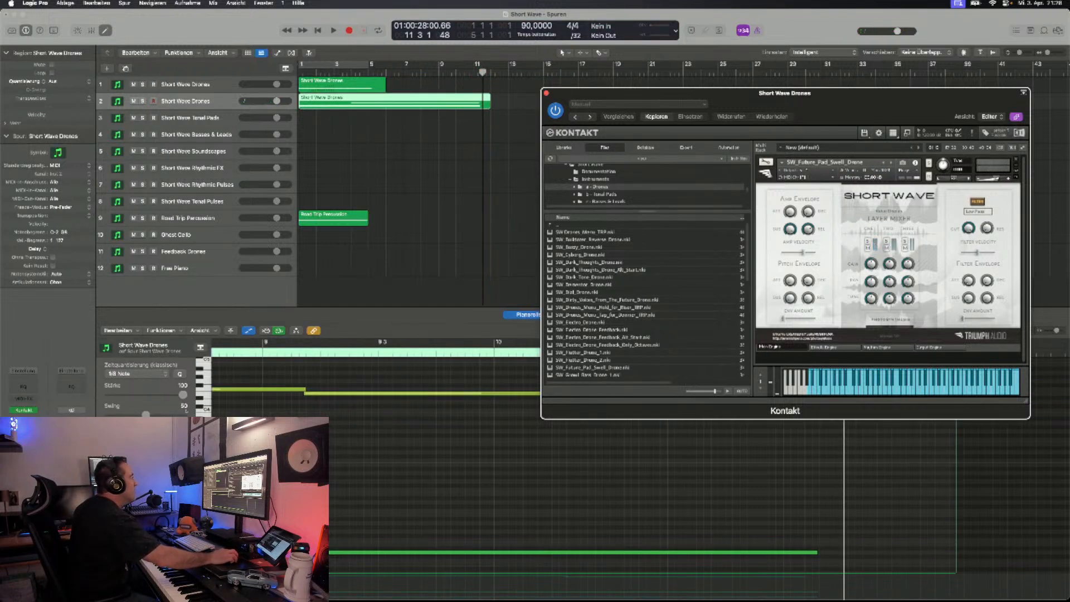
- Extend the Road Trip Percussion region to about ten bars and lengthen its held note nearly to the region's end
drag(367, 219, 477, 220)
drag(669, 93, 541, 60)
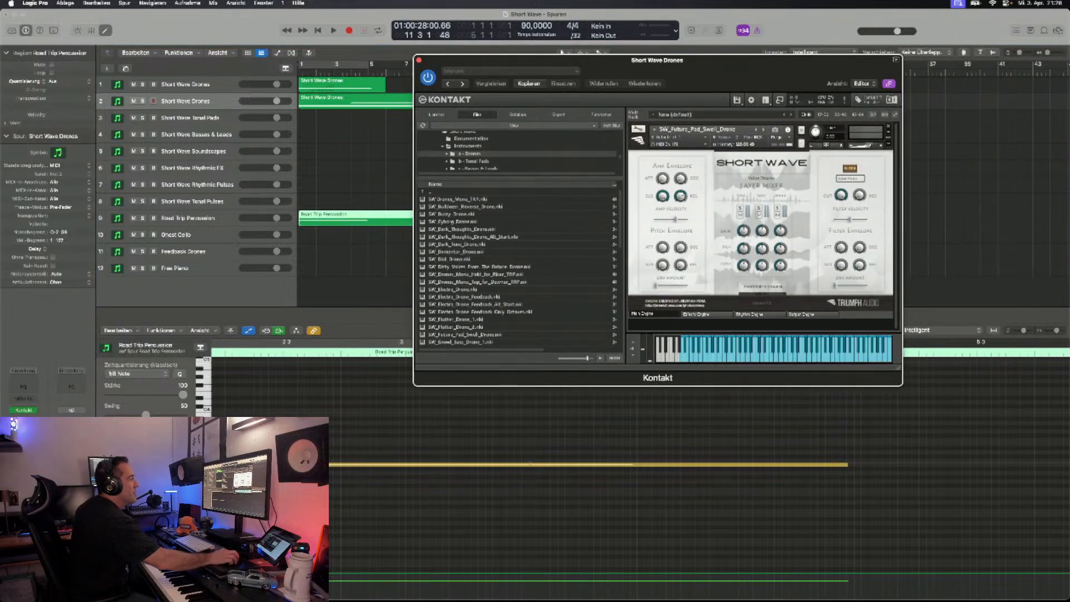
click(394, 511)
key(super+Left)
key(super+Left)
drag(467, 464, 1025, 465)
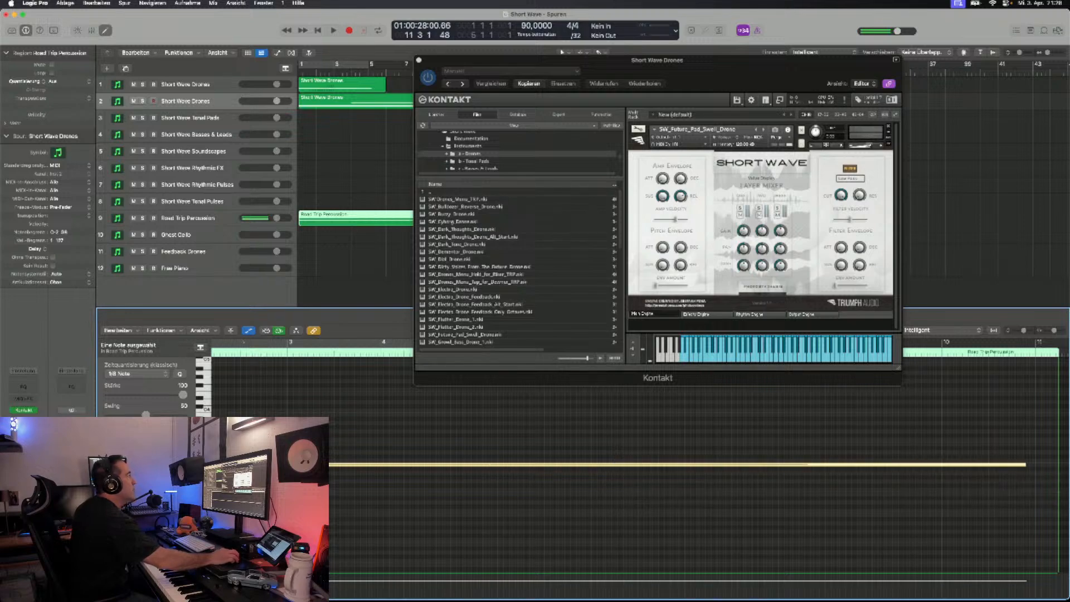
drag(558, 60, 724, 66)
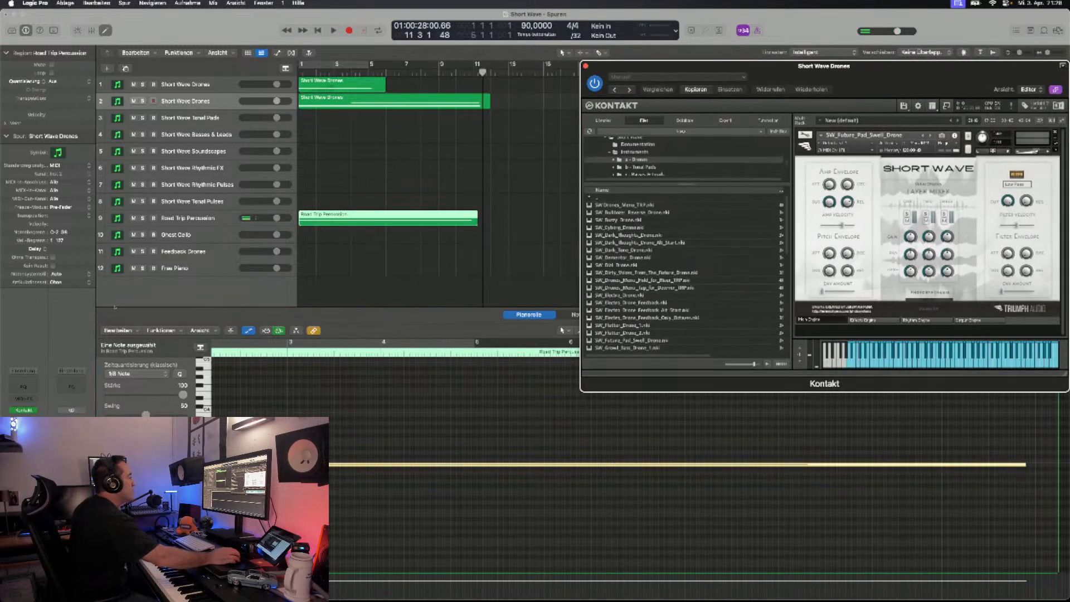
- Play the arrangement from the project start to hear both drone tracks with the extended percussion
click(115, 308)
key(Return)
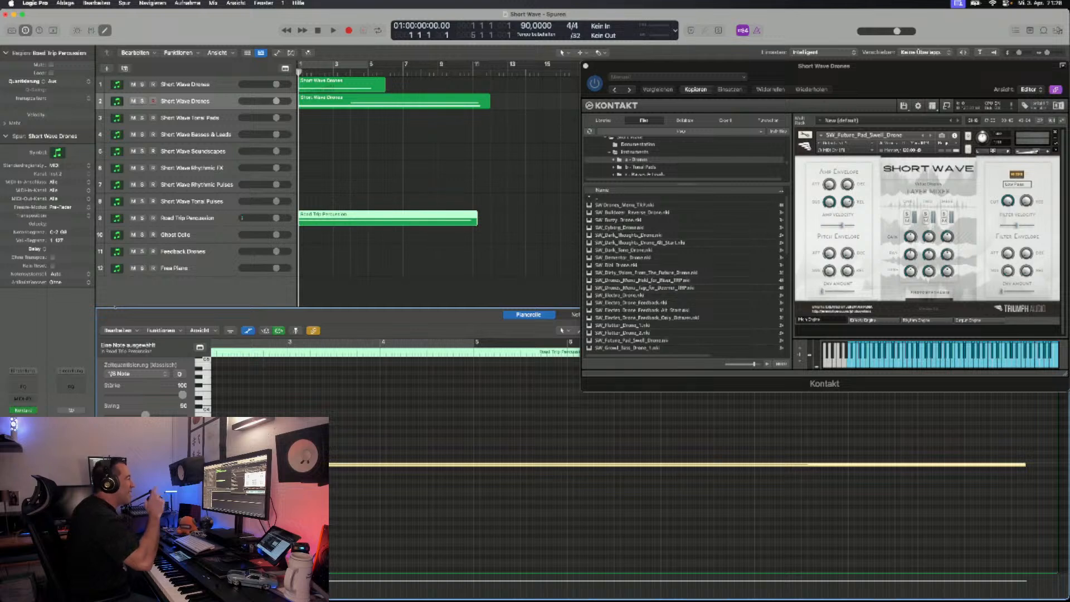
key(space)
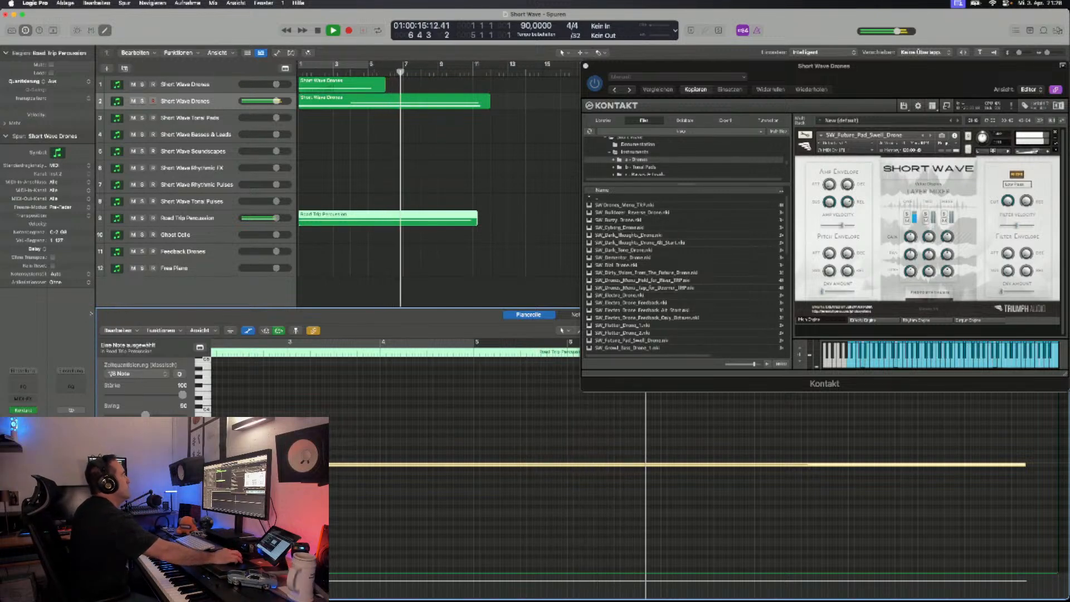
- Stop playback and duplicate the second Short Wave Drones track with its instrument to add a third drone track
key(space)
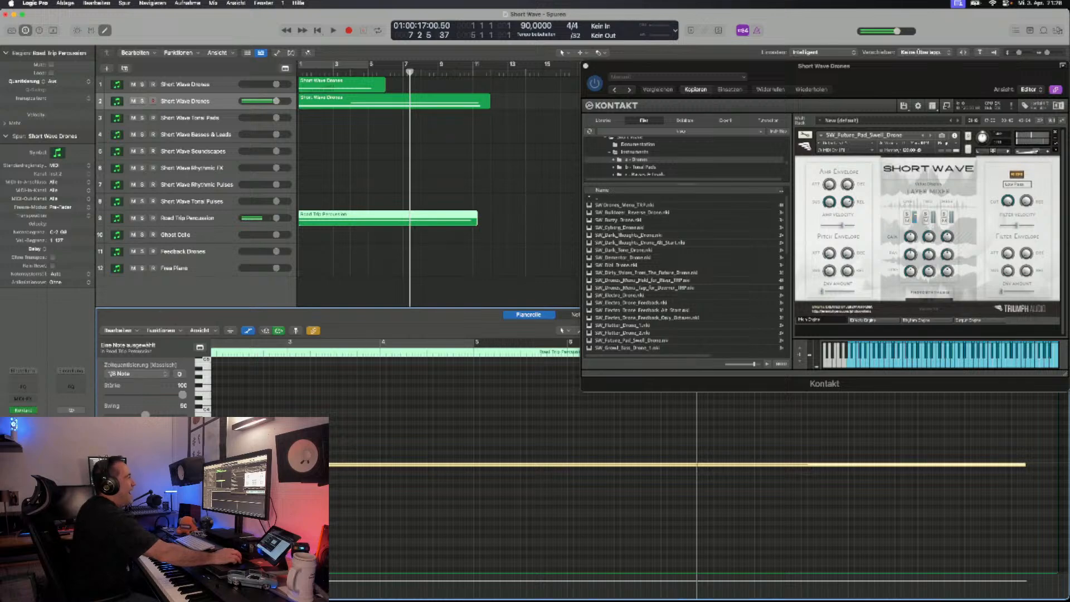
drag(696, 66, 634, 90)
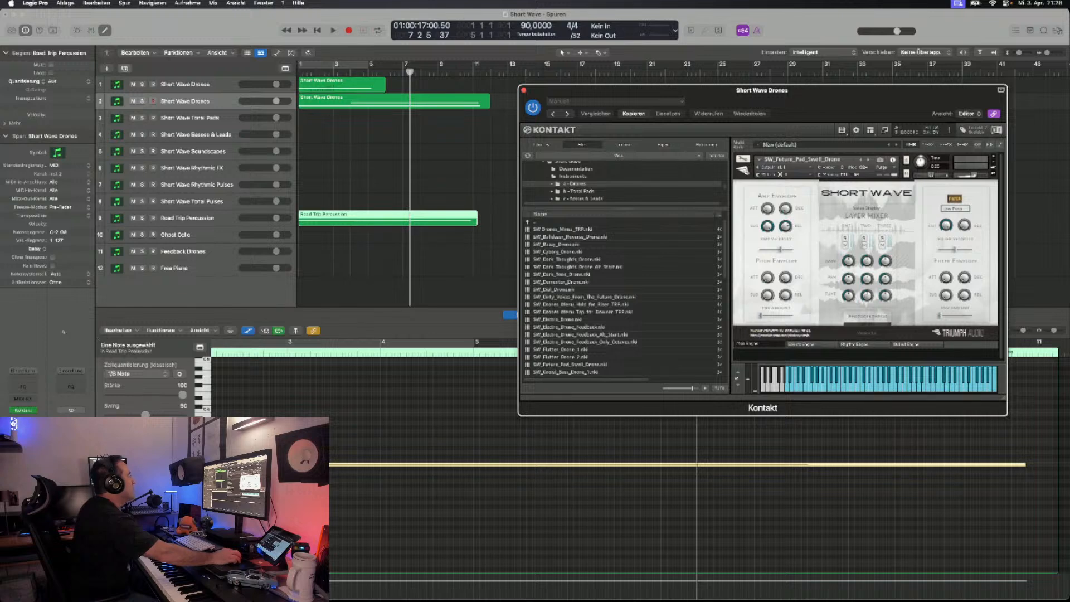
key(super+d)
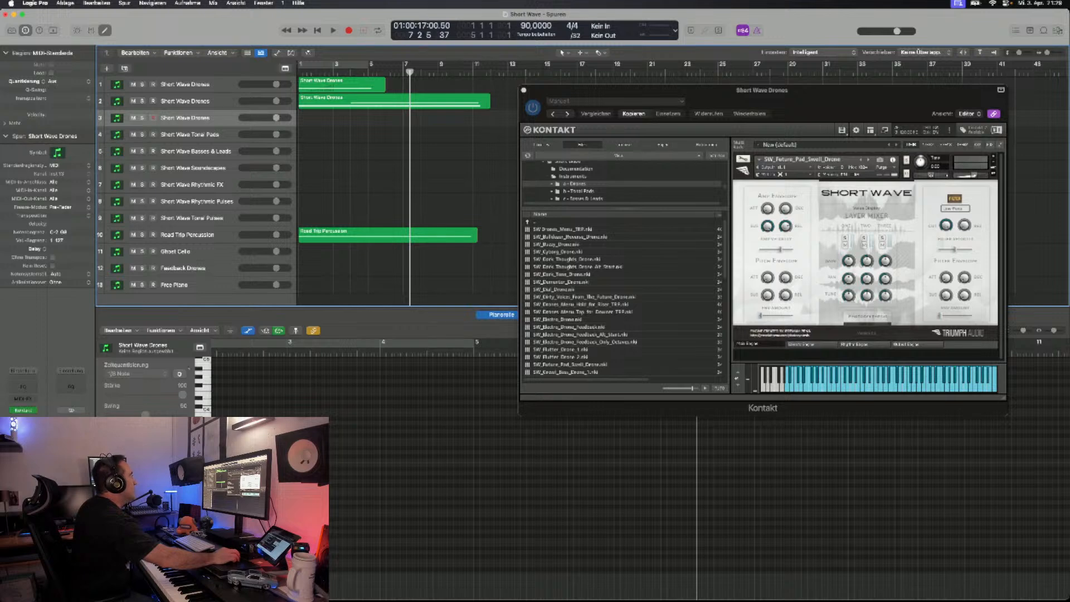
- Inspect the notes of the pad swell region on the second Short Wave Drones track and save the project
click(423, 102)
scroll(423, 479, left, 5)
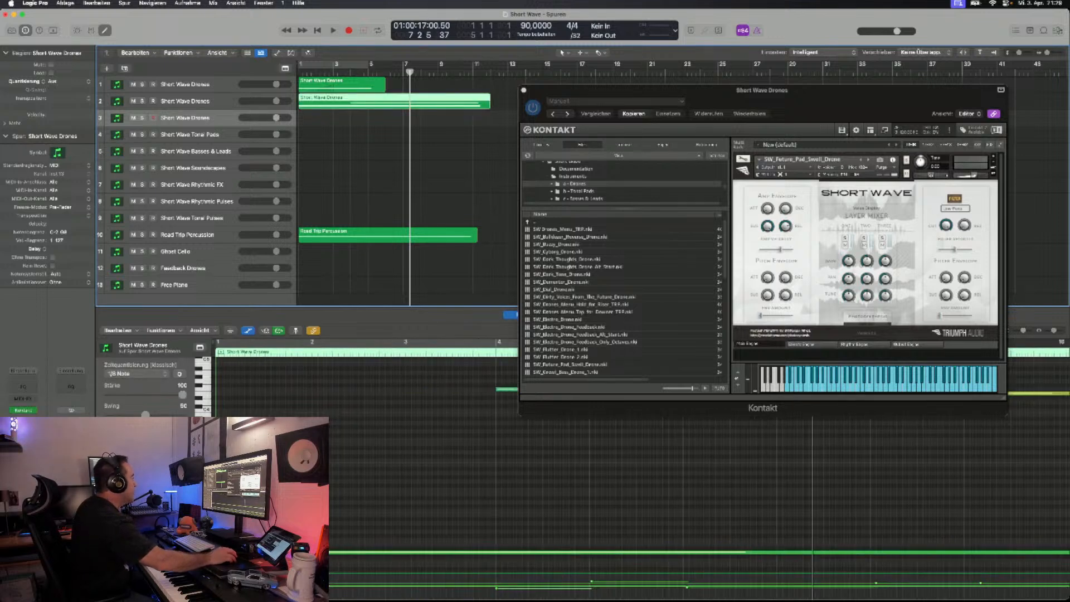
scroll(423, 480, down, 2)
scroll(423, 479, down, 4)
scroll(423, 479, up, 9)
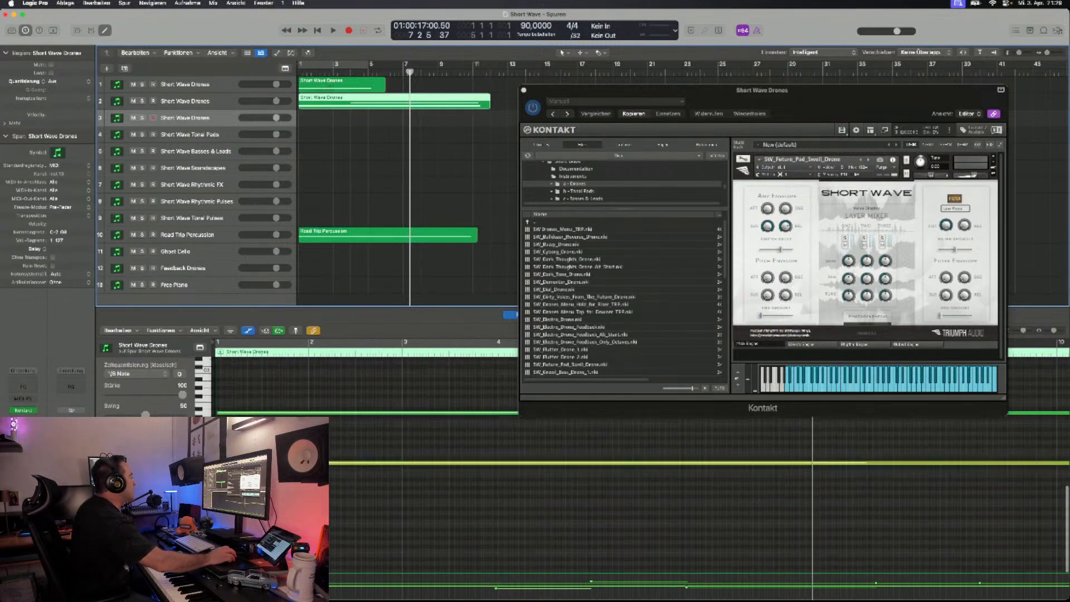
scroll(423, 480, down, 6)
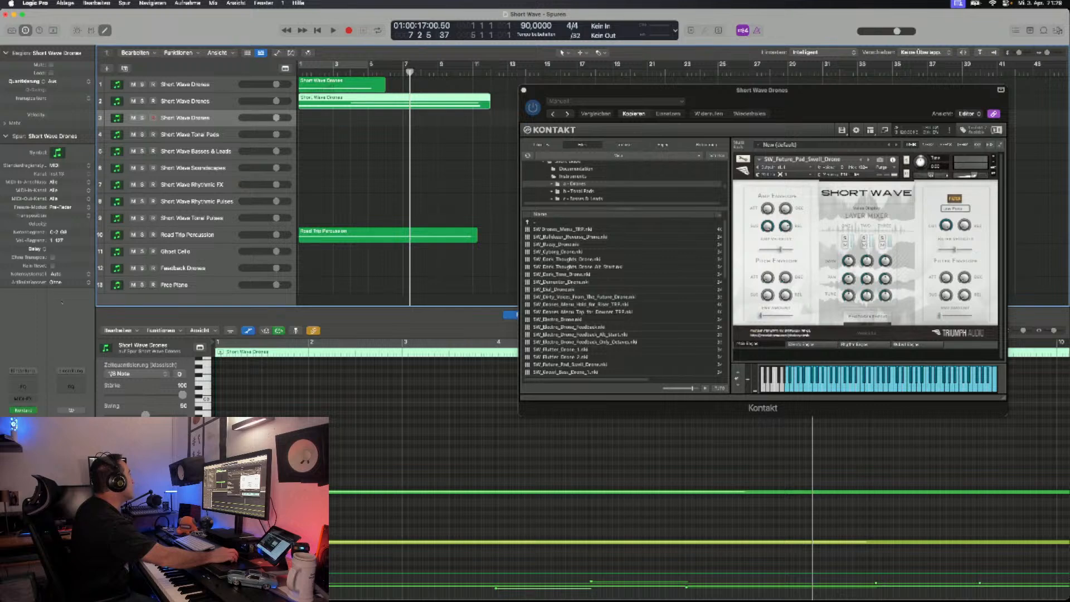
click(65, 3)
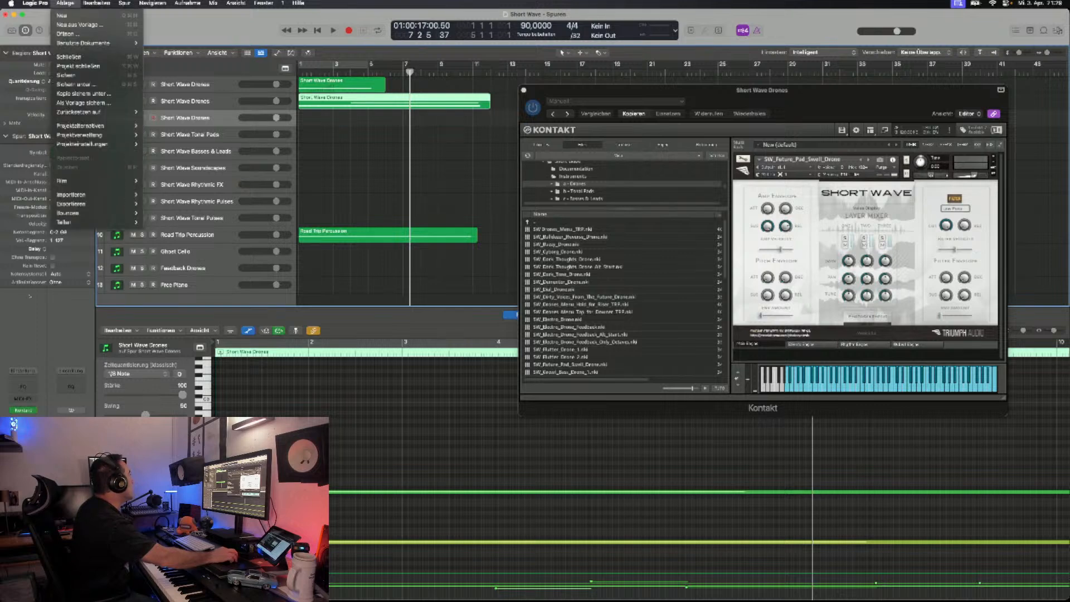
click(69, 74)
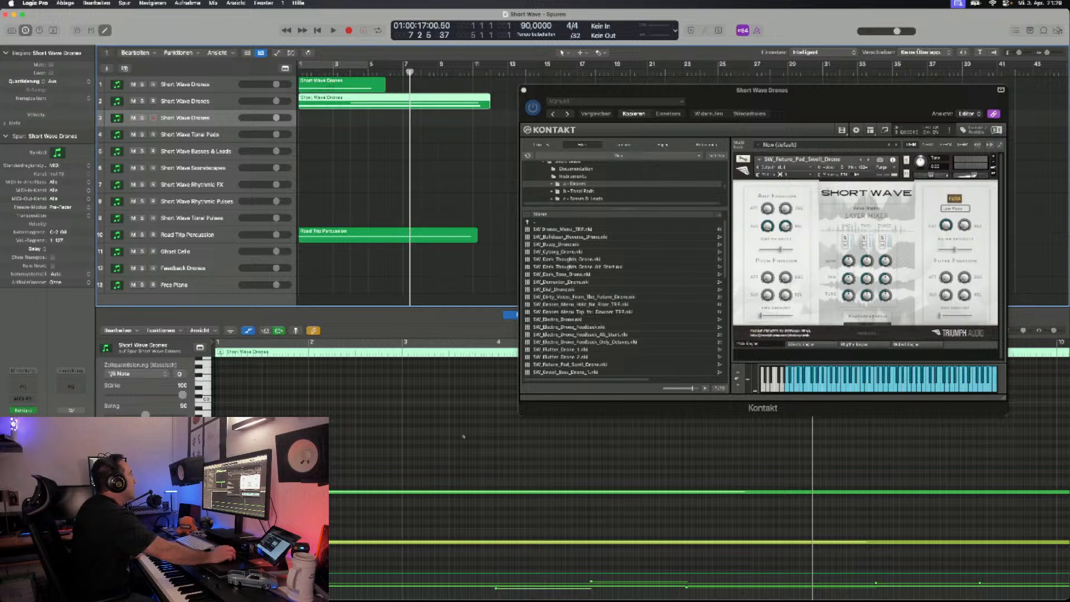
- Play the second Short Wave Drones track soloed from the project start, then return to the start and clear the solo
key(s)
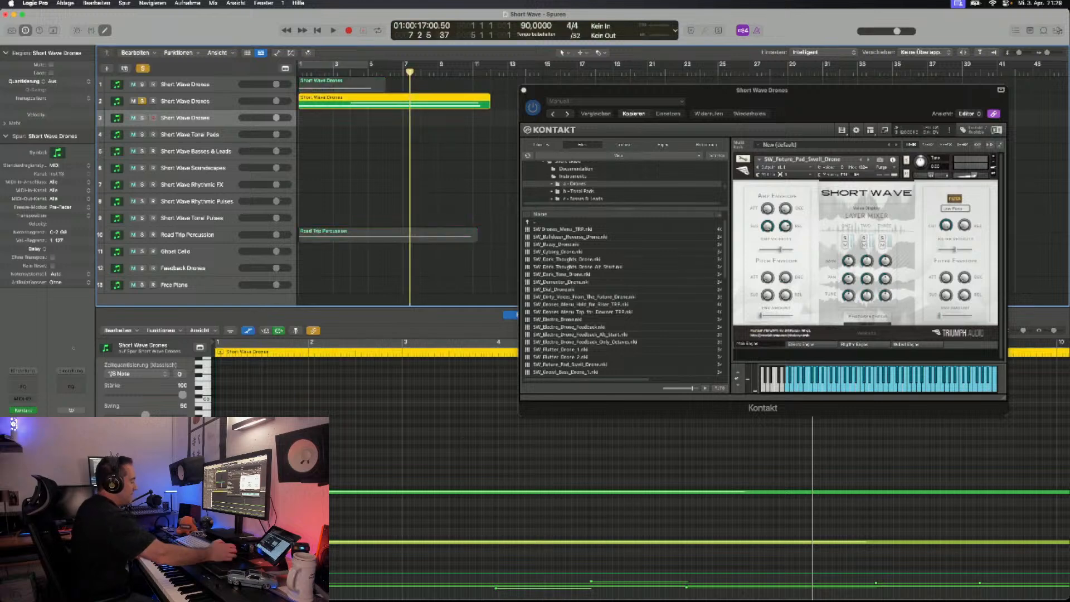
key(Return)
key(space)
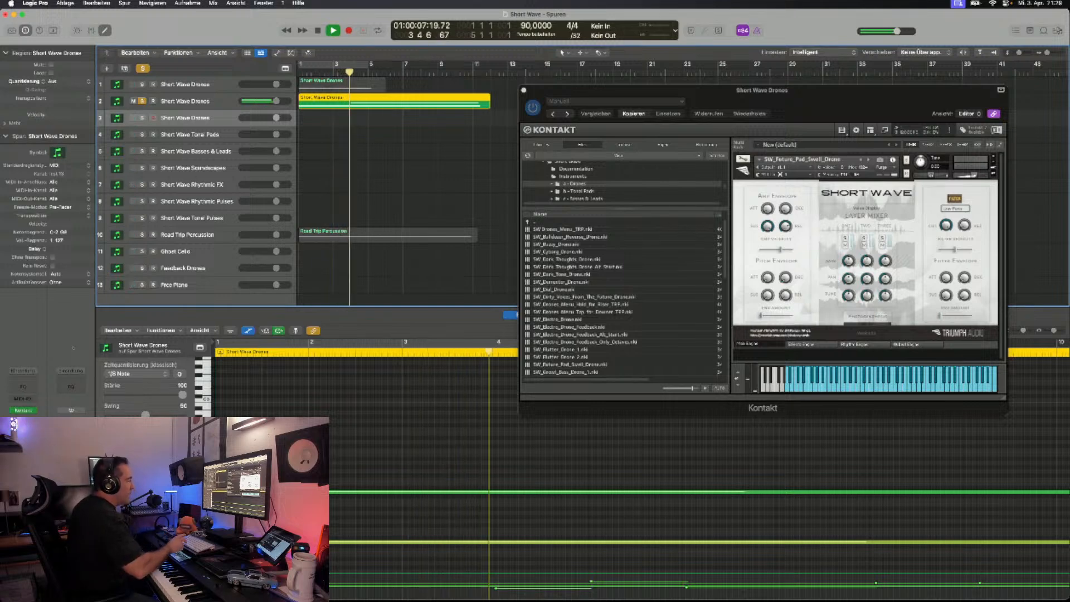
key(space)
key(Return)
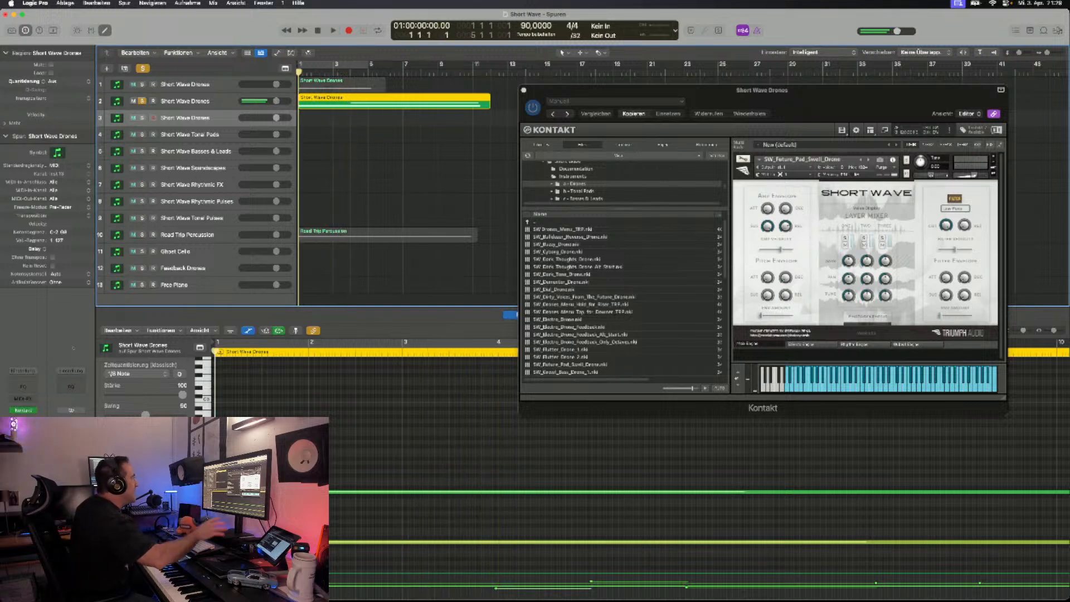
click(141, 102)
scroll(141, 102, right, 1)
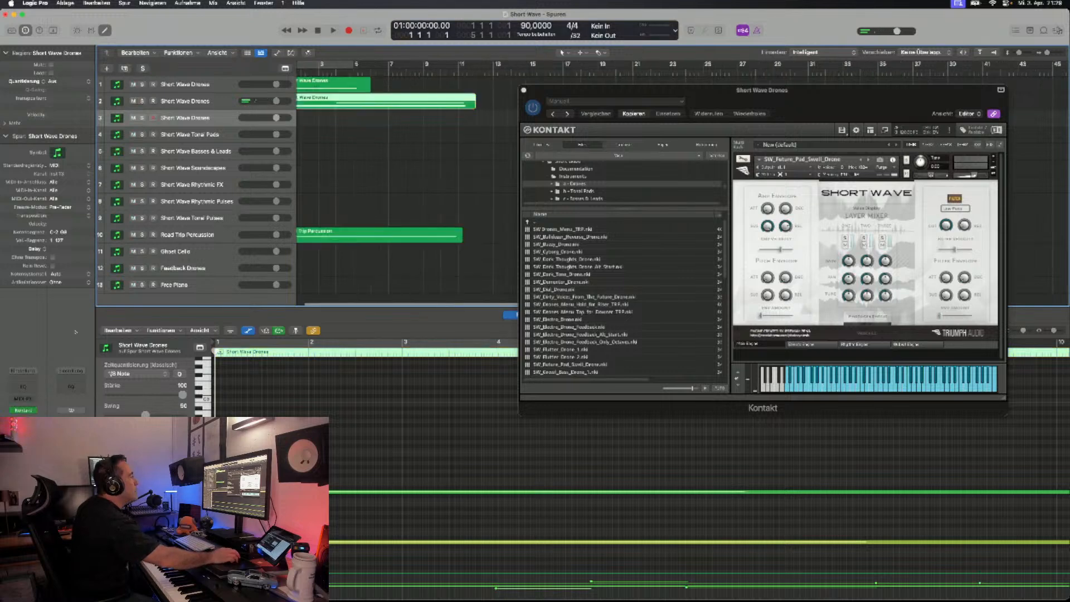
scroll(407, 190, left, 1)
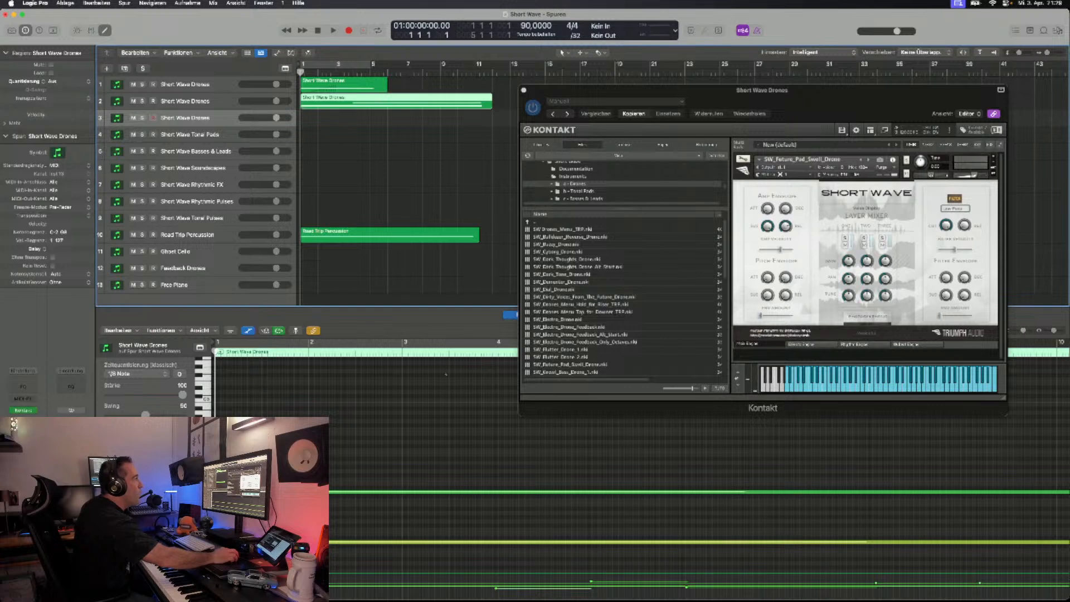
- Remove SW_Flutter_Drone_1 from the third drone track's Kontakt rack without saving changes, and load SW_Drones_Menu_TRP
key(super+grave)
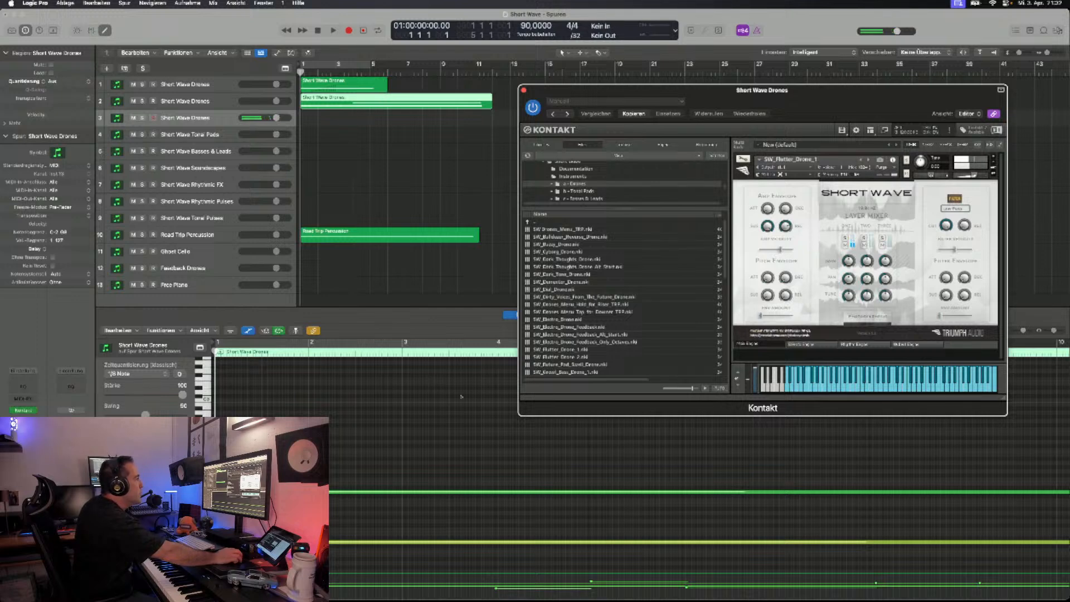
click(993, 157)
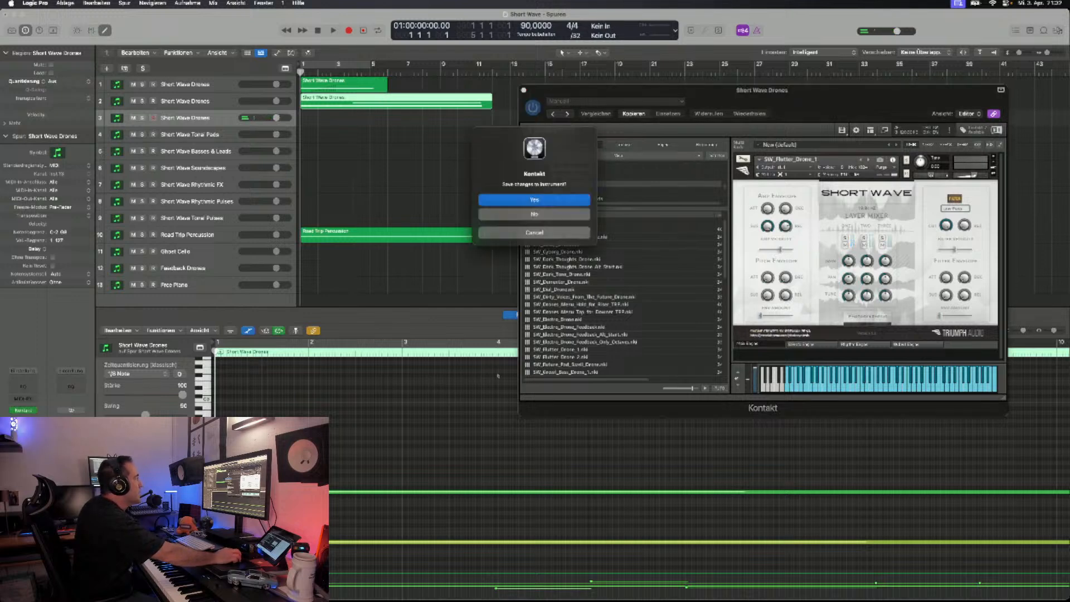
click(535, 214)
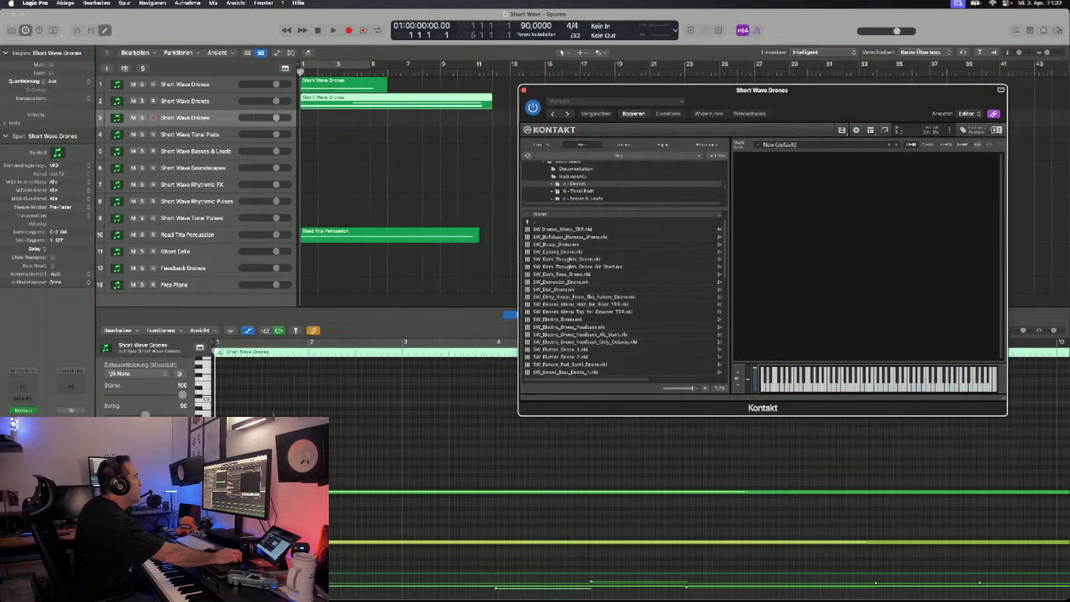
double_click(561, 229)
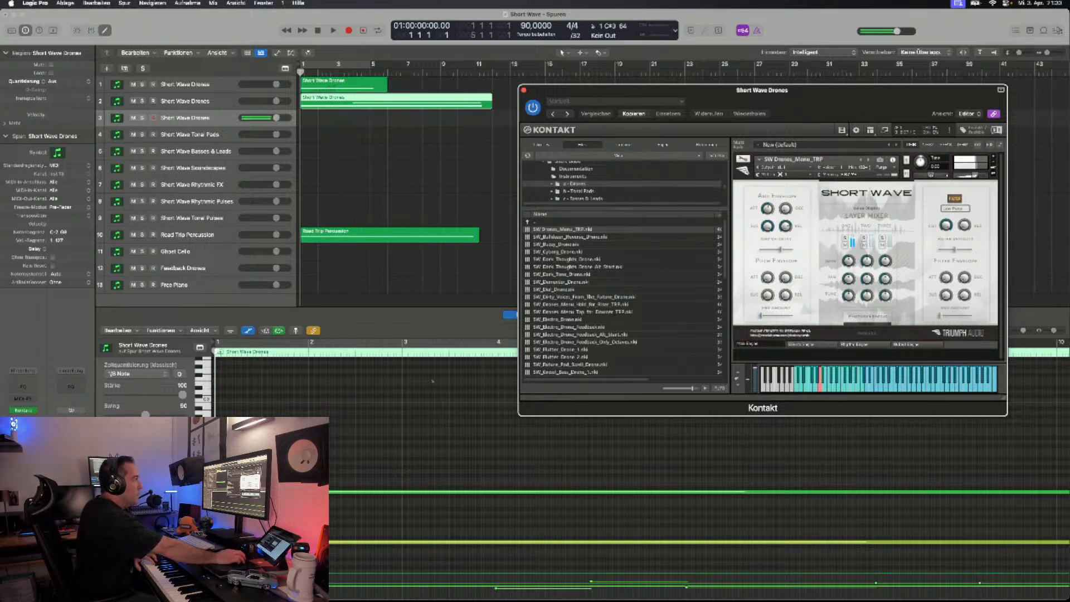
- Audition the drone patches after SW_Drones_Menu_TRP one by one and settle on SW_Dark_Thoughts_Drone
key(Right)
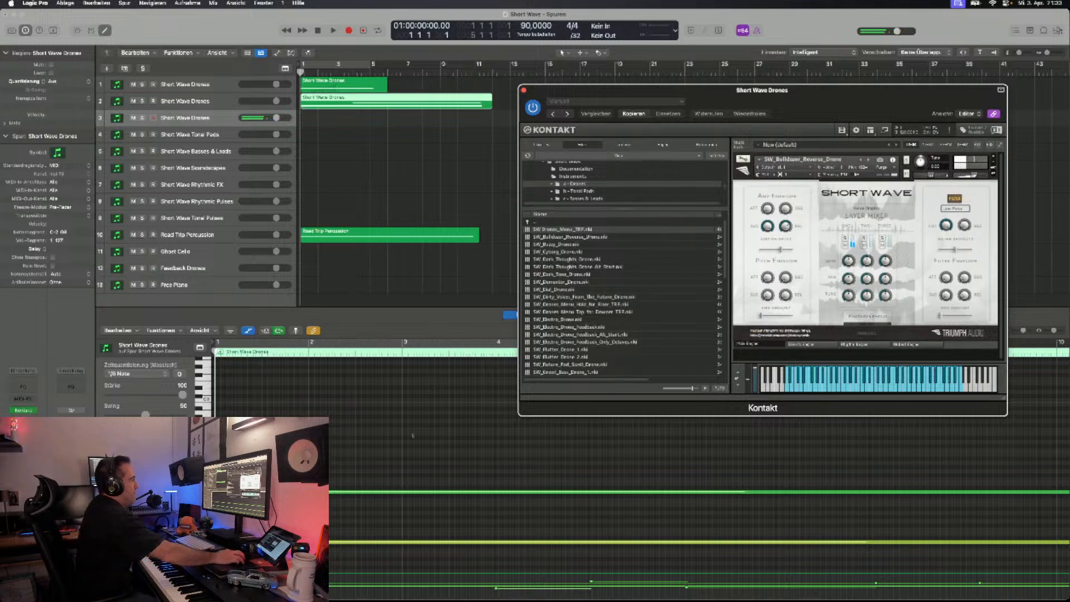
click(869, 160)
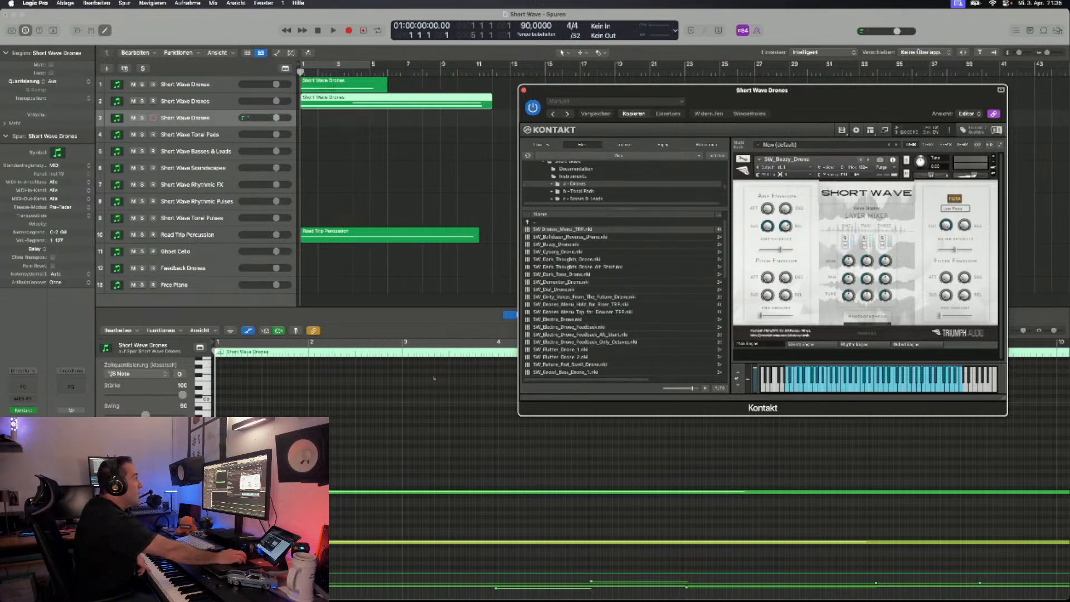
key(Right)
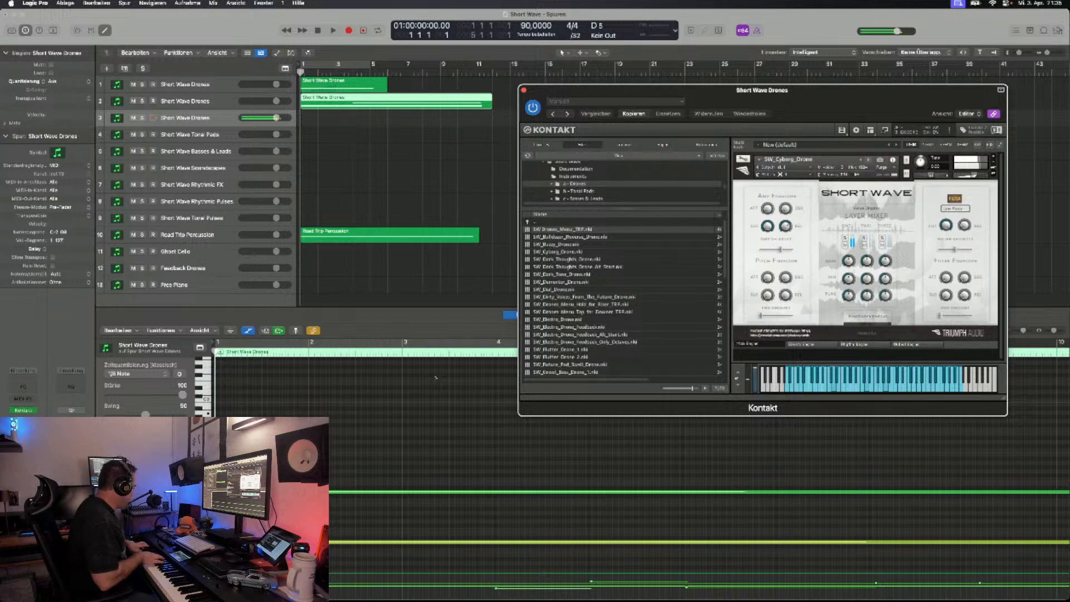
click(869, 159)
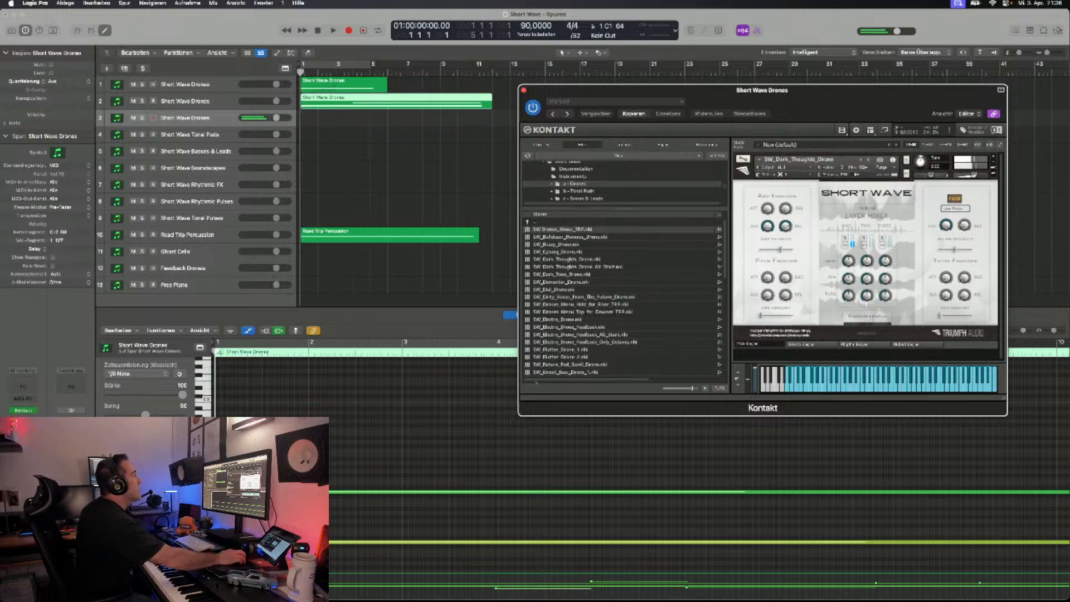
- Record a dark drone part of about twelve bars from bar 13 on the third Short Wave Drones track
drag(724, 90, 743, 166)
click(508, 72)
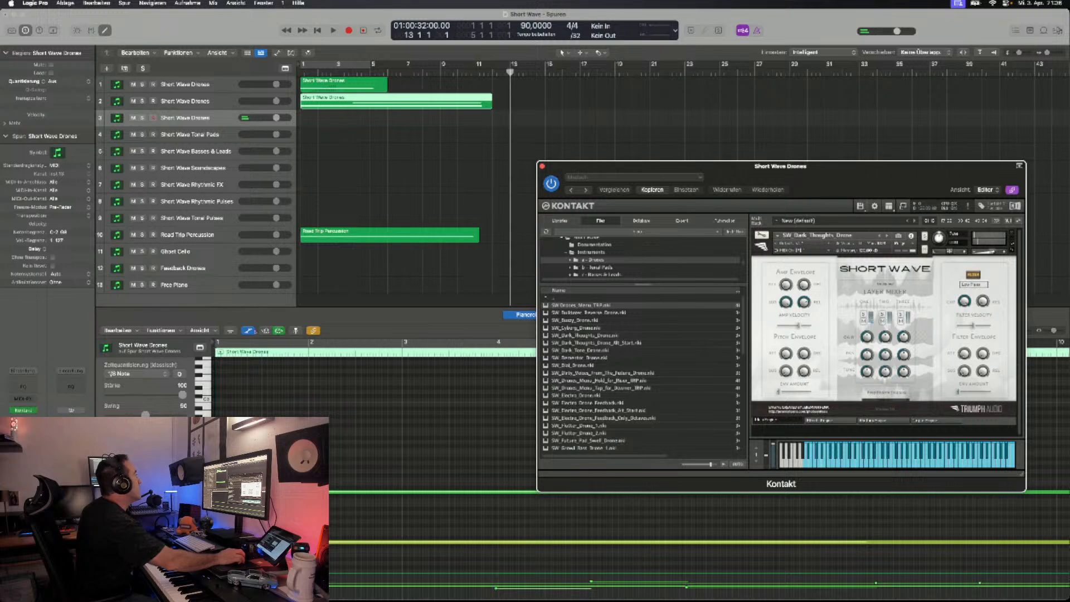
key(r)
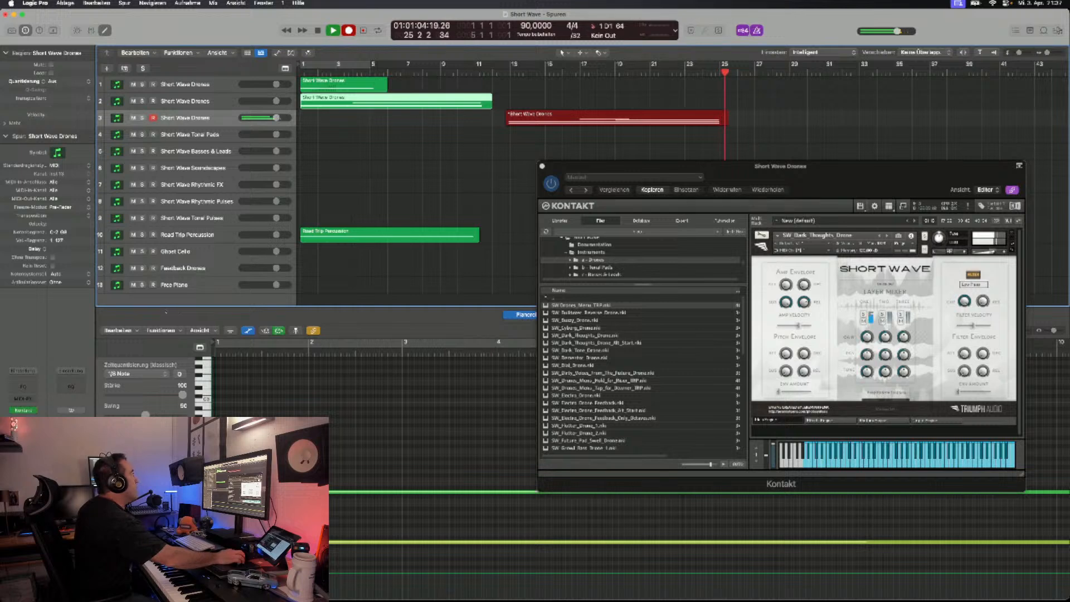
key(space)
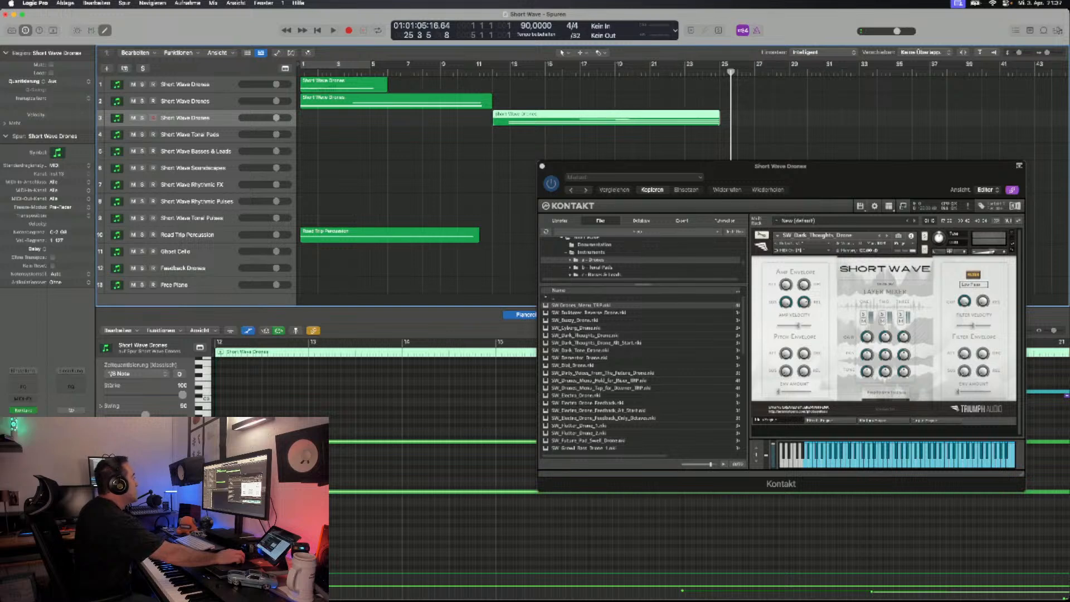
- Audition the pulse patches on the Short Wave Tonal Pulses track and settle on SW_Machine_Error_Pulse_1
click(193, 217)
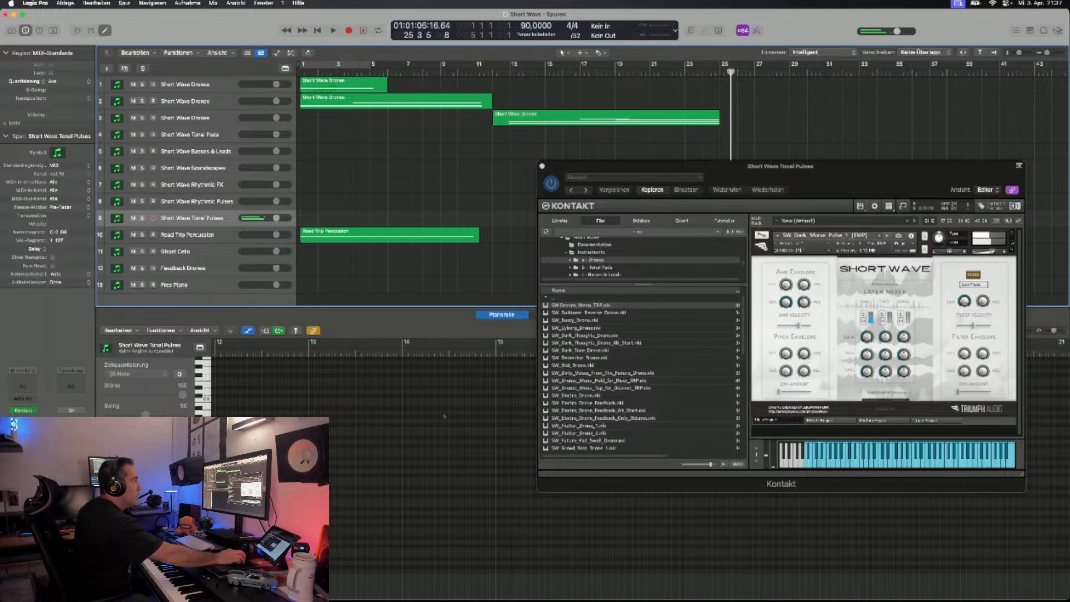
click(888, 235)
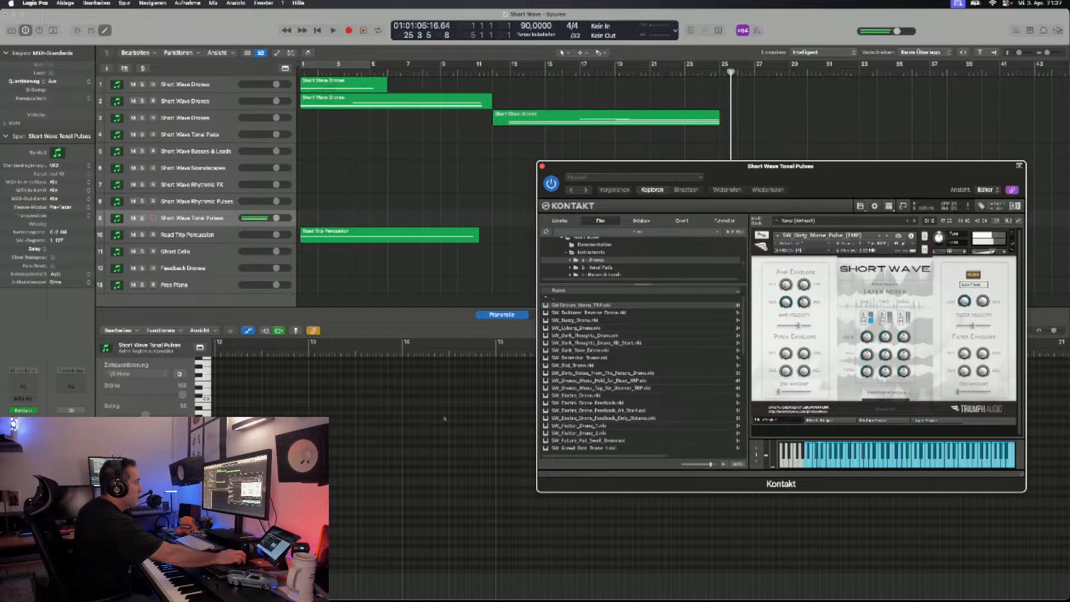
click(888, 236)
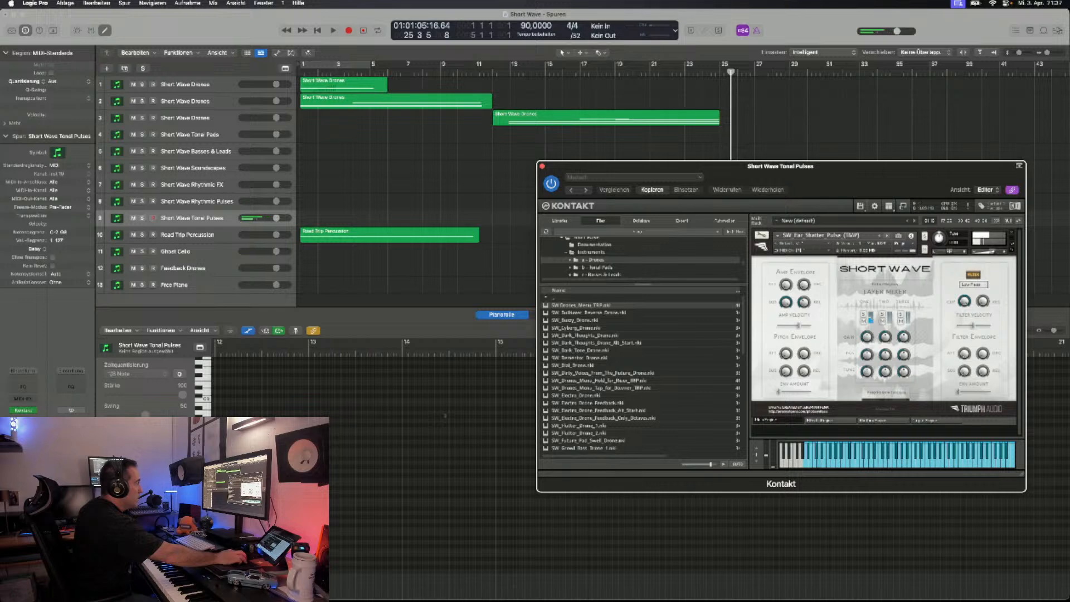
drag(879, 168, 878, 220)
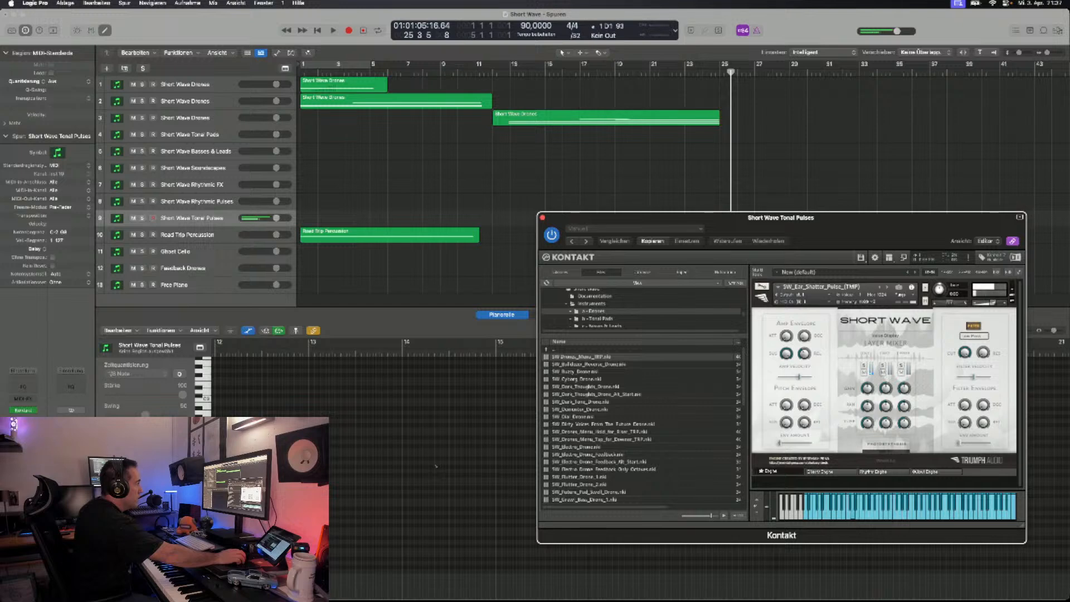
click(888, 287)
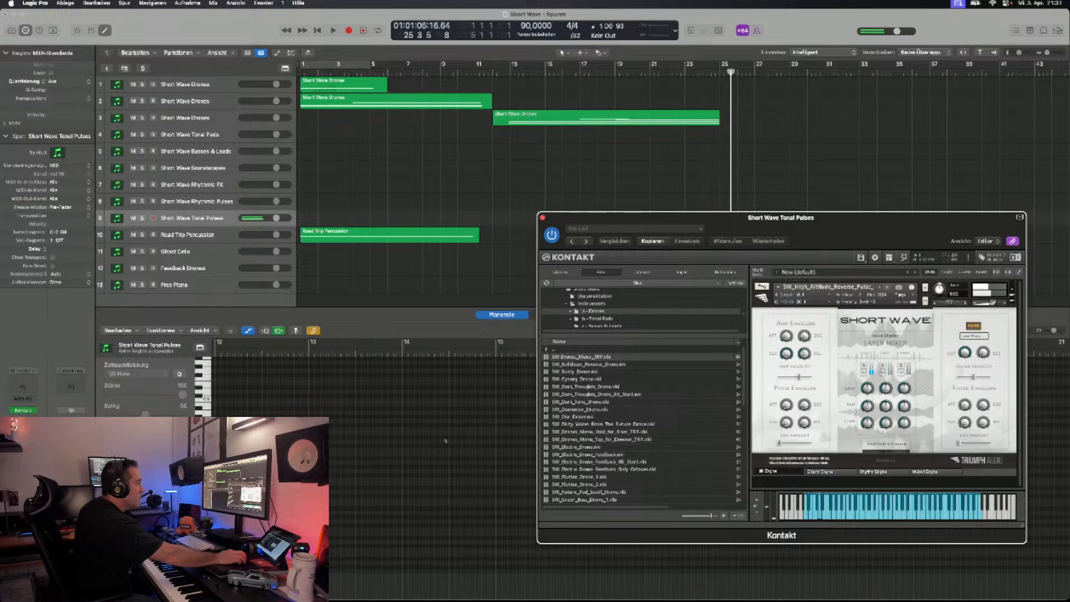
key(Right)
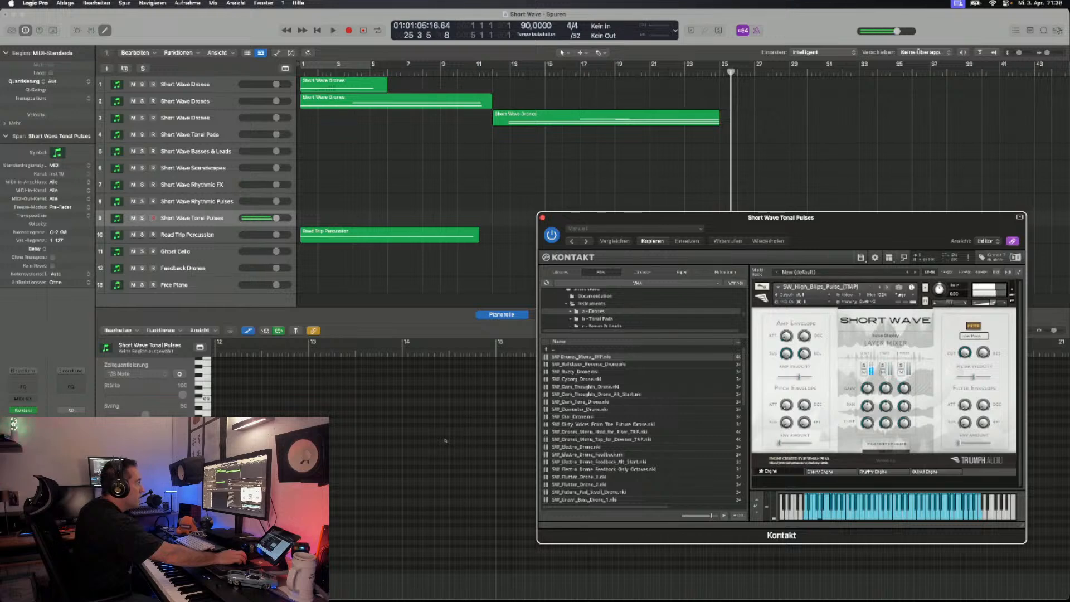
key(Right)
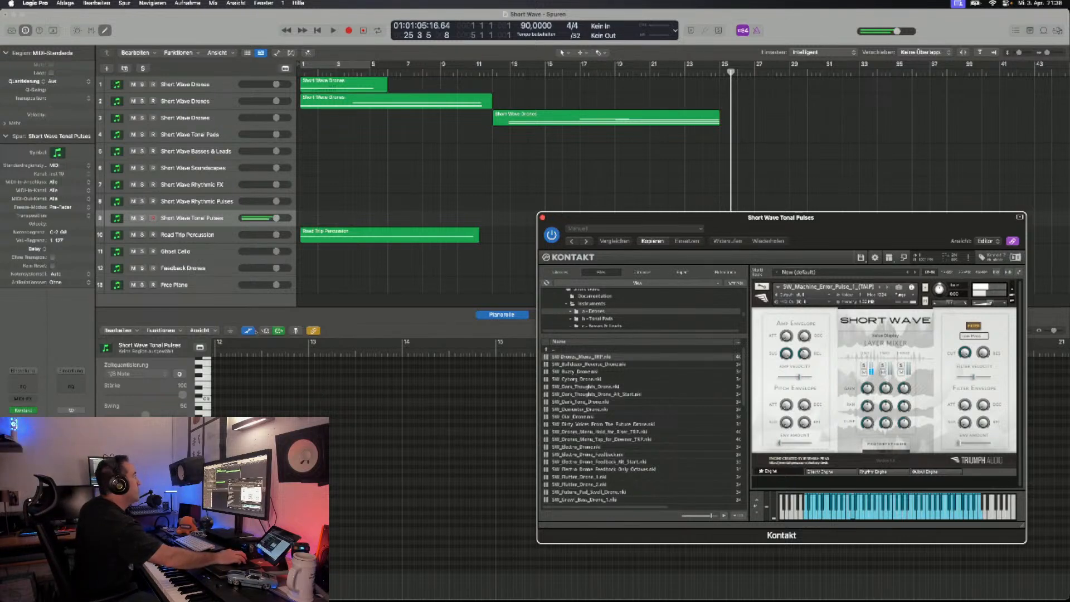
- Record a pulse part of about ten bars from bar 15 on the Short Wave Tonal Pulses track
key(r)
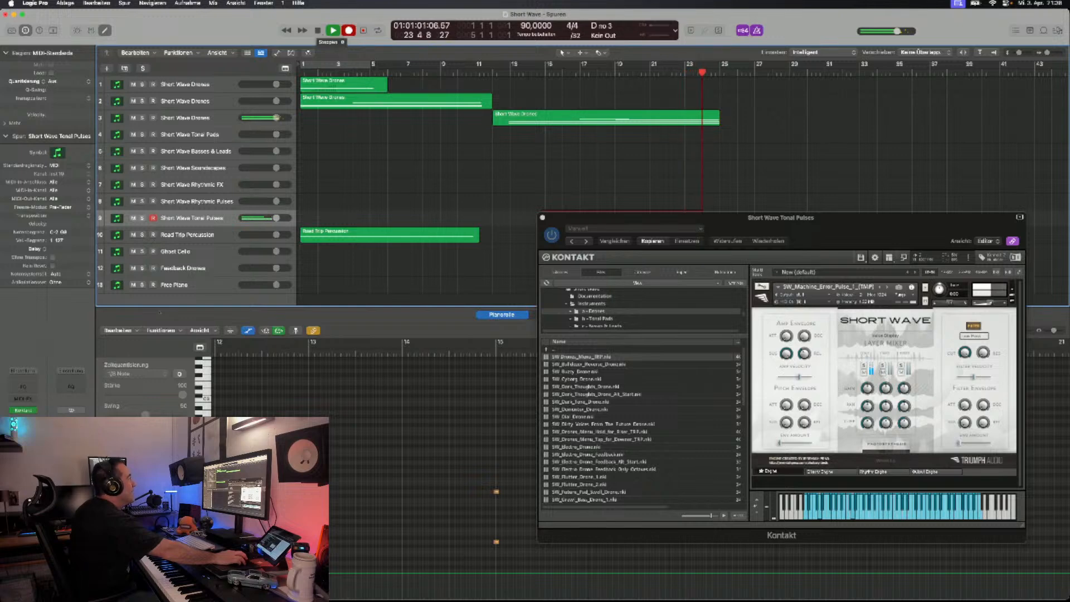
key(space)
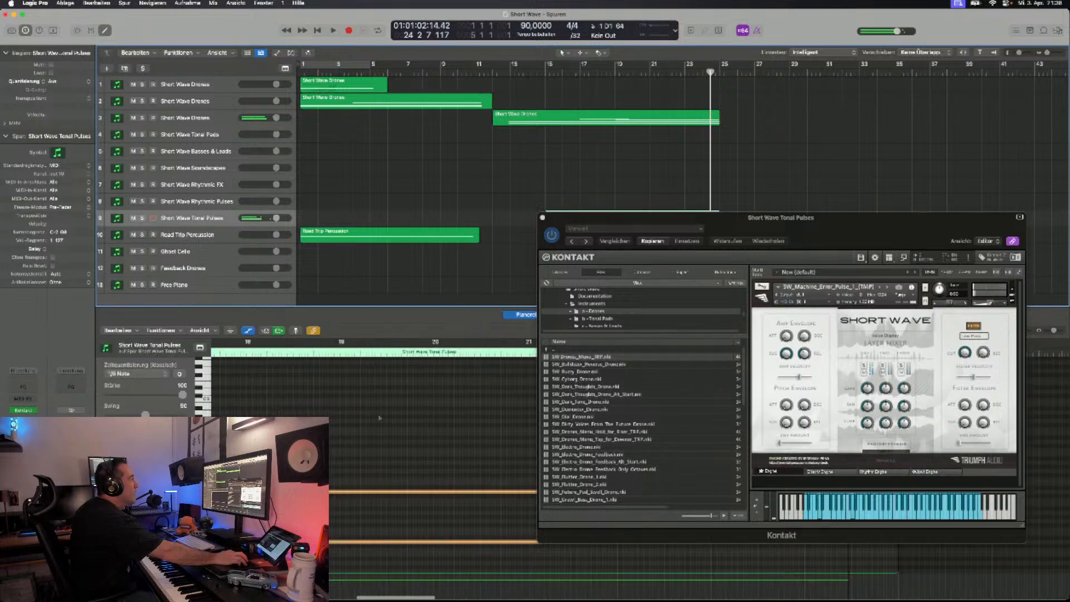
click(193, 218)
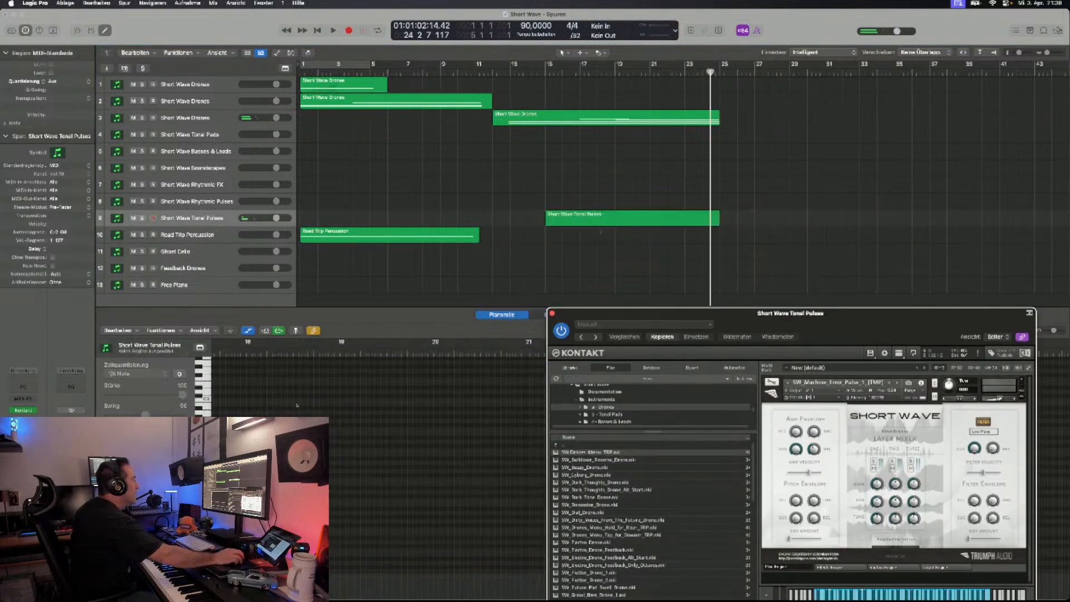
- Quantize the two held notes in the Short Wave Tonal Pulses region
scroll(303, 413, left, 7)
scroll(435, 474, right, 3)
scroll(434, 474, down, 4)
drag(401, 429, 446, 510)
key(q)
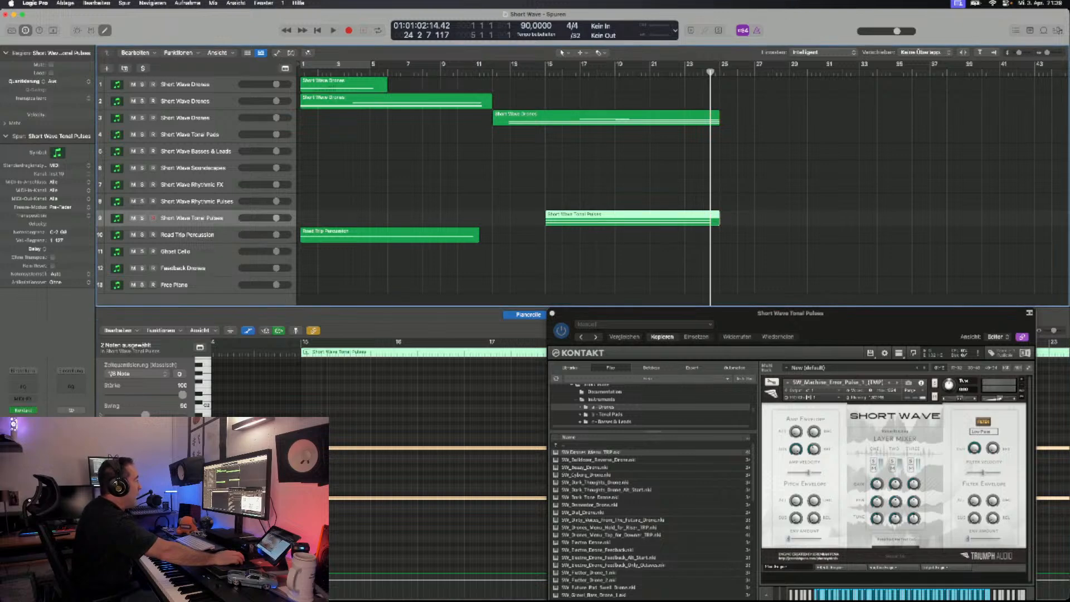
- Record a percussion part of about ten bars from bar 15 on the Road Trip Percussion track, starting the take at bar 13
click(187, 235)
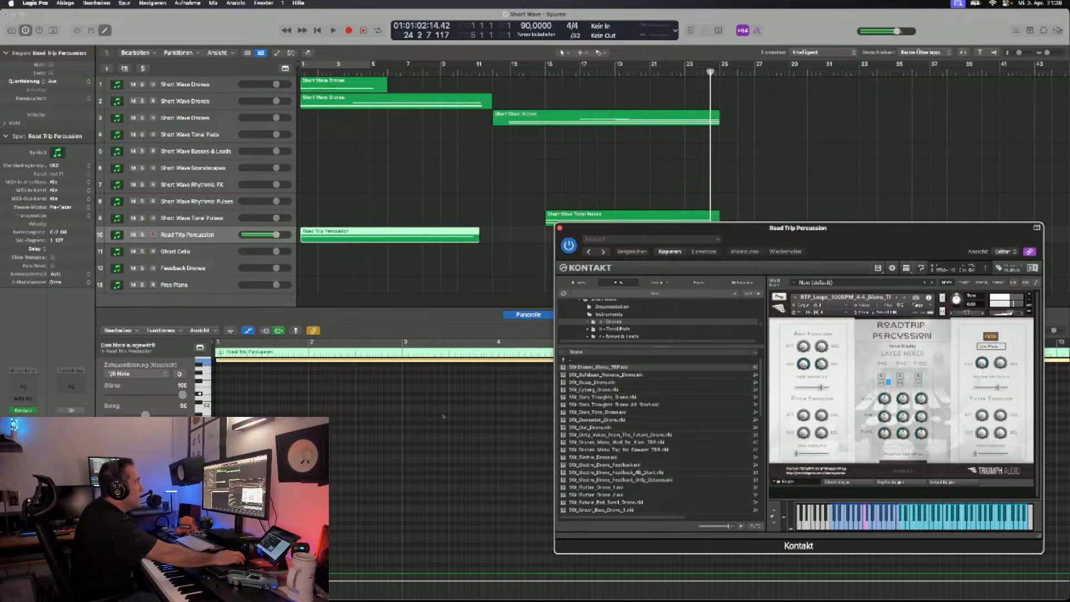
drag(598, 546, 579, 591)
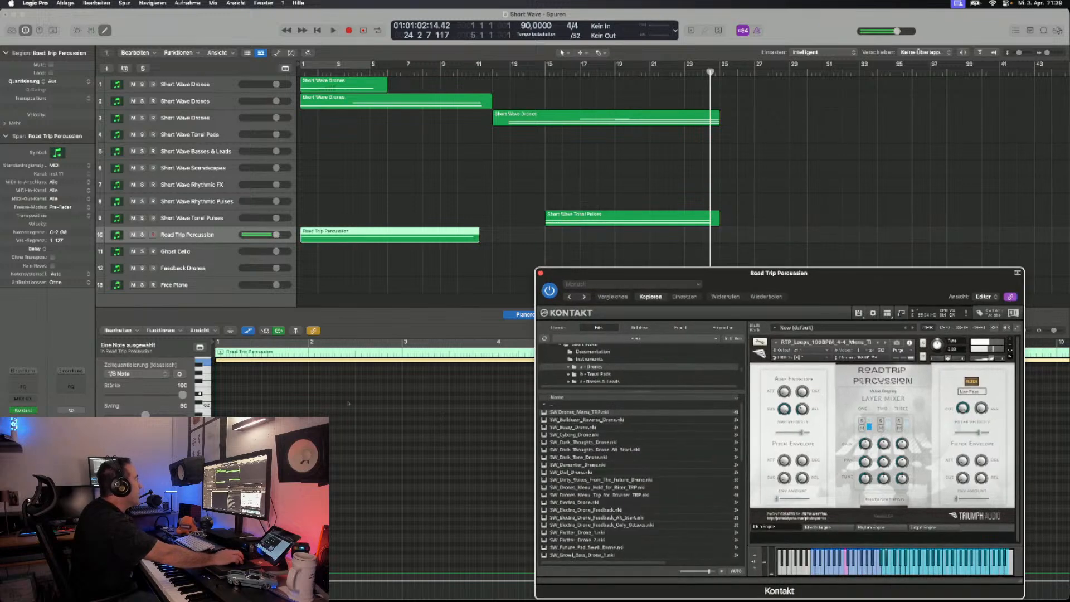
click(510, 72)
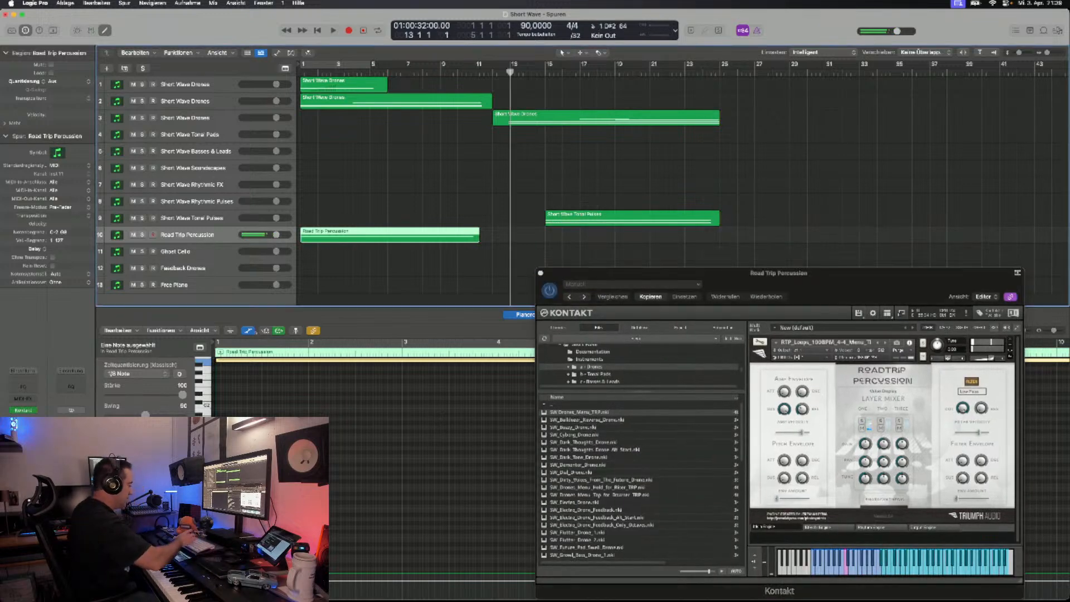
key(r)
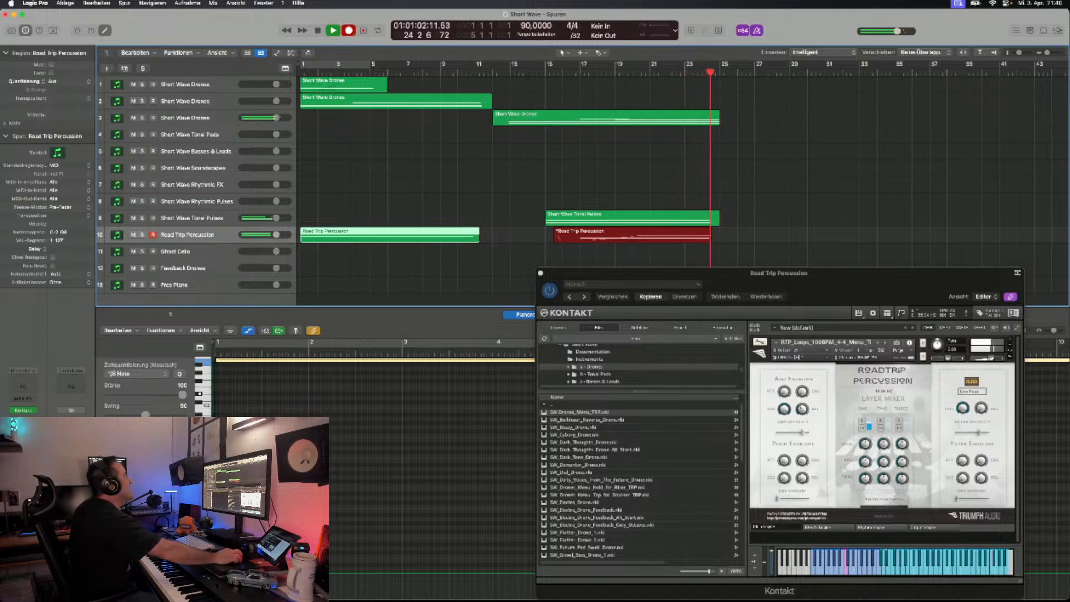
key(space)
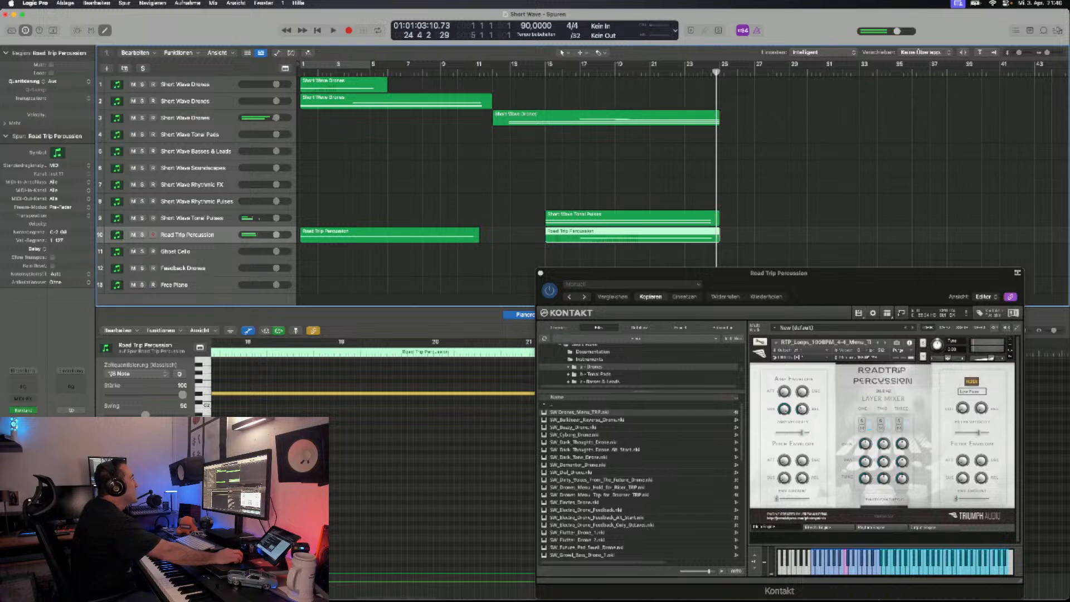
- Play back the second section with the drone, tonal pulse and percussion parts up to bar 25
key(KP_0)
key(space)
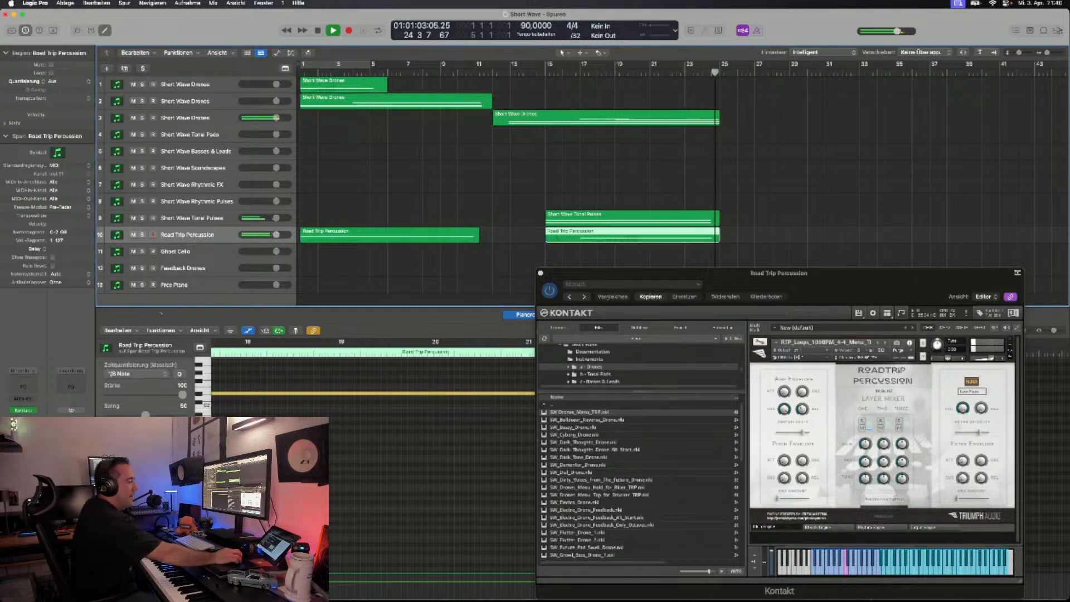
key(space)
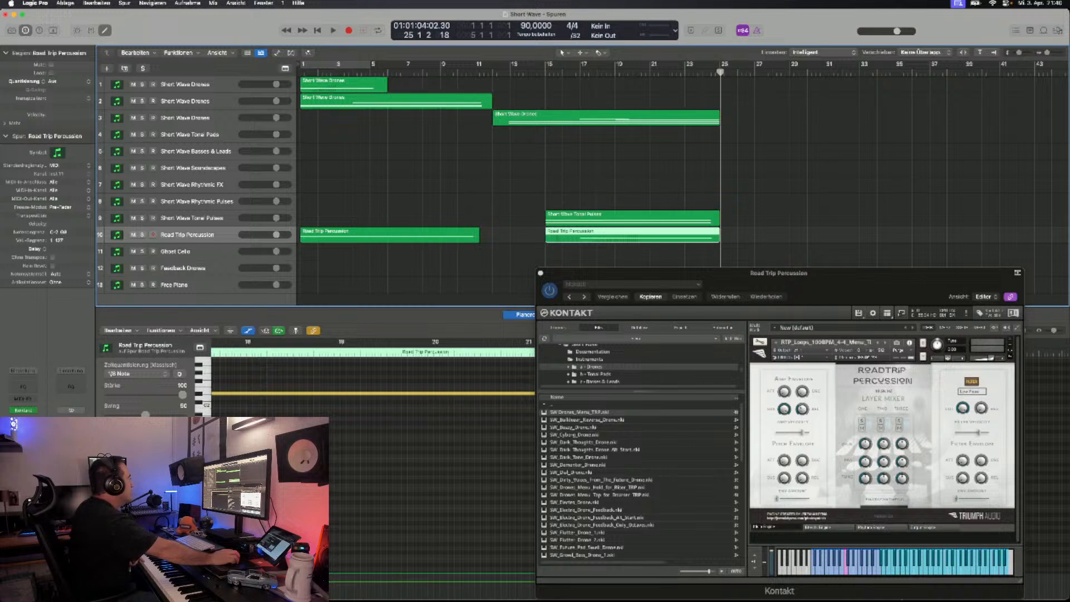
- Record a Ghost Cello part of about six bars from bar 20 and move its note slightly later and higher
click(184, 251)
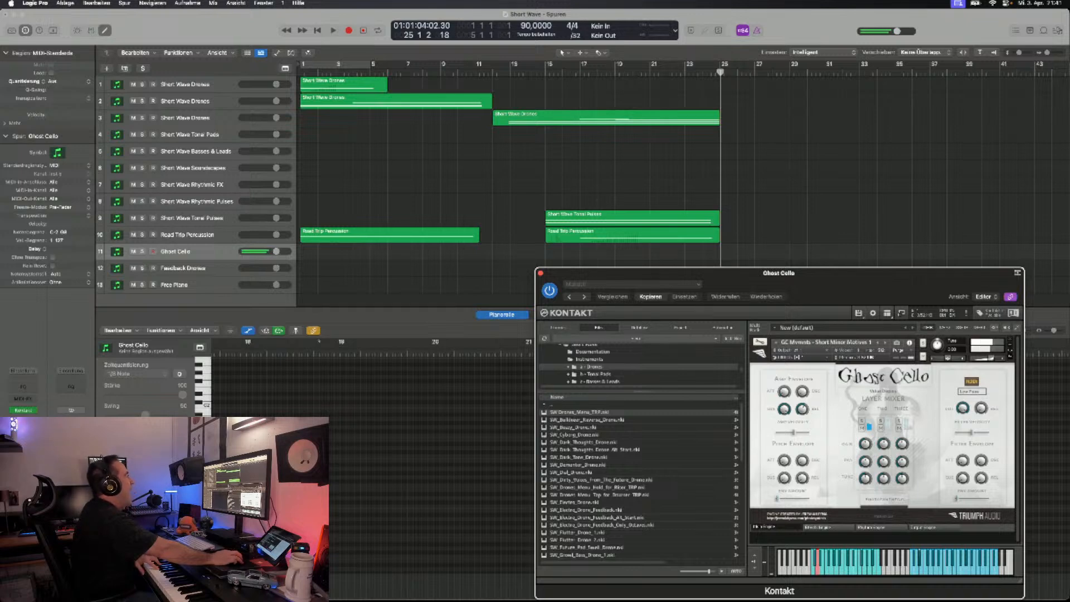
click(633, 73)
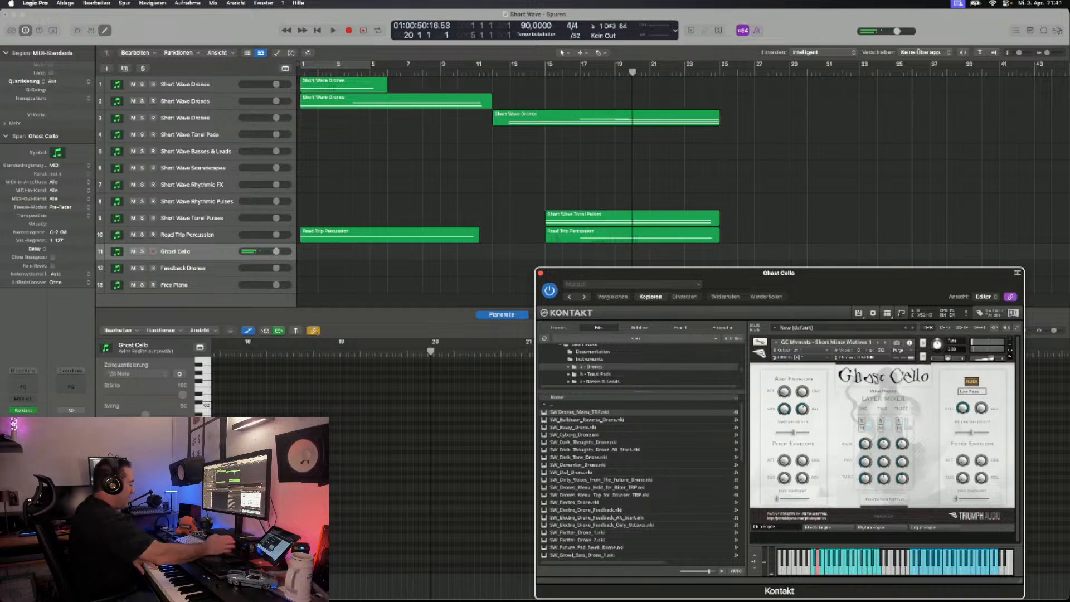
key(r)
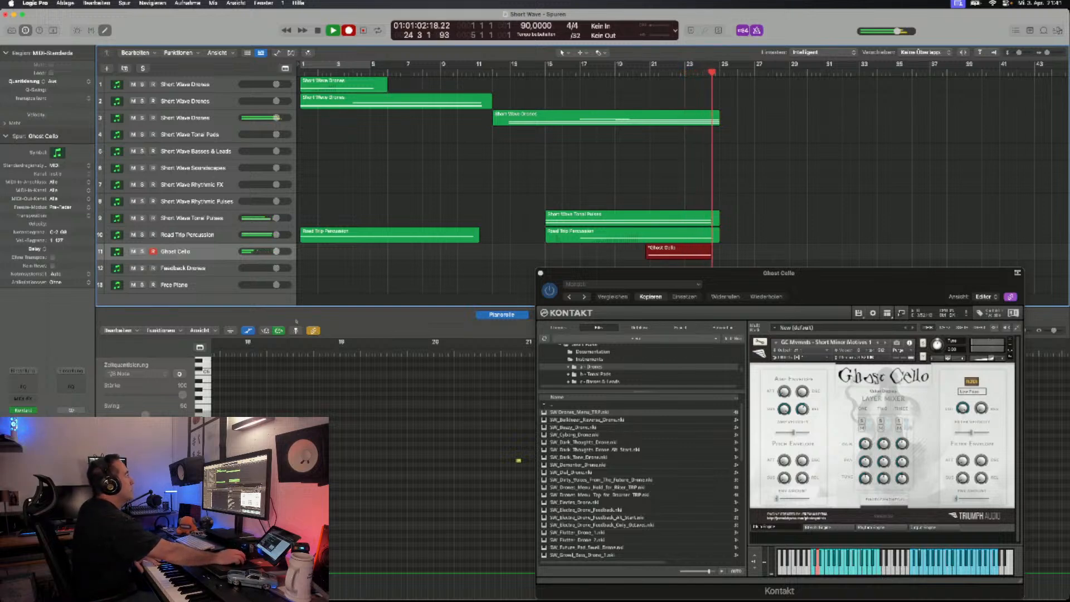
key(space)
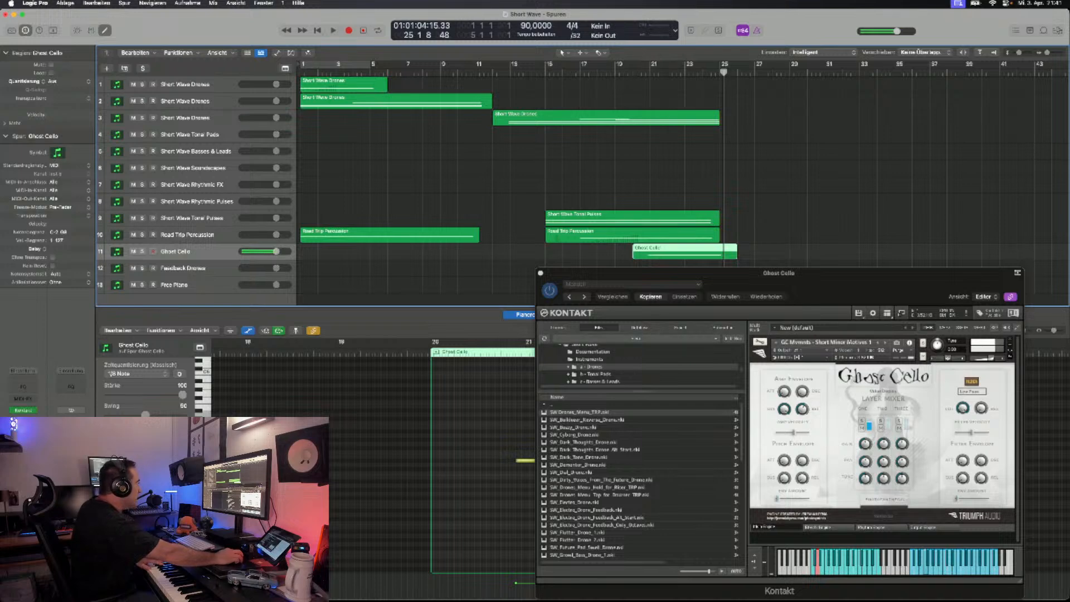
drag(525, 461, 533, 452)
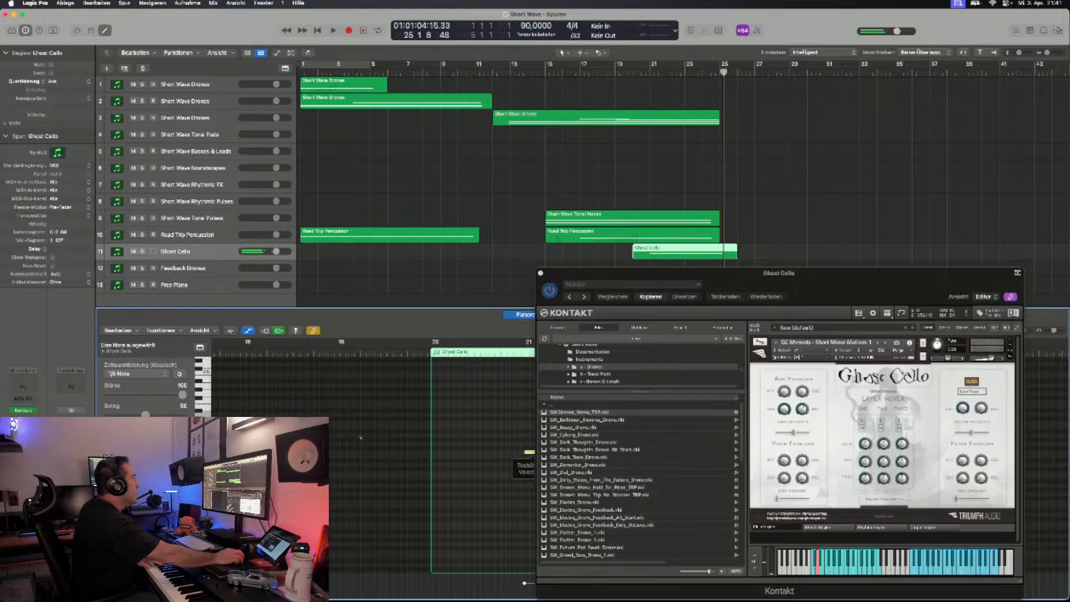
drag(779, 273, 774, 340)
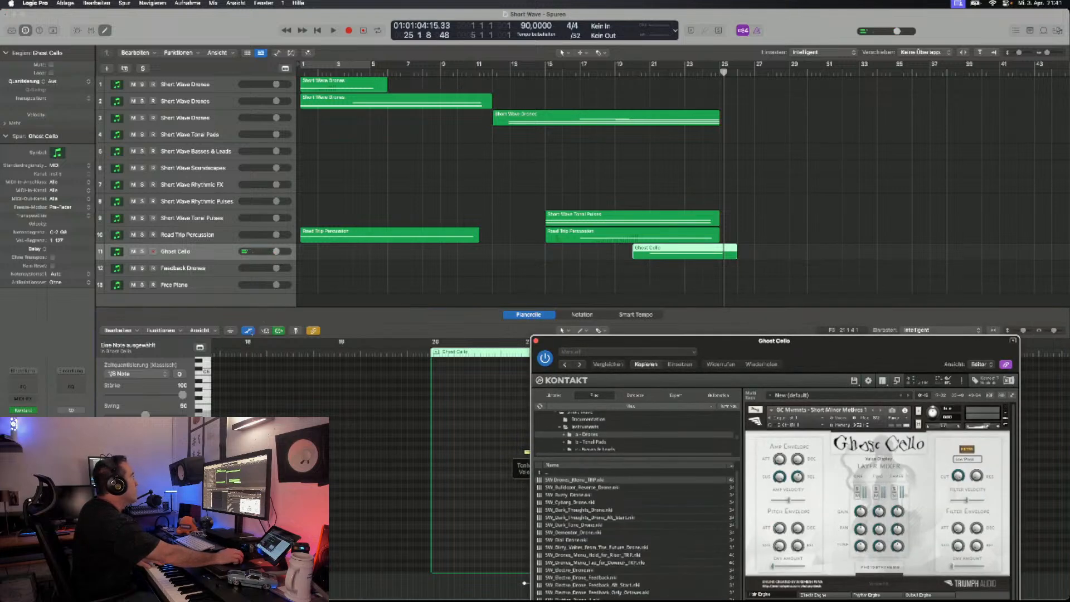
- Play back the section from about bar 12 with the cello part, and delete the Ghost Cello region
click(500, 71)
key(space)
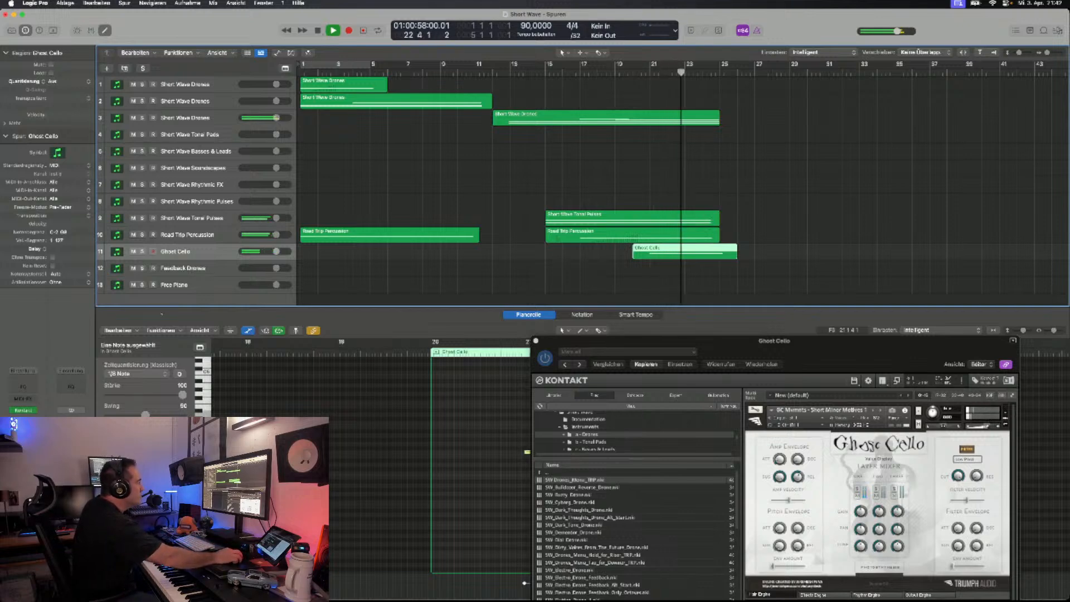
key(space)
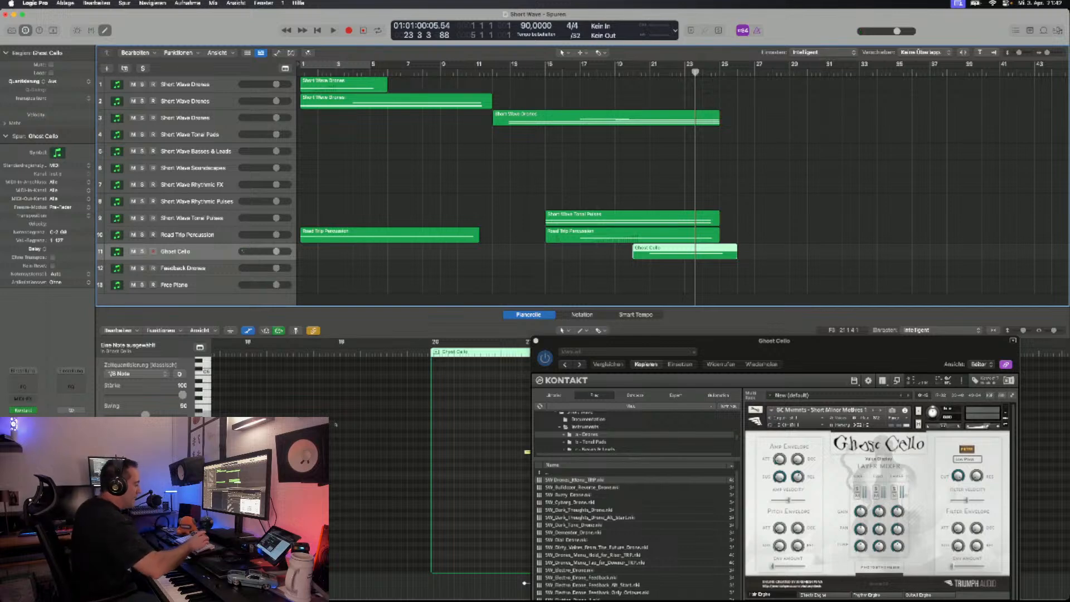
key(Delete)
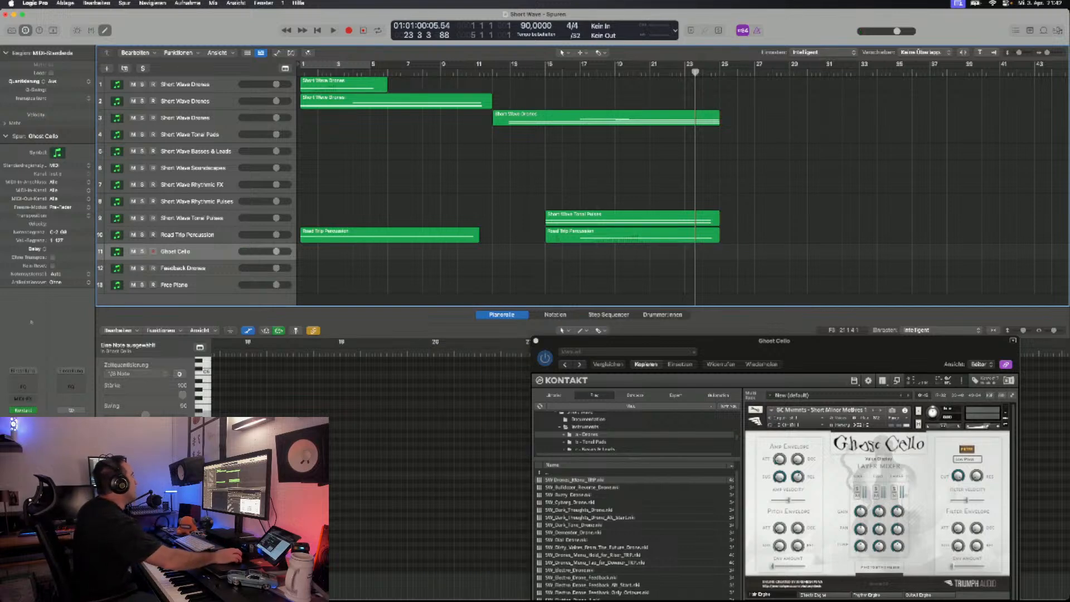
- Save the project
click(65, 4)
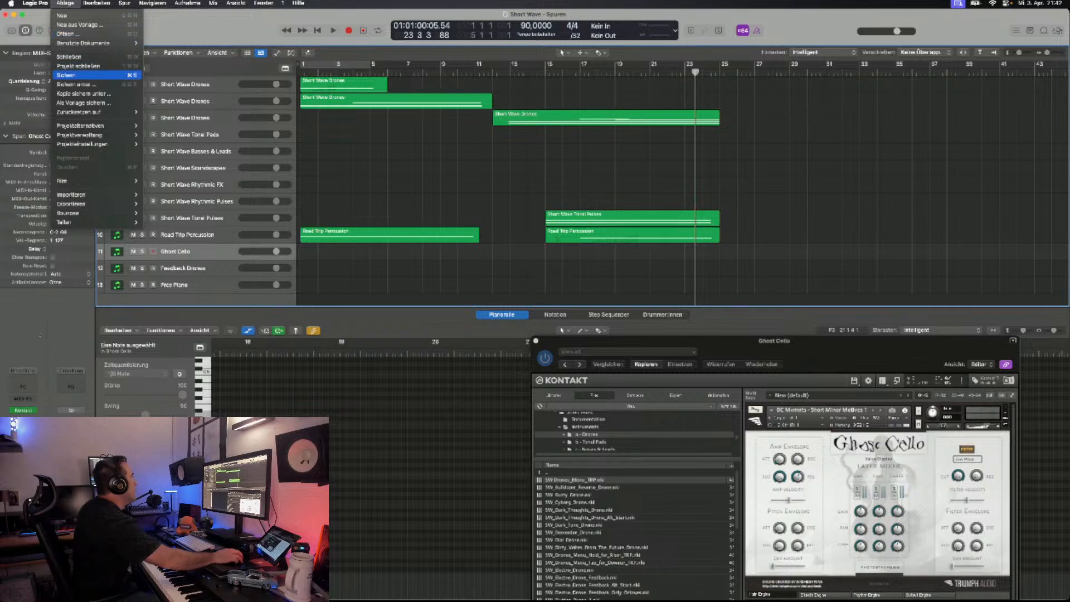
click(73, 76)
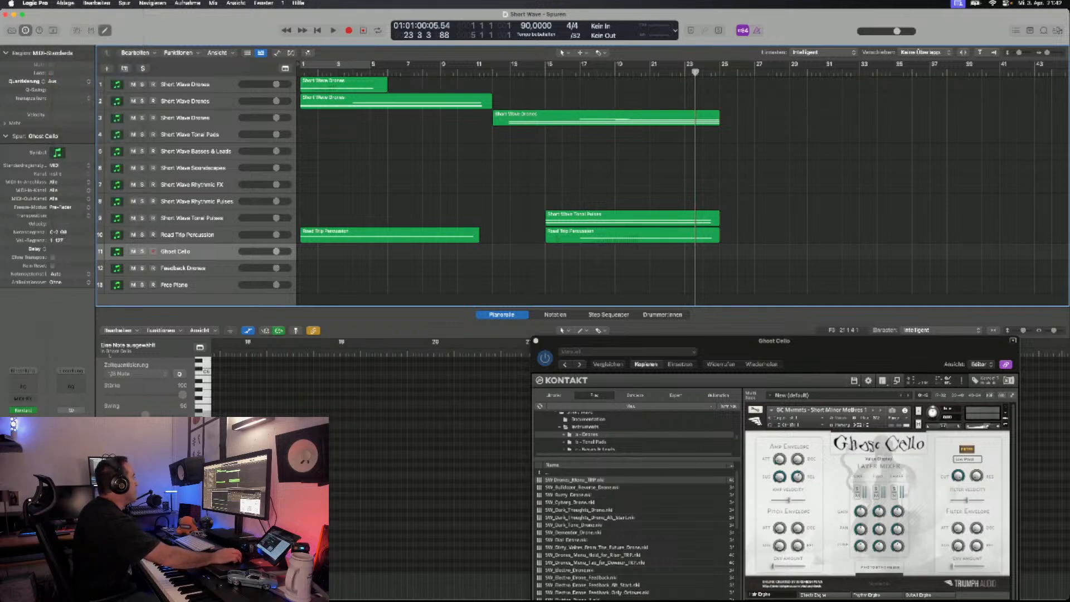
- Duplicate the third Short Wave Drones track with its settings and place the playhead at bar 25
click(606, 117)
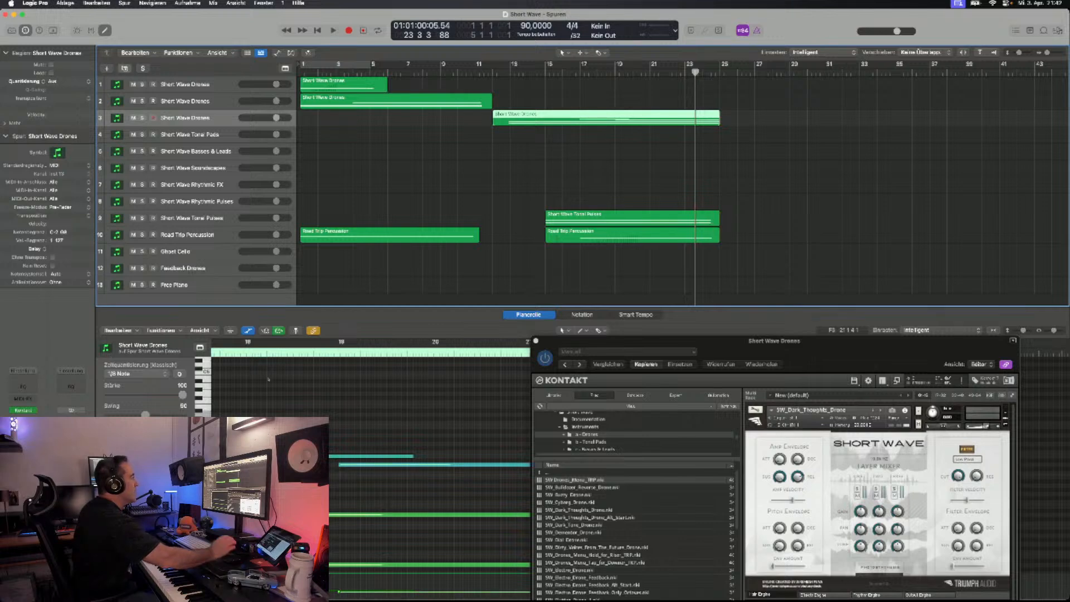
key(super+d)
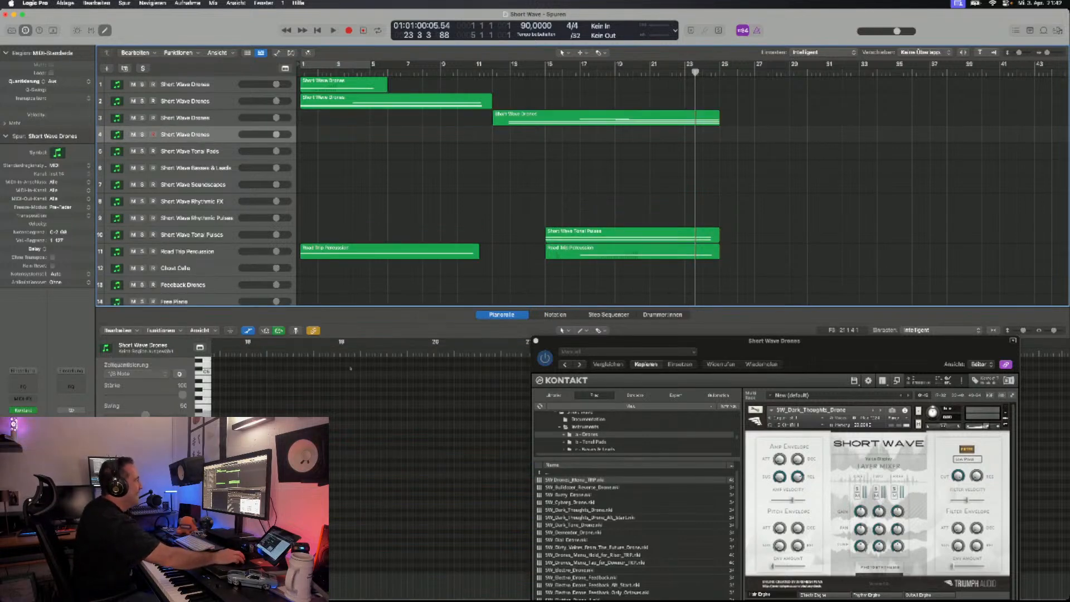
click(720, 72)
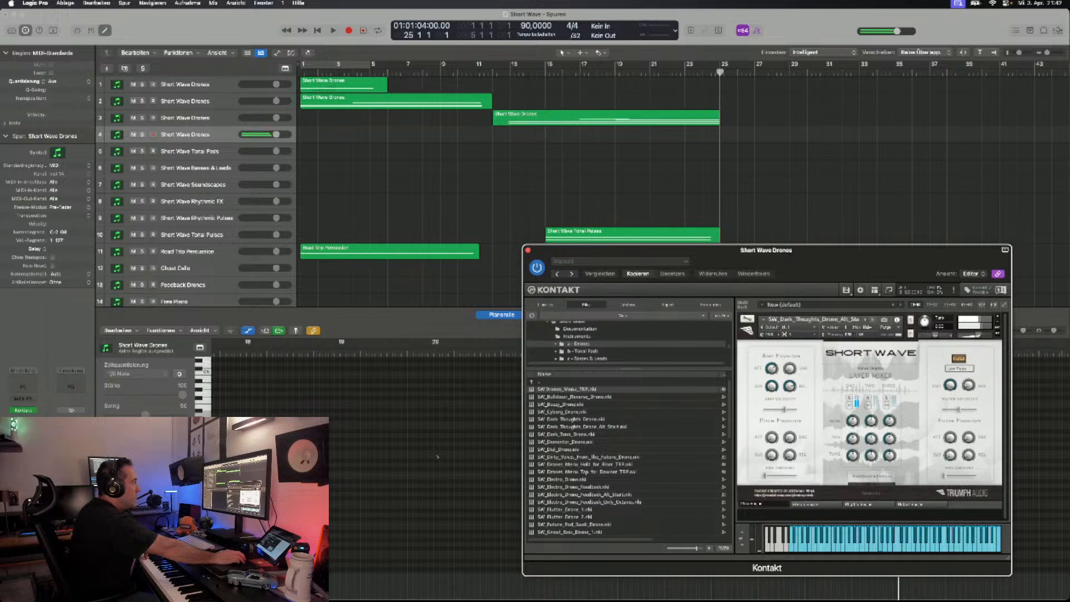
- Audition the drone patches on the fourth Short Wave Drones track, advancing through SW_Dark_Tone_Drone and SW_Dial_Drone to SW_Dirty_Voices_From_The_Future_Drone
drag(702, 251, 601, 222)
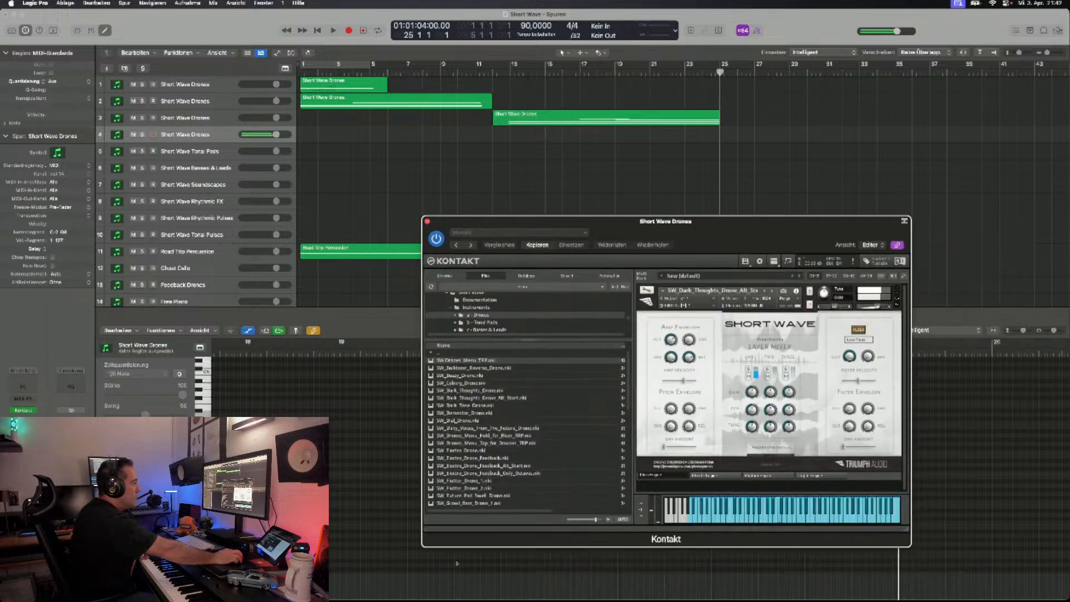
drag(909, 530, 924, 531)
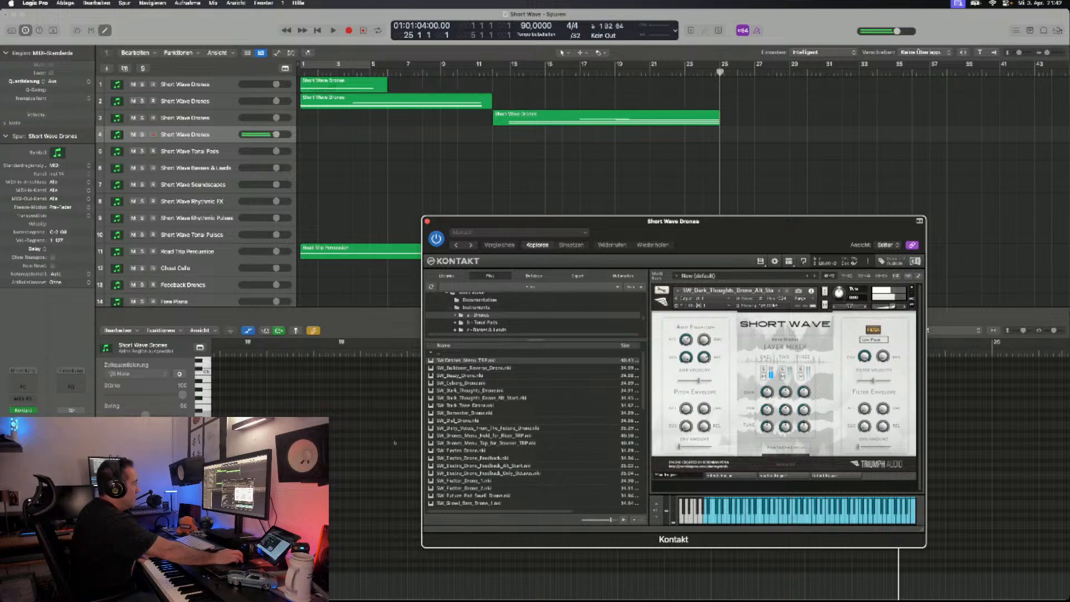
click(786, 291)
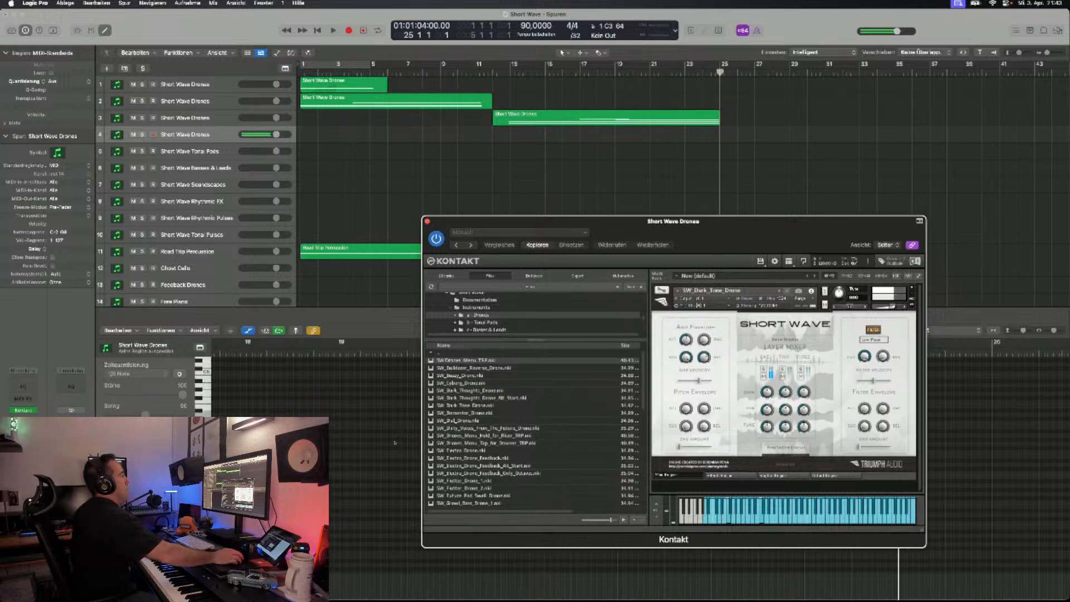
click(786, 291)
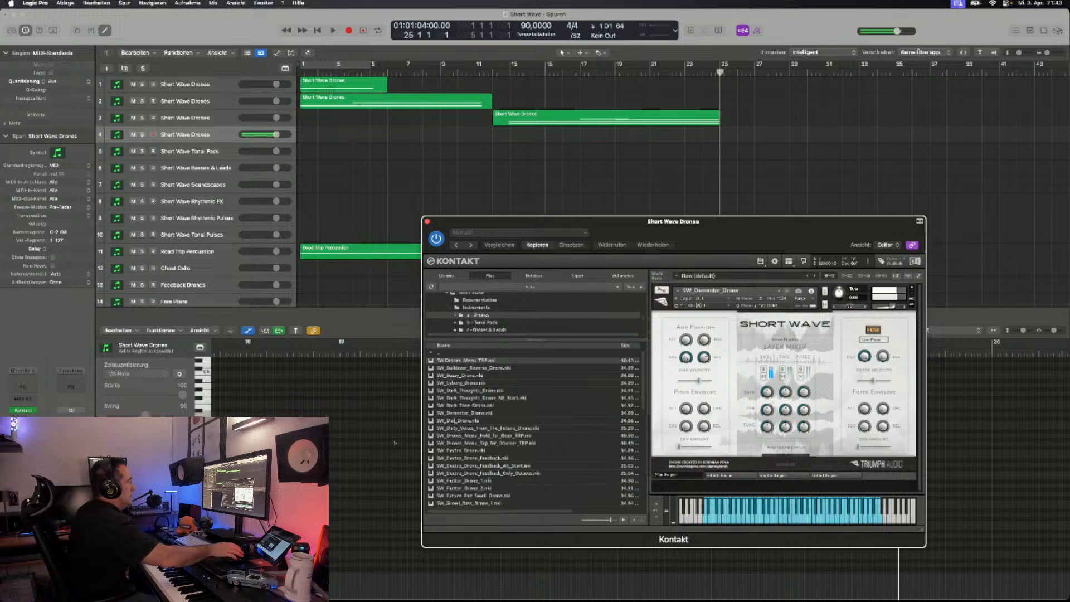
click(787, 291)
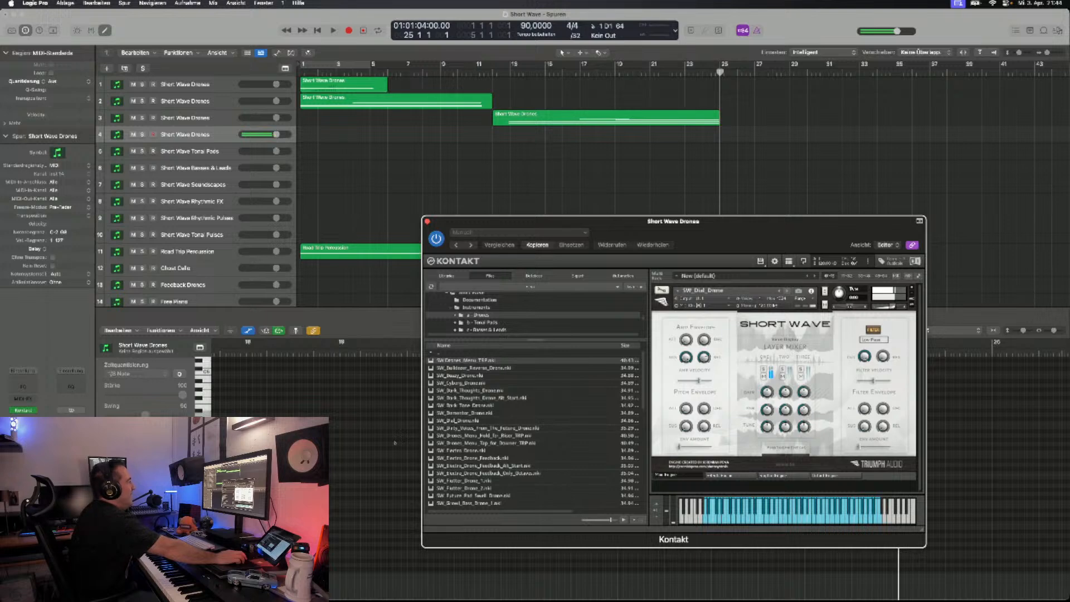
click(787, 290)
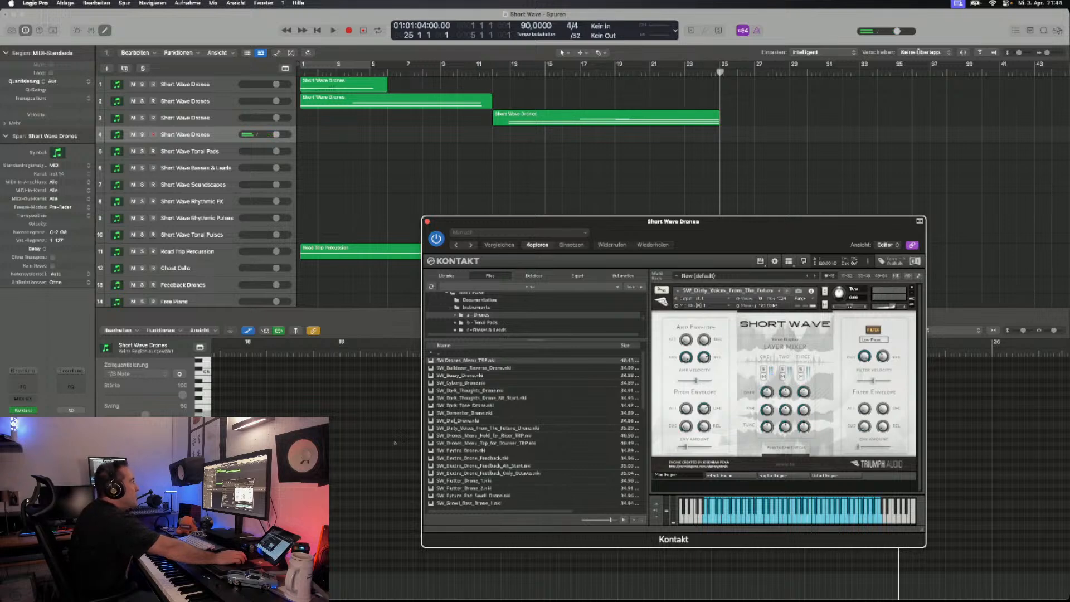
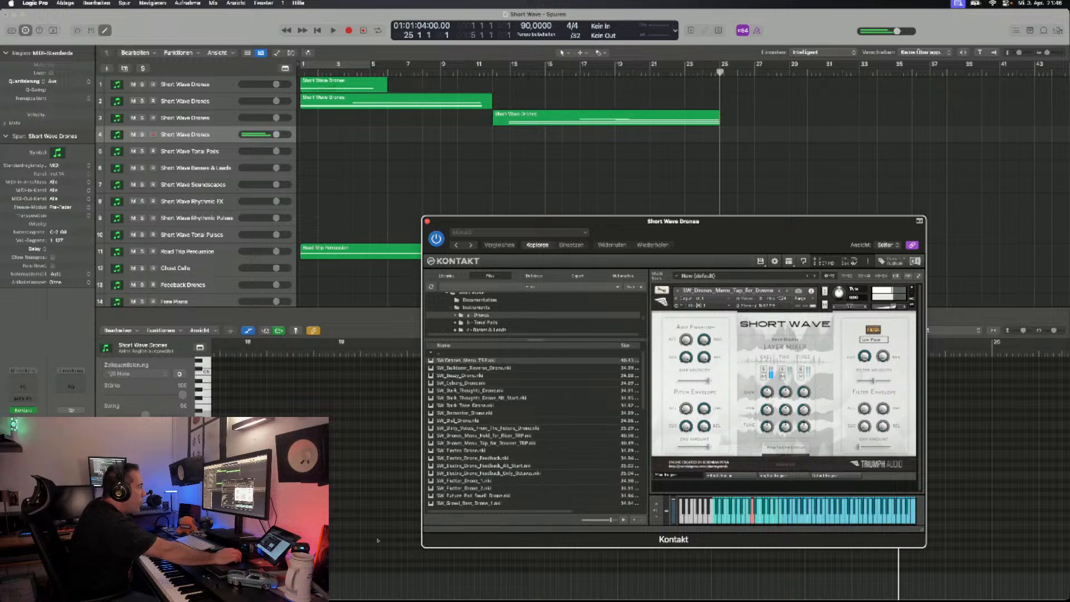
- Examine the effects, rhythm and output pages of the Short Wave drone instrument, including both rhythm sub-pages, and return to the main page
click(727, 476)
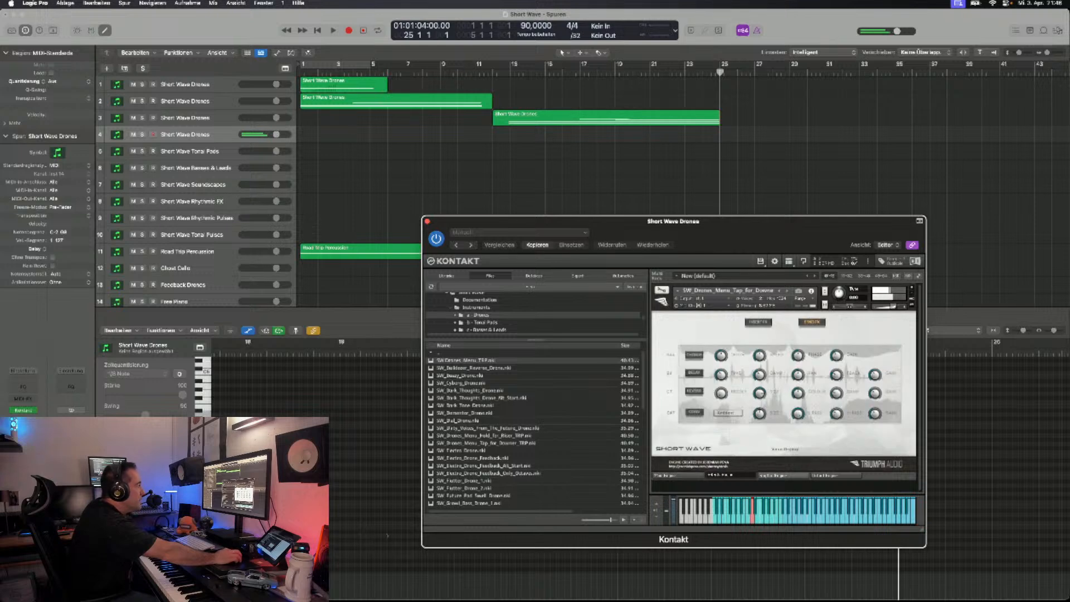
click(783, 475)
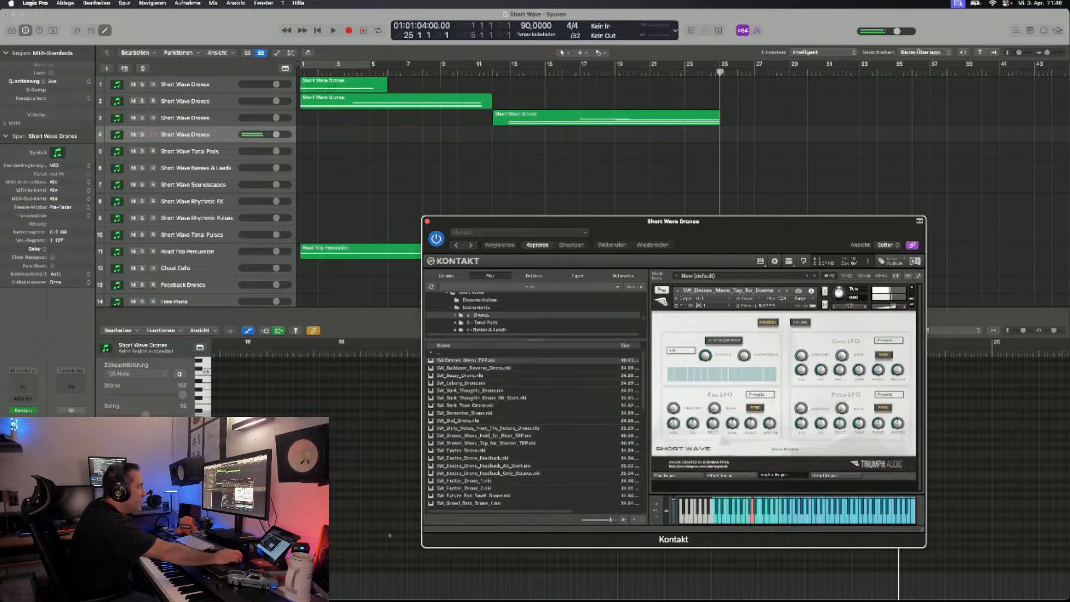
click(832, 475)
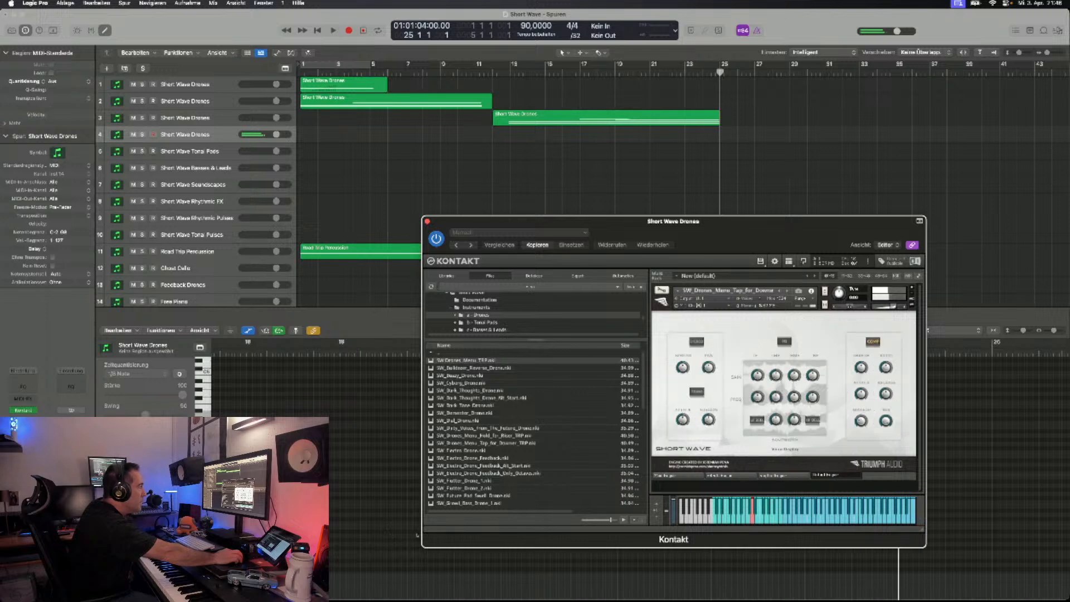
click(731, 475)
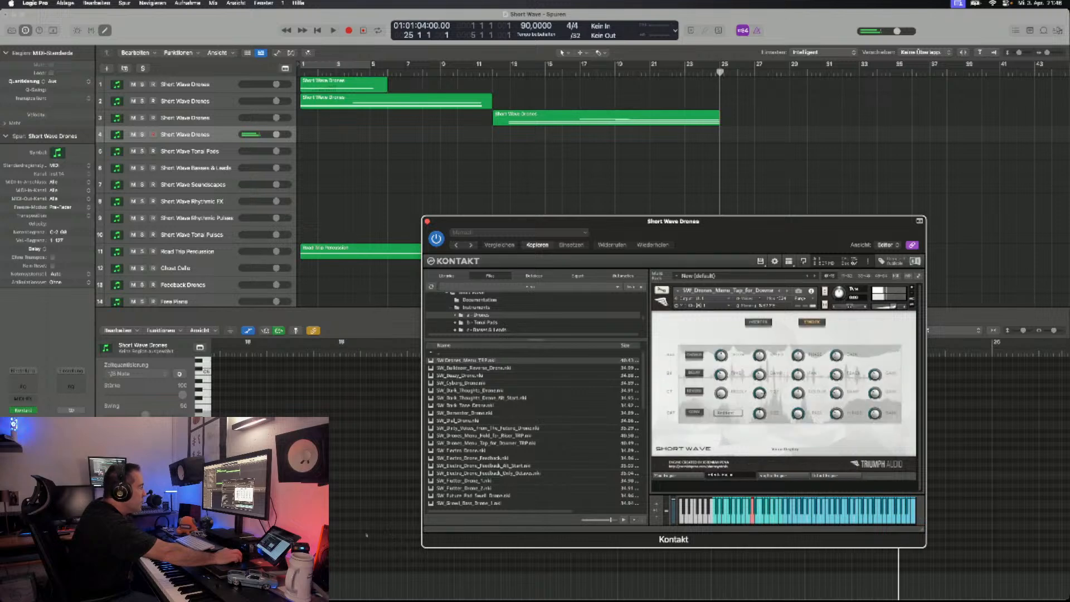
click(776, 476)
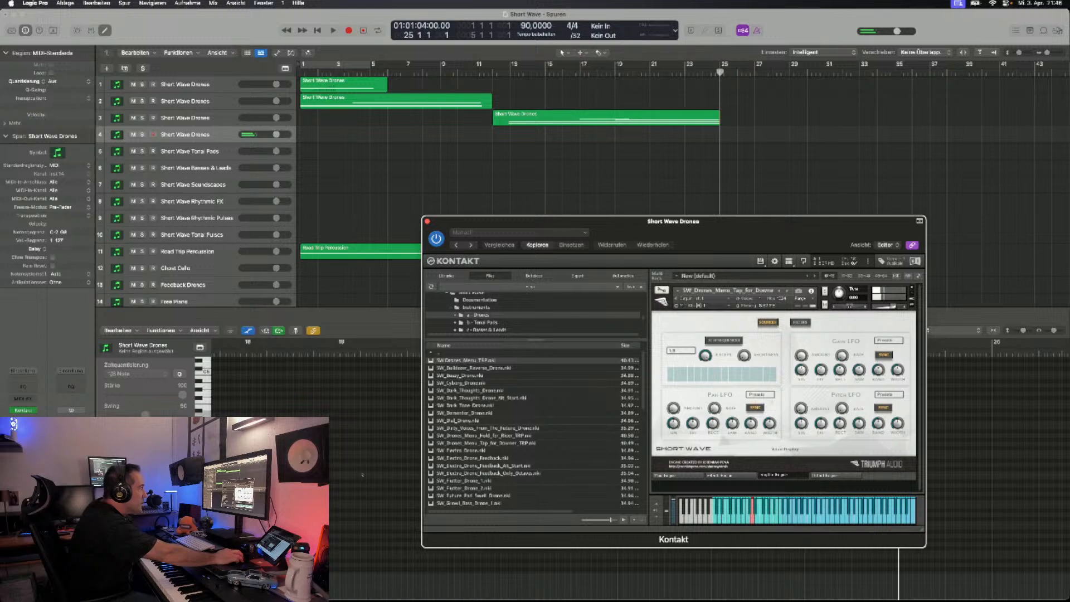
click(800, 322)
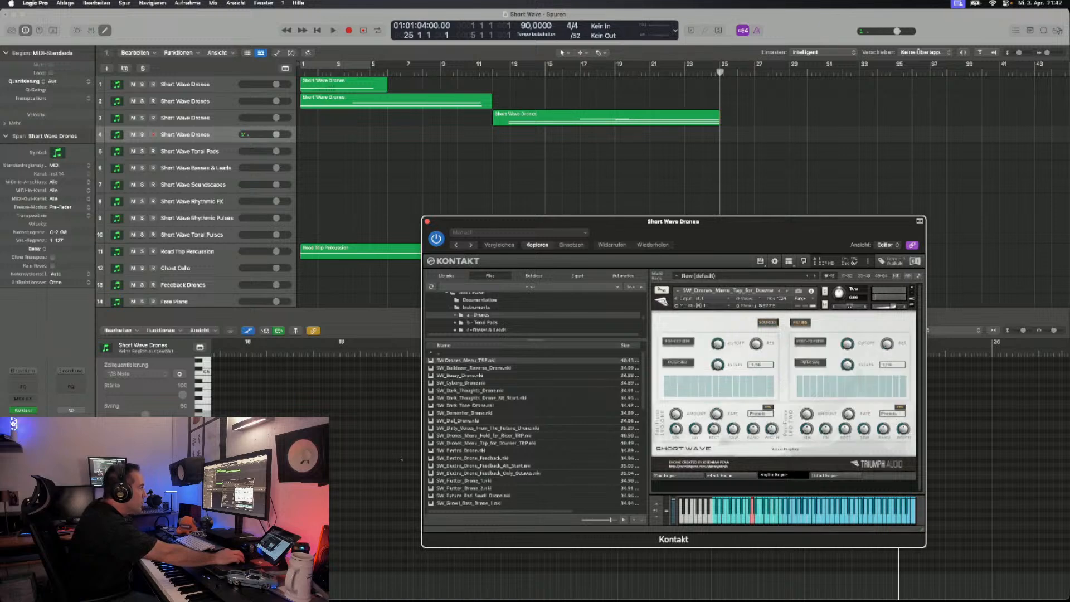
click(768, 322)
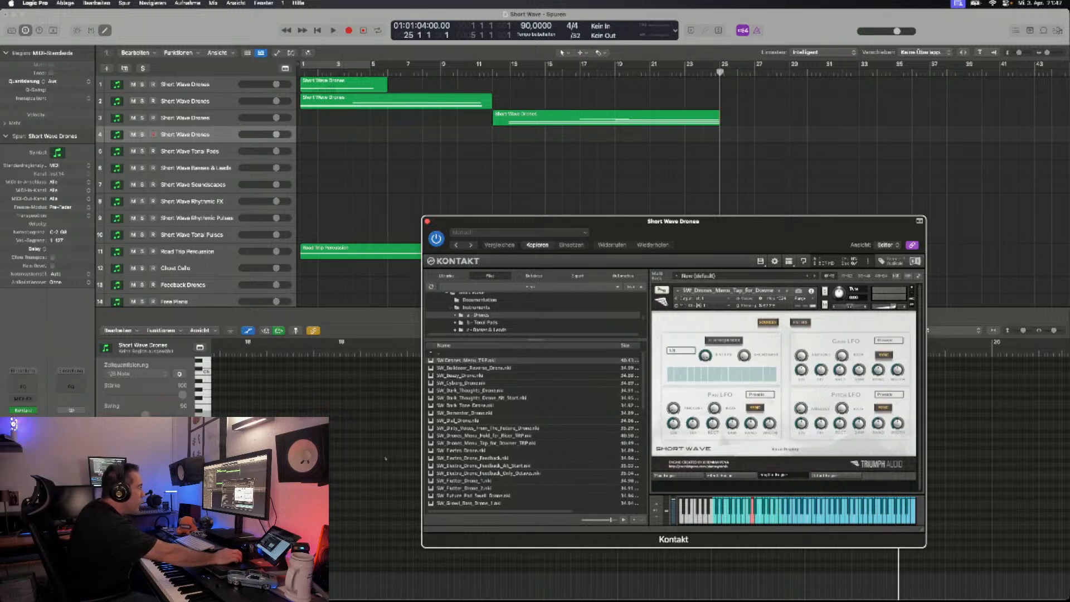
click(727, 475)
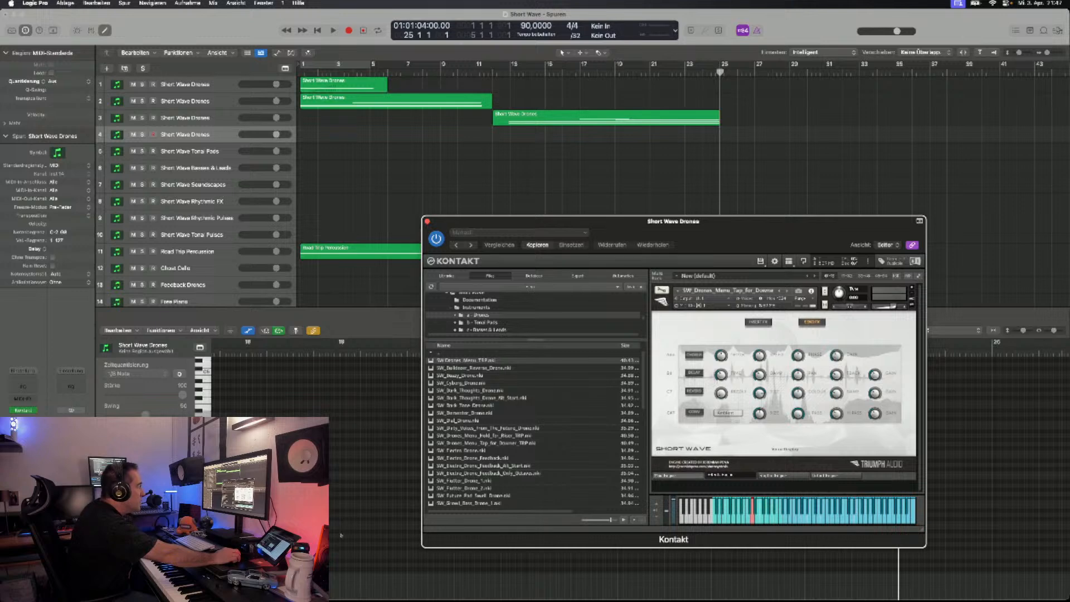
click(678, 475)
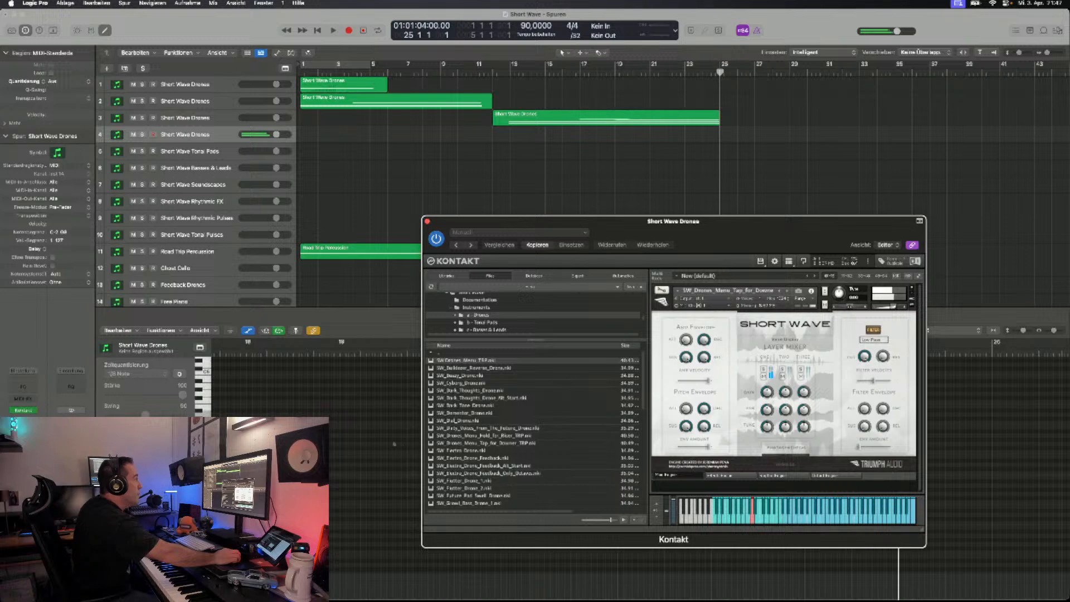
- Audition the next drone patches on the fourth Short Wave Drones track, including SW_Electro_Drone, SW_Electro_Drone_Feedback and its alternate-start version
click(787, 291)
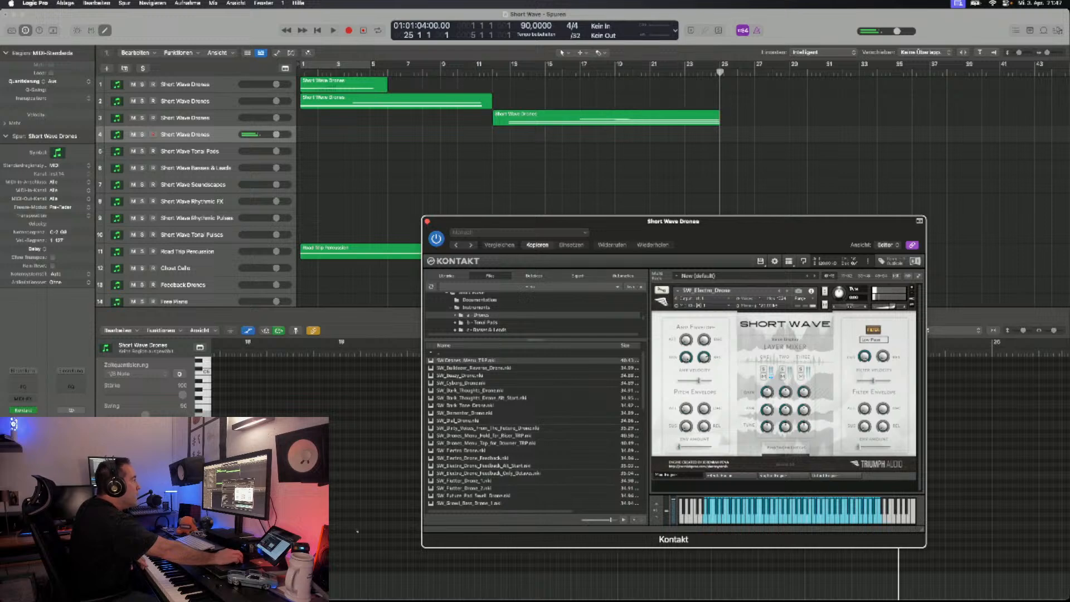
click(780, 291)
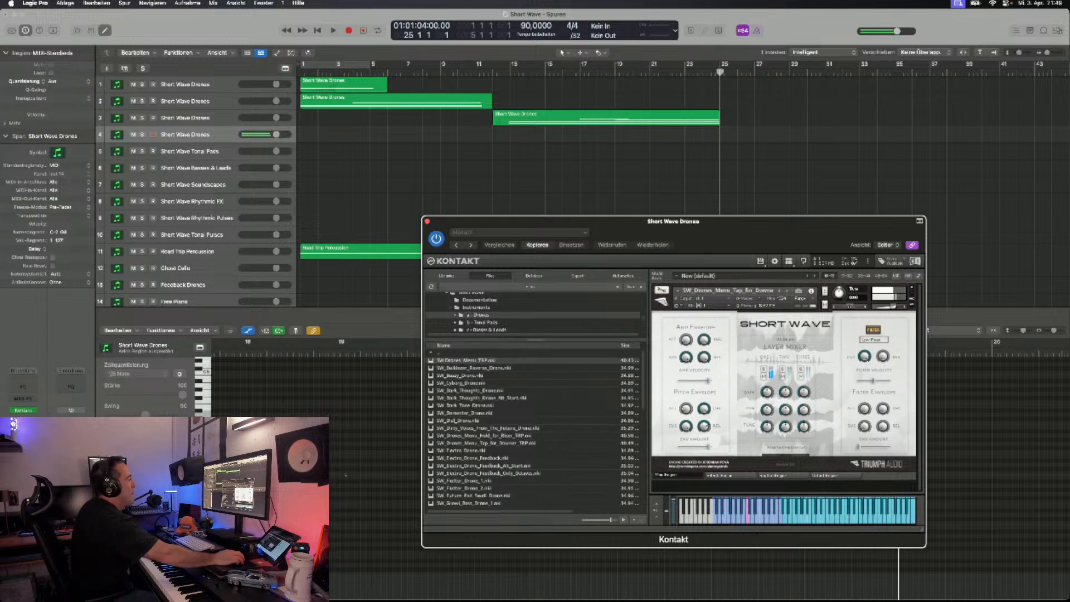
click(787, 290)
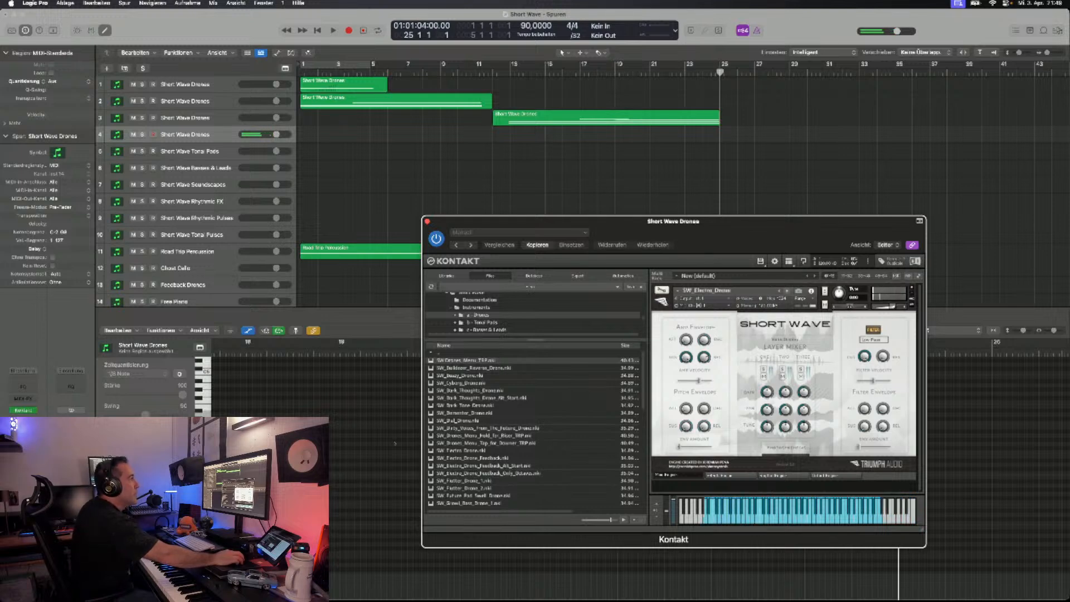
click(787, 290)
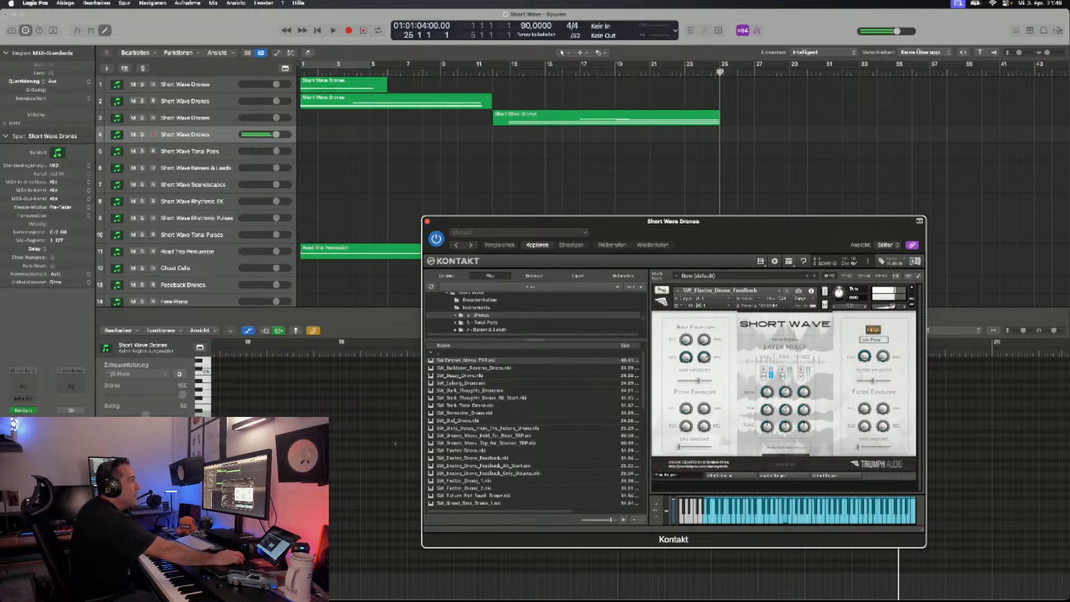
click(786, 291)
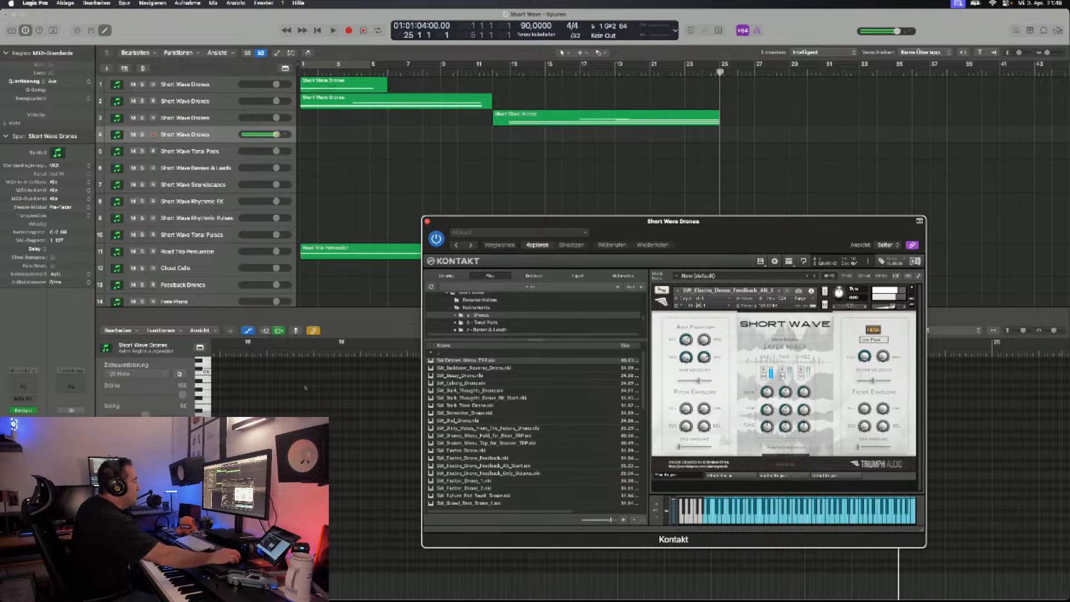
- Remove the current drone instrument and load SW_Russian_Winter_Drone from the drones folder on the fourth Short Wave Drones track
scroll(535, 429, down, 15)
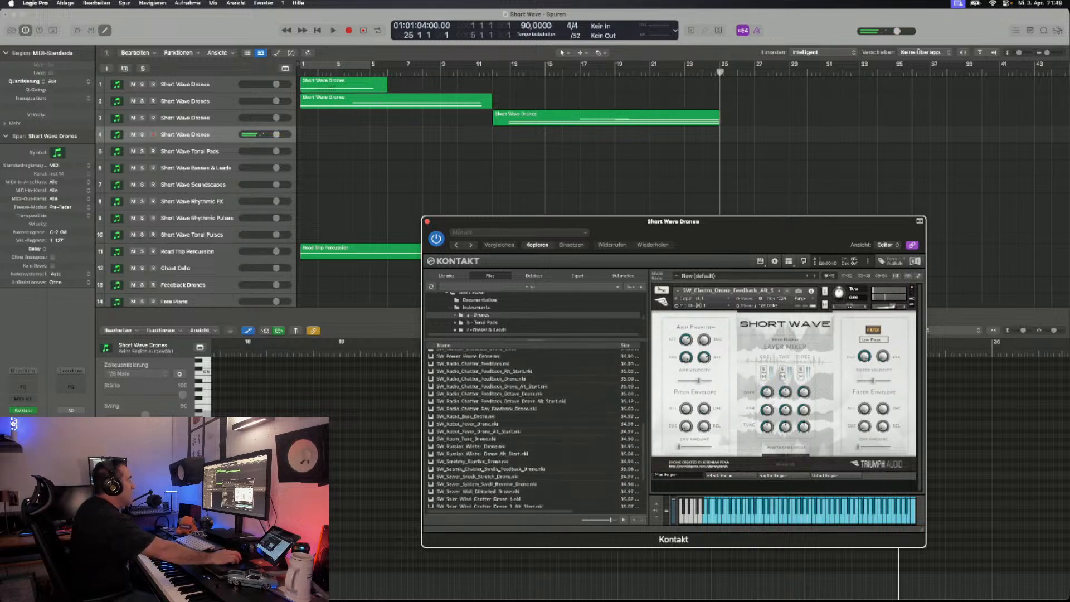
scroll(535, 429, up, 5)
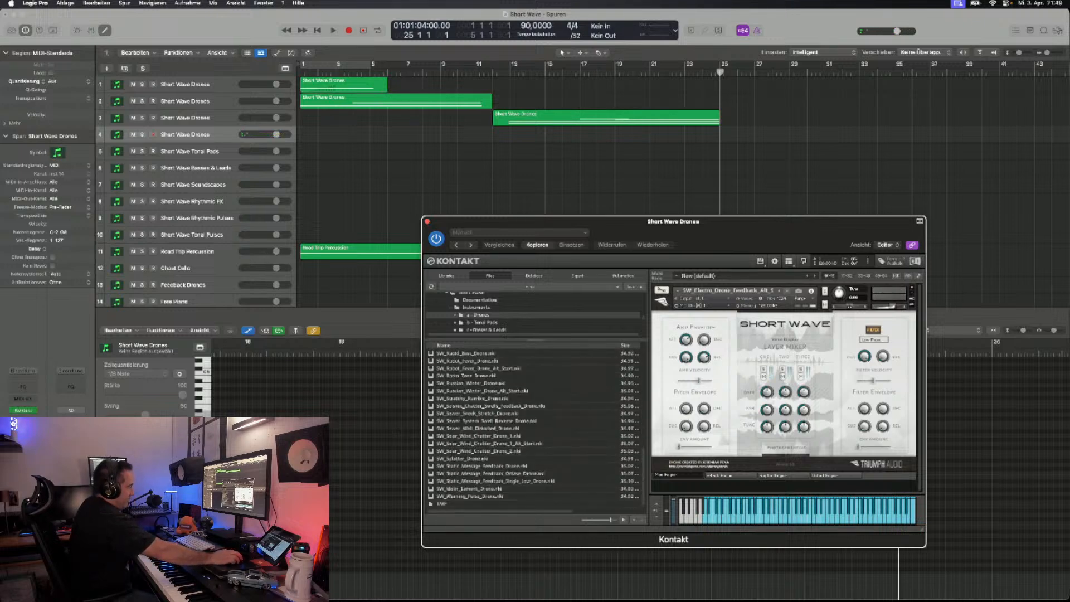
scroll(535, 429, down, 5)
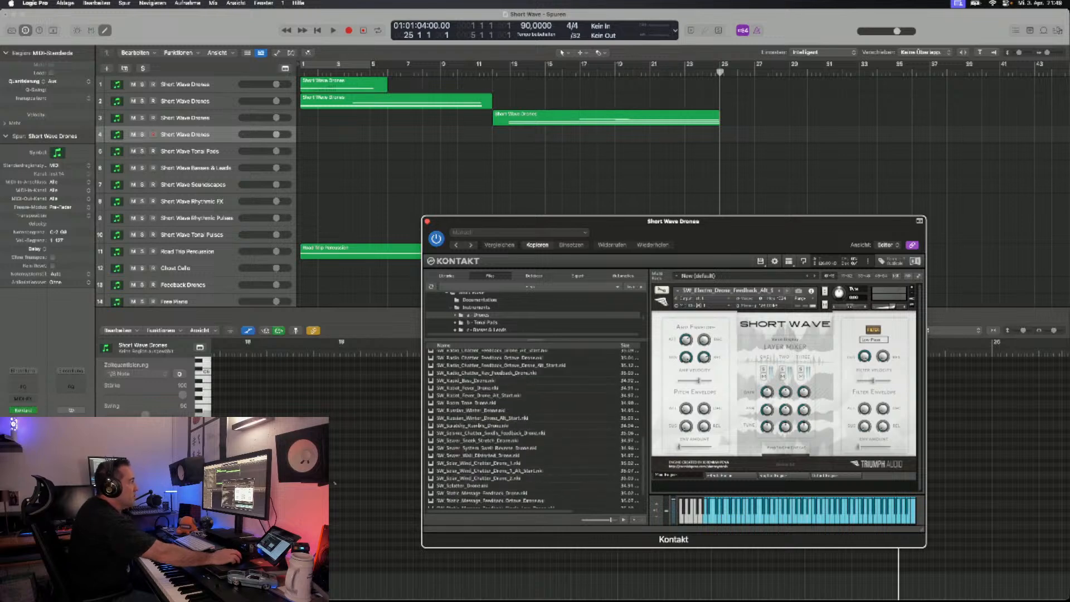
click(912, 288)
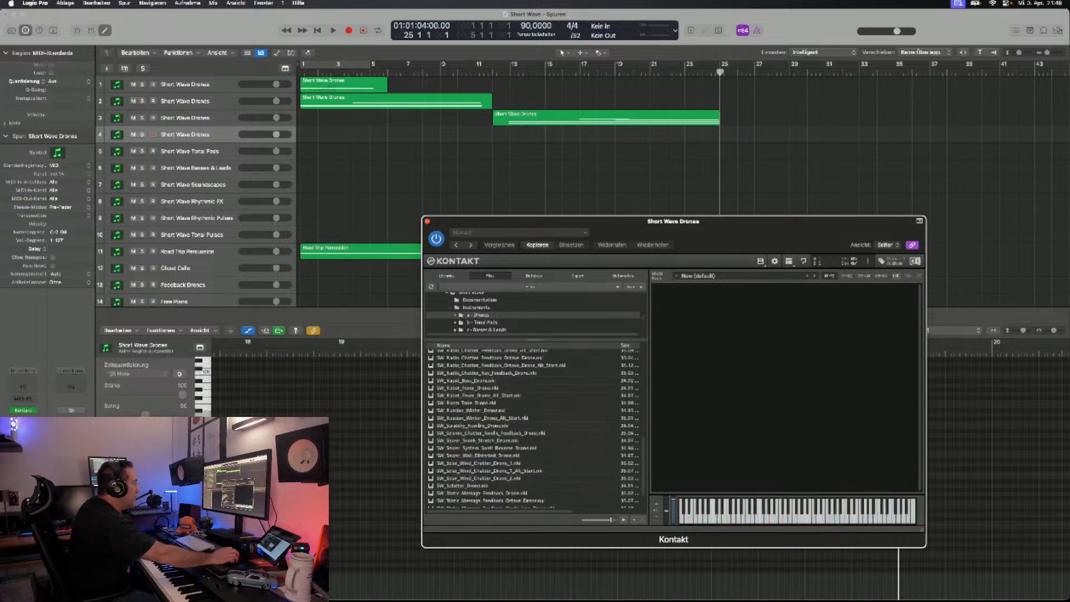
scroll(535, 430, down, 3)
scroll(535, 430, up, 5)
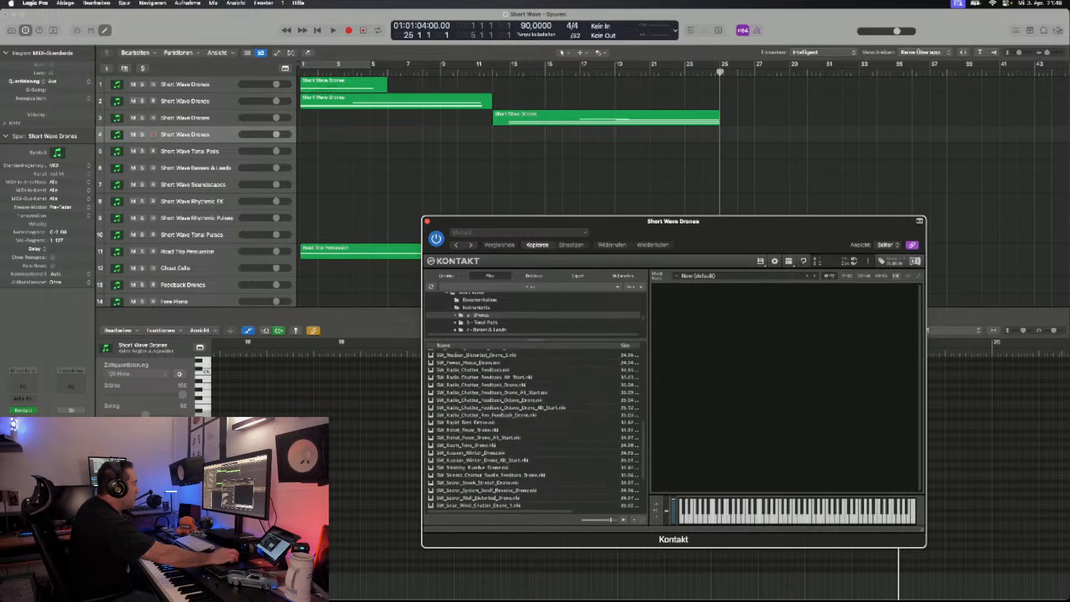
double_click(472, 453)
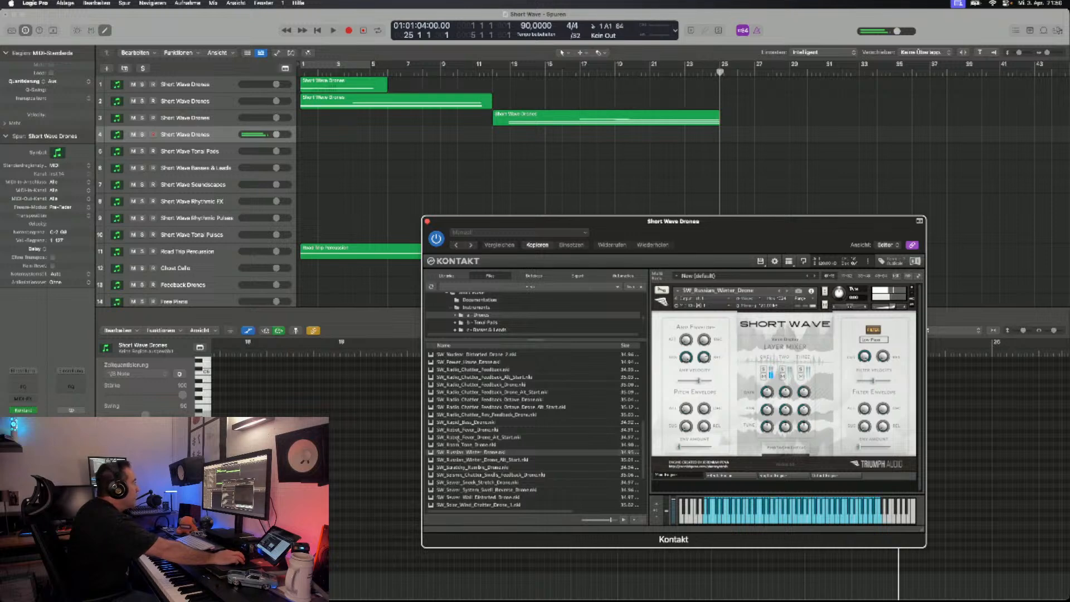
- Replace the loaded patch with SW_Radio_Chatter_Feedback_Drone and look through the rest of the drone patch list
click(912, 287)
double_click(481, 385)
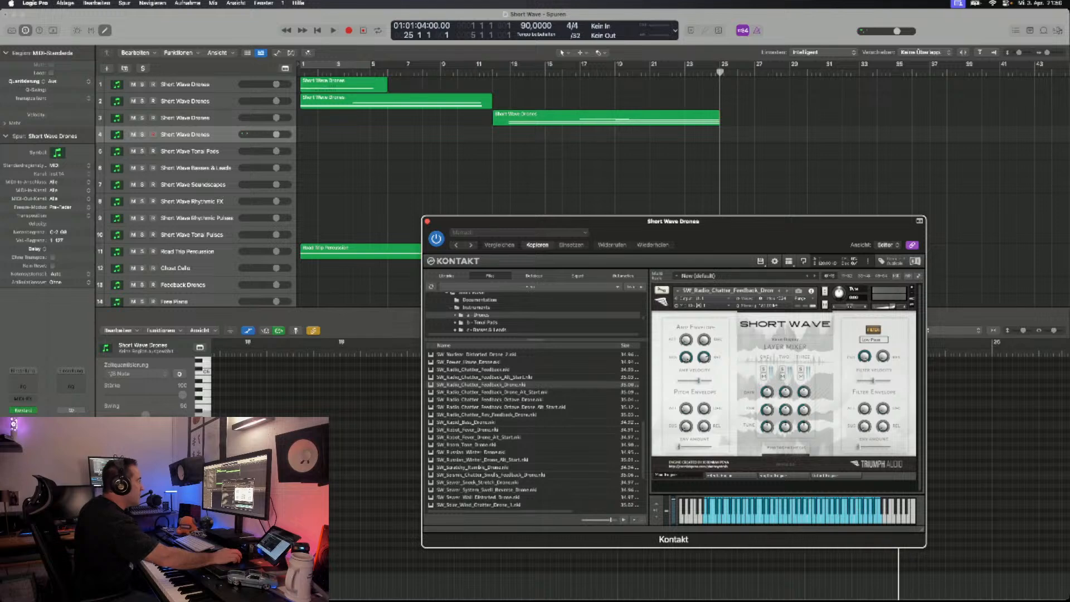
scroll(533, 429, up, 10)
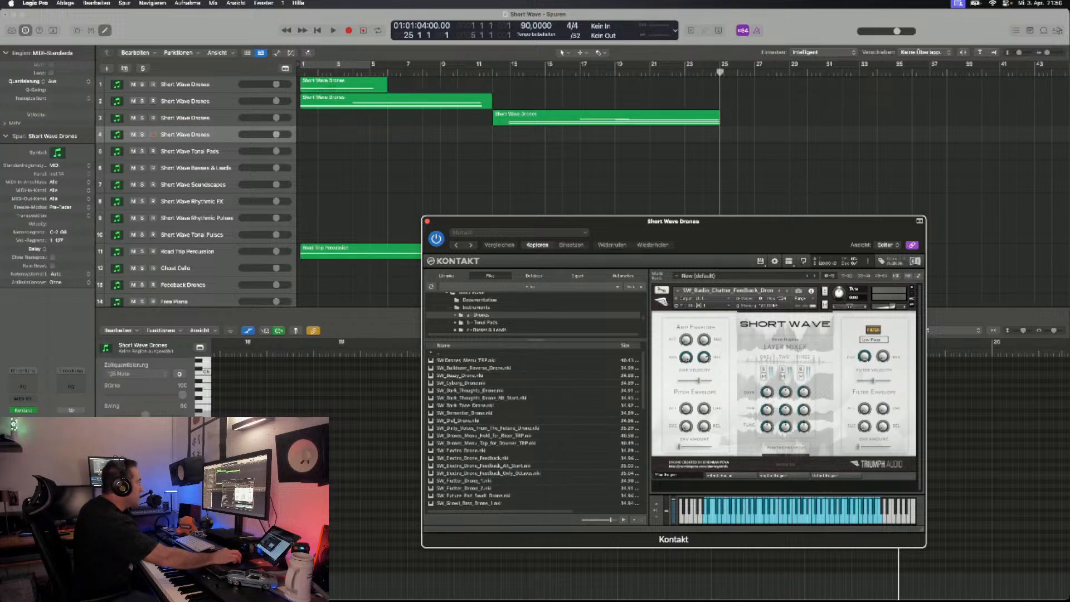
scroll(533, 429, down, 5)
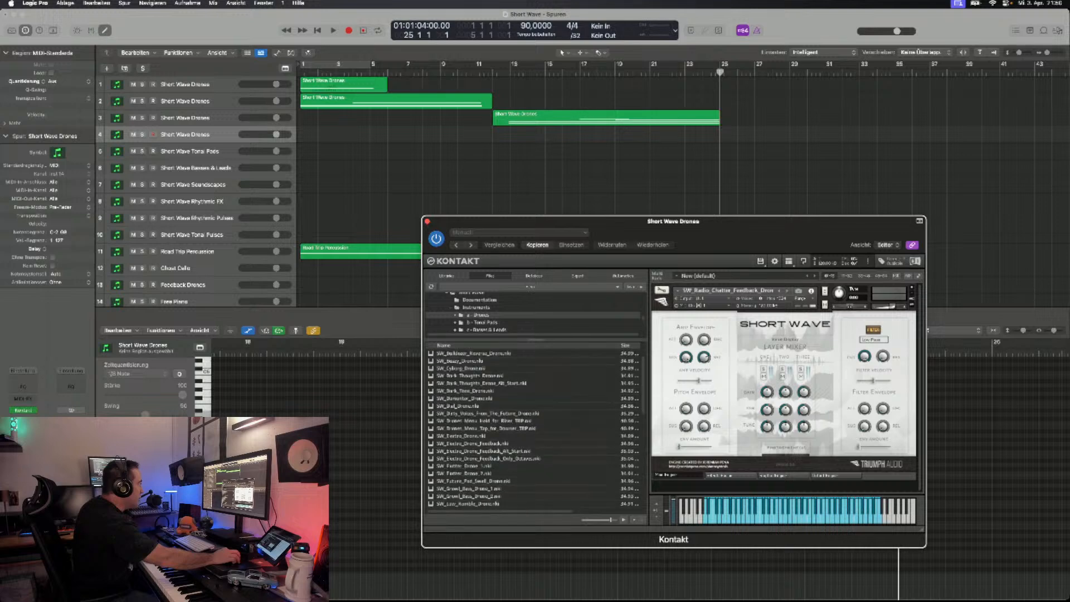
scroll(532, 429, down, 7)
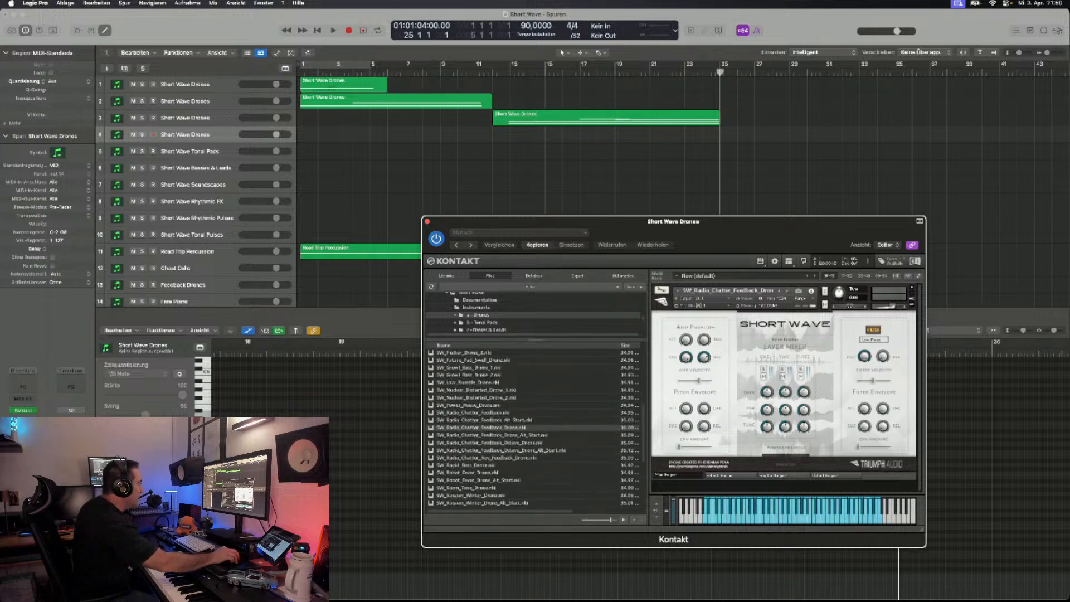
scroll(532, 429, down, 4)
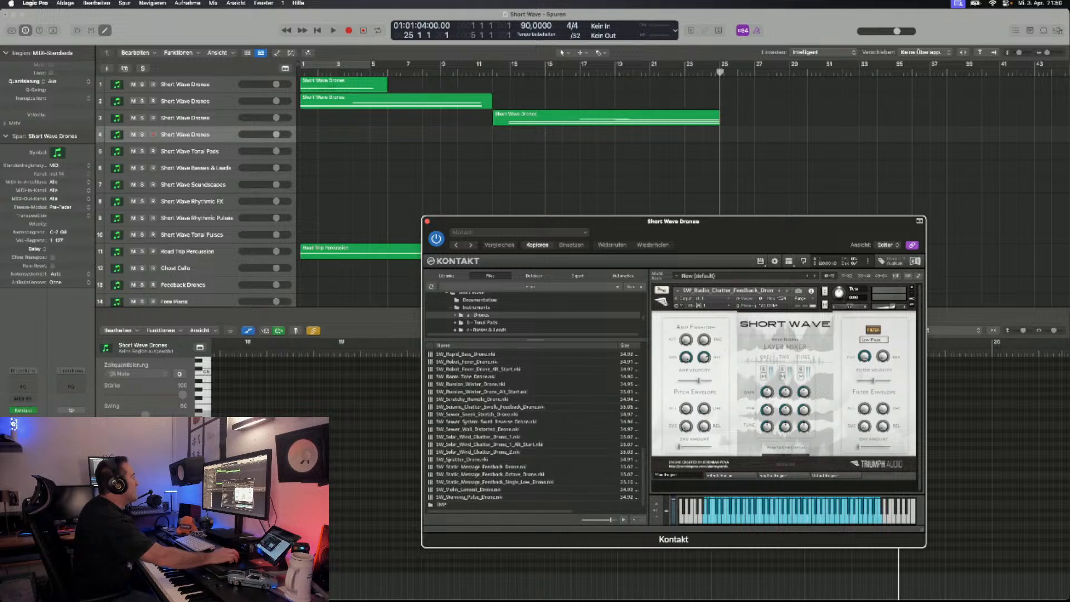
- Record a part on the Short Wave Tonal Pads track with SW_Ceremony_Pad from about bar 26 to bar 40
click(191, 152)
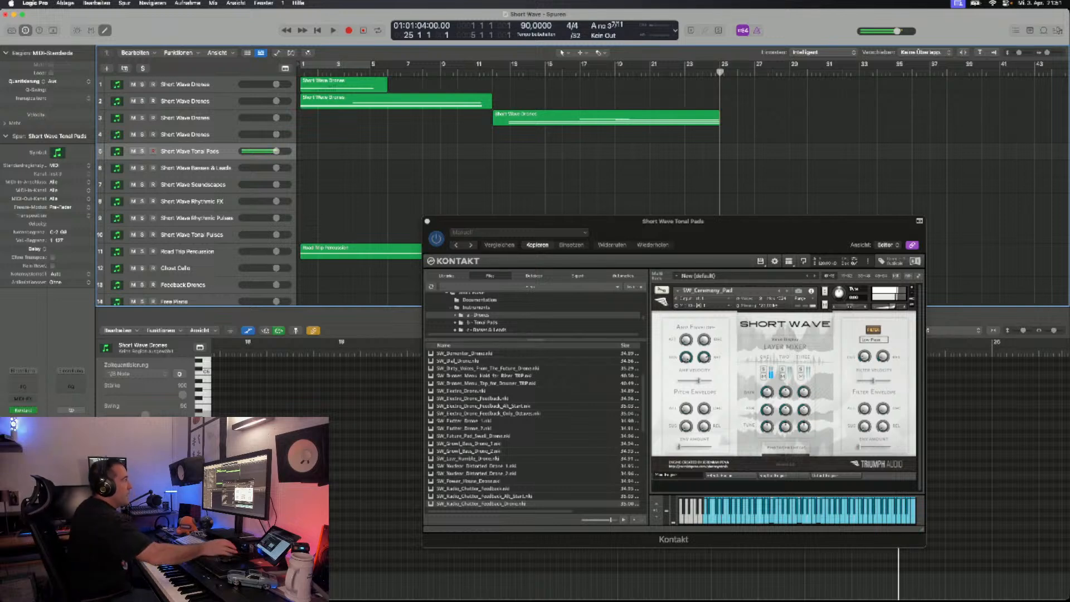
drag(619, 221, 621, 304)
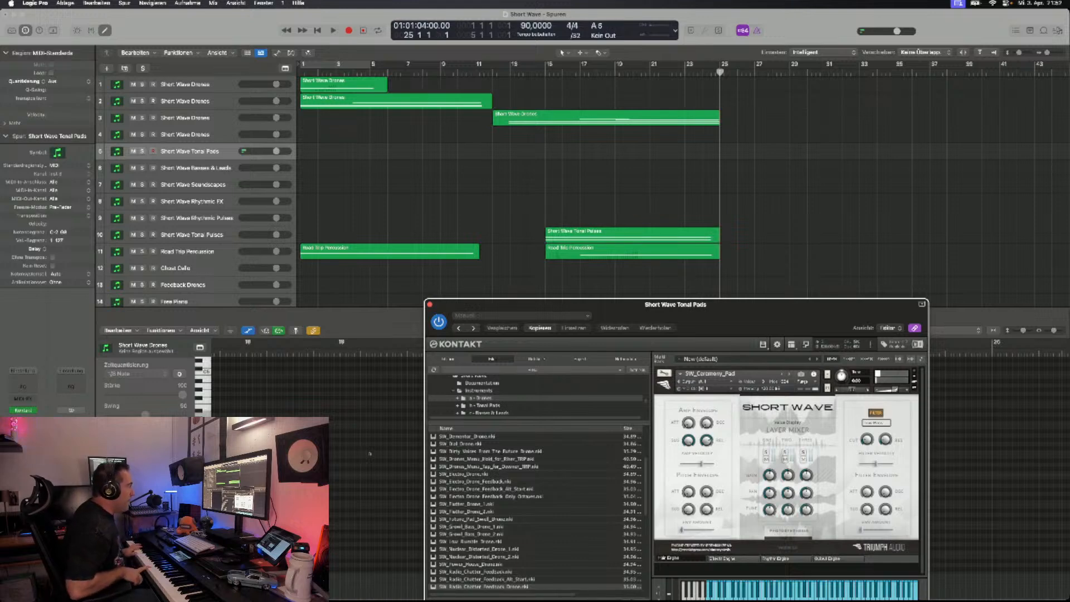
click(371, 333)
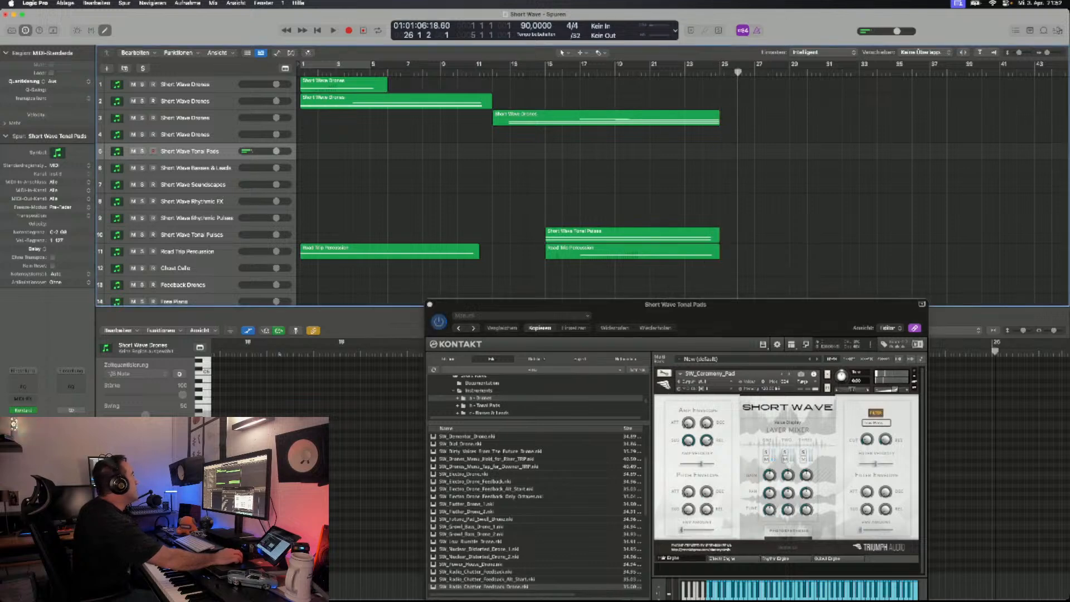
key(r)
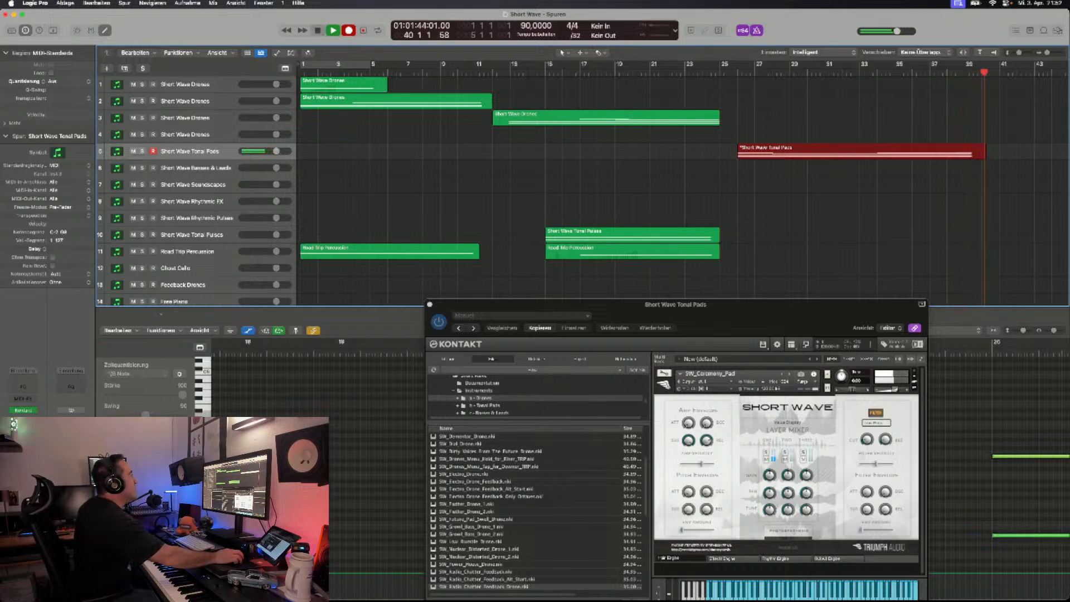
key(space)
- Save the project with the newly recorded tonal pad region
scroll(583, 190, down, 3)
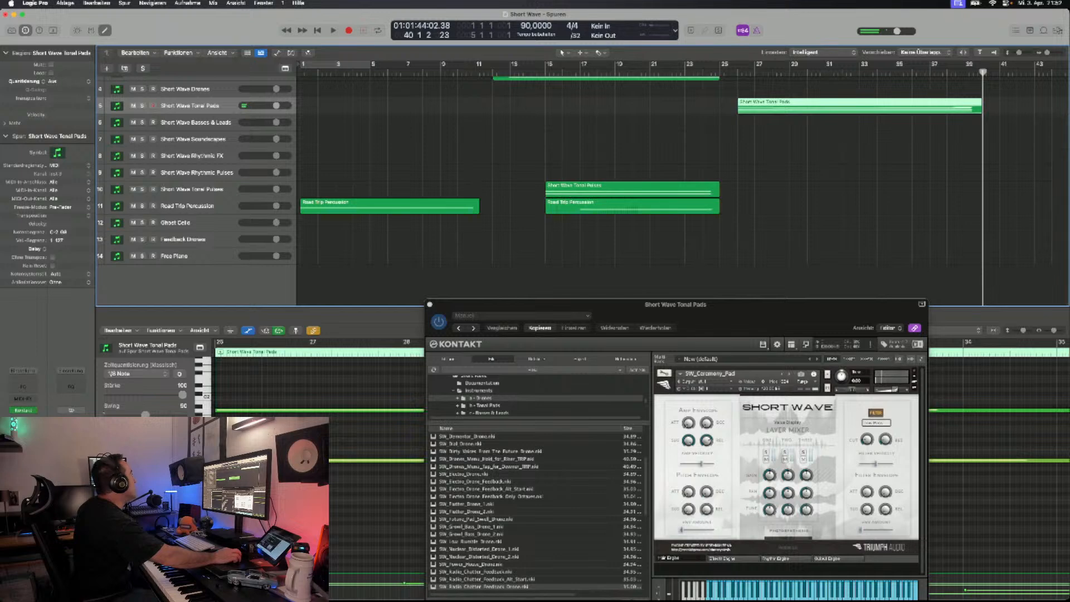
click(65, 4)
click(70, 76)
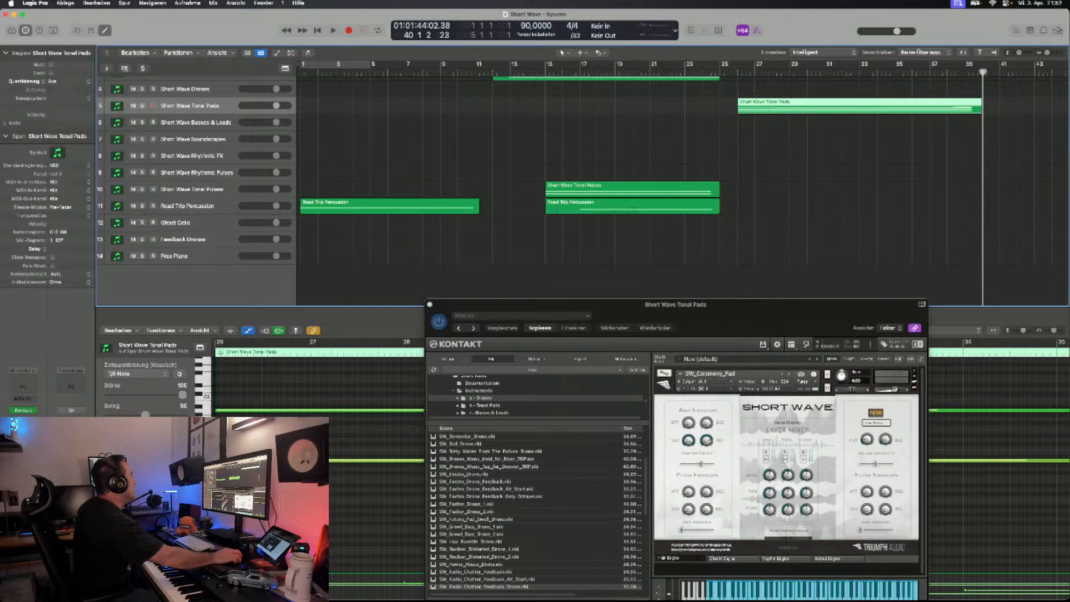
- Duplicate the Free Piano track with its settings and remove the Foundations Piano instrument from the copy in Kontakt
click(190, 256)
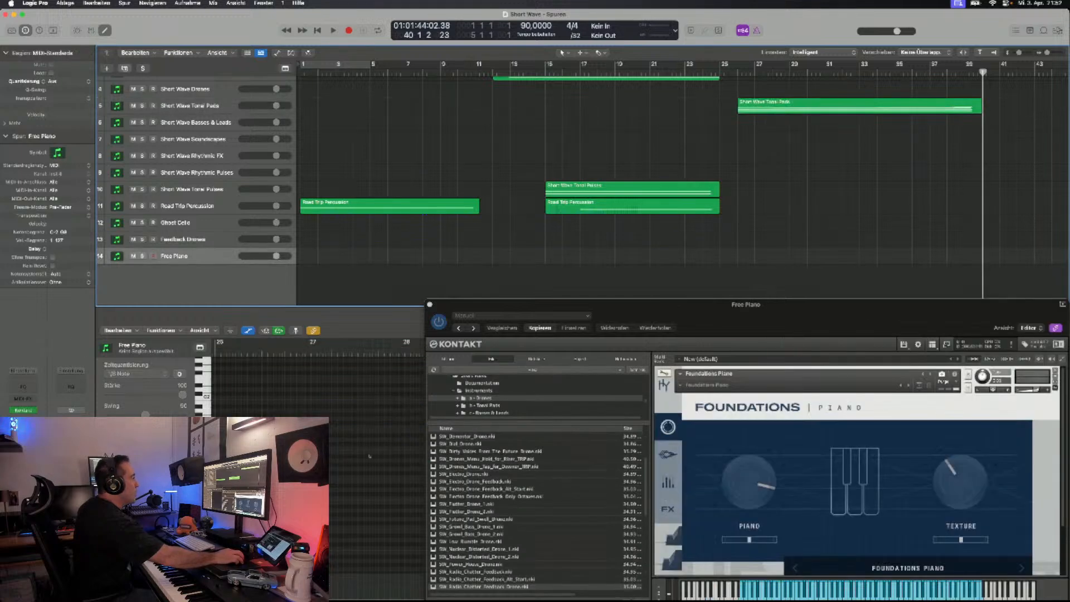
key(super+d)
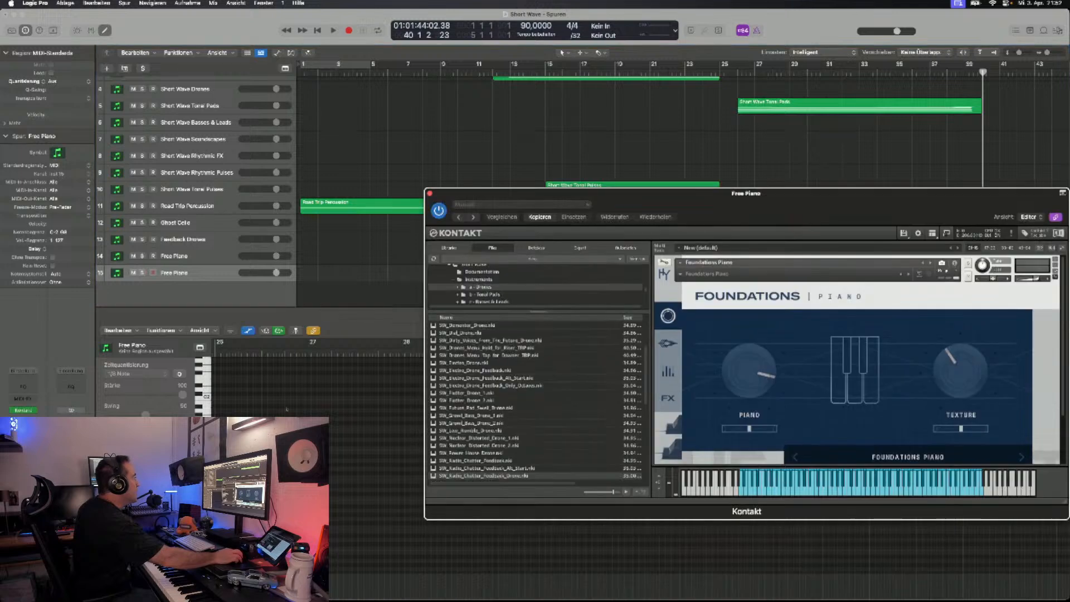
click(449, 248)
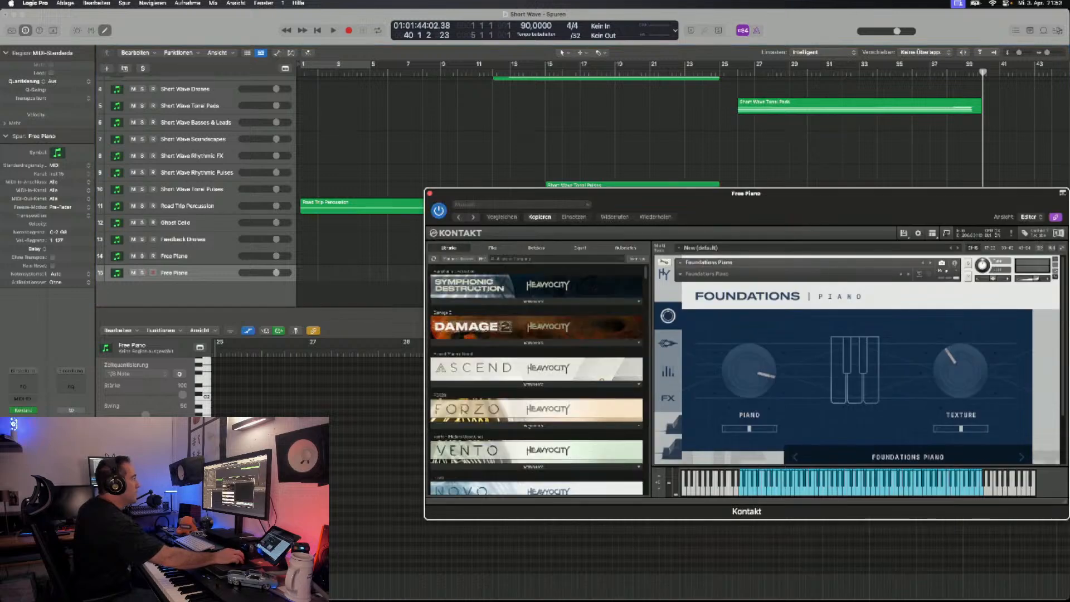
click(1055, 260)
- Load II Violas - Textures 1 from the Intimate Textures library into the emptied Kontakt of the duplicated Free Piano track
scroll(586, 383, down, 3)
scroll(536, 379, down, 5)
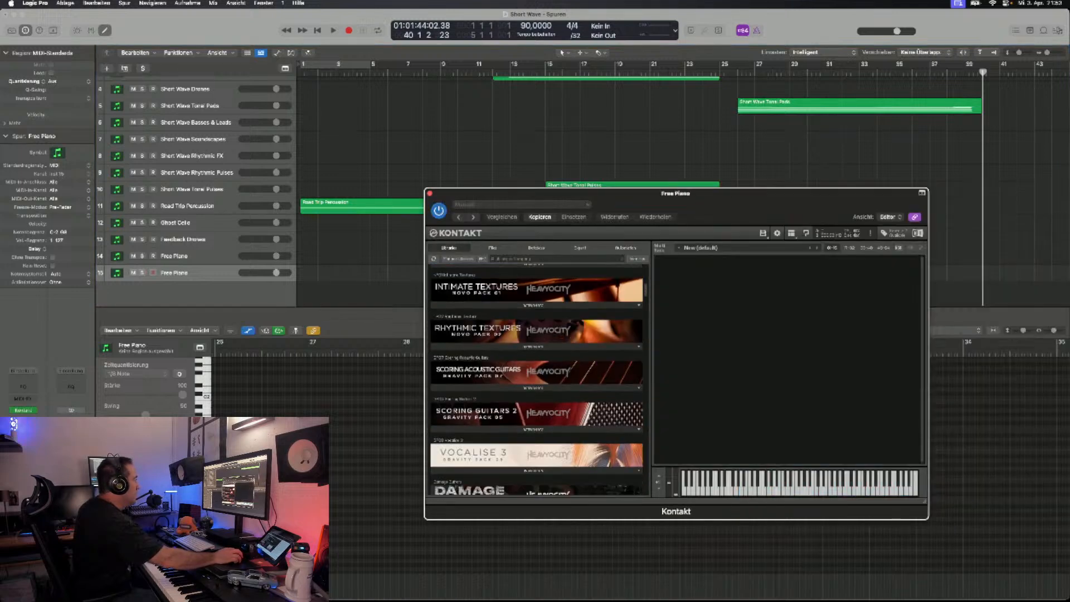
scroll(529, 334, down, 1)
scroll(528, 277, up, 2)
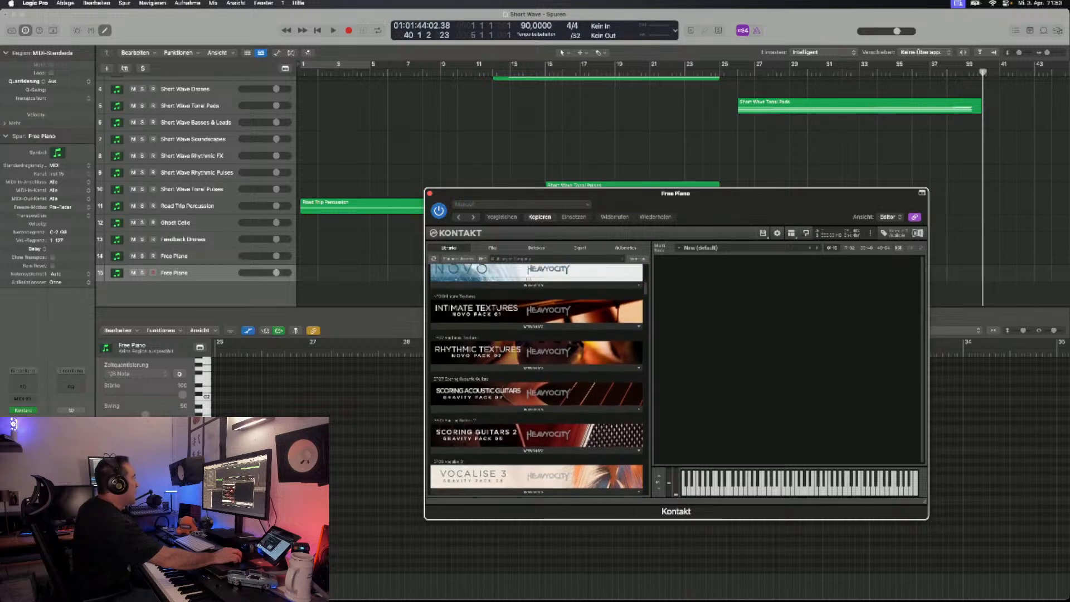
scroll(535, 279, down, 1)
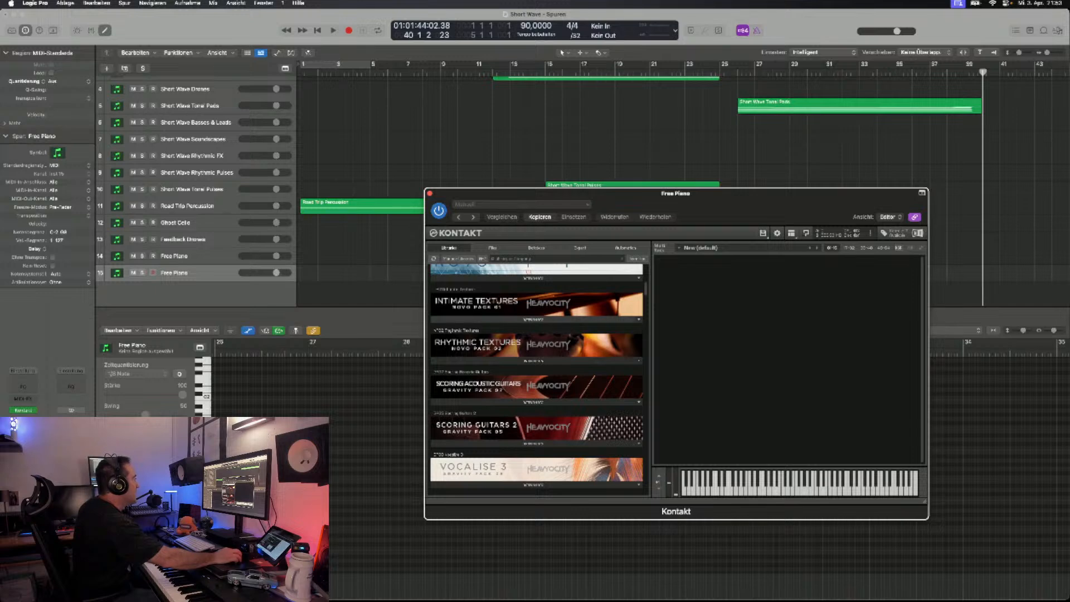
click(533, 319)
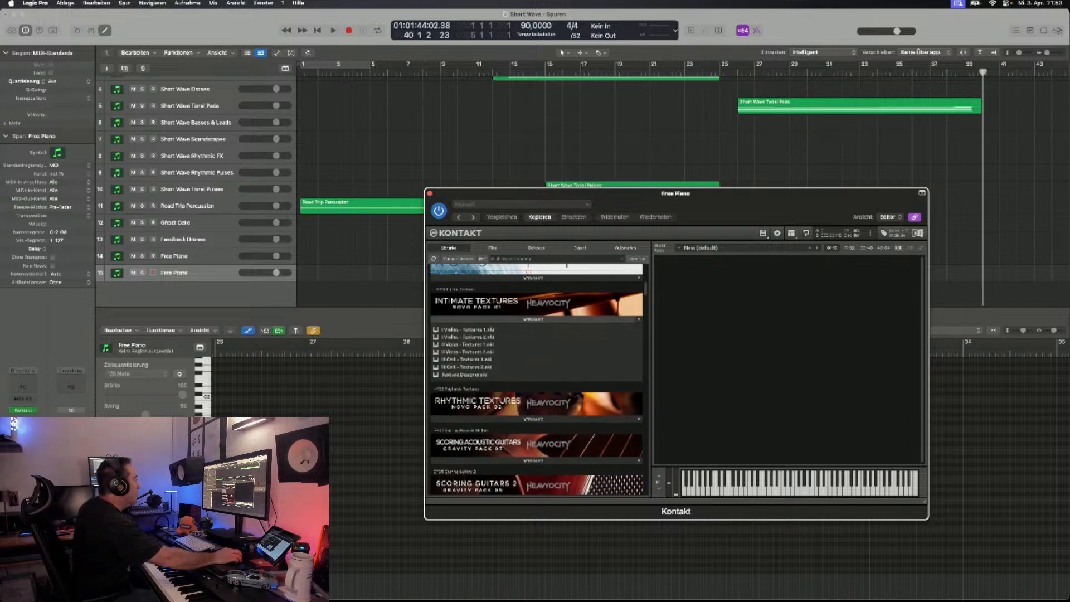
double_click(467, 344)
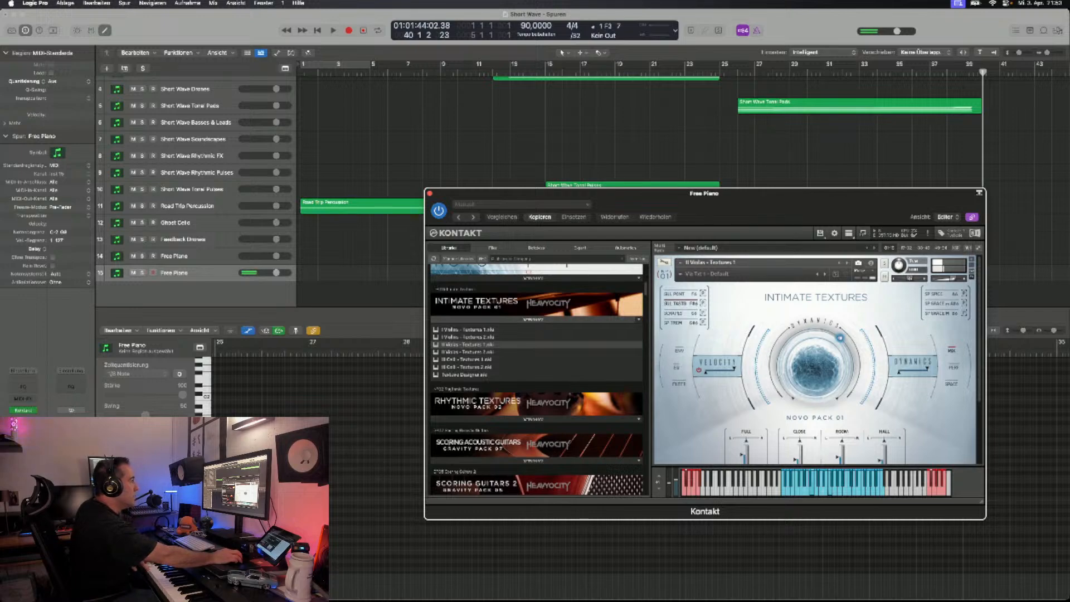
- Record a viola texture take on the duplicated Free Piano track, starting at bar 26 and stopping at about bar 39
drag(502, 194, 516, 313)
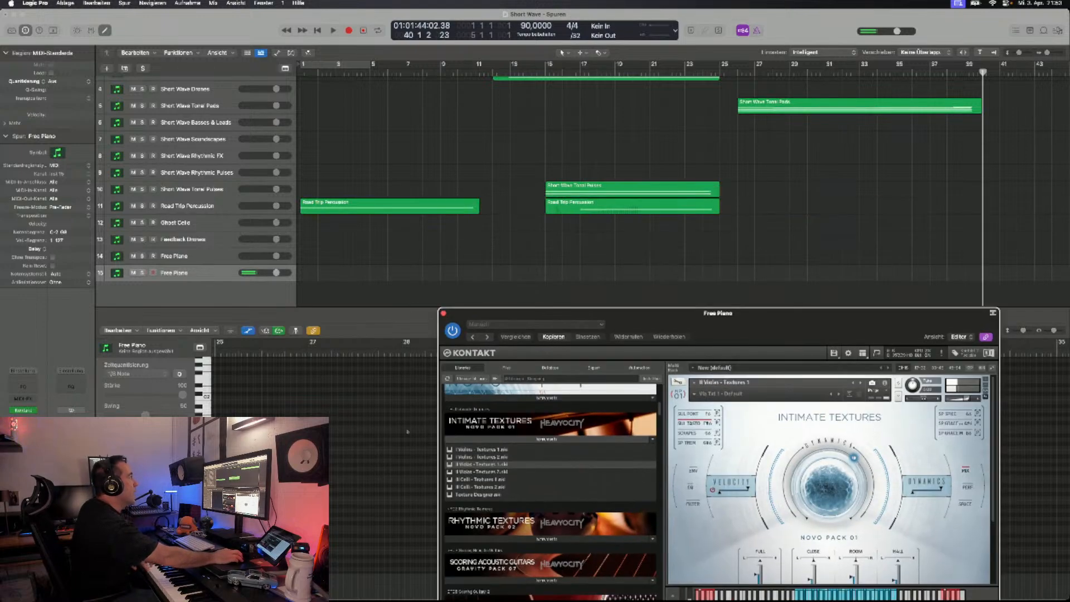
click(737, 72)
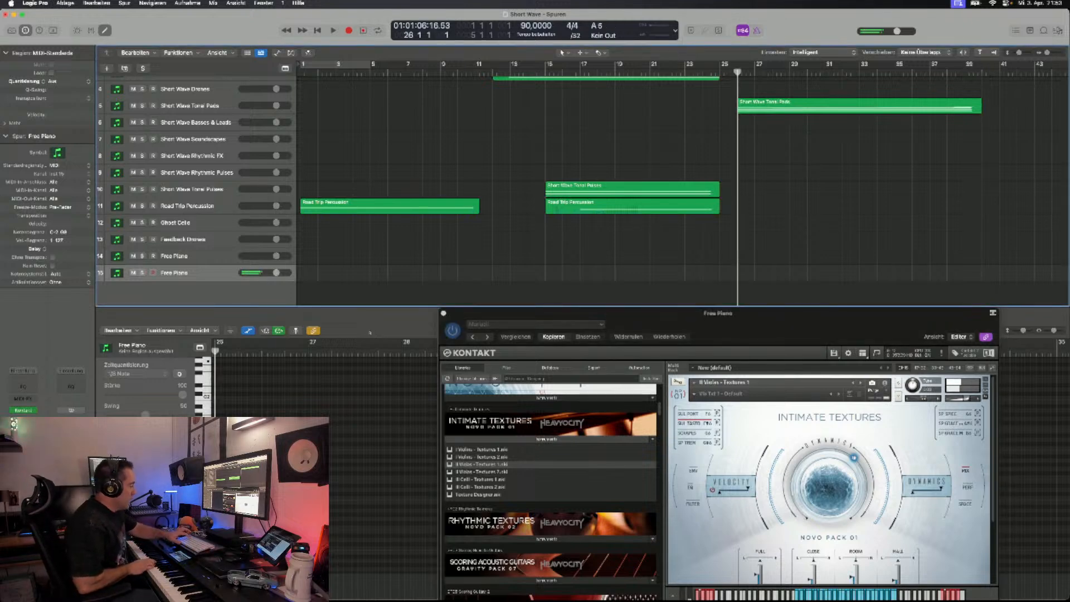
key(r)
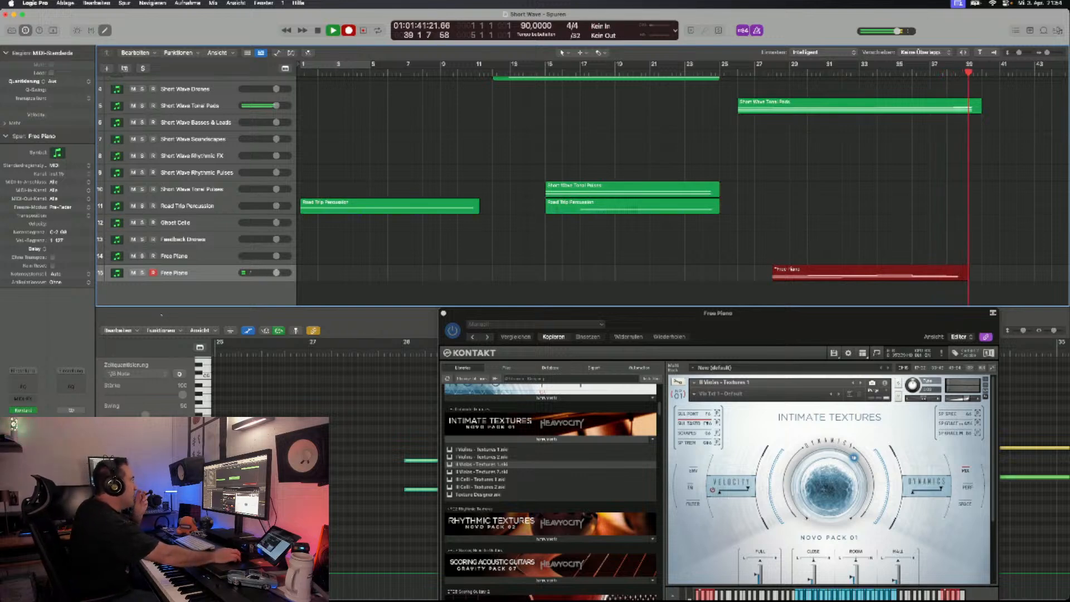
key(space)
- Remove the viola instrument and its recorded region, and delete the duplicated Free Piano track
drag(502, 313, 467, 249)
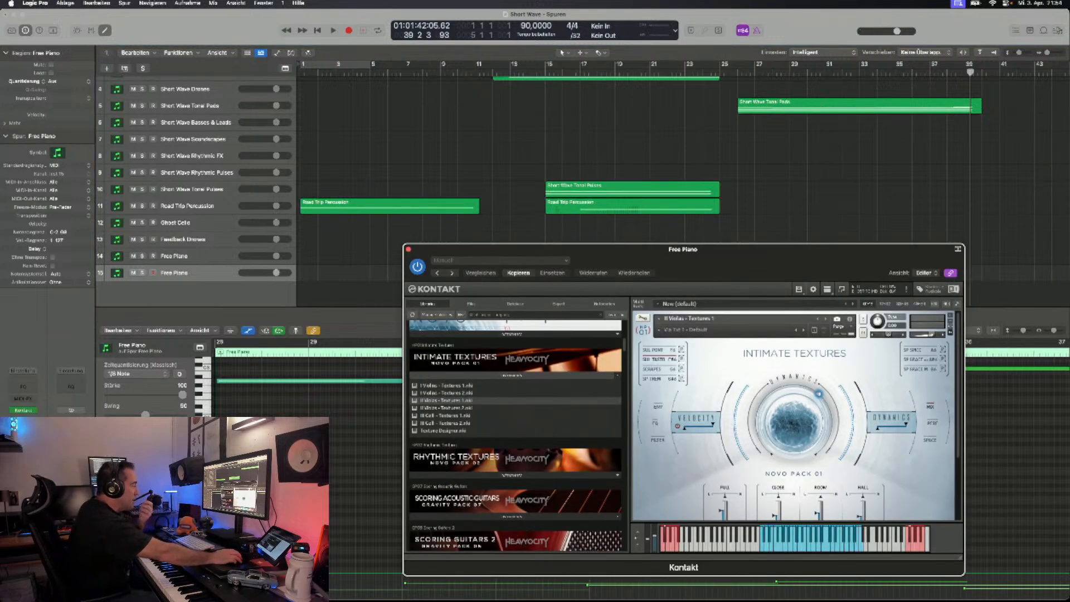
drag(466, 249, 448, 369)
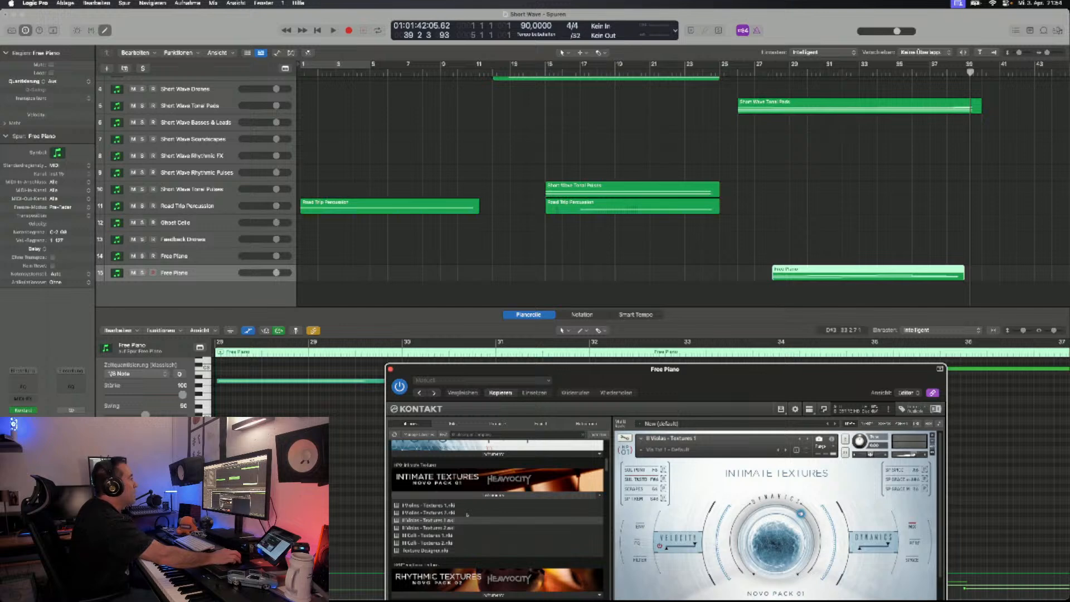
click(933, 435)
click(842, 273)
key(Delete)
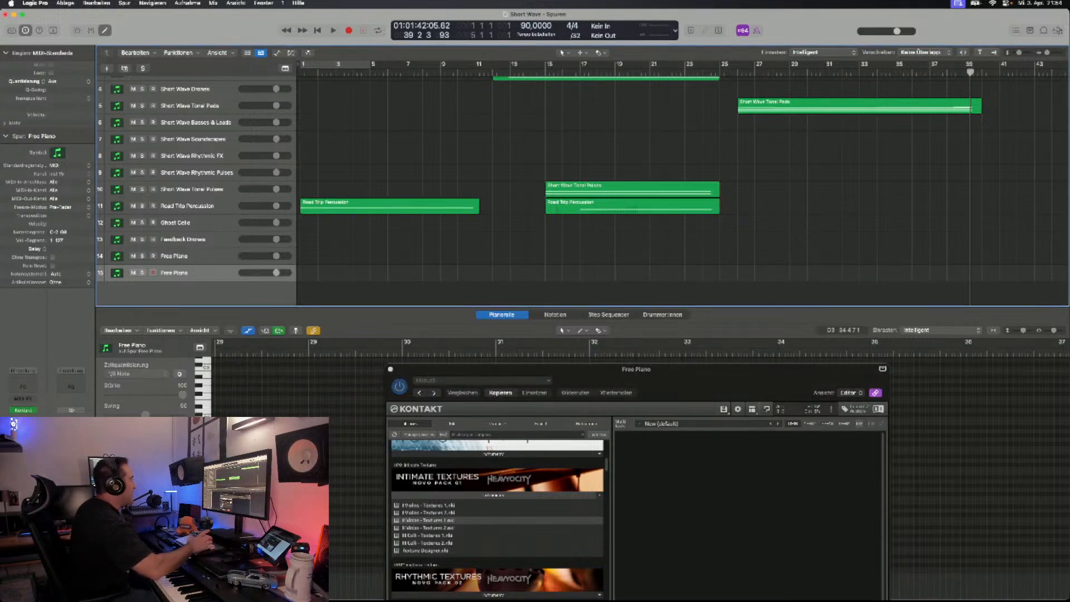
key(super+BackSpace)
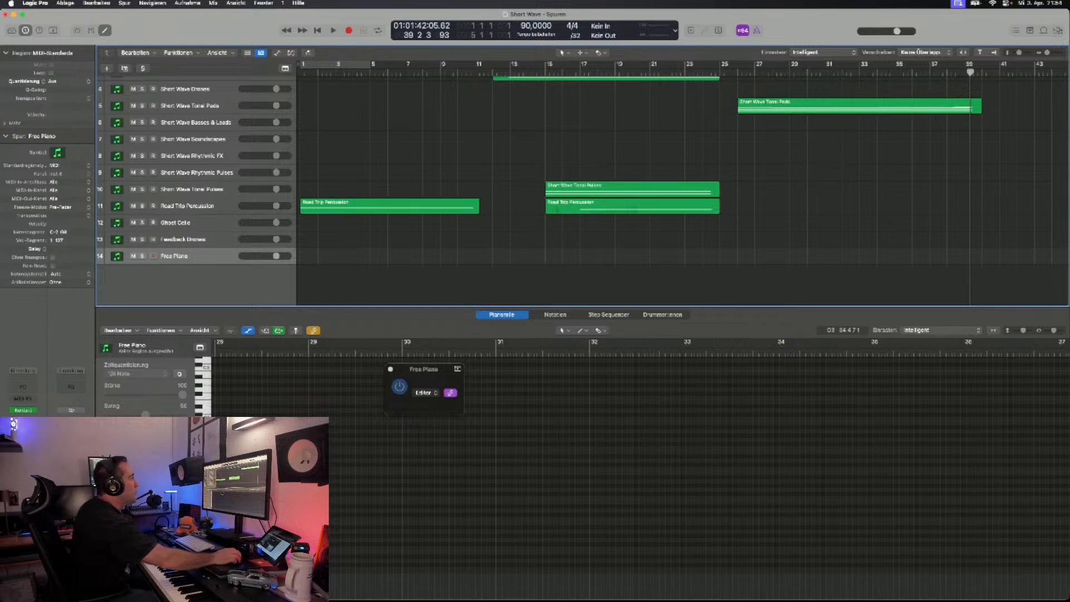
- Duplicate the Short Wave Tonal Pads track with its Kontakt settings
scroll(391, 223, up, 3)
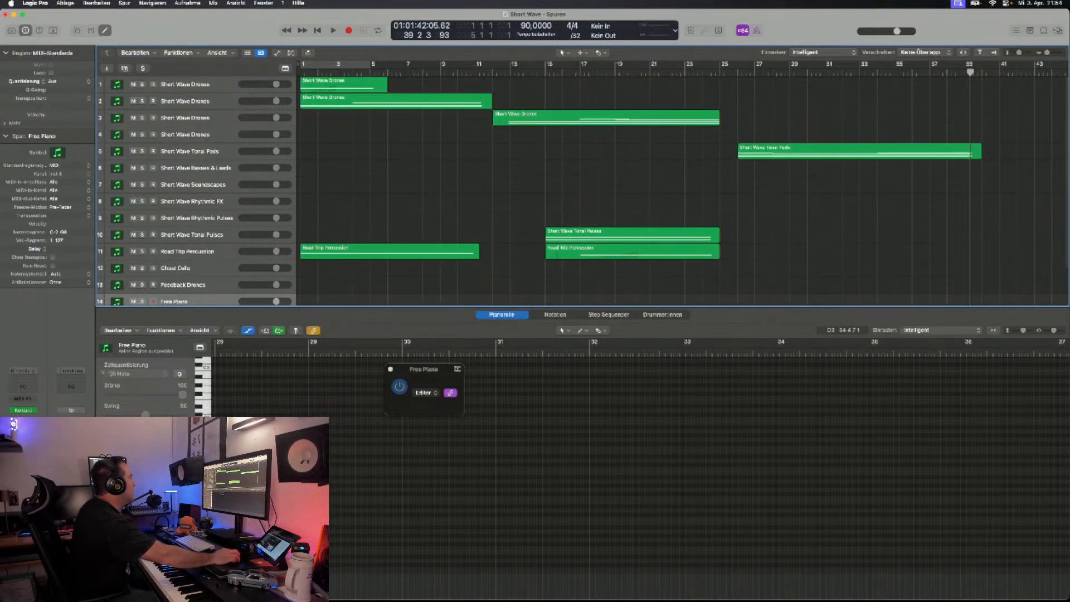
click(859, 151)
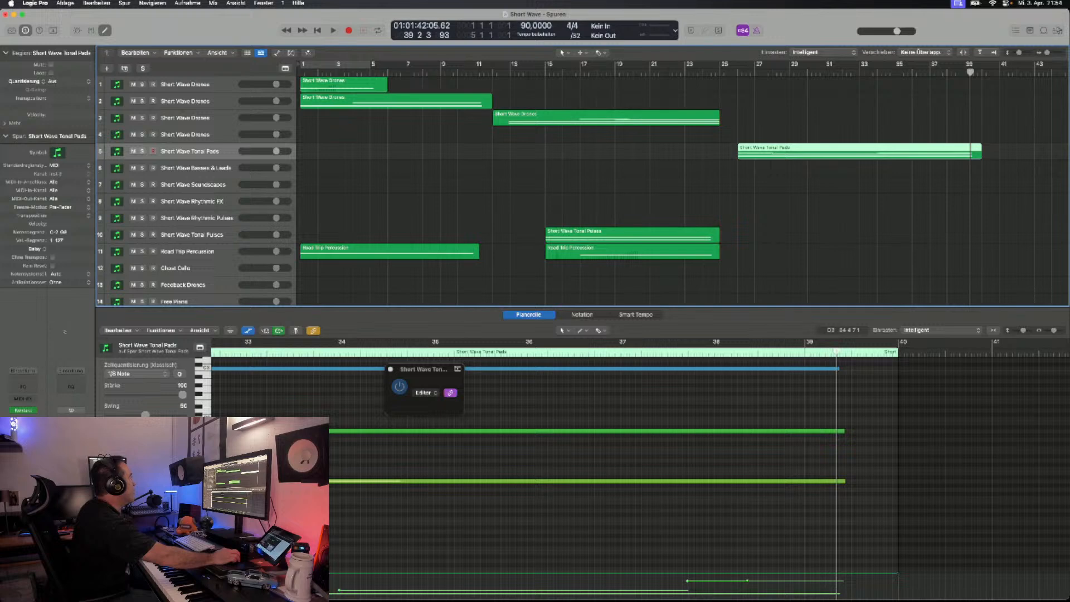
key(super+d)
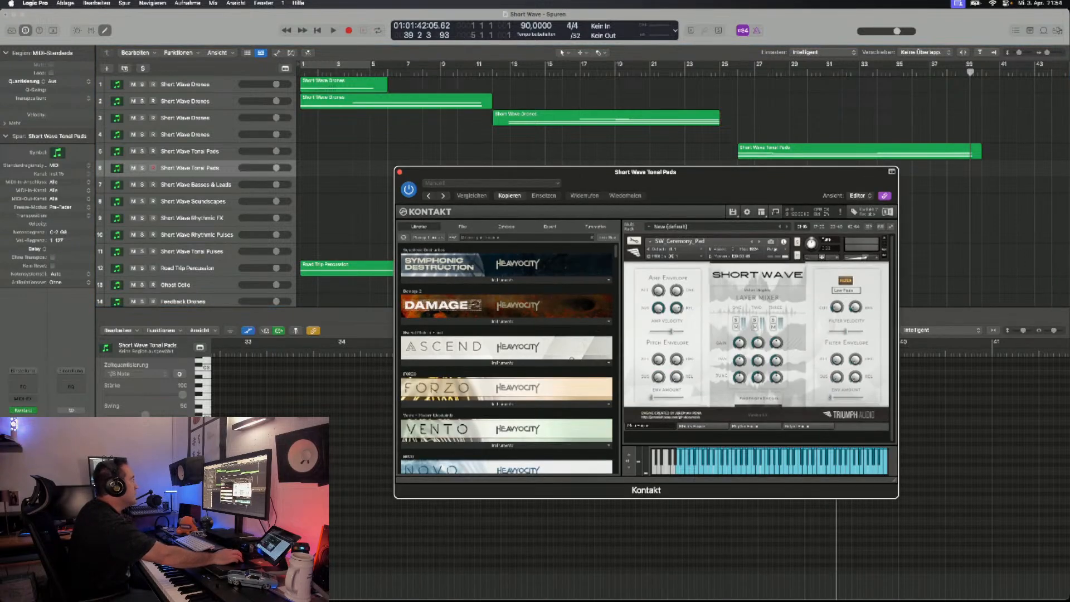
- Replace SW_Ceremony_Pad on the duplicated track with SW_Tonal_Pads_Menu_TRP from the Short Wave Tonal Pads folder
click(464, 227)
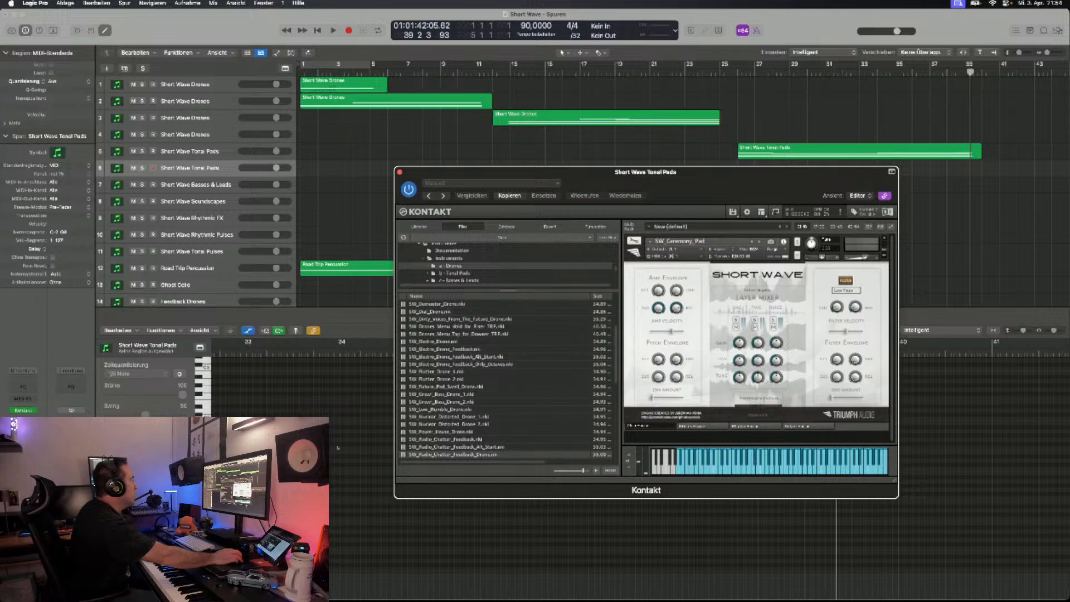
click(455, 273)
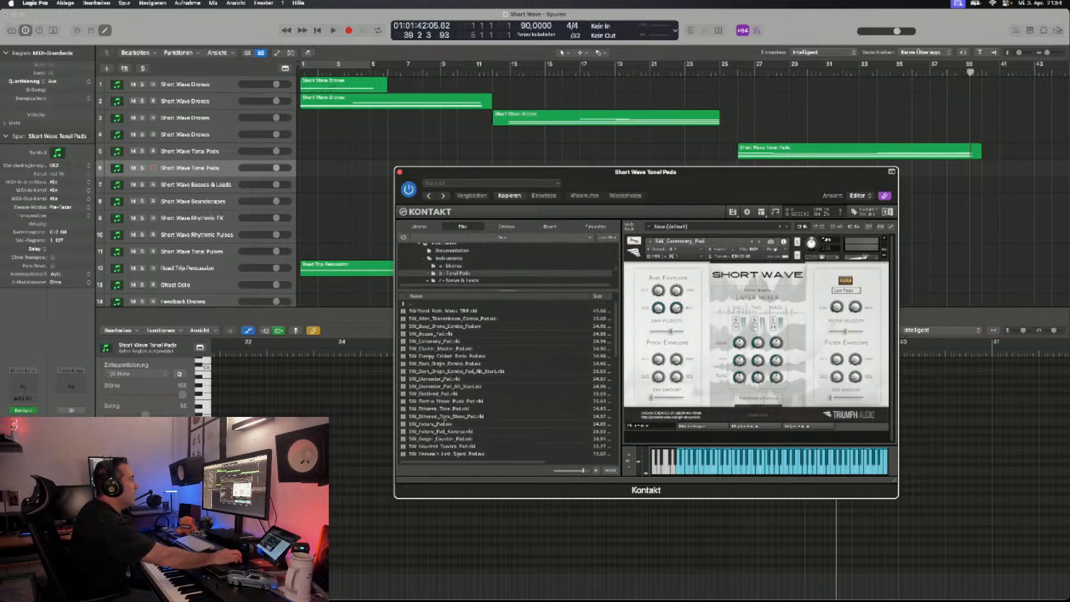
click(885, 238)
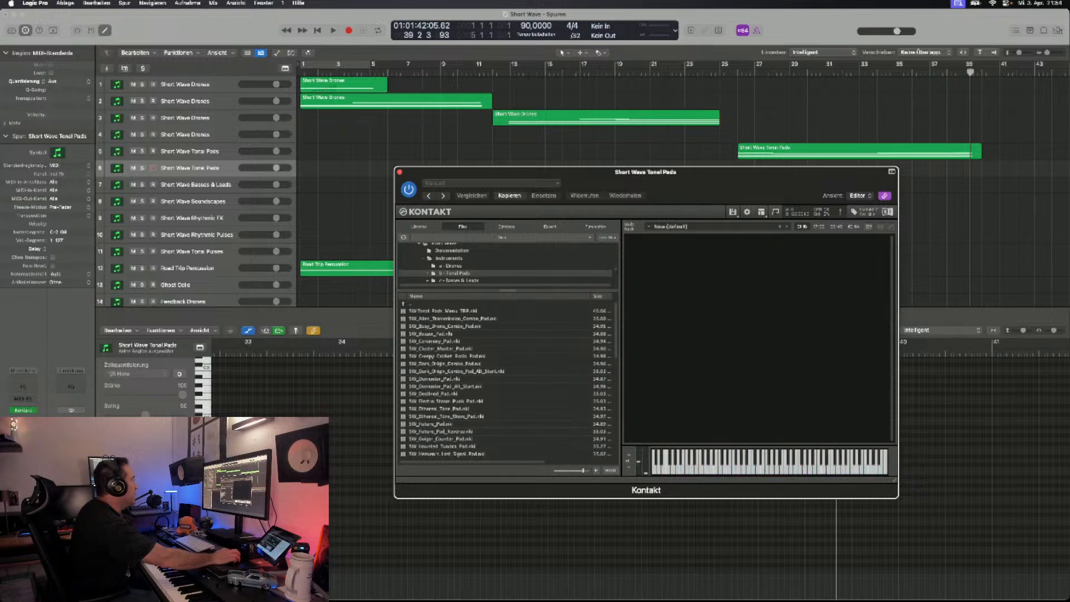
double_click(443, 311)
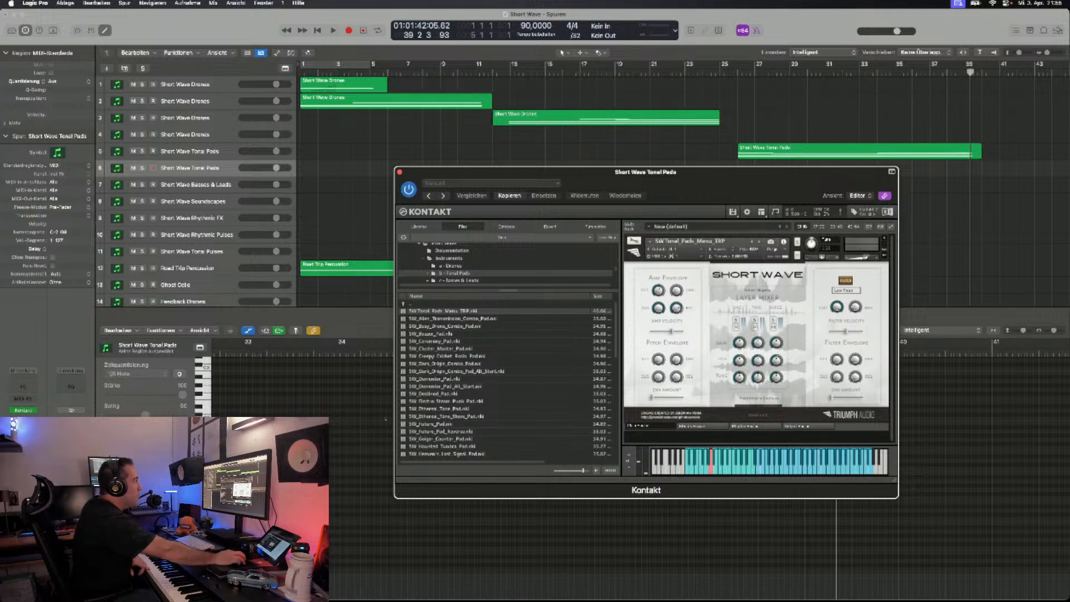
- Step through the tonal pad patches from SW_Alien_Transmission_Combo_Pad to SW_Buzzer_Pad, auditioning the sounds
click(759, 242)
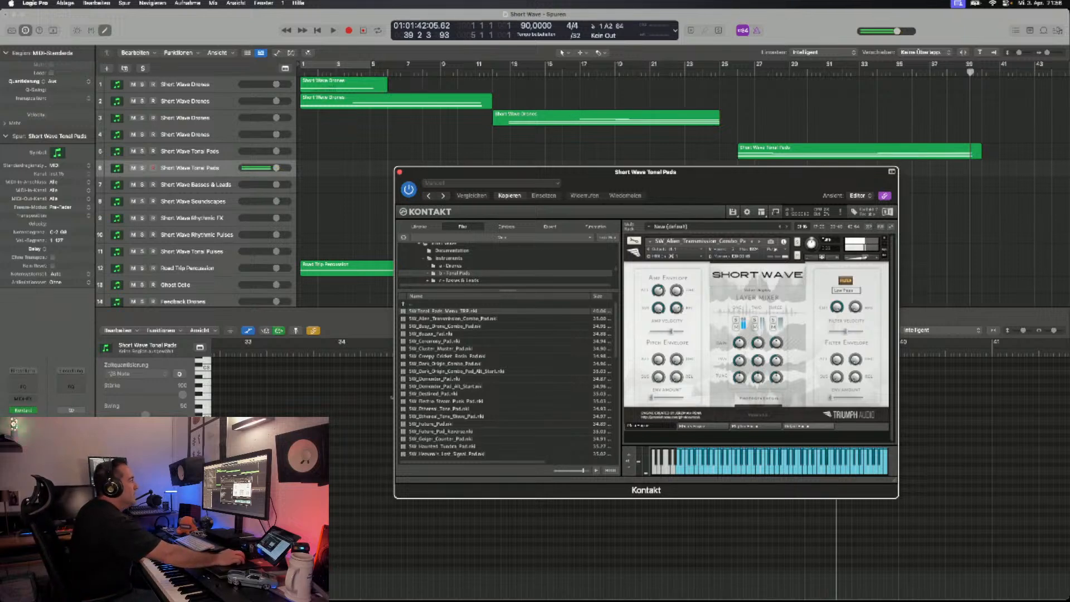
click(760, 242)
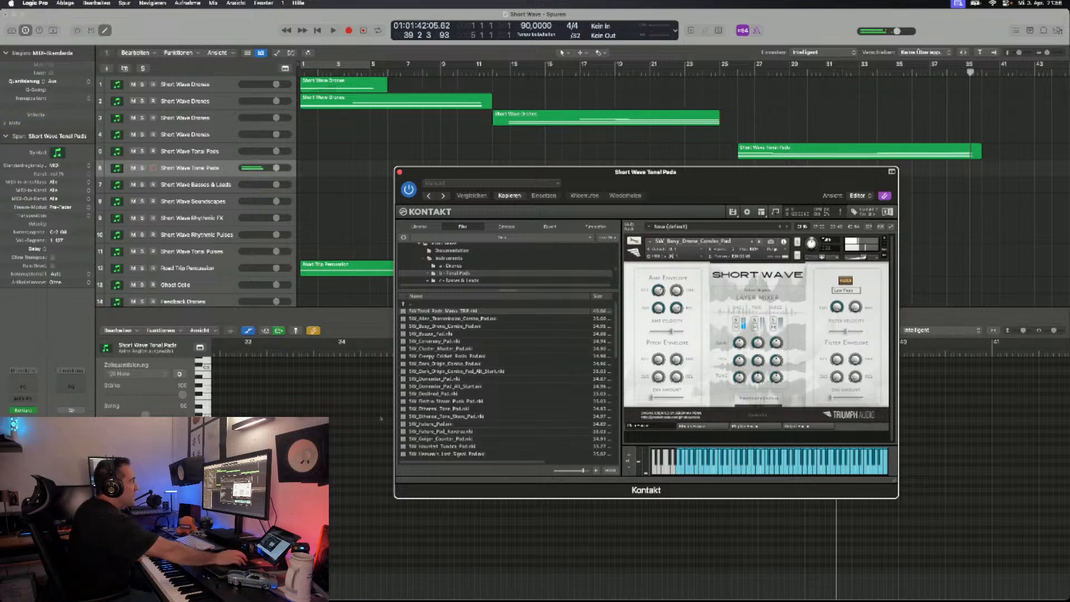
click(759, 242)
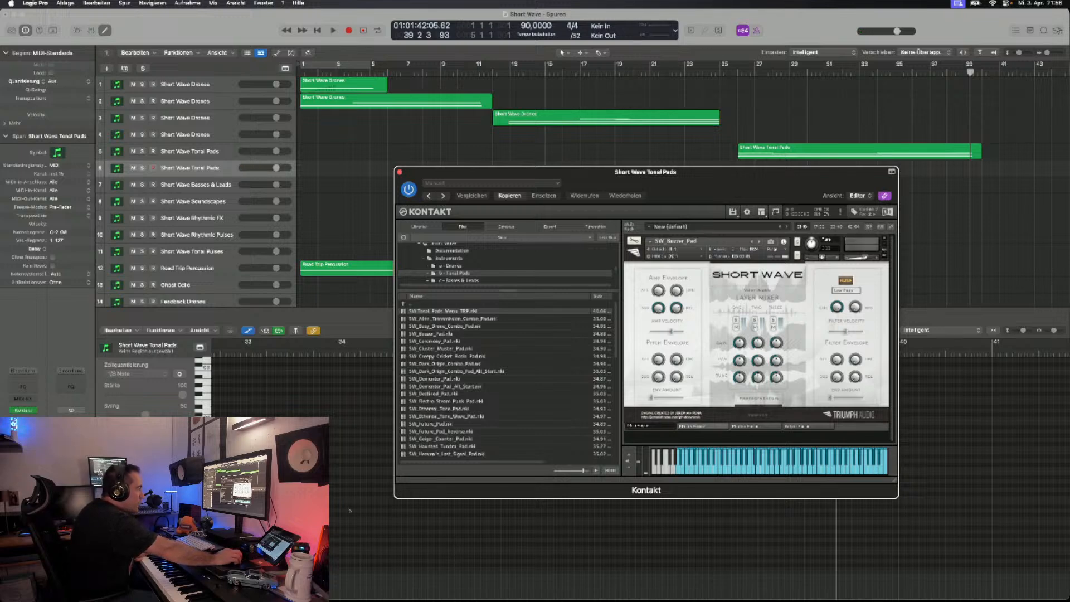
- Look through the Short Wave engine pages of SW_Buzzer_Pad and return to the layer mixer page
click(702, 426)
click(756, 426)
click(809, 426)
click(703, 426)
click(785, 273)
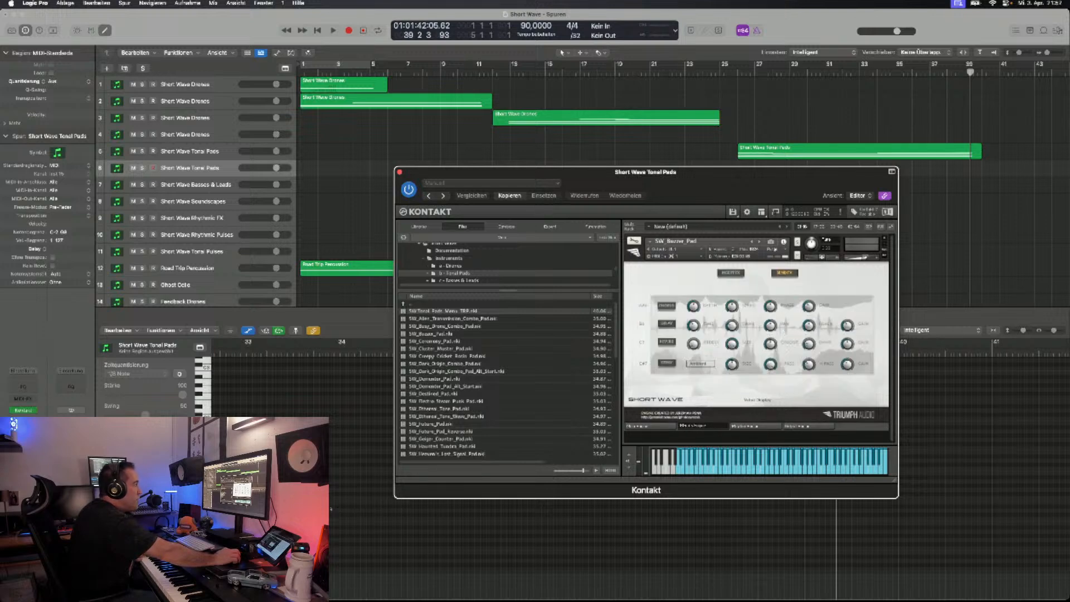
click(647, 425)
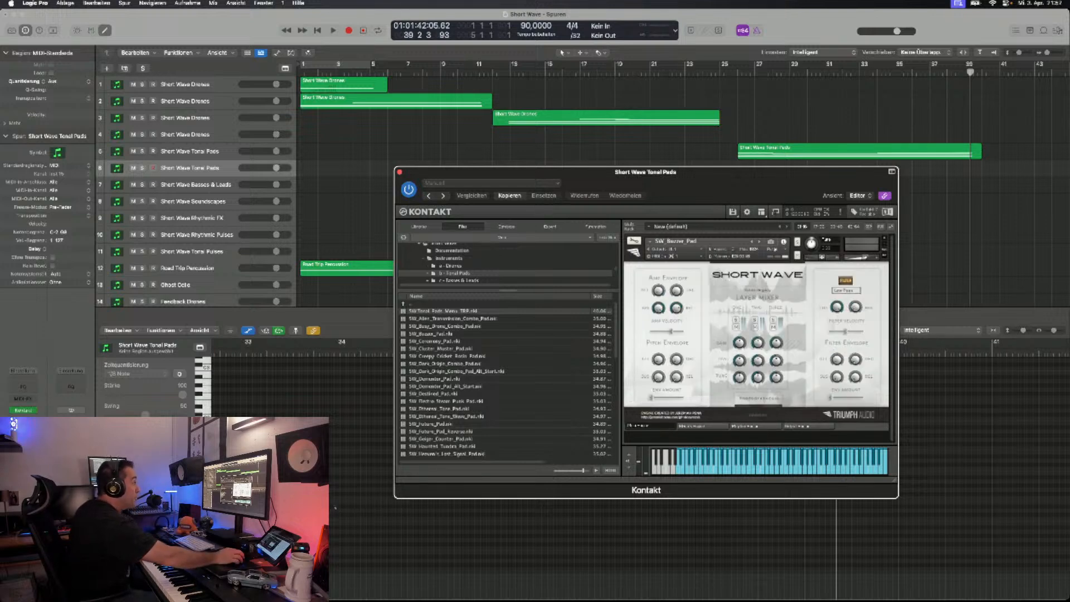
- Enlarge the Kontakt window slightly and step on through the tonal pads to SW_Creepy_Cricket_Room_Pad
drag(895, 480, 898, 503)
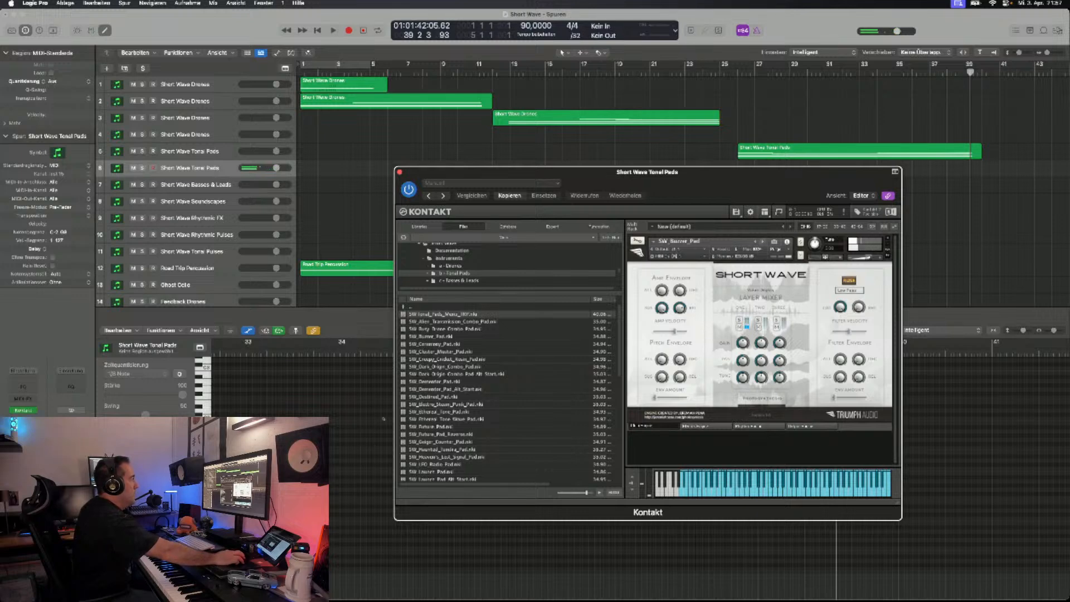
click(763, 242)
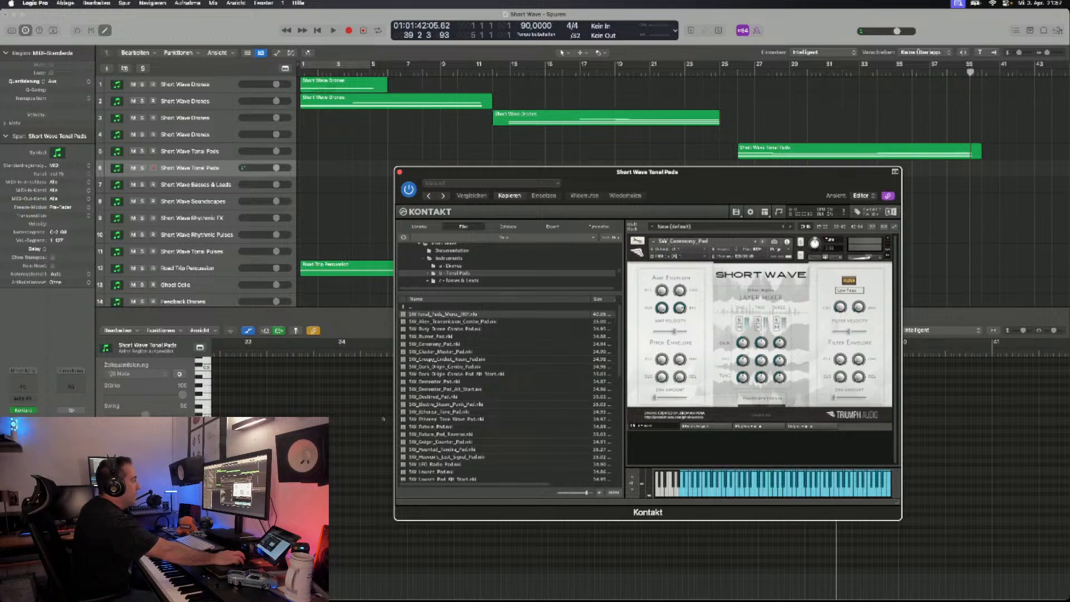
click(763, 241)
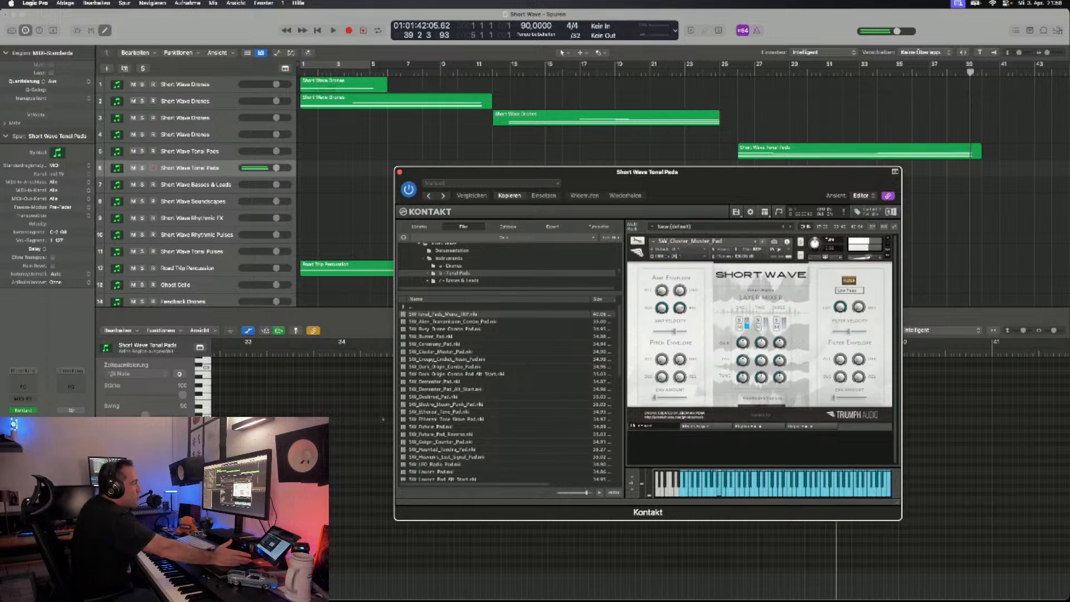
click(763, 241)
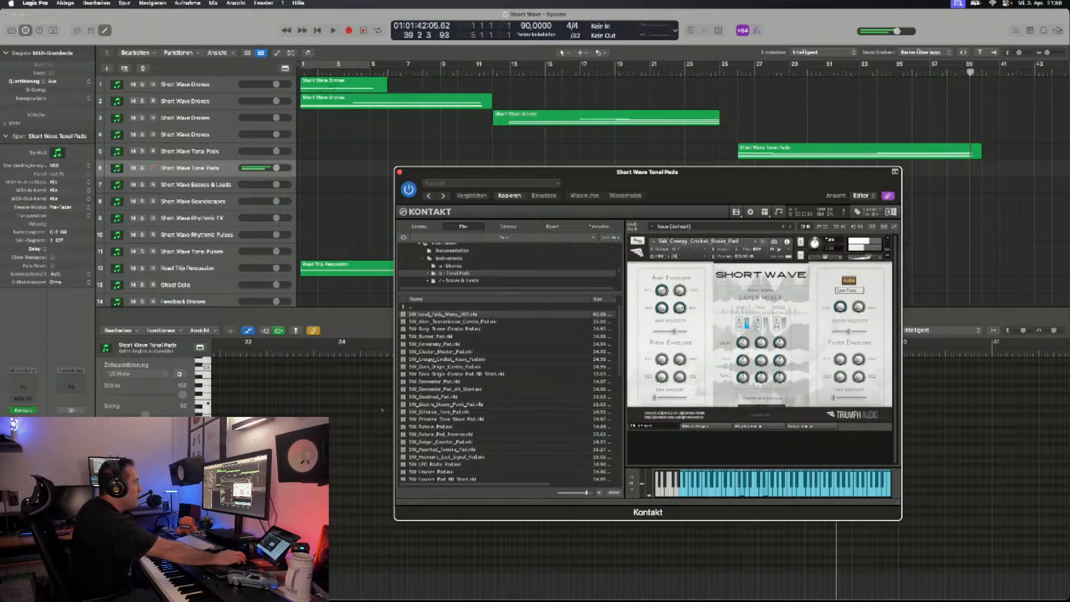
- Record a part with SW_Creepy_Cricket_Room_Pad on the duplicated tonal pads track from bar 41 to about bar 58
drag(479, 172, 451, 303)
scroll(613, 184, right, 3)
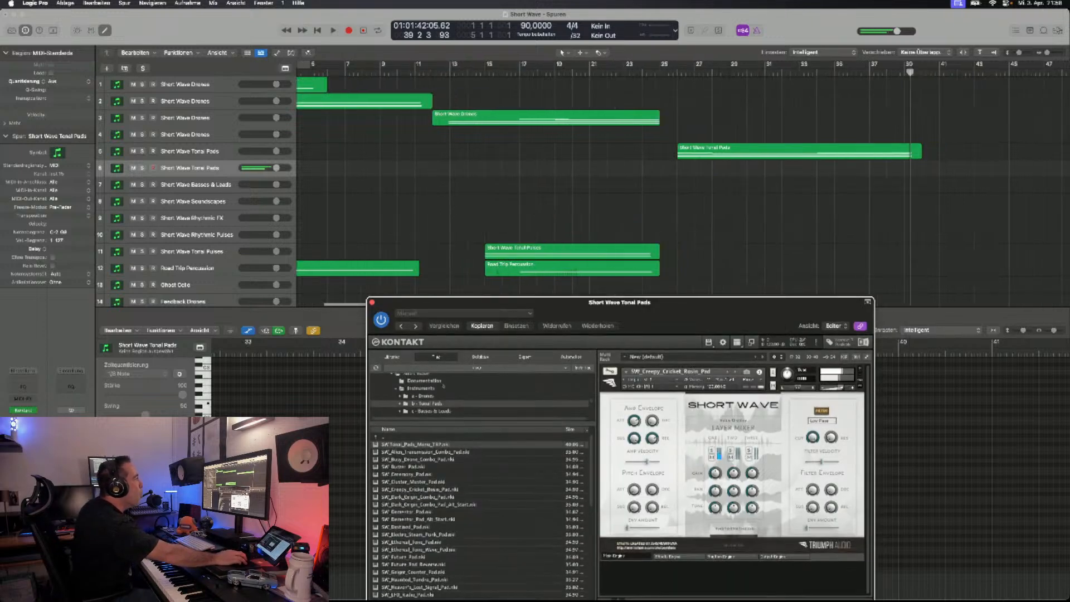
click(939, 72)
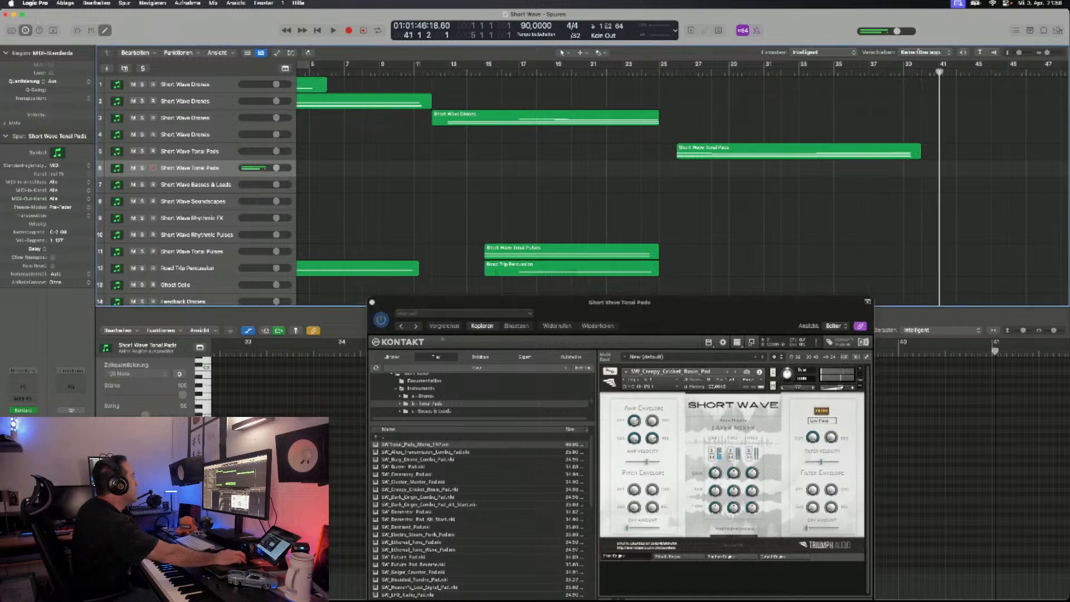
key(r)
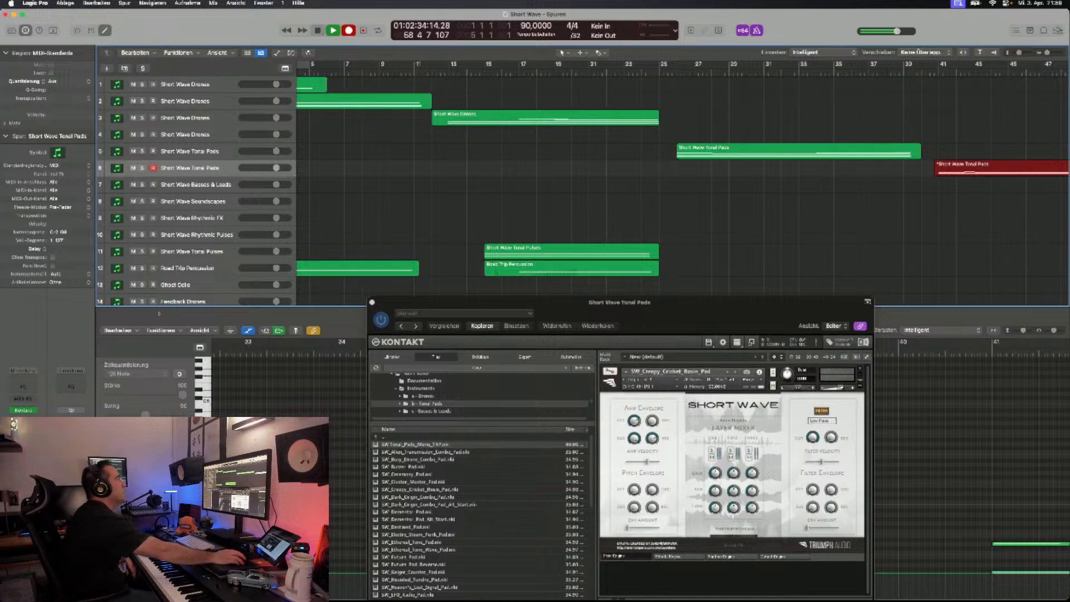
key(space)
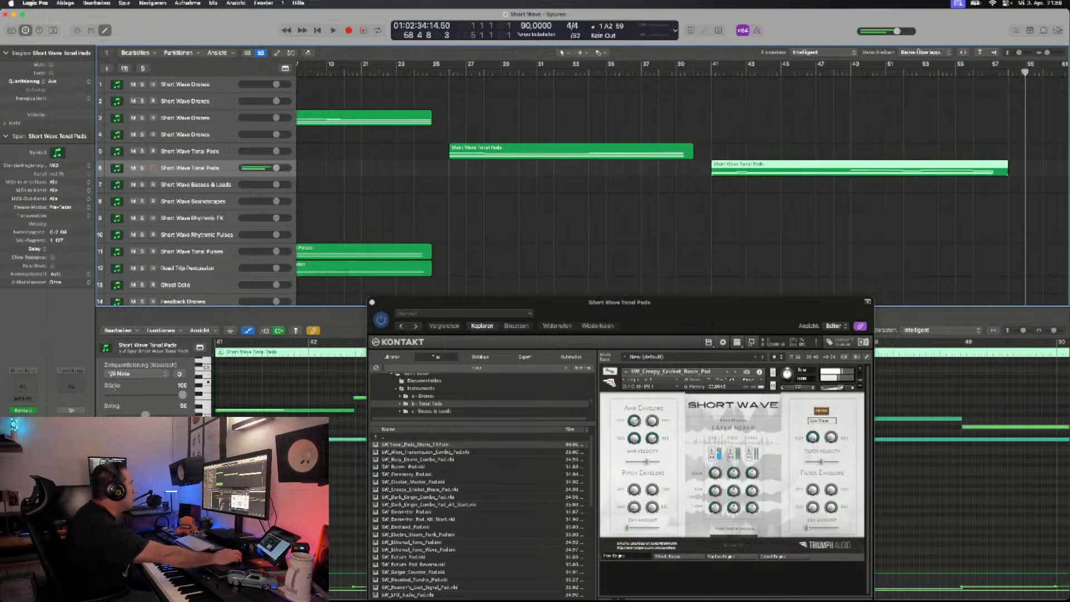
- Select the Free Piano track to show its Foundations Piano instrument and move the plug-in window fully into view
scroll(683, 184, right, 1)
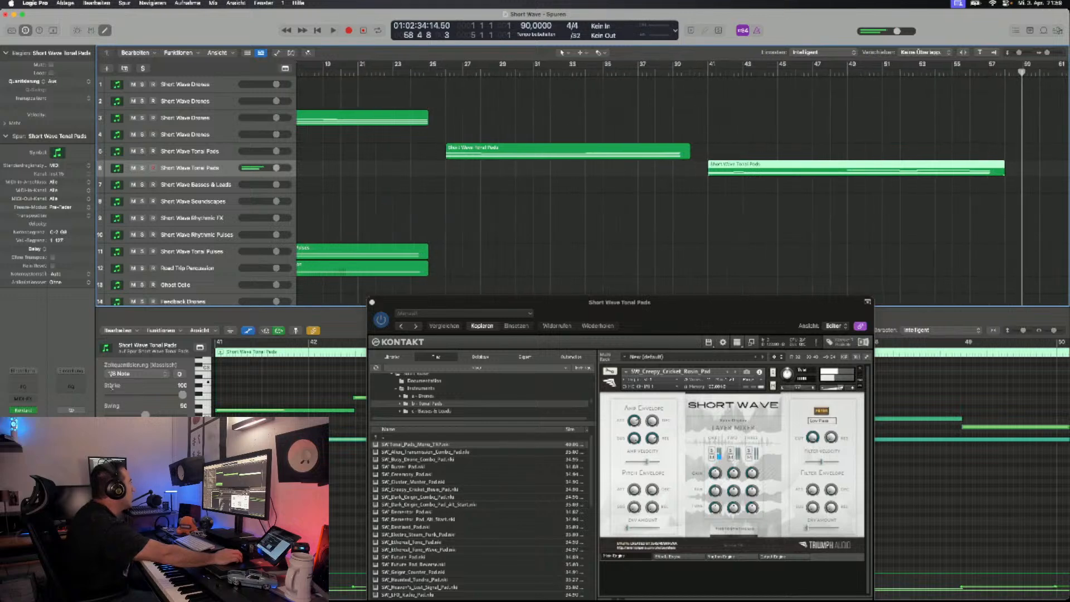
scroll(683, 184, left, 5)
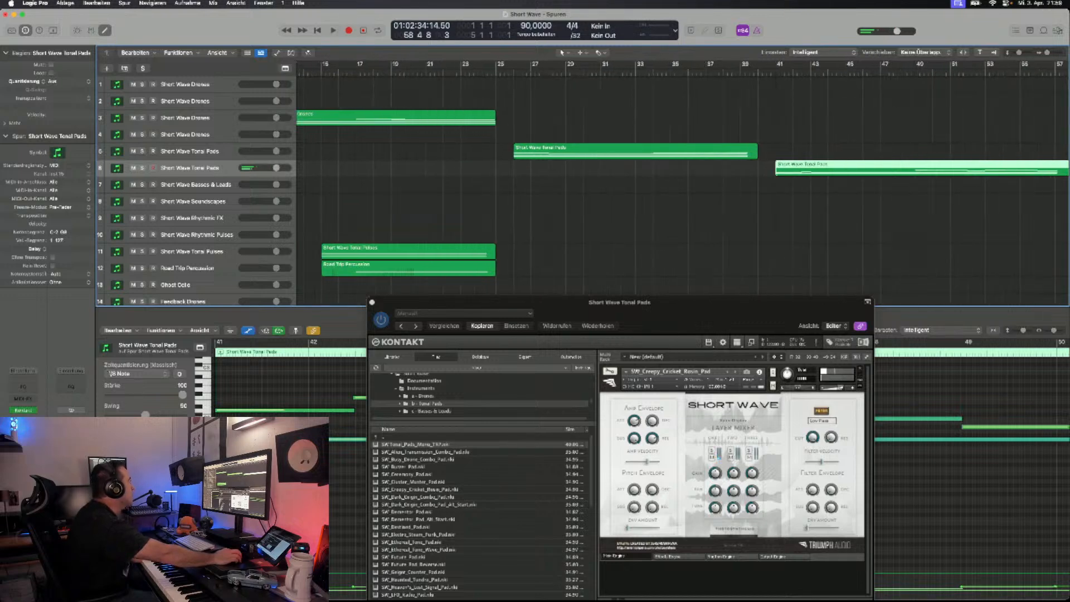
click(635, 151)
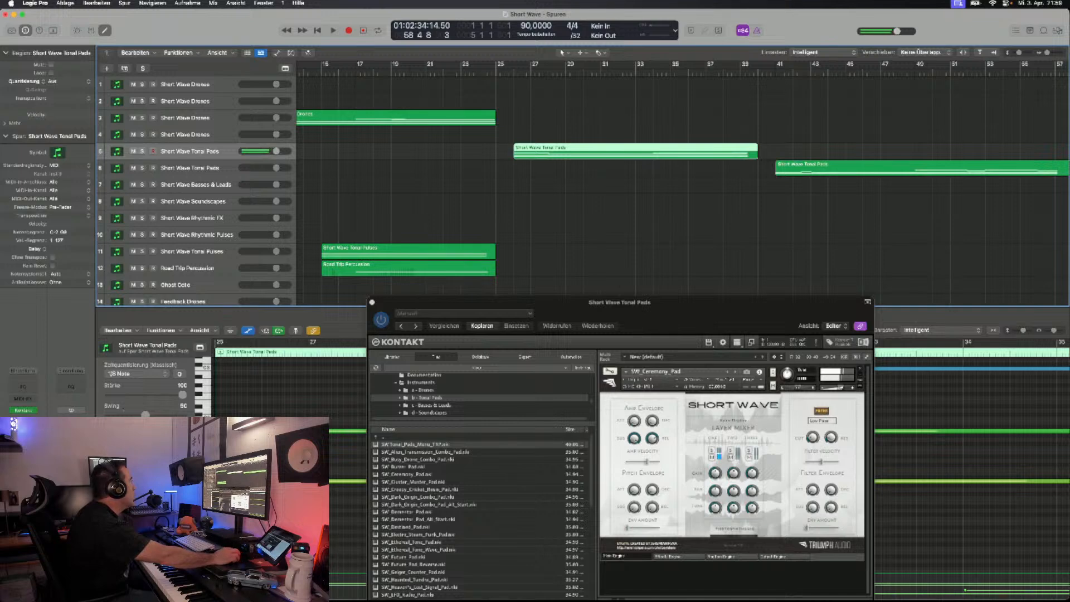
scroll(582, 189, down, 3)
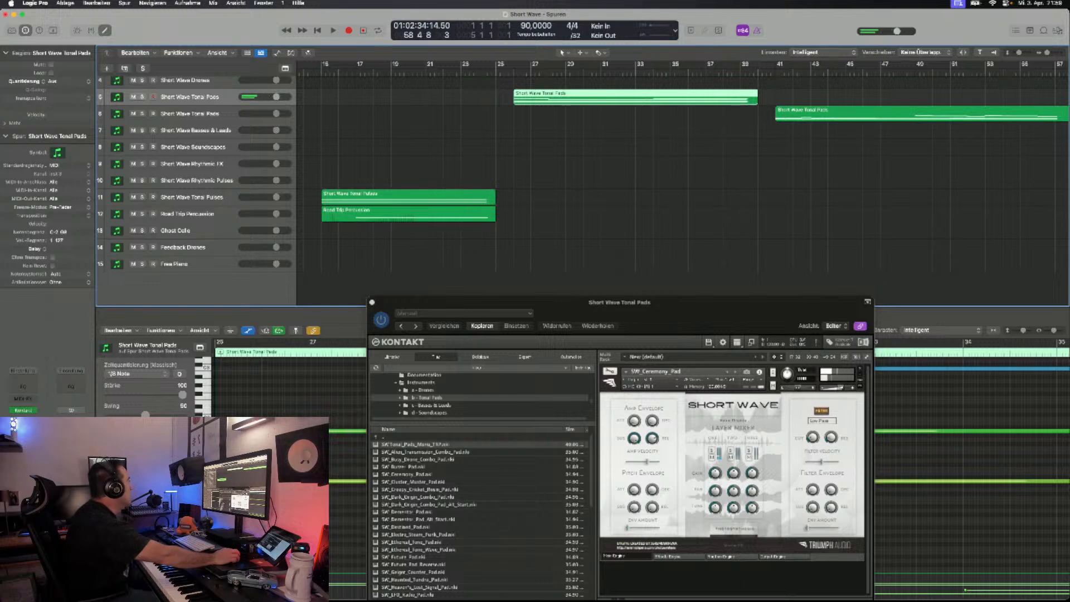
click(192, 264)
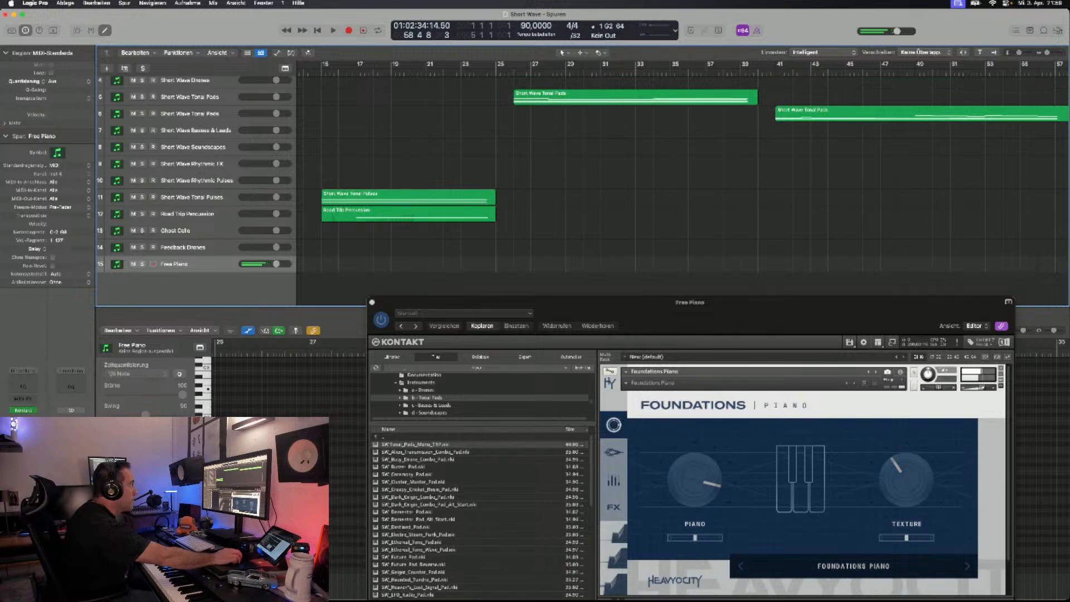
scroll(680, 184, right, 3)
drag(624, 302, 626, 190)
- Step through the Foundations Piano presets, auditioning sounds such as Muted Raindrops and Reflected Pianos, and settle on Triplets Falling (ARP)
key(Right)
key(Right)
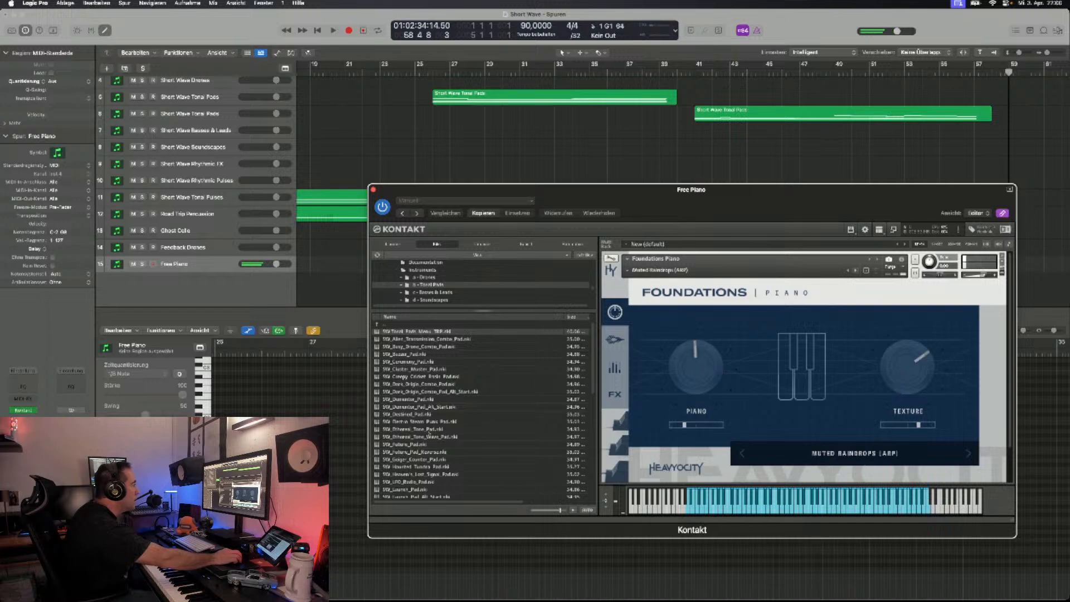
key(Right)
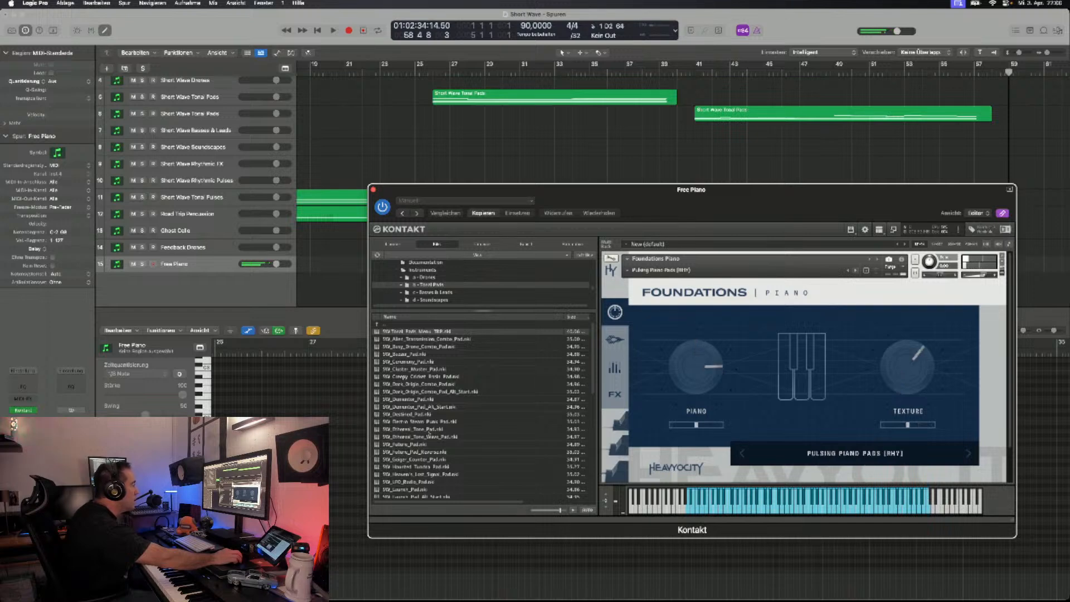
key(Right)
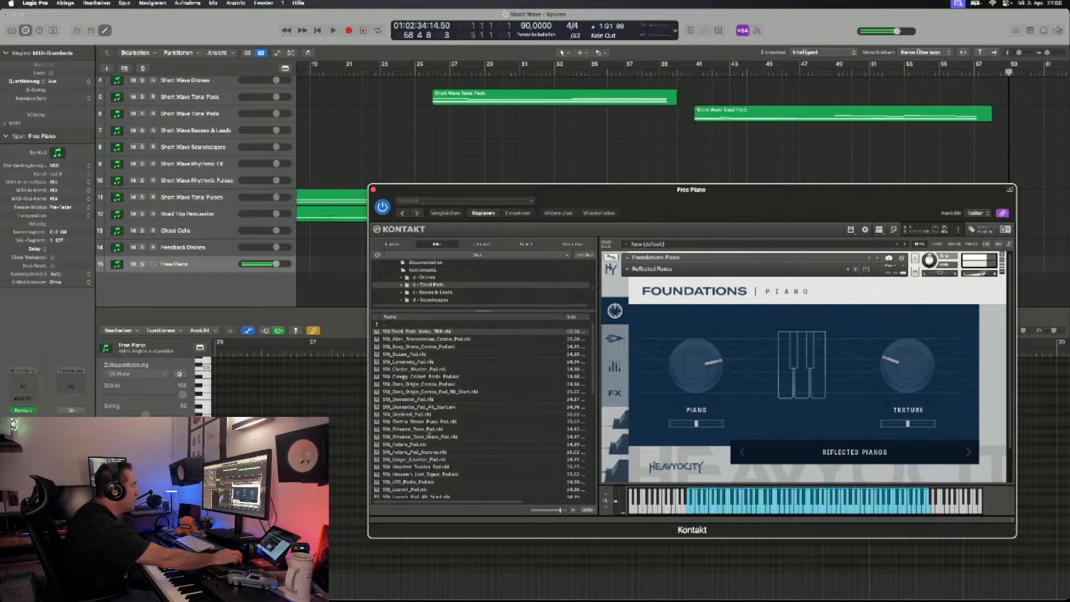
key(Right)
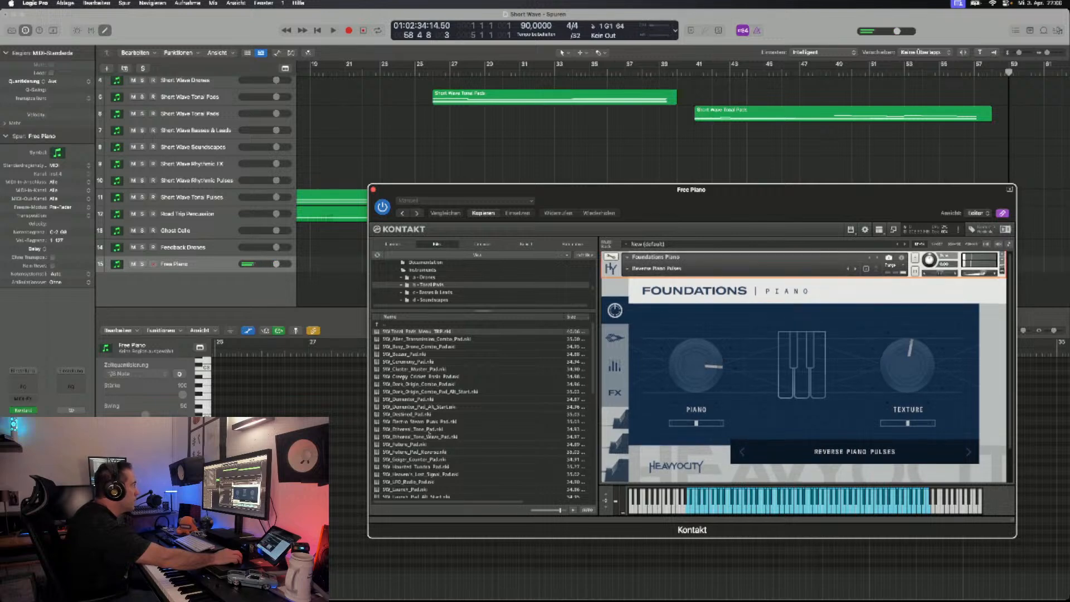
key(Right)
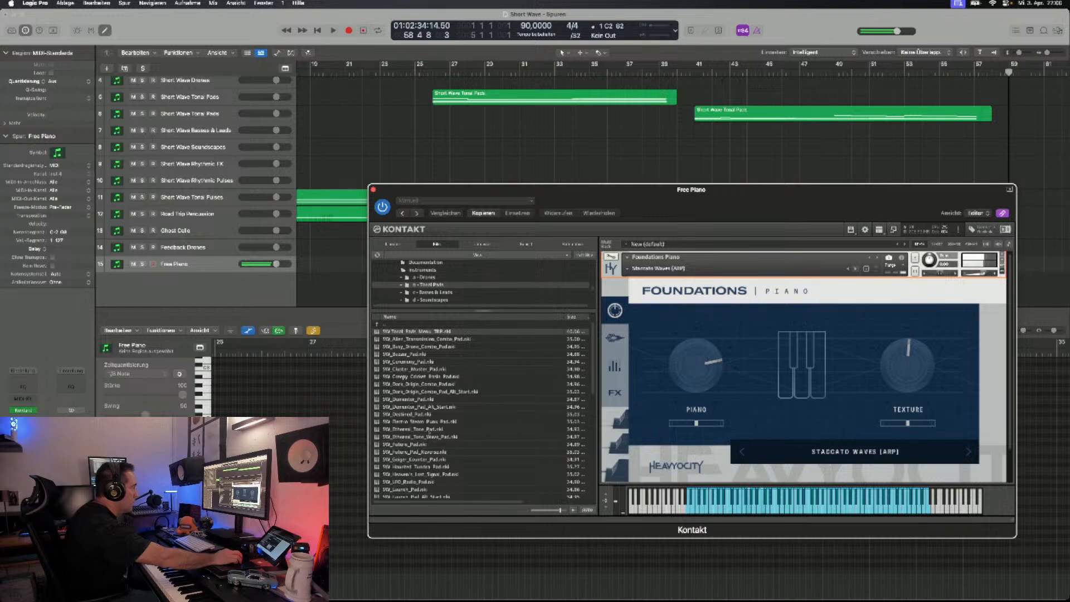
key(Right)
key(Right)
key(Right)
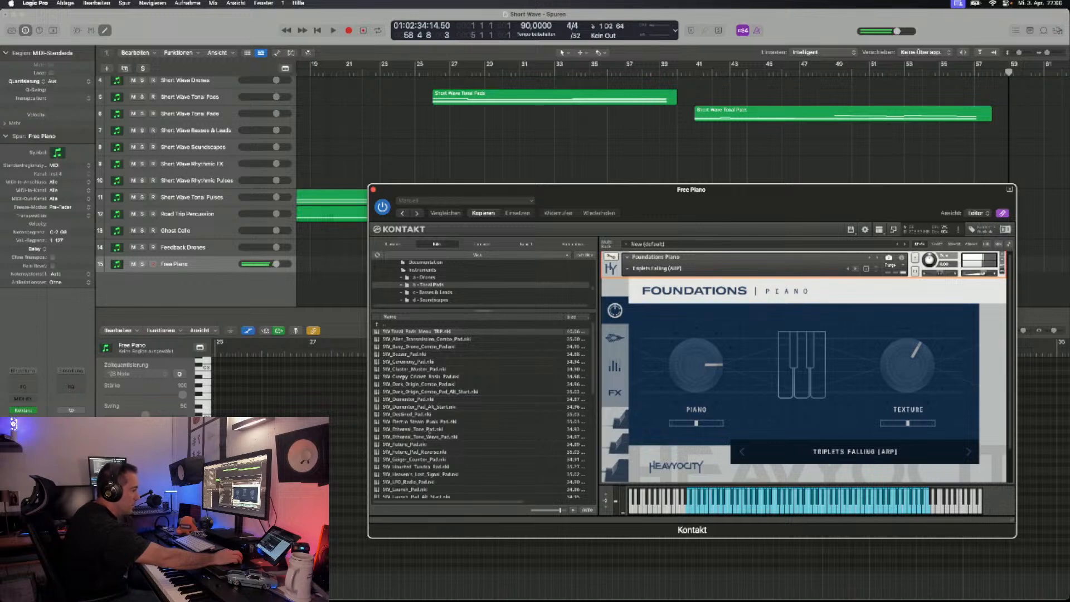
click(856, 268)
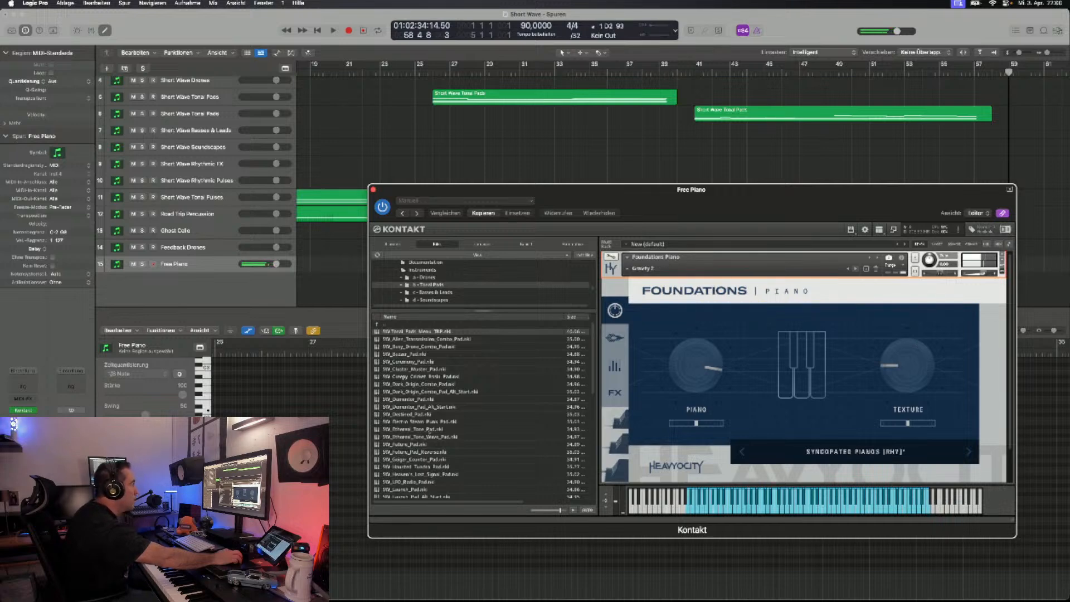
click(848, 269)
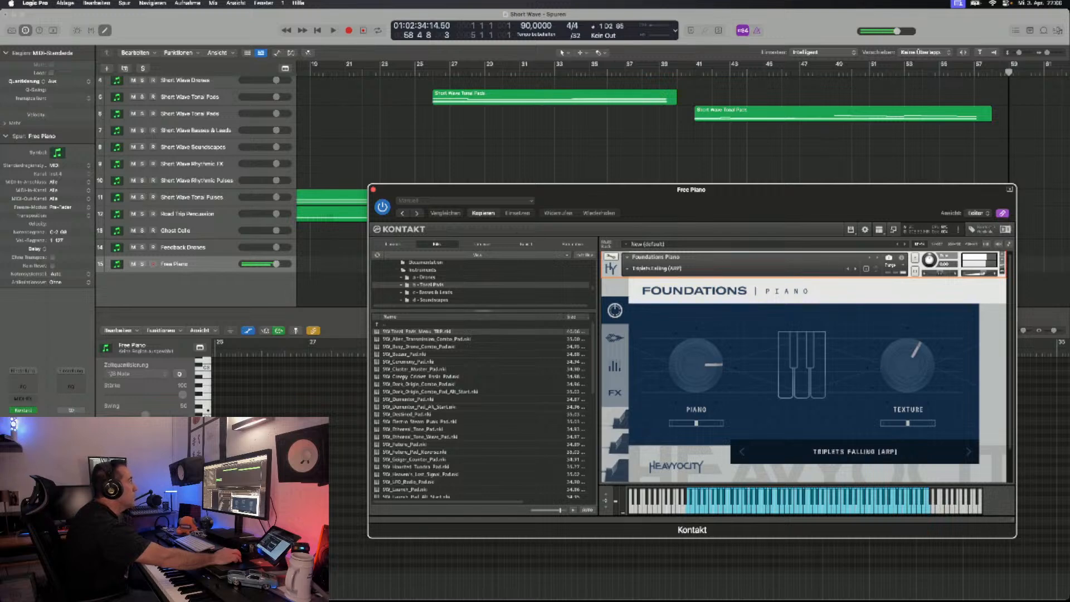
- Record from bar 41 on the Free Piano track with Triplets Falling (ARP), playing from about bar 45 to bar 58
drag(781, 190, 772, 305)
click(695, 73)
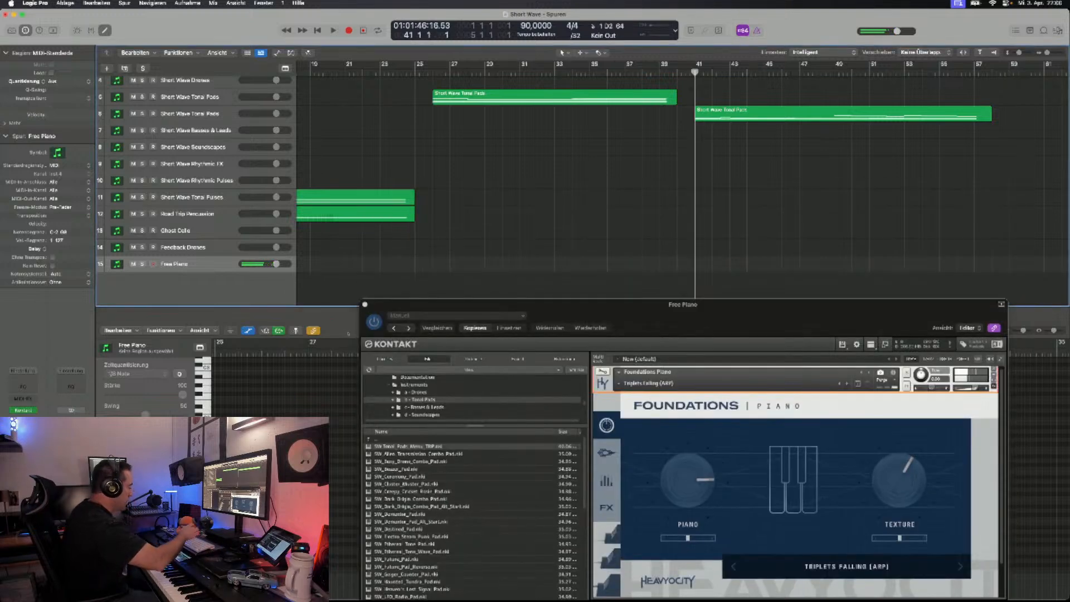
key(r)
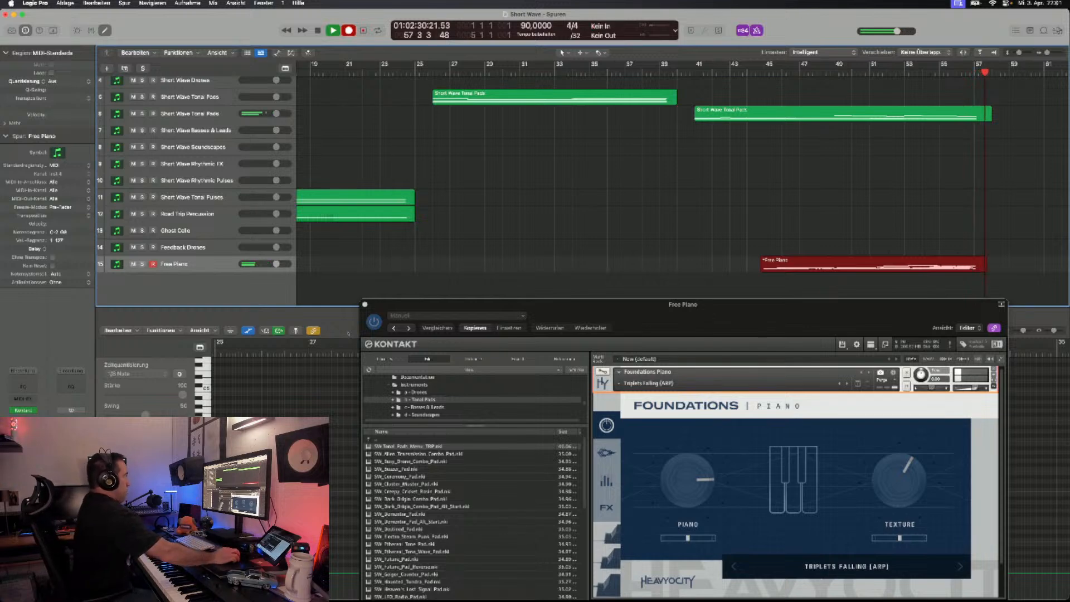
key(space)
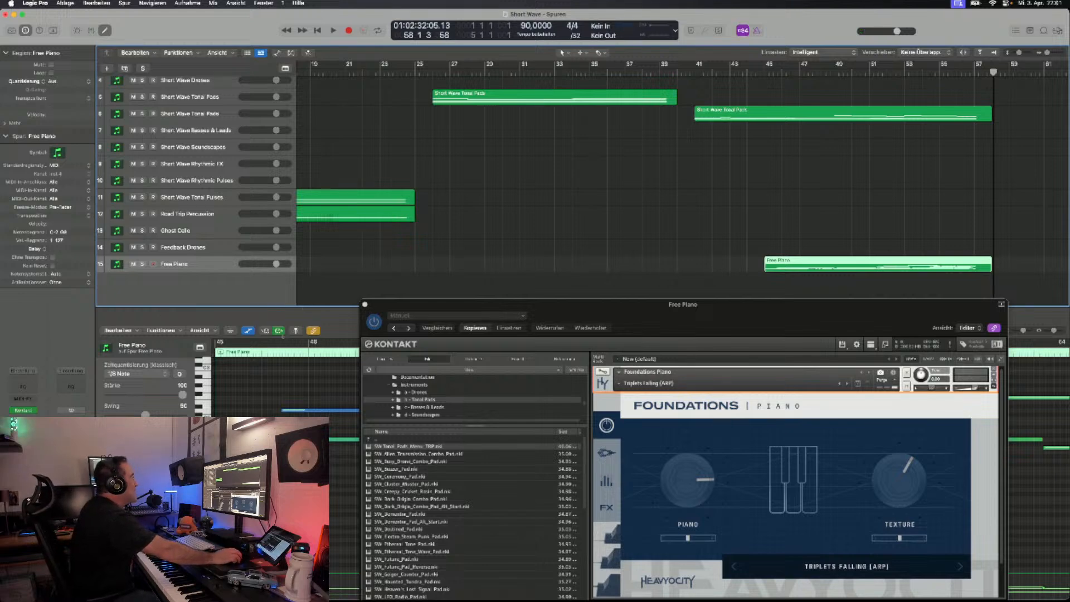
- Place the playhead at bar 59, behind the recorded regions, and save the project
scroll(329, 373, right, 2)
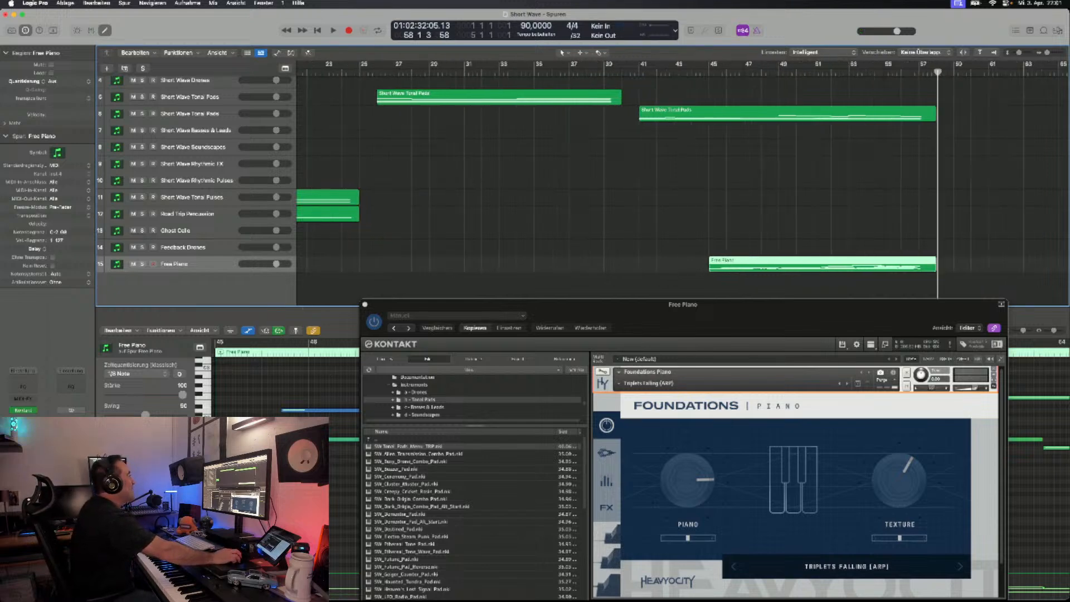
scroll(326, 372, right, 4)
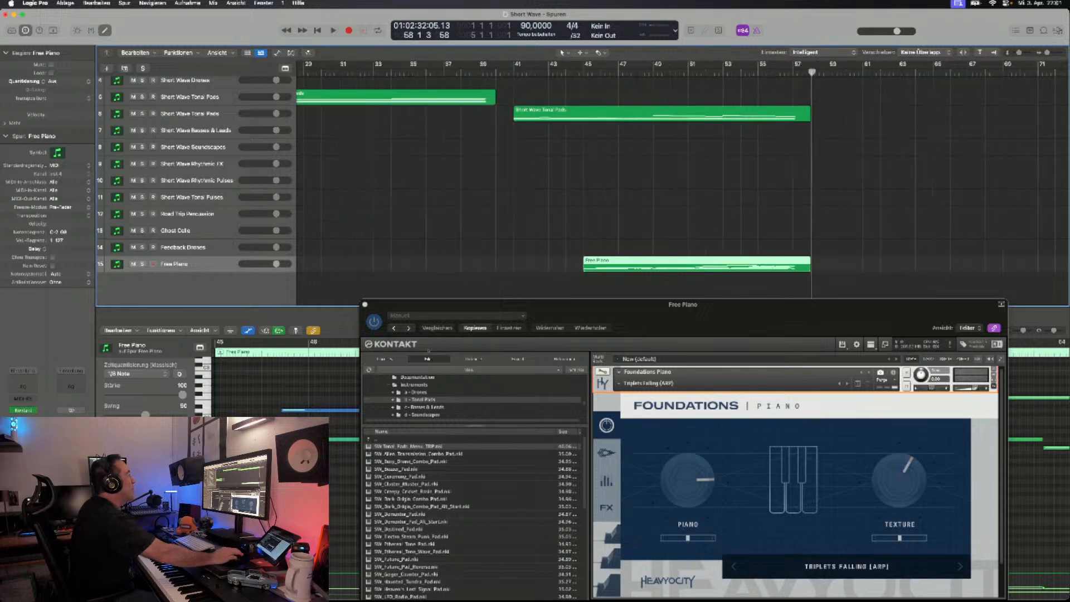
scroll(326, 372, left, 15)
scroll(326, 372, right, 15)
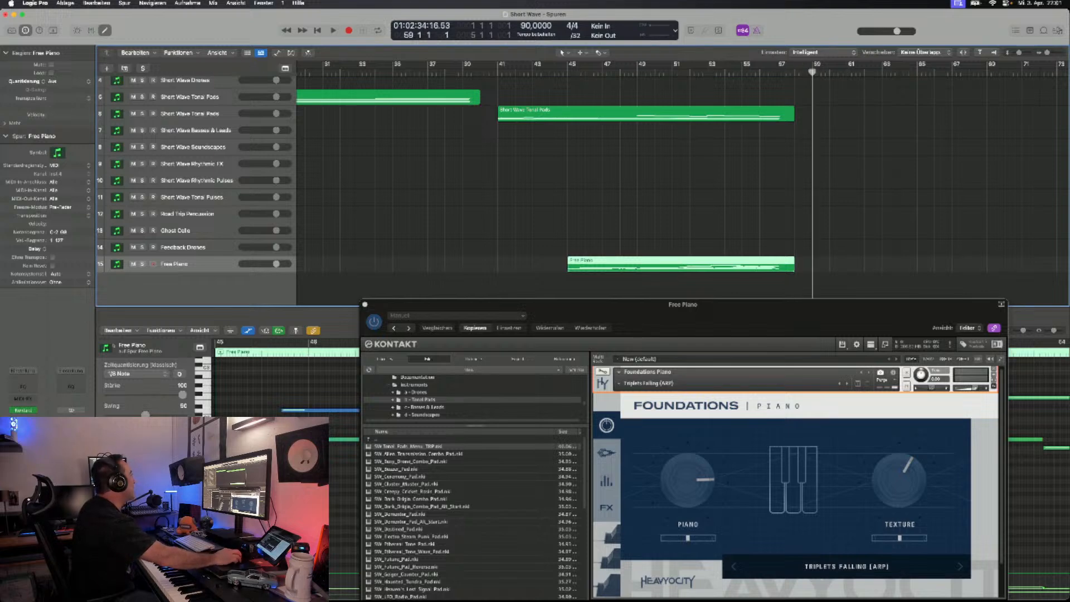
click(65, 3)
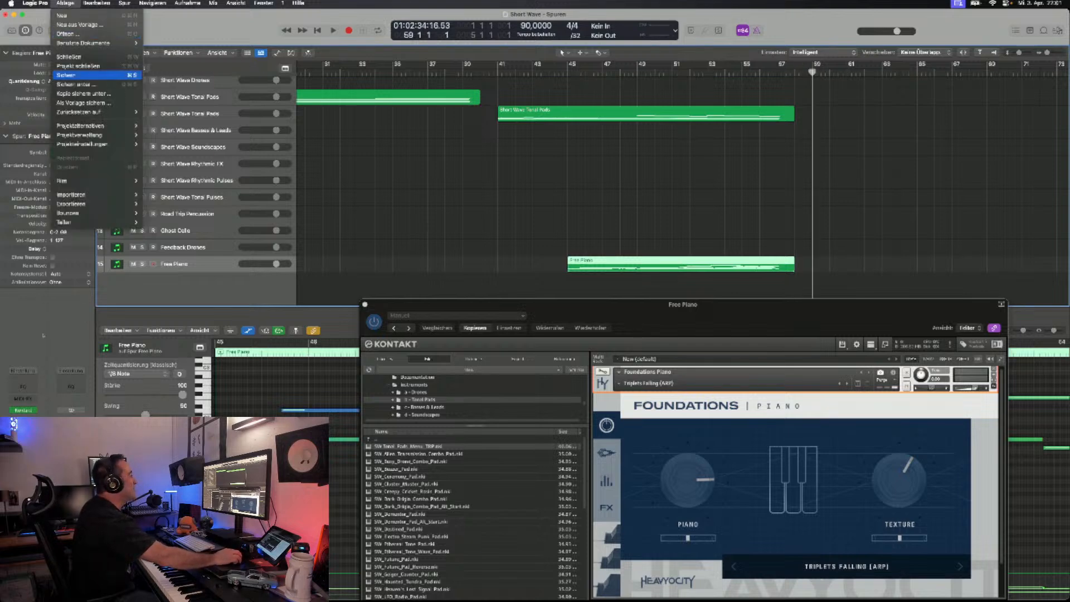
click(66, 74)
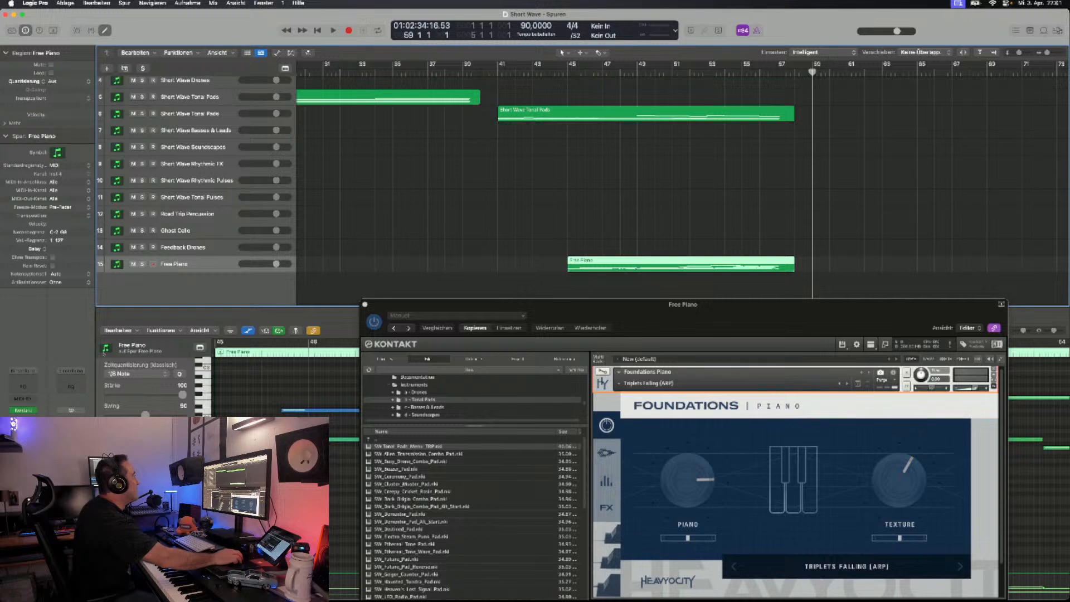
- Duplicate the second Short Wave Tonal Pads track and step through the following pad patches to SW_Destined_Pad, auditioning each
click(190, 114)
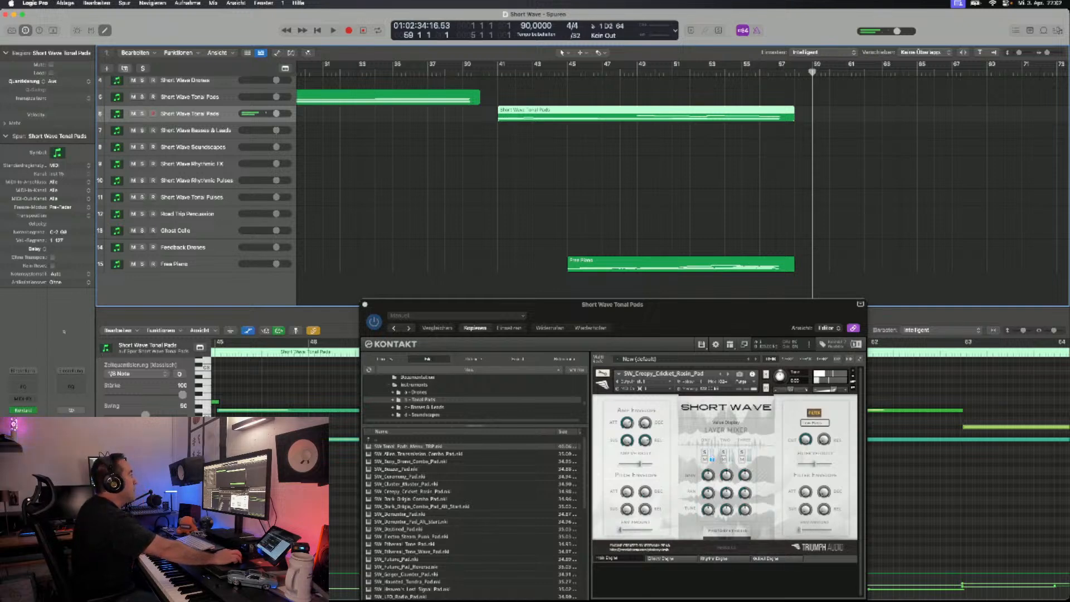
key(super+d)
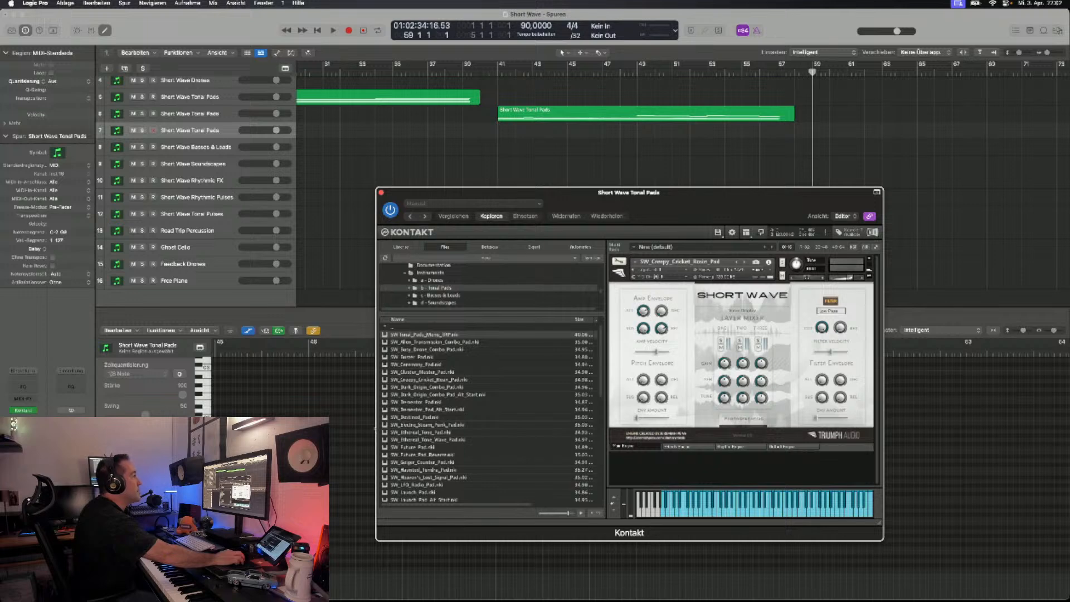
click(744, 262)
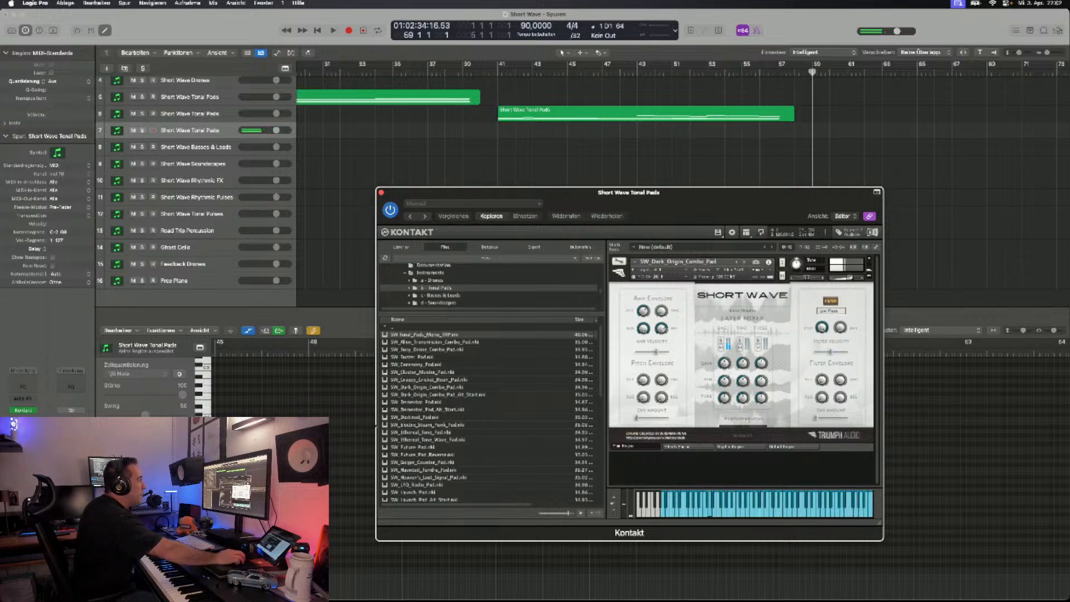
click(744, 262)
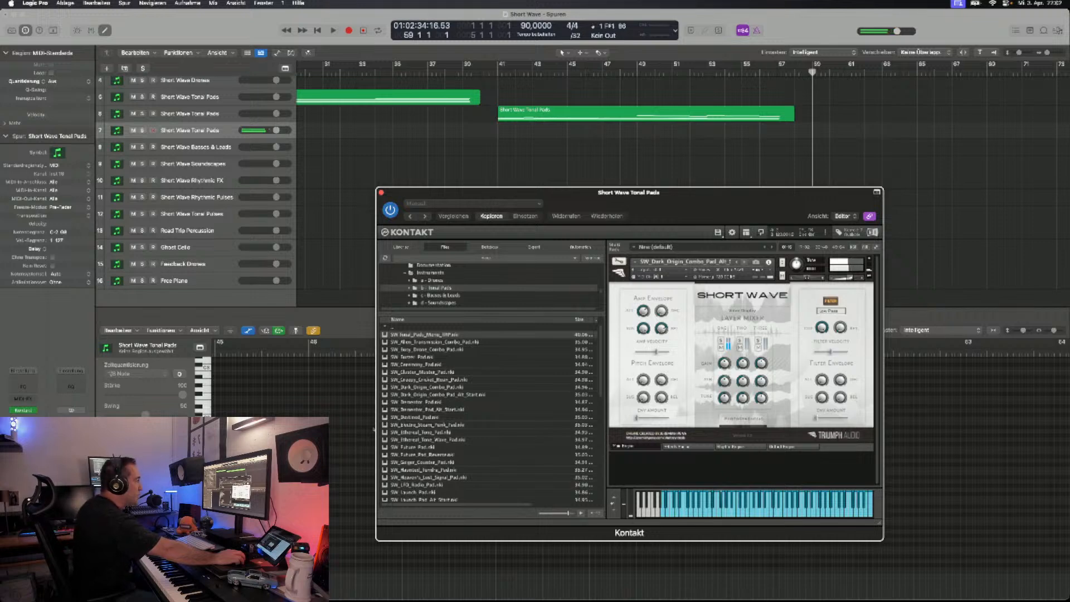
click(744, 262)
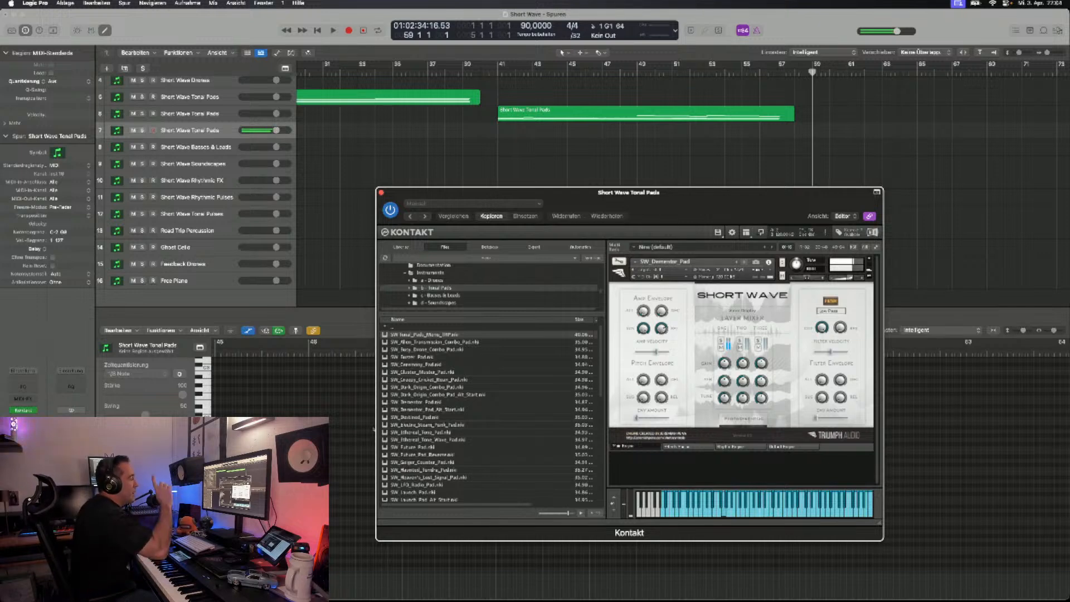
click(744, 262)
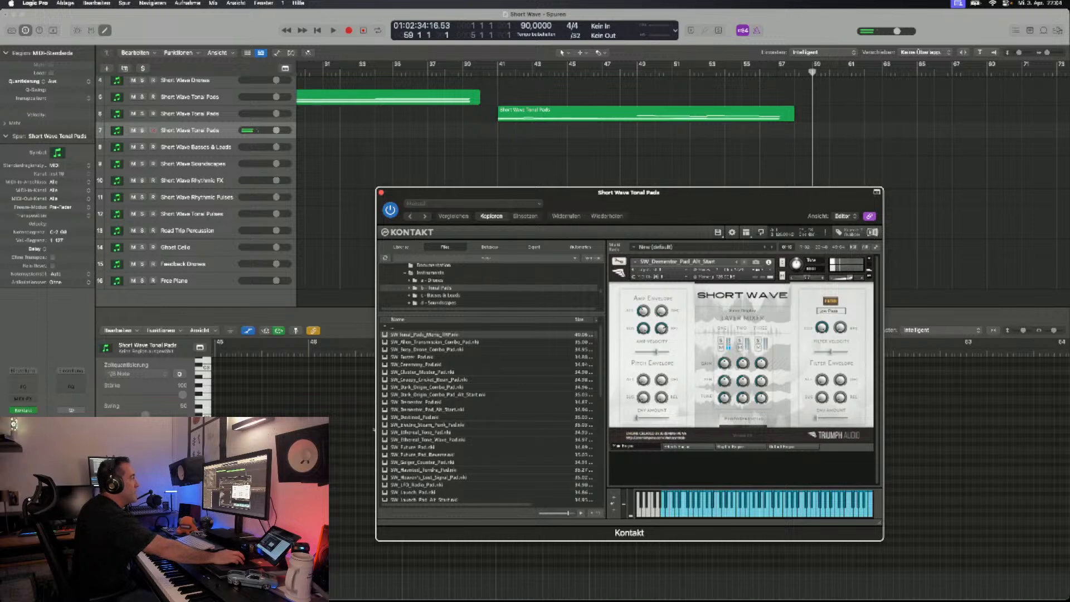
click(744, 262)
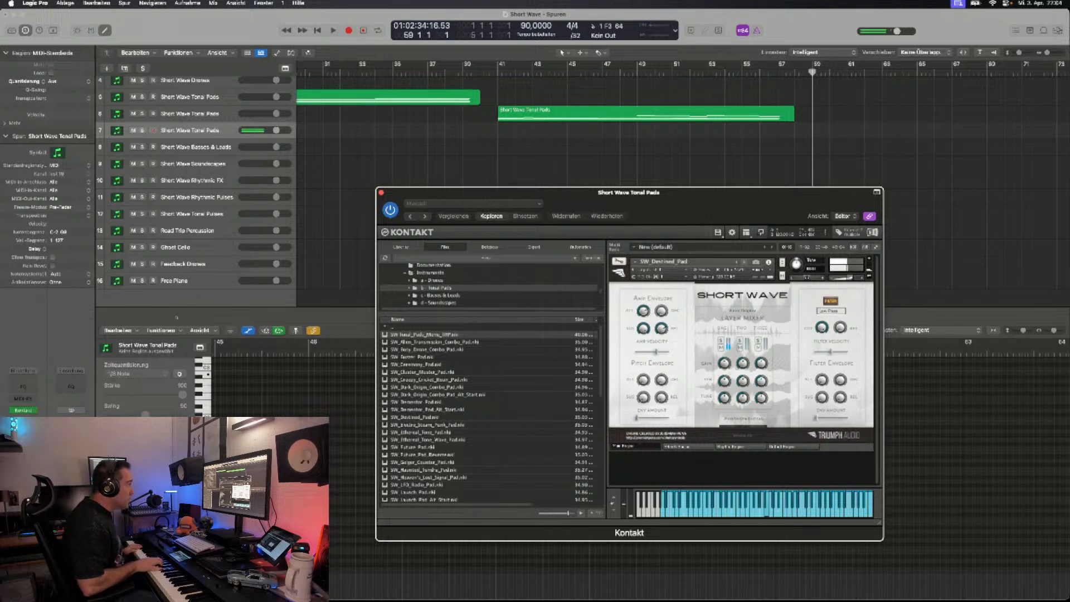
- Record a part with SW_Destined_Pad on the new tonal pads track from bar 59 to about bar 69
key(r)
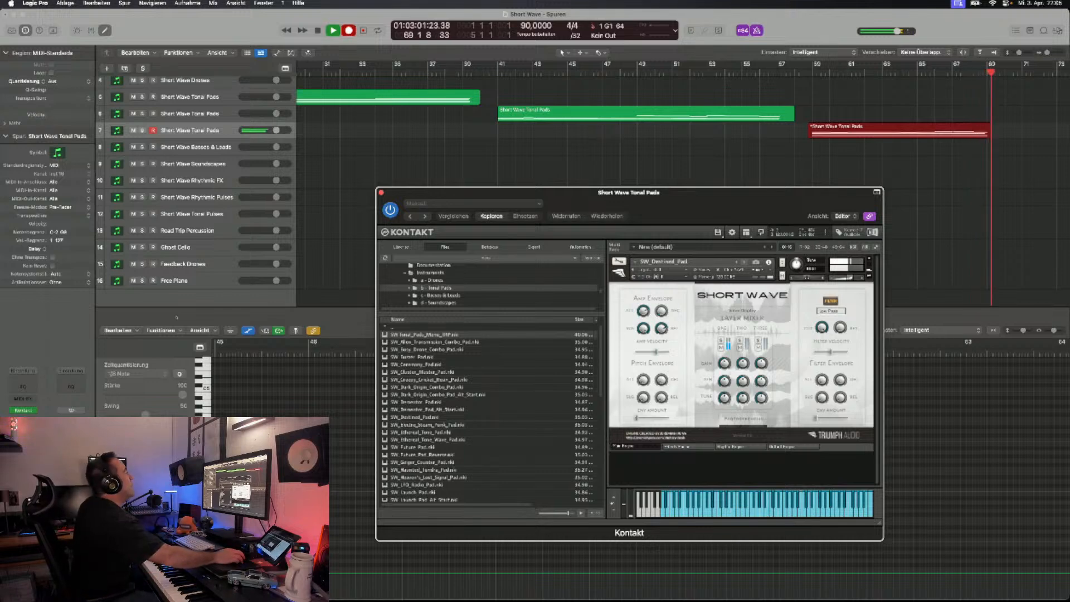
key(space)
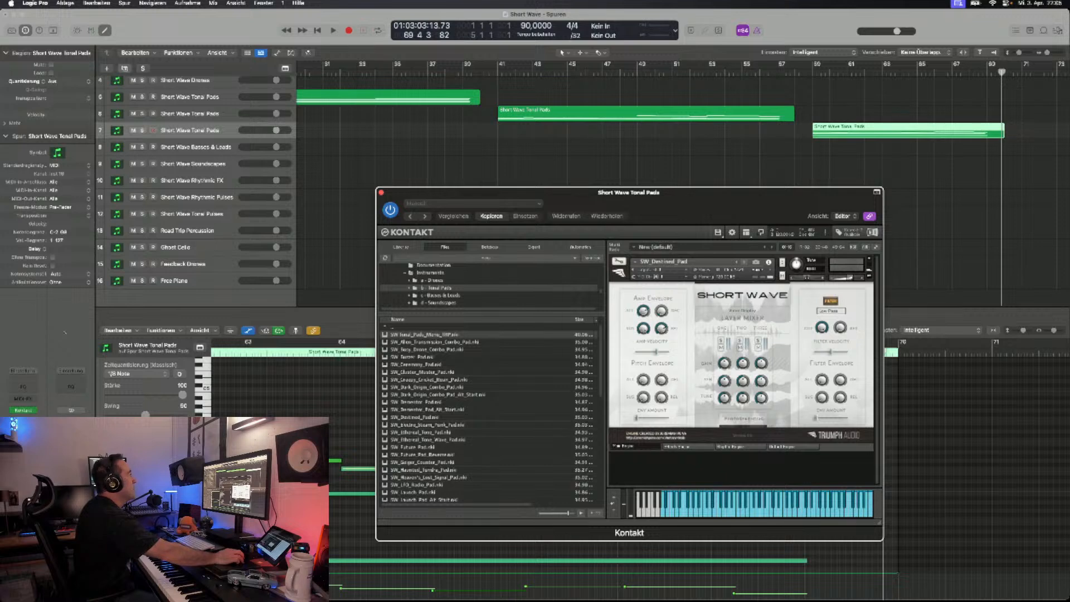
- Duplicate the SW_Destined_Pad track and load SW_Electro_Steam_Punk_Pad on the copy
key(super+d)
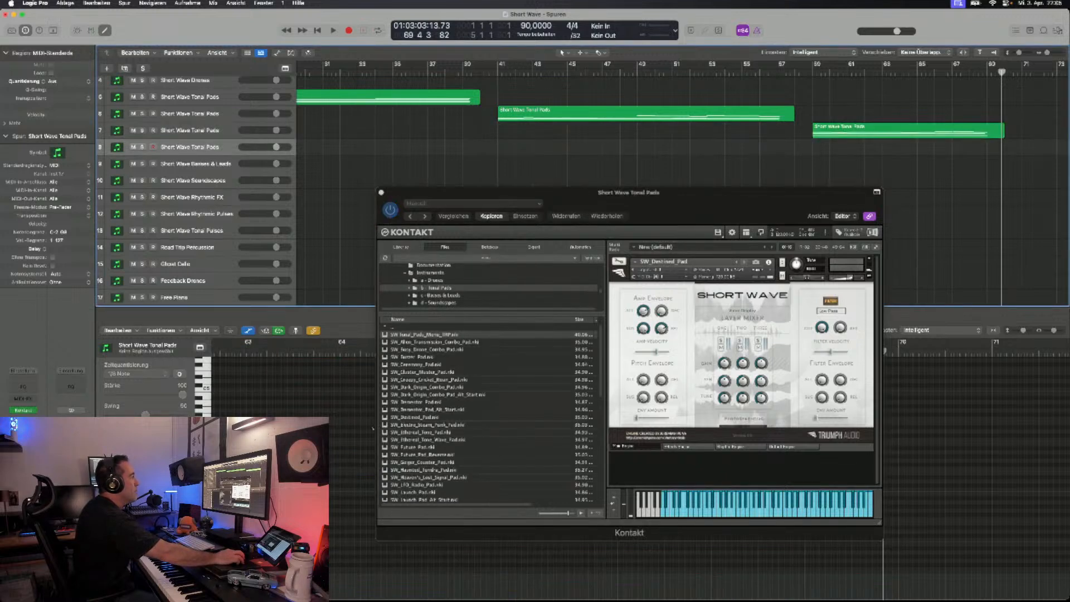
click(744, 262)
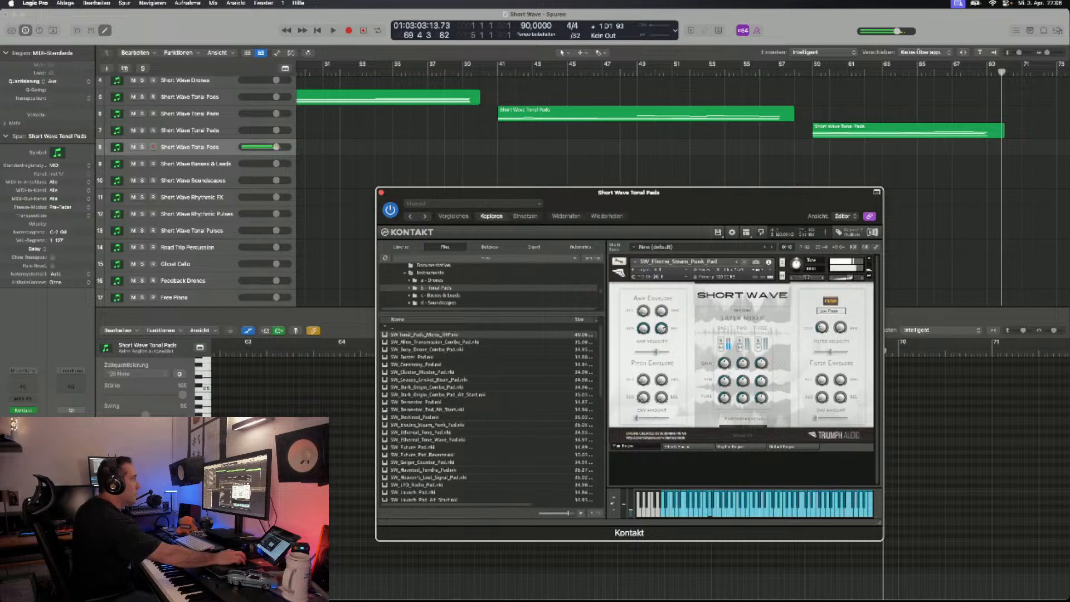
- Record a layer with SW_Electro_Steam_Punk_Pad on the fourth tonal pads track from bar 59 to about bar 69
click(813, 72)
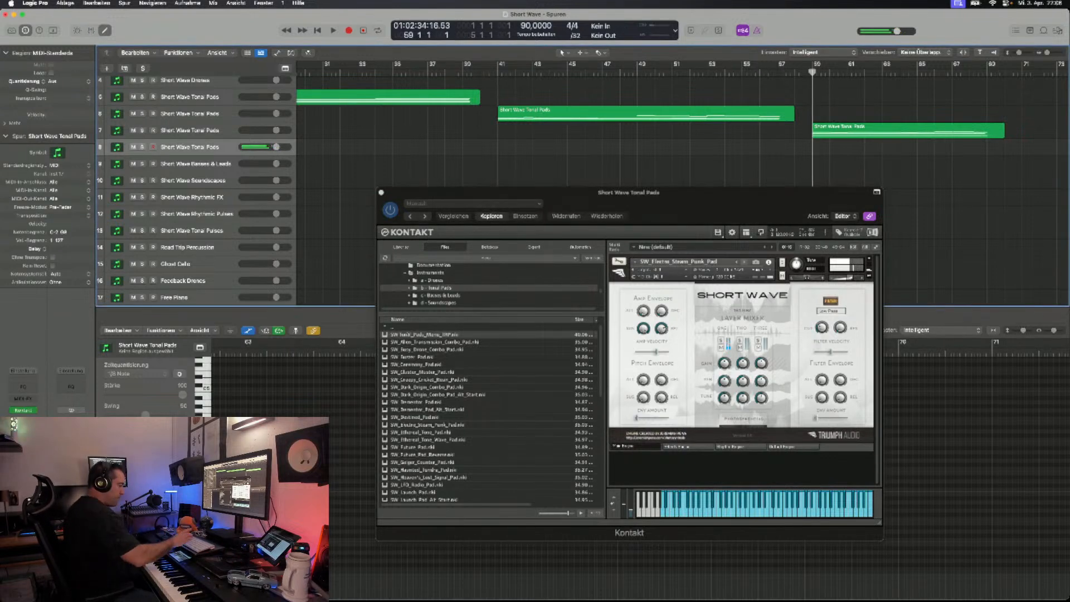
key(r)
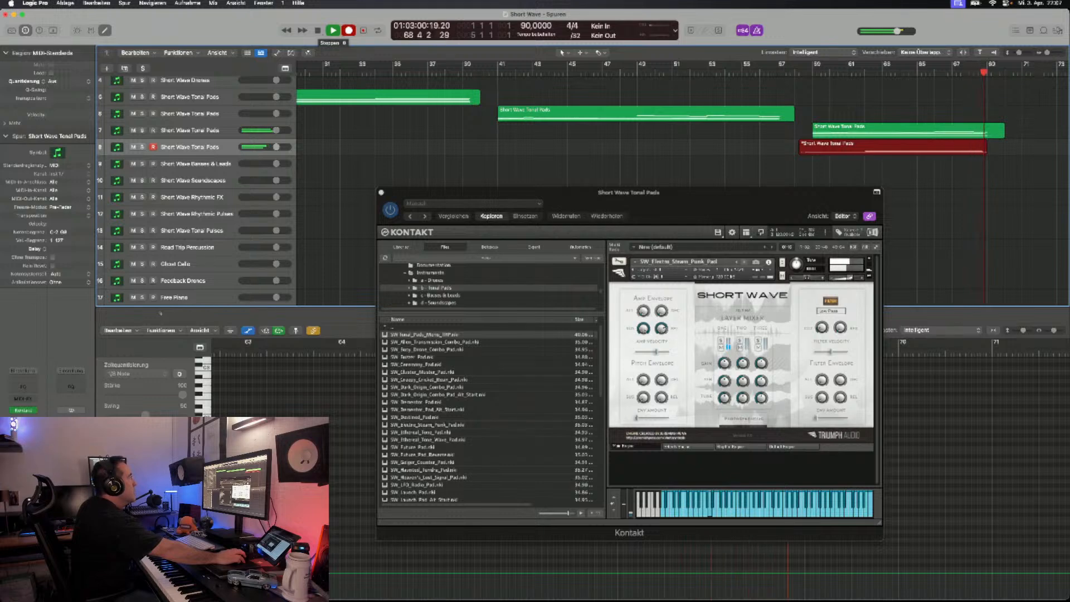
click(317, 30)
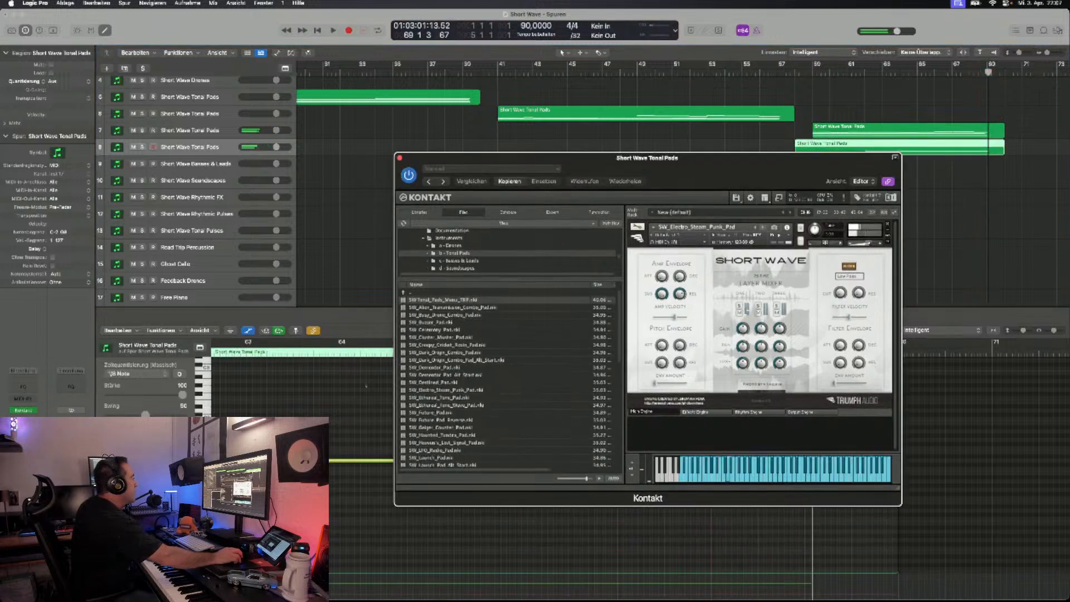
- Move the long held note starting near bar 62 in the SW_Electro_Steam_Punk_Pad region to a higher pitch
scroll(697, 552, left, 1)
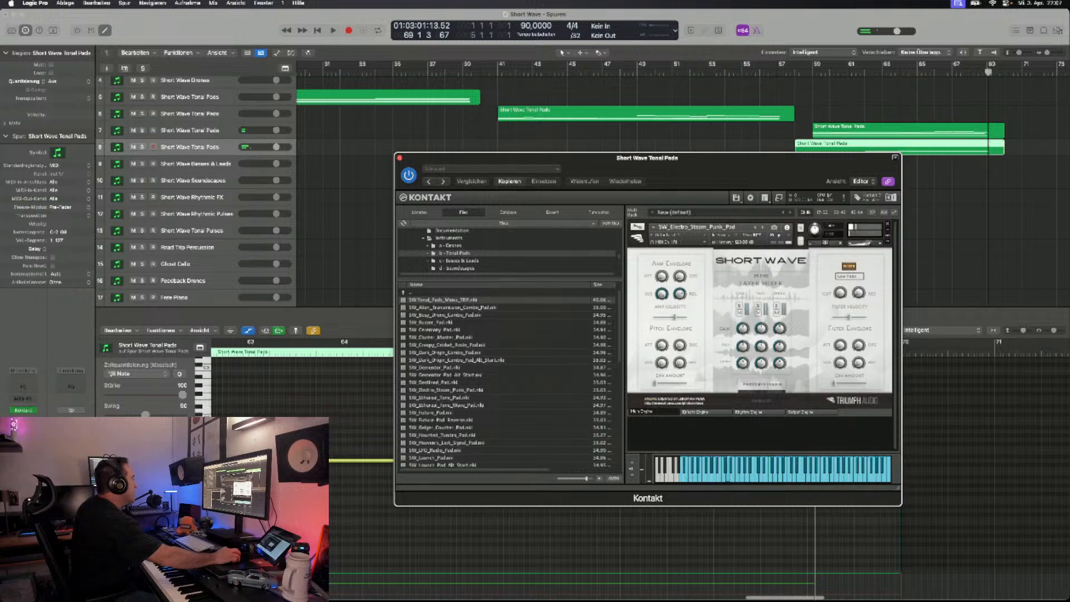
drag(362, 461, 361, 440)
scroll(361, 440, left, 5)
scroll(361, 440, right, 1)
drag(591, 158, 597, 221)
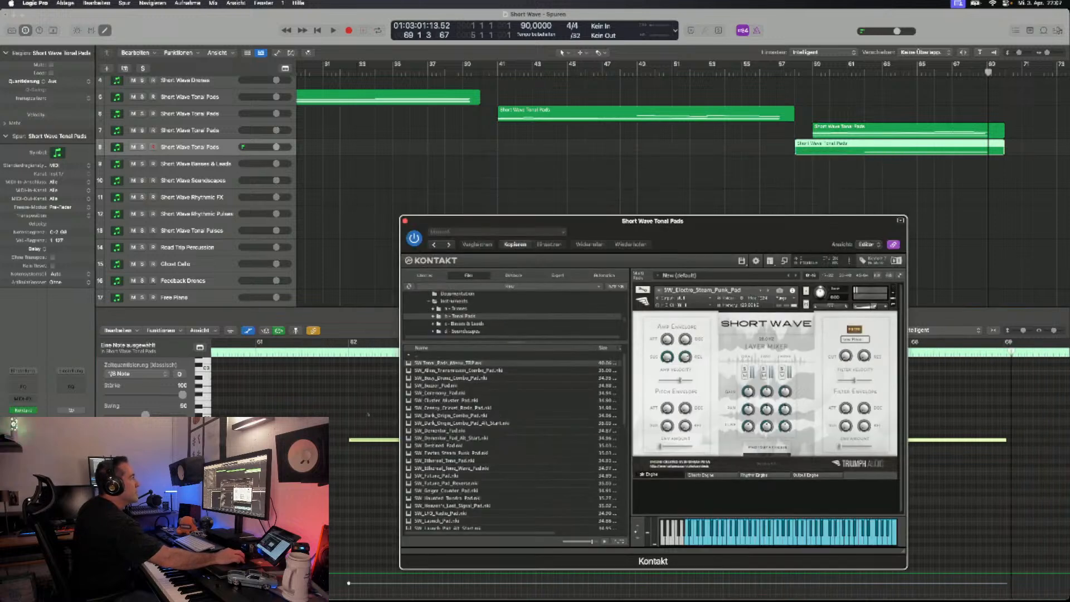
- Record another pass with SW_Electro_Steam_Punk_Pad on the fourth tonal pads track from about bar 61 to bar 70
click(864, 71)
click(857, 72)
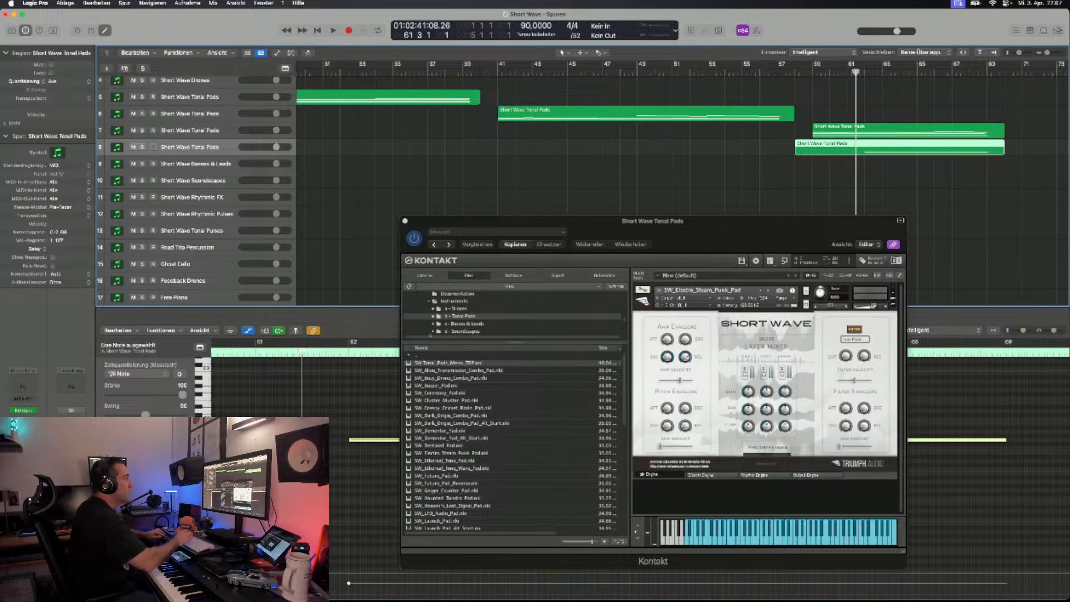
key(r)
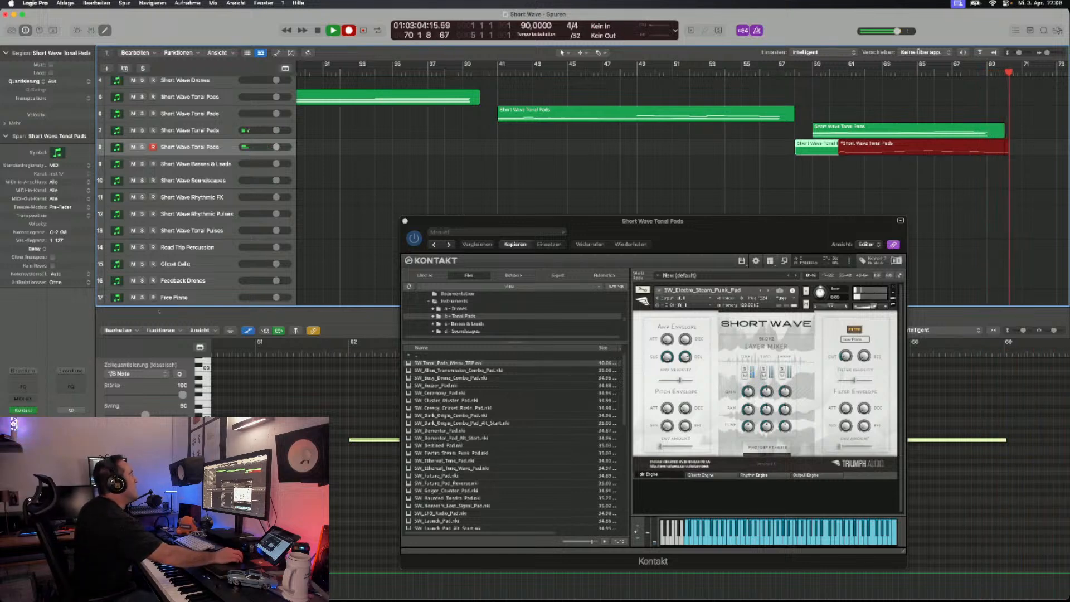
key(space)
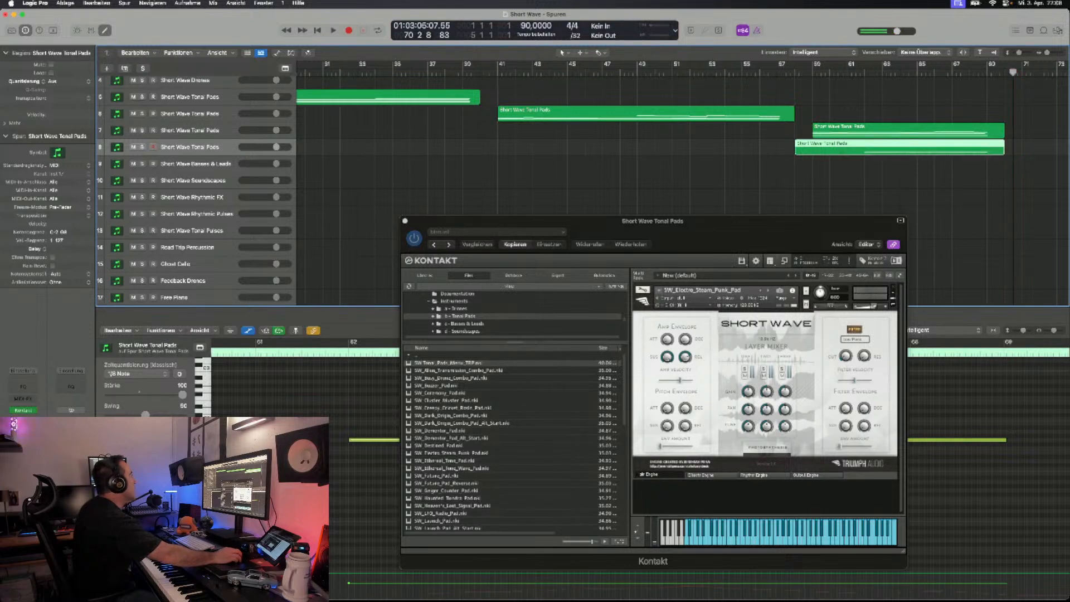
- Duplicate the SW_Electro_Steam_Punk_Pad track and step through SW_Ethereal_Tone_Pad and SW_Ethereal_Tone_Wave_Pad to SW_Future_Pad, auditioning each
click(65, 4)
click(66, 75)
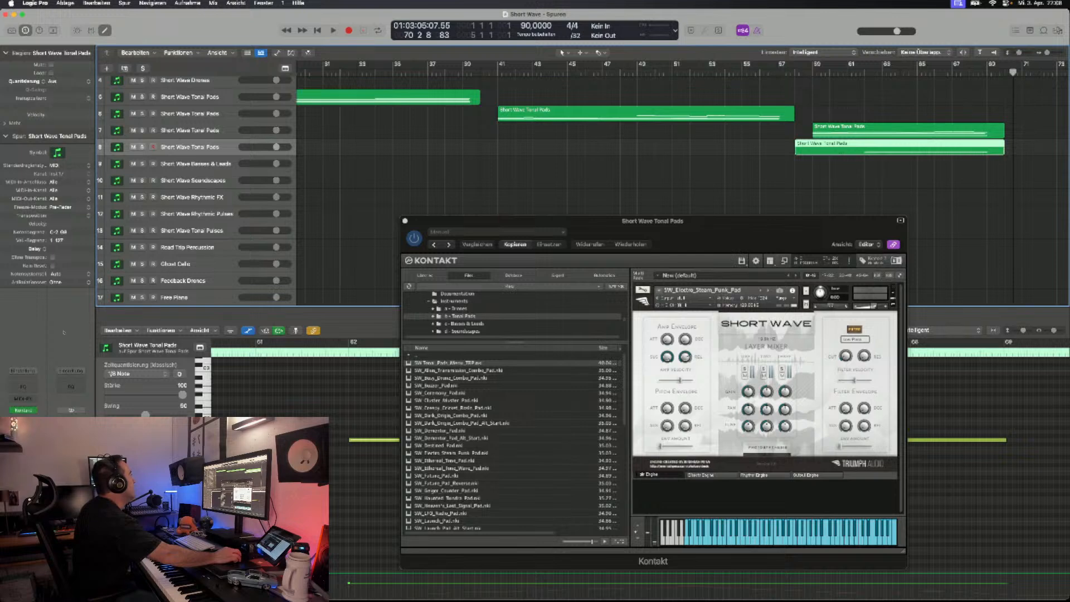
key(super+d)
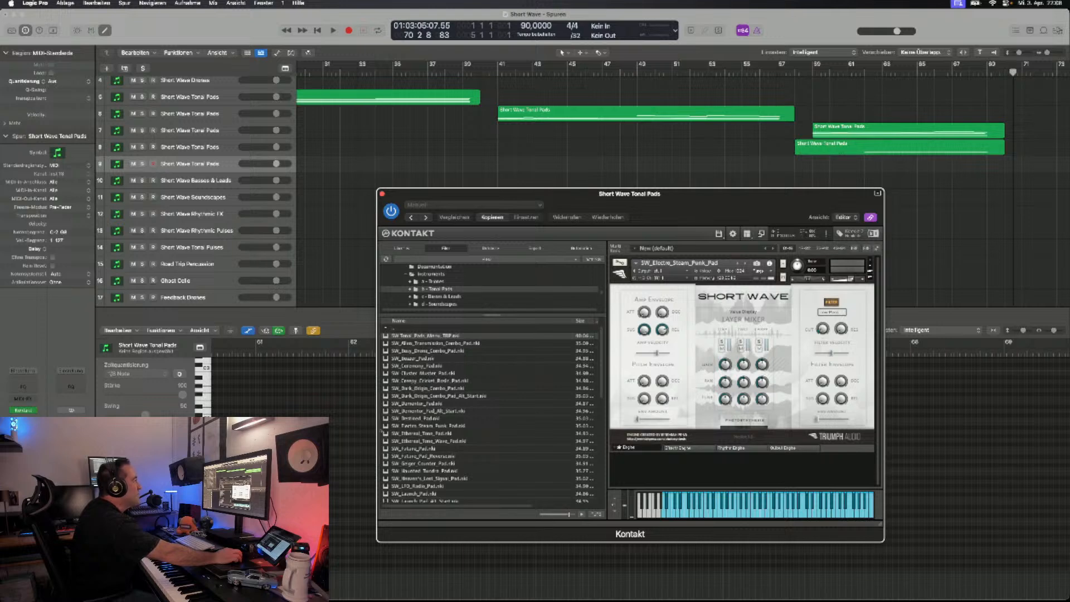
click(746, 263)
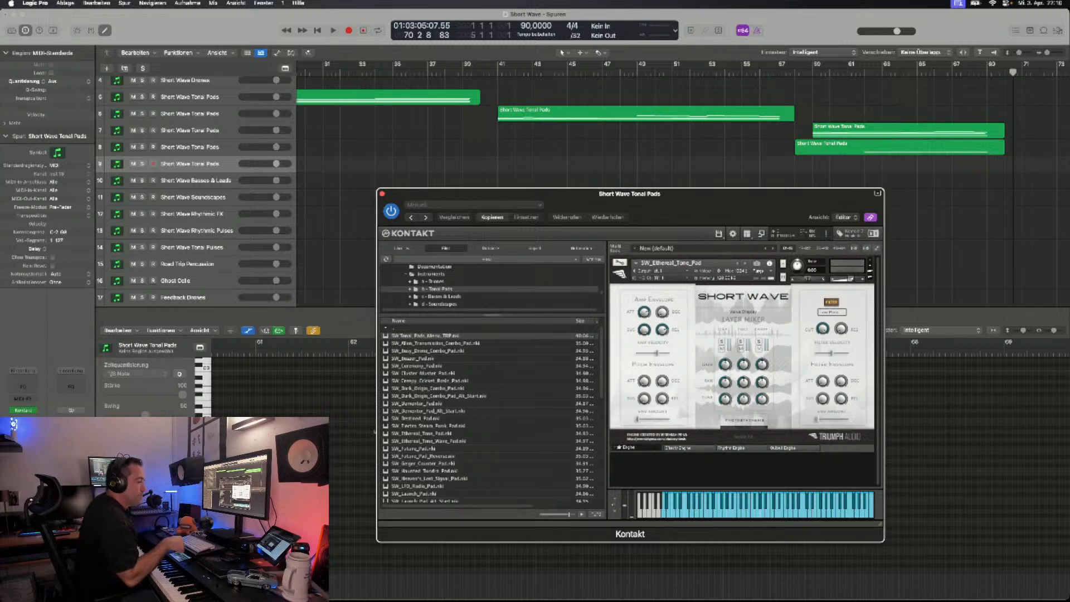
click(745, 264)
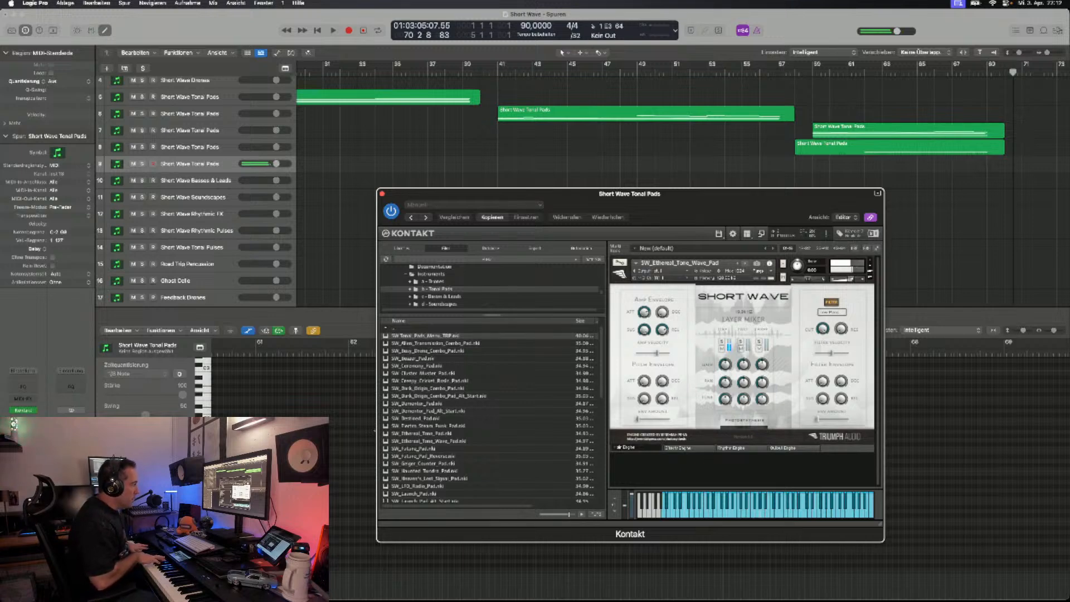
click(745, 263)
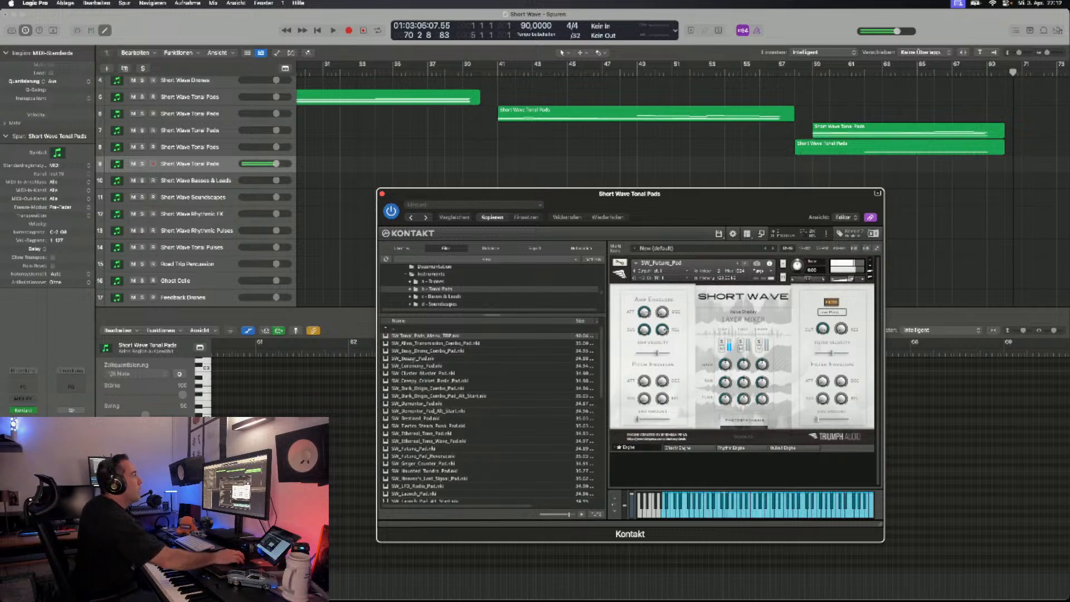
- Record a layer with SW_Future_Pad on the fifth tonal pads track from bar 59 to about bar 73
key(space)
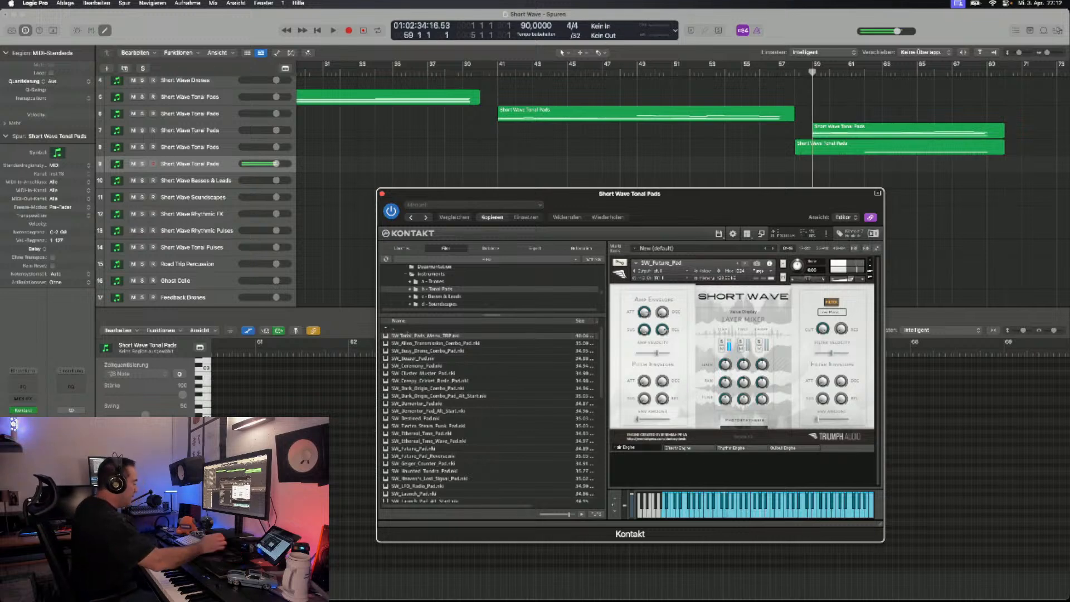
key(r)
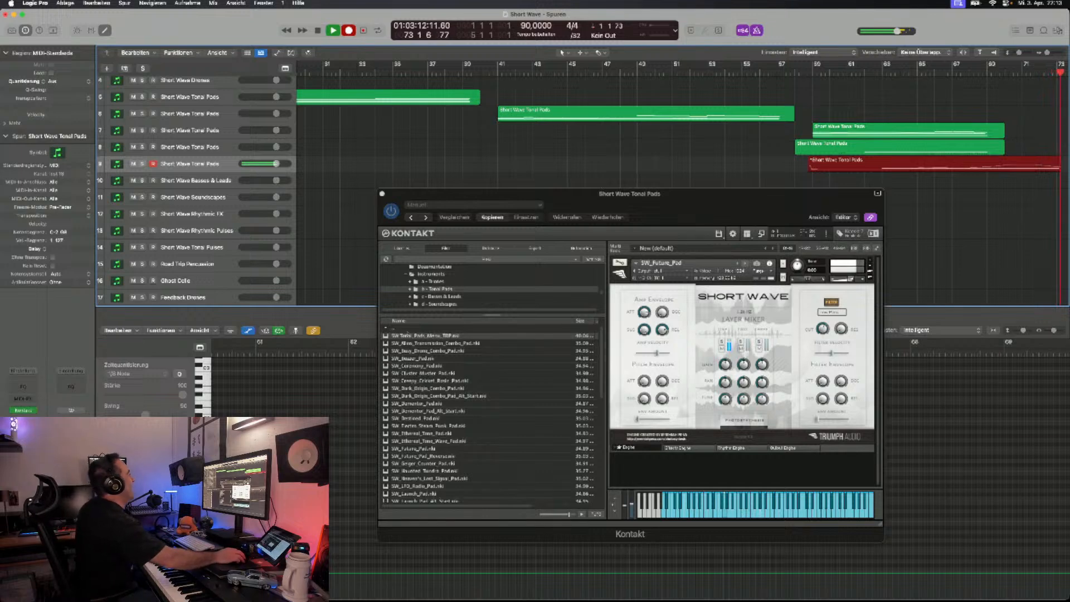
key(space)
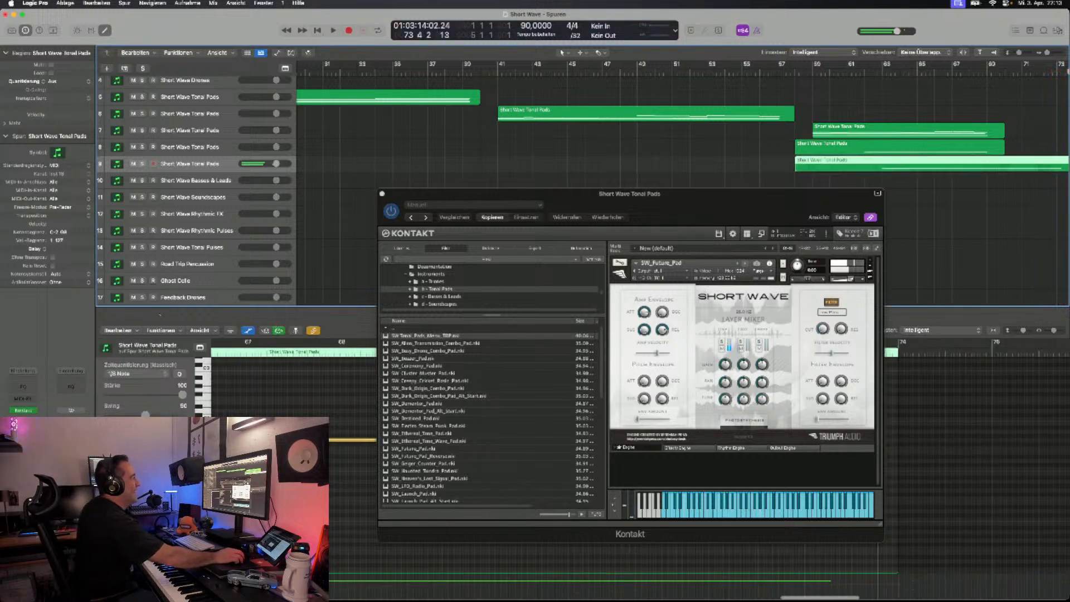
drag(502, 194, 496, 246)
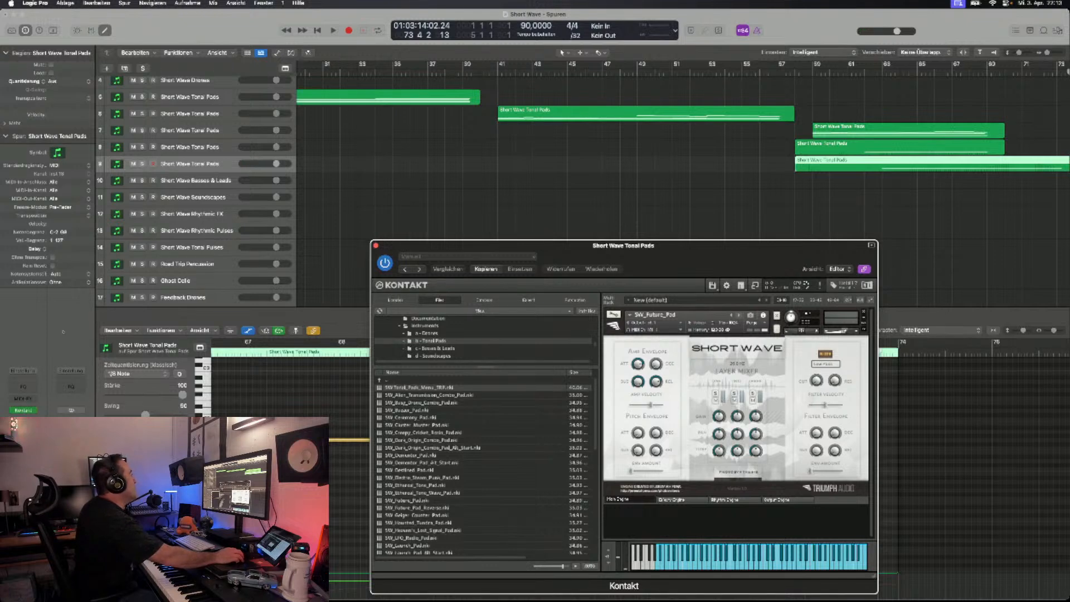
- Duplicate the SW_Future_Pad track and audition SW_Future_Pad_Reverse and SW_Geiger_Counter_Pad on the copy, moving on to SW_Haunted_Tundra_Pad
key(super+d)
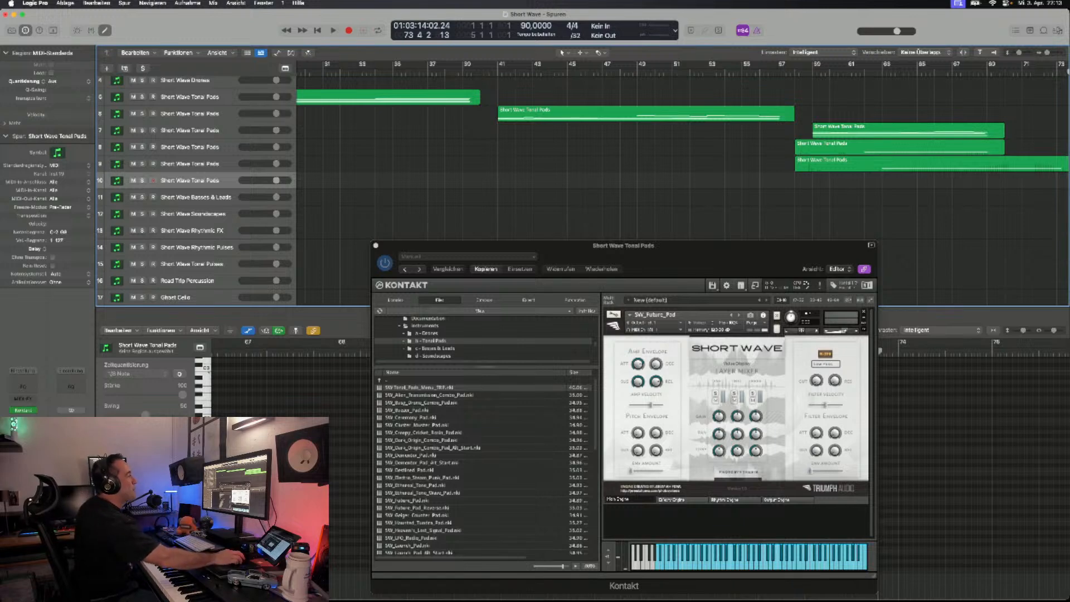
scroll(683, 184, right, 5)
drag(557, 245, 573, 208)
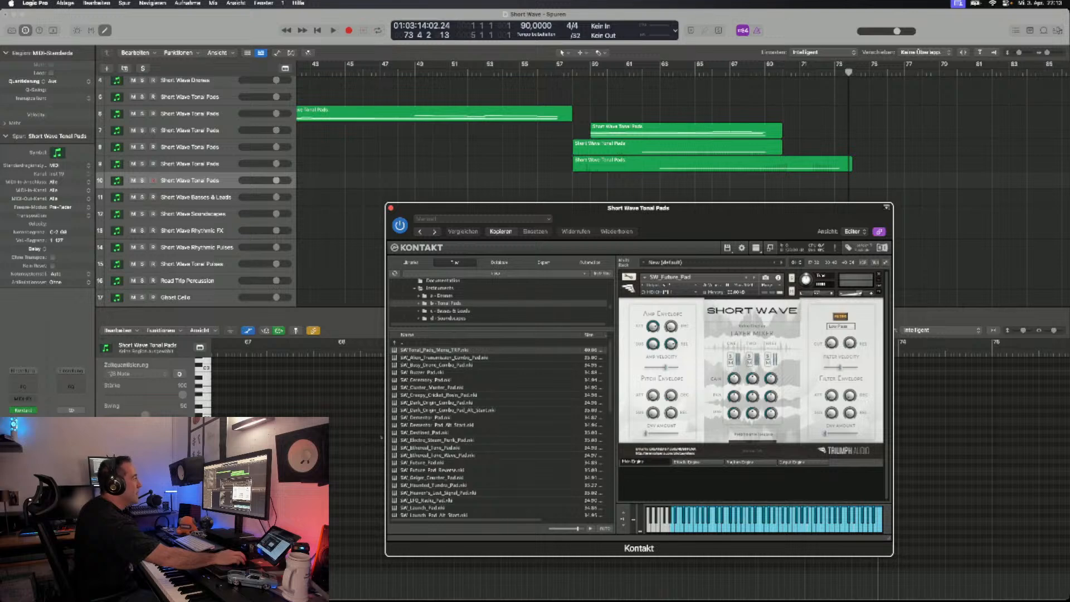
click(754, 277)
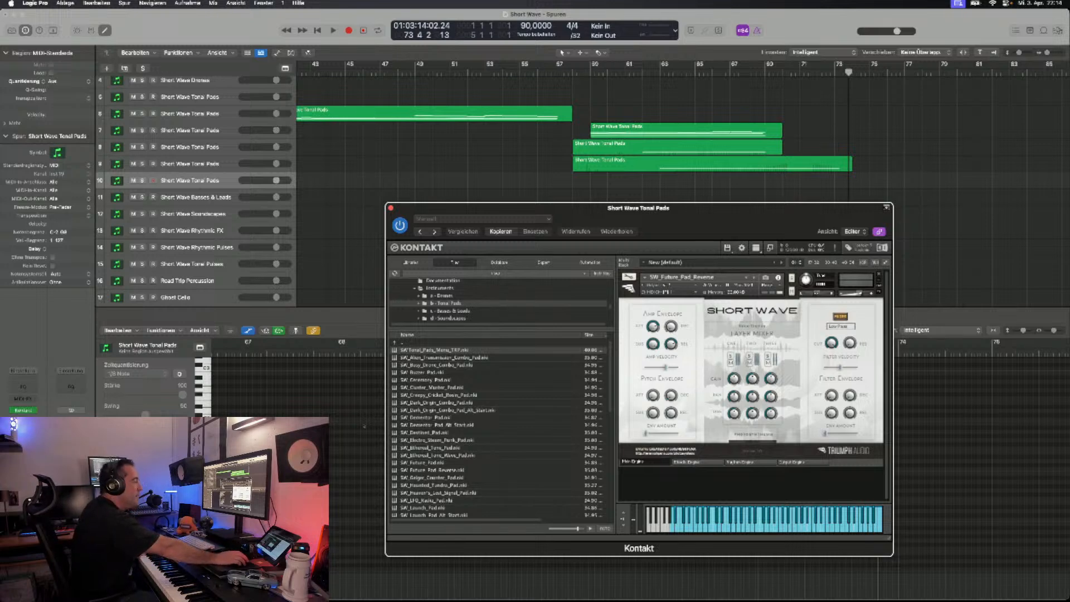
drag(558, 208, 572, 199)
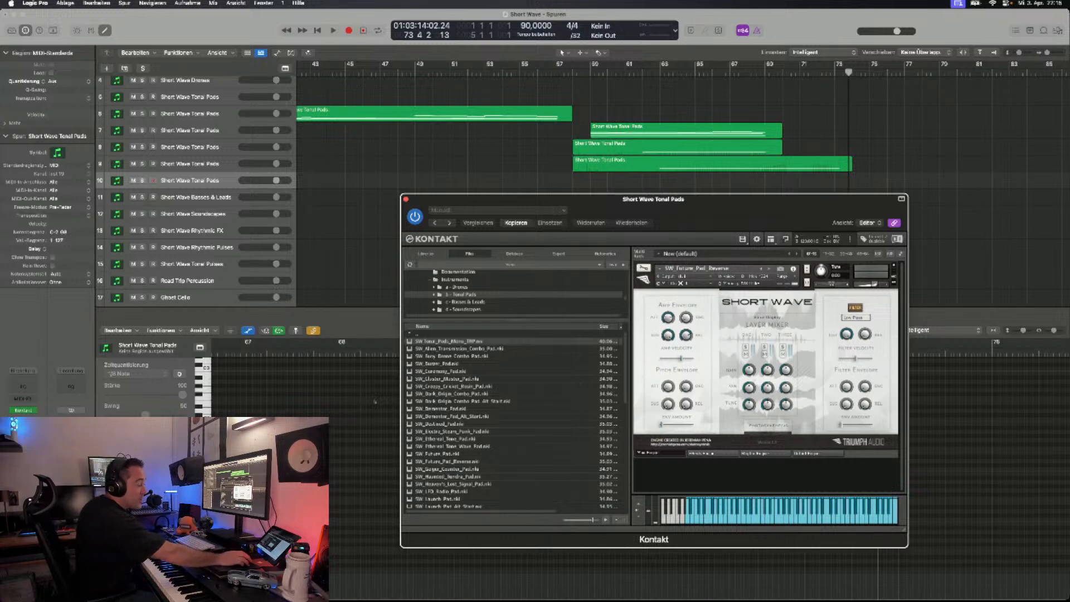
drag(653, 199, 655, 202)
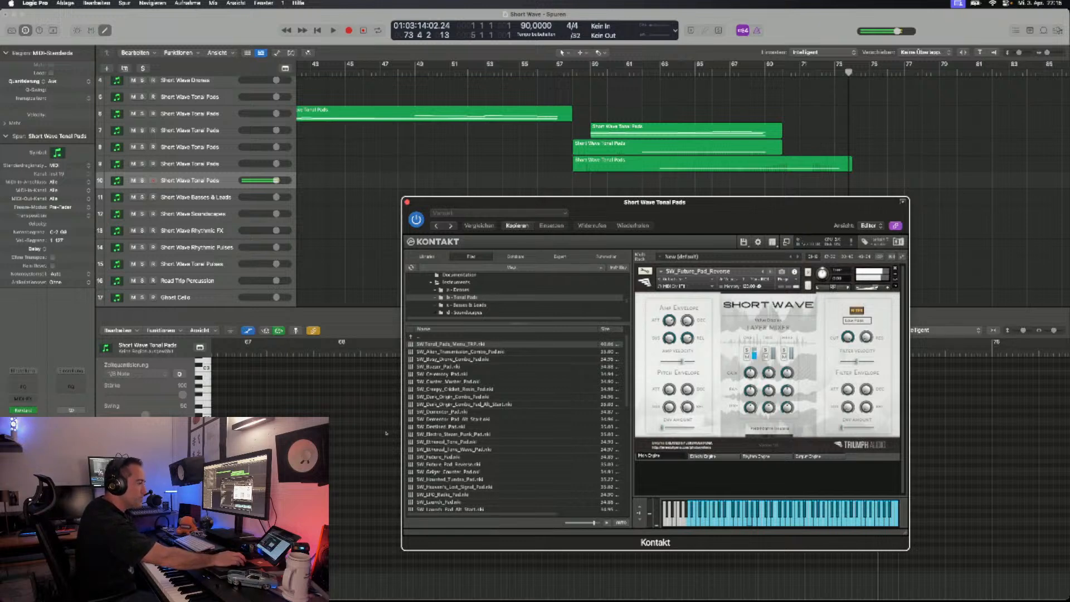
click(771, 271)
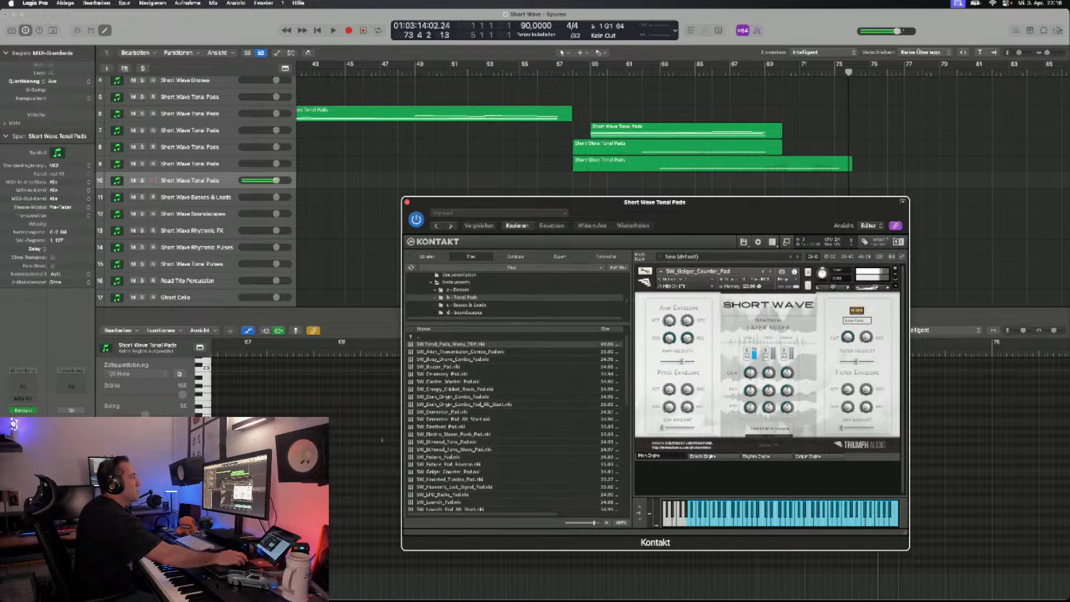
click(770, 271)
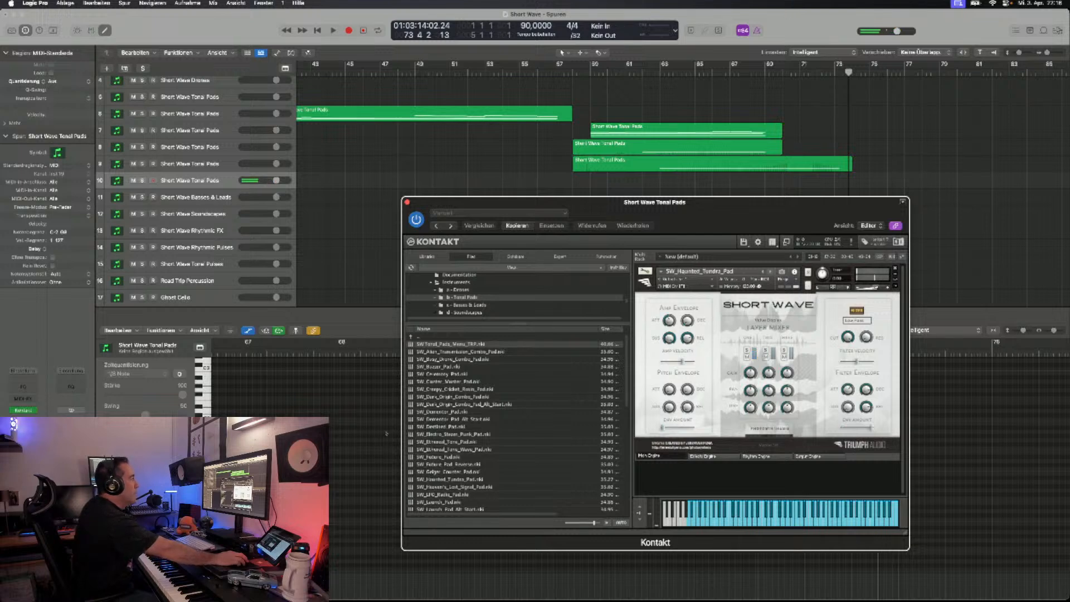
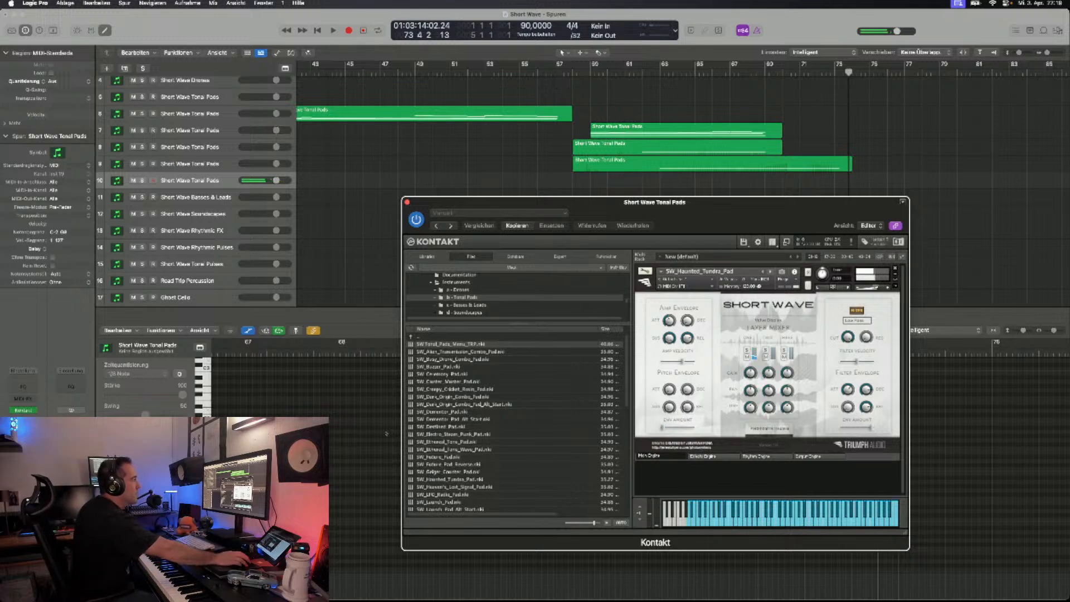
- Load SW_Heaven's_Lost_Signal_Pad on the sixth tonal pads track, audition it and look through the remaining tonal pad patches
click(771, 271)
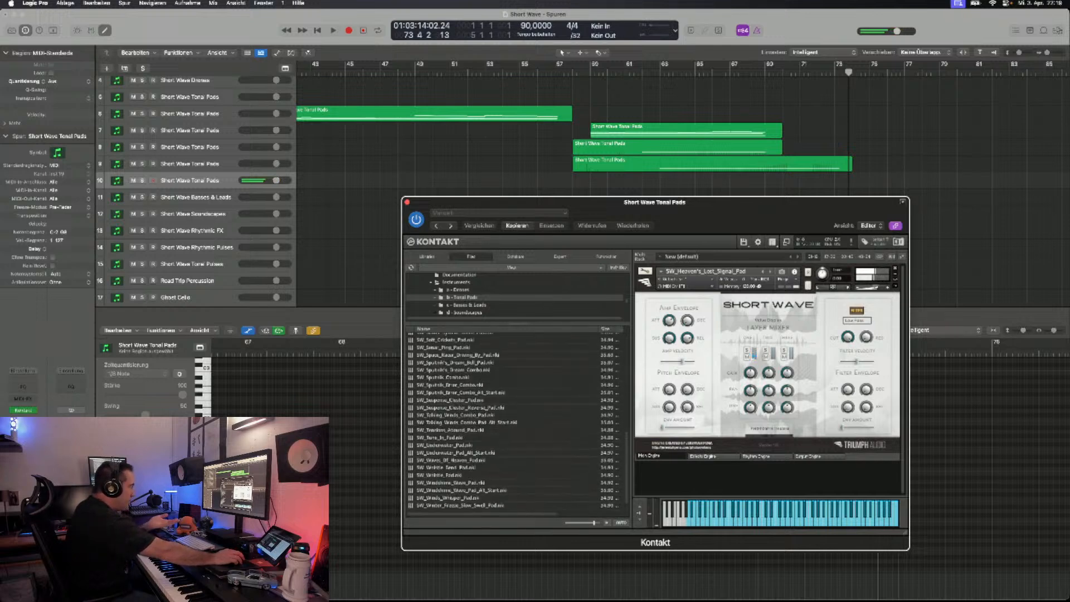
scroll(515, 421, down, 20)
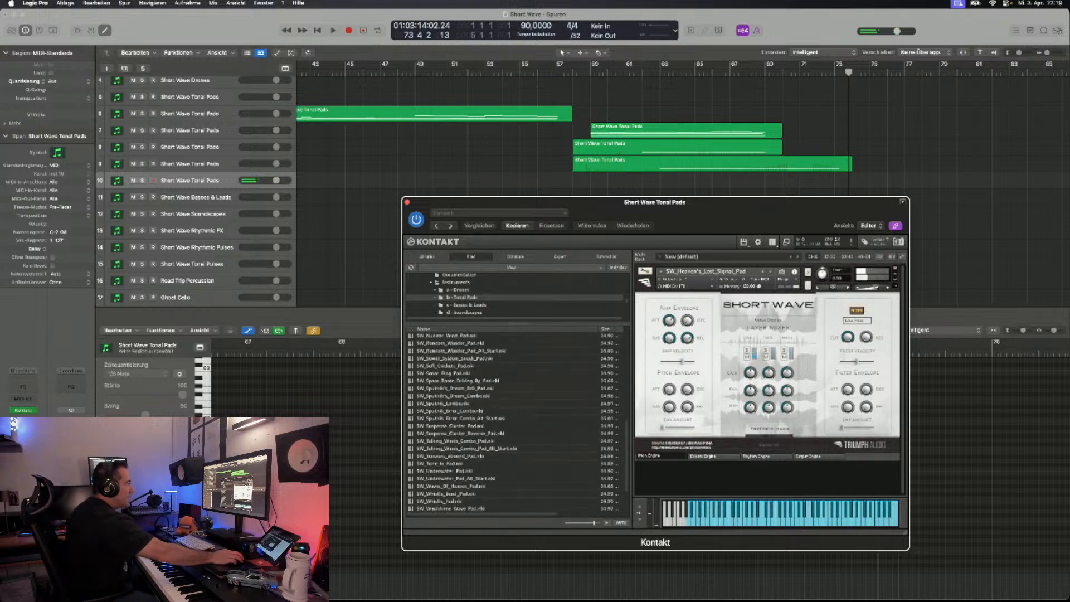
scroll(516, 421, up, 10)
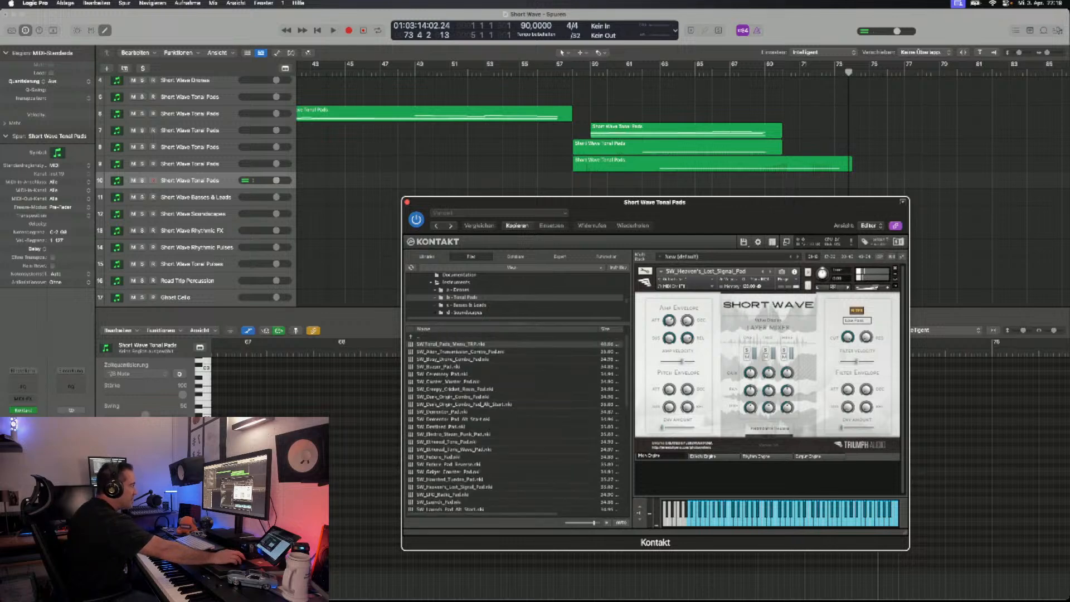
scroll(516, 421, down, 10)
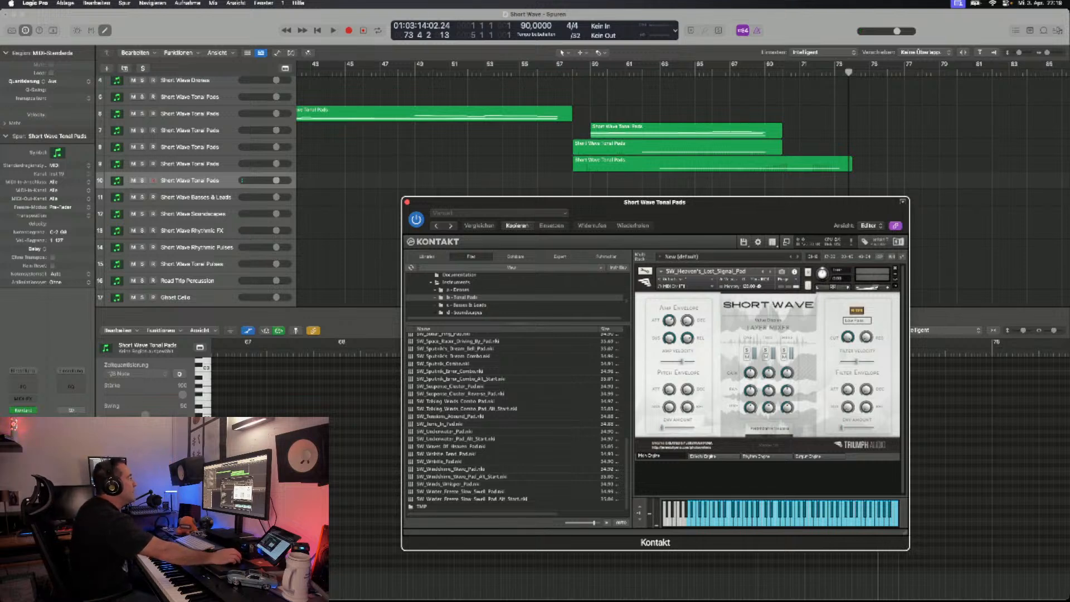
drag(655, 202, 661, 197)
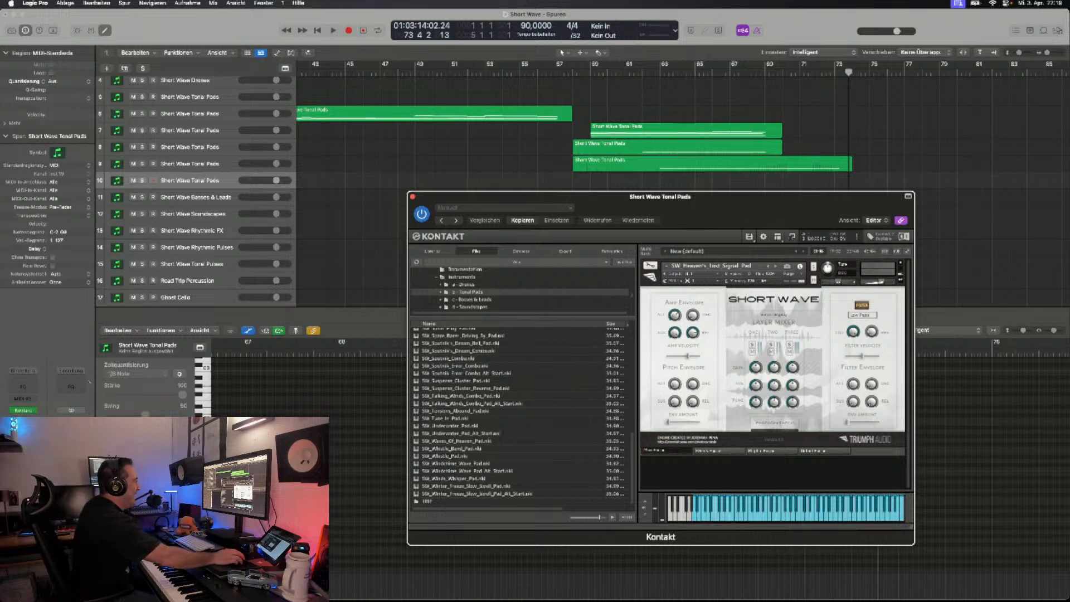
- On the Short Wave Basses & Leads track, remove the Cyborg bass instrument and load SW_Bass_of_War from the Basses & Leads folder
key(Down)
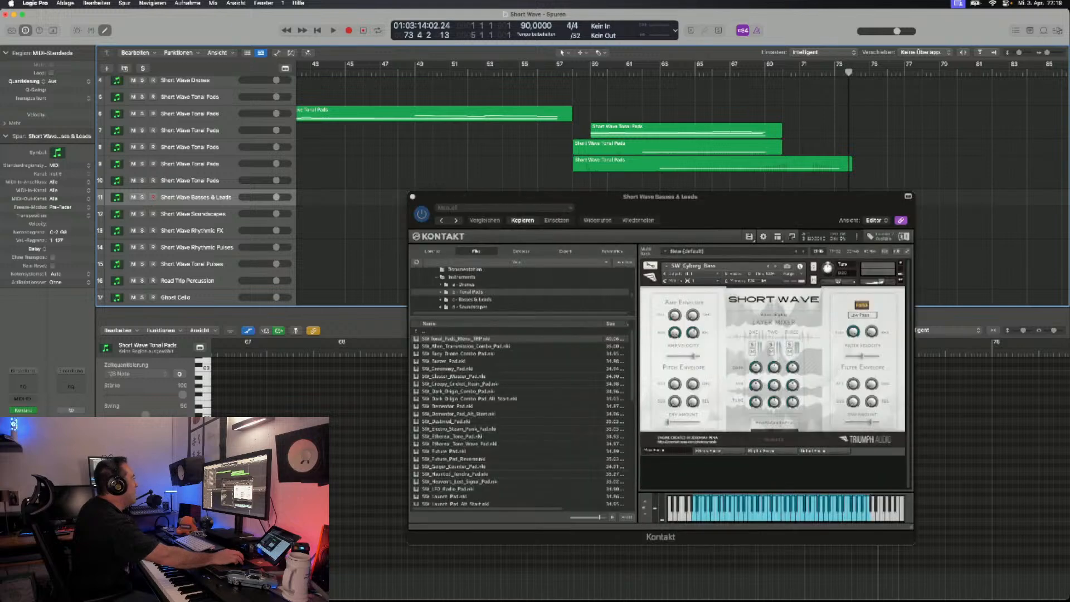
click(474, 300)
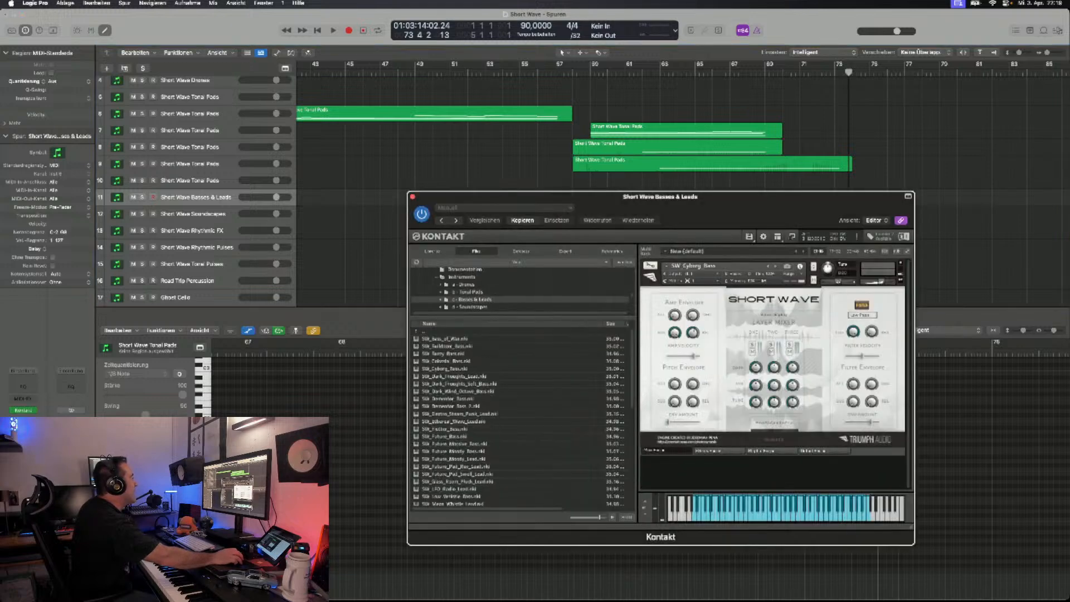
scroll(524, 418, down, 5)
scroll(524, 418, up, 5)
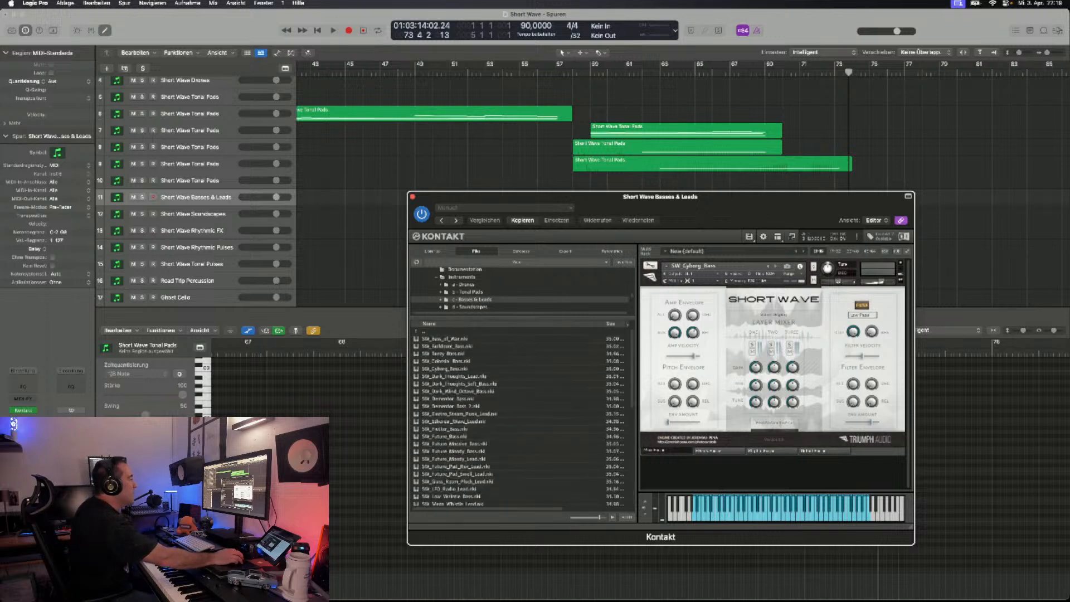
click(900, 263)
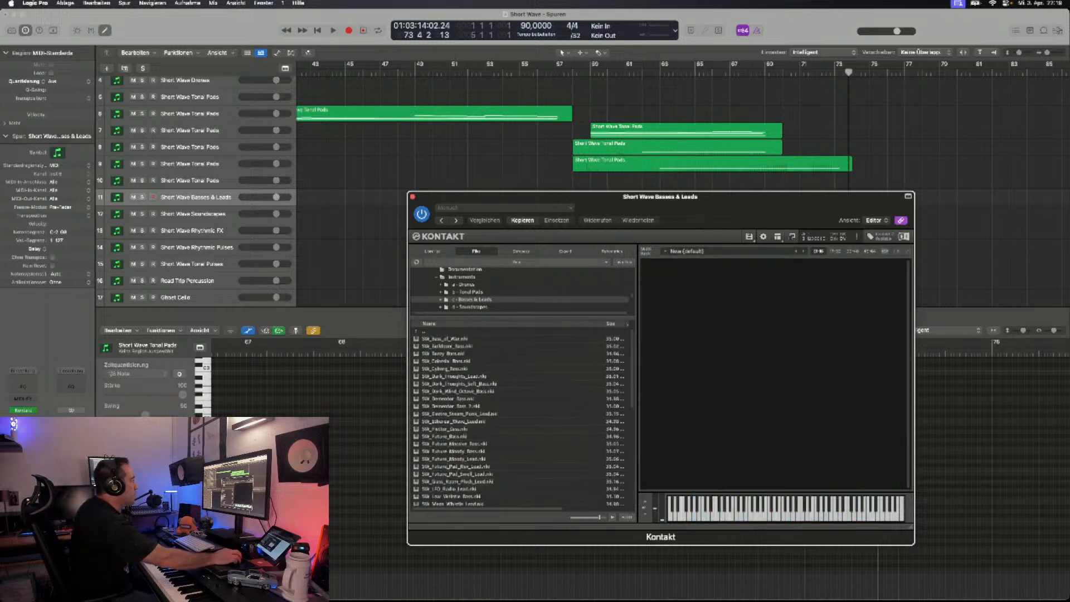
double_click(445, 339)
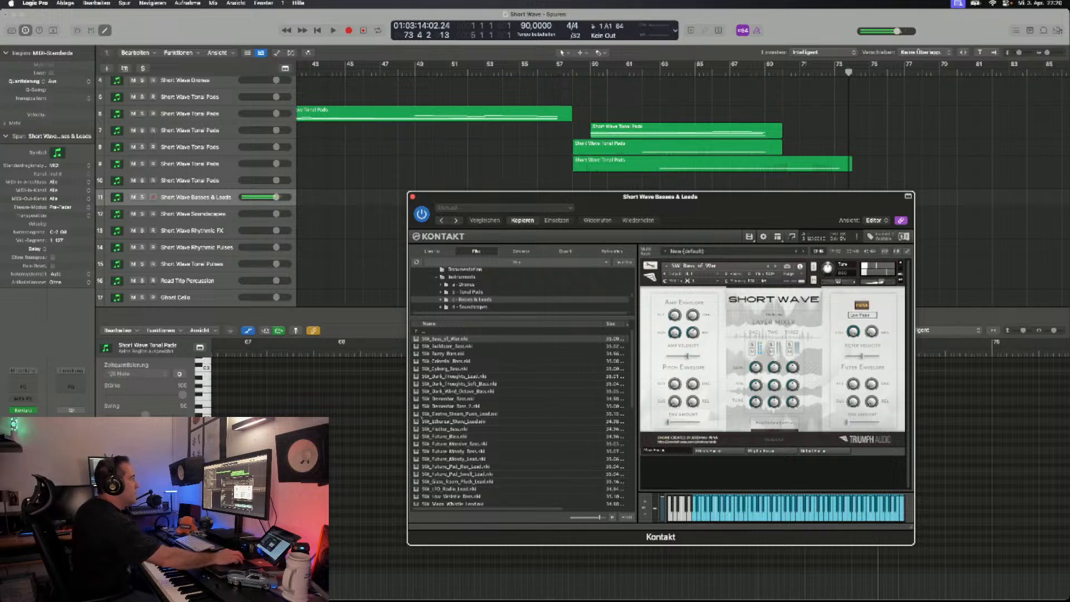
- Audition the following bass patches on the Basses & Leads track: SW_Bulldozer_Bass, SW_Buzzy_Bass, SW_Colossal_Bass and SW_Cyborg_Bass
click(775, 266)
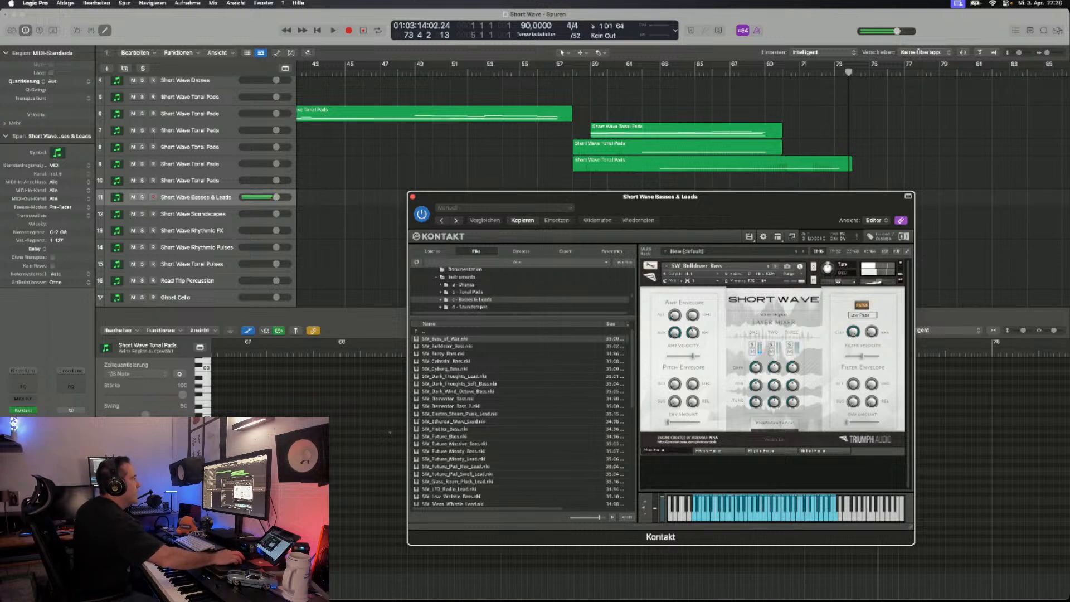
click(776, 266)
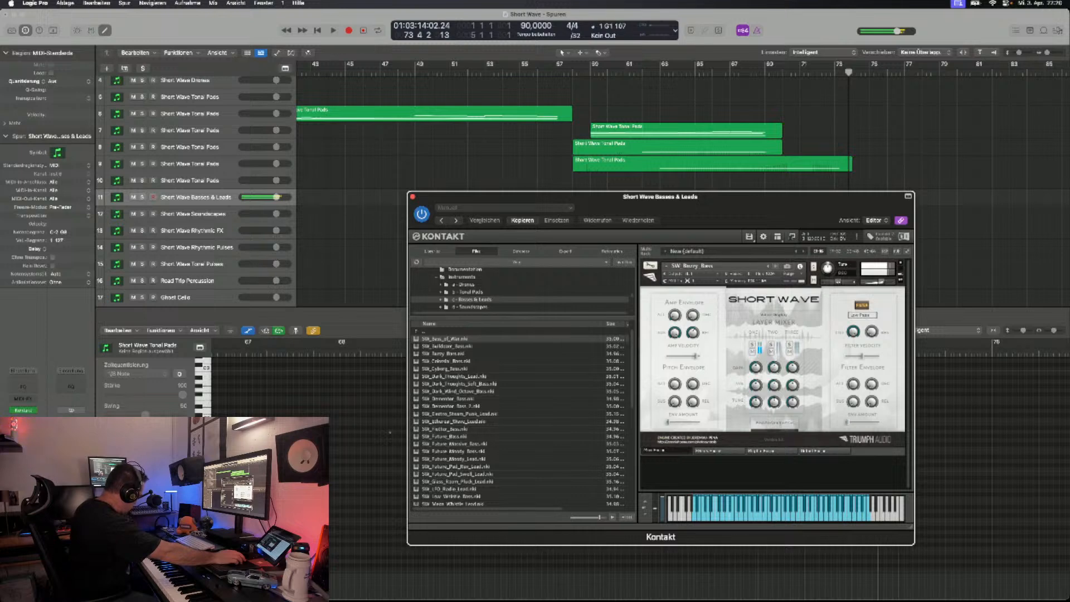
click(775, 266)
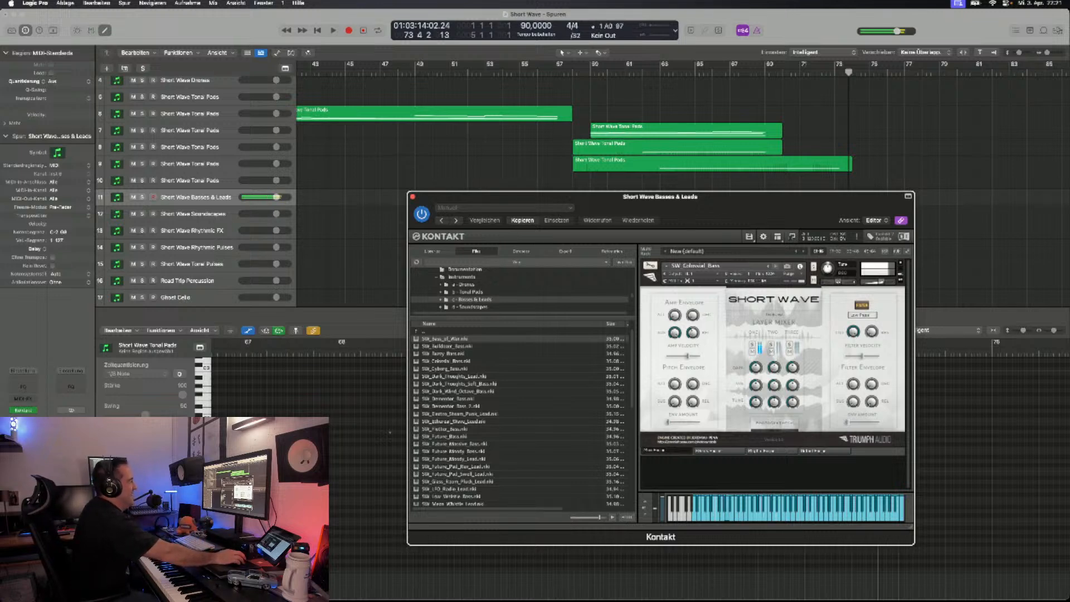
click(776, 266)
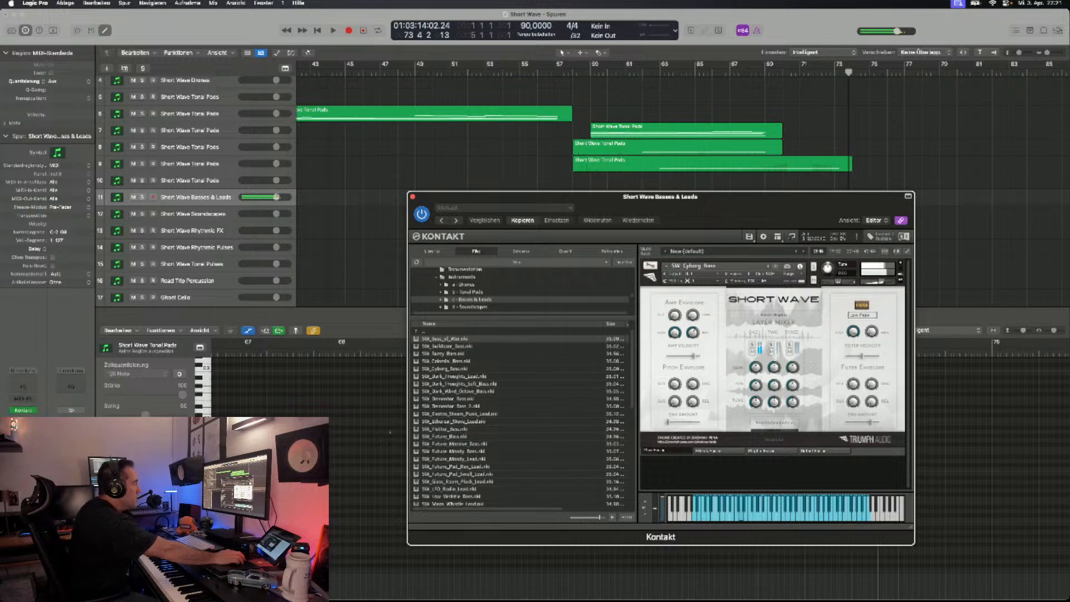
- Audition SW_Dark_Thoughts_Lead, SW_Dark_Thoughts_Soft_Bass, SW_Dark_Wind_Octave_Bass, SW_Electro_Steam_Punk_Lead and SW_Ethereal_Wave_Lead on the Basses & Leads track
click(775, 266)
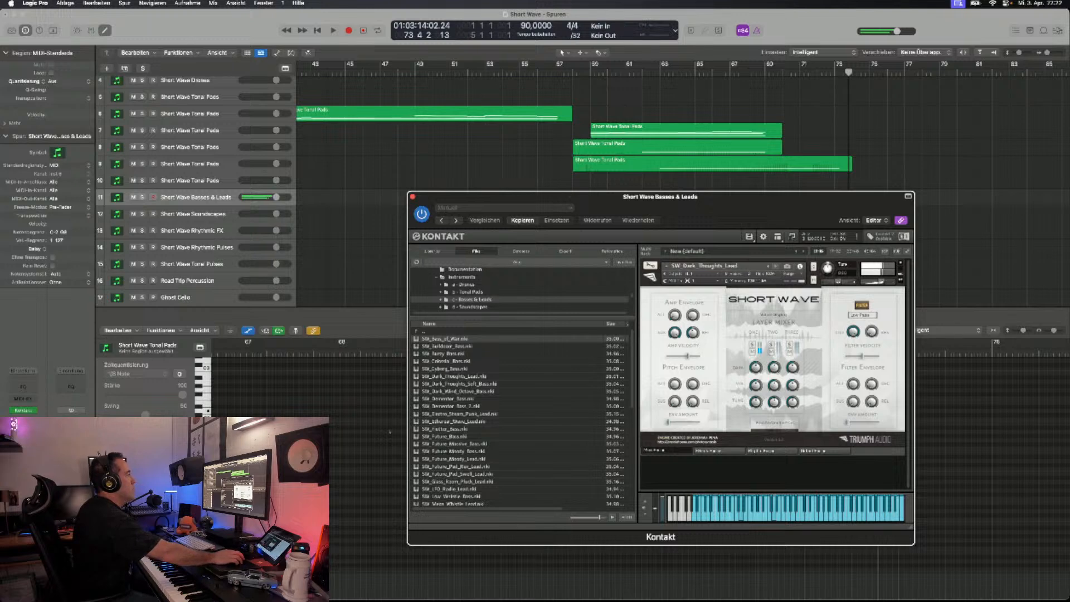
click(776, 266)
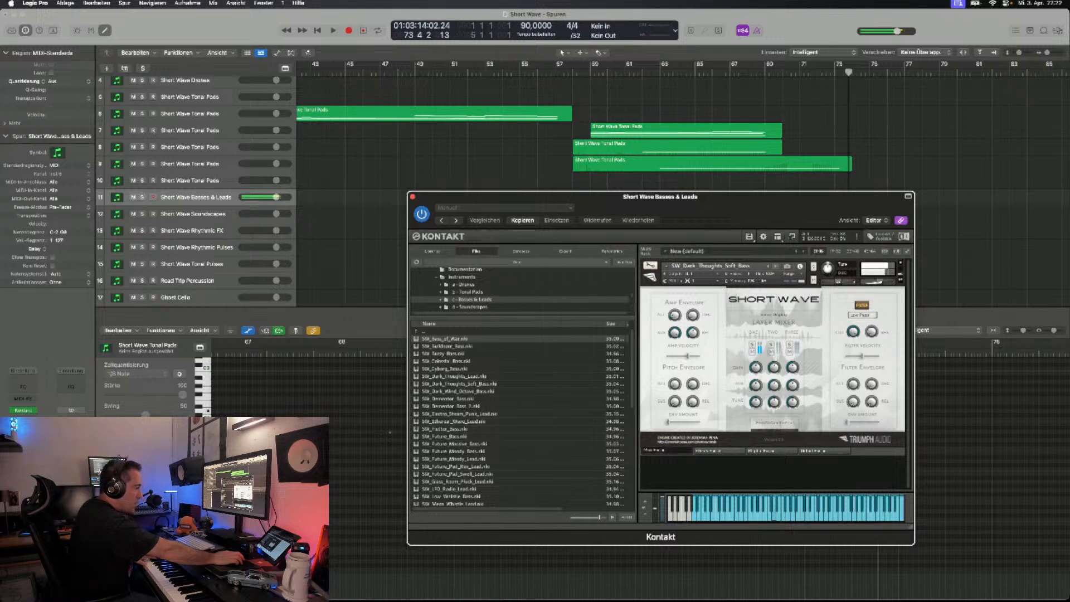
click(775, 267)
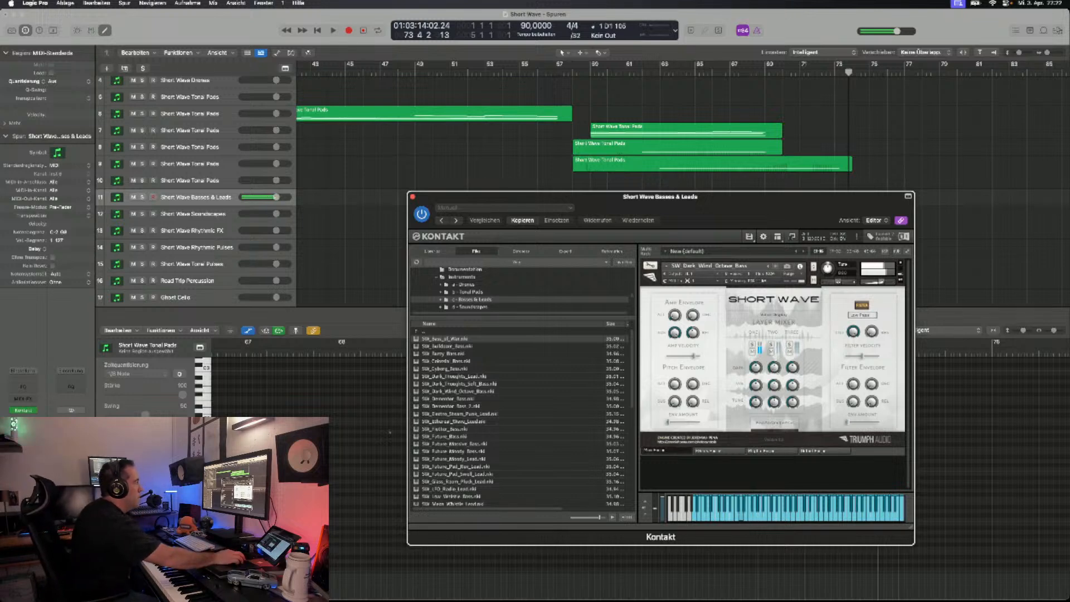
click(776, 266)
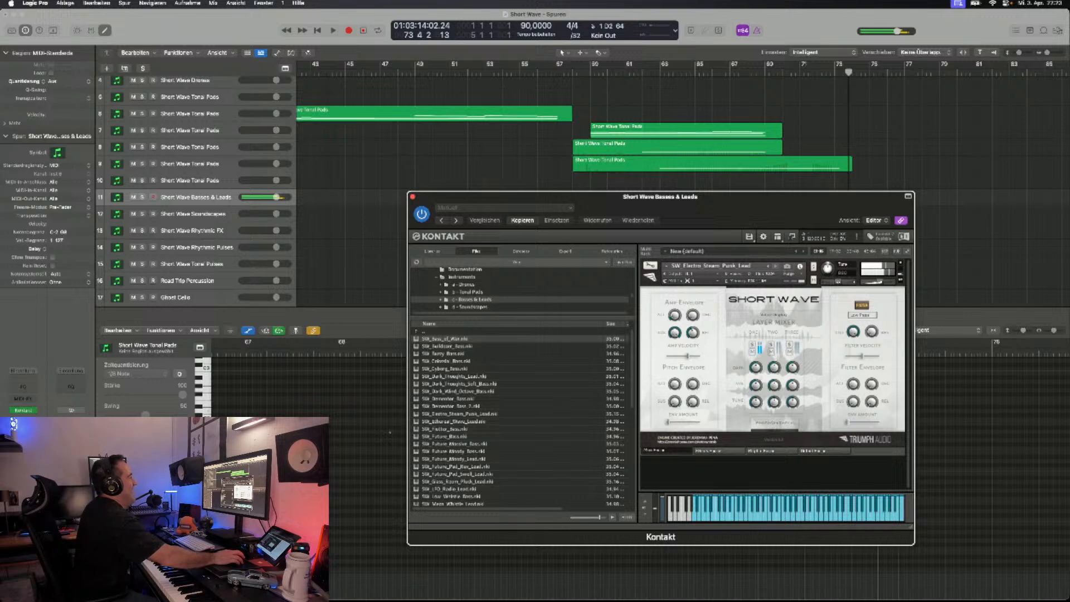
click(776, 266)
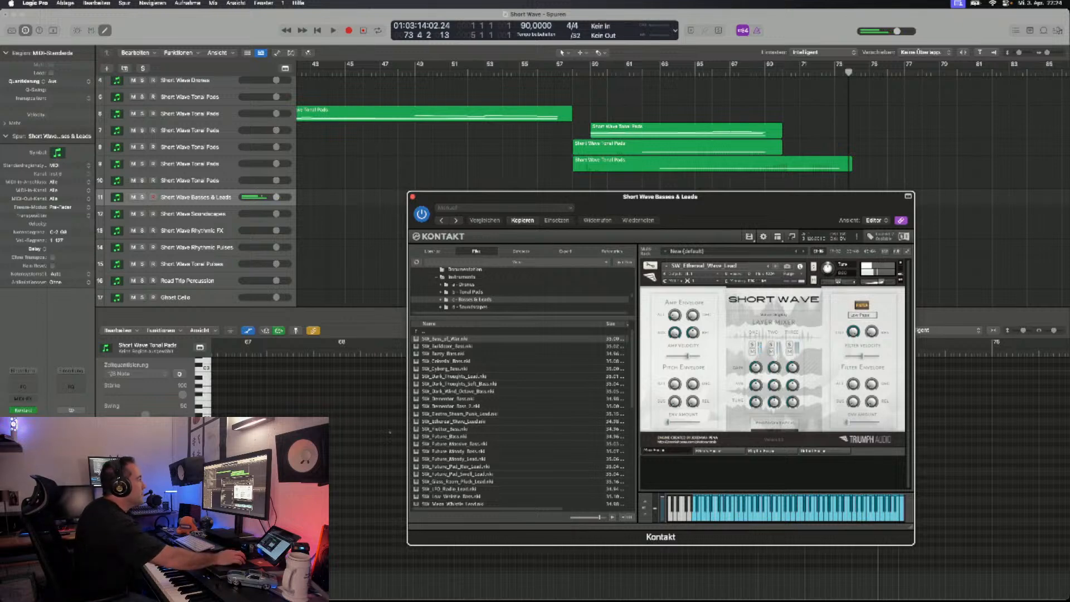
- Step through SW_Flutter_Bass, SW_Future_Bass, SW_Future_Massive_Bass and SW_Future_Moody_Bass to SW_Future_Moody_Lead, playing each patch
click(776, 266)
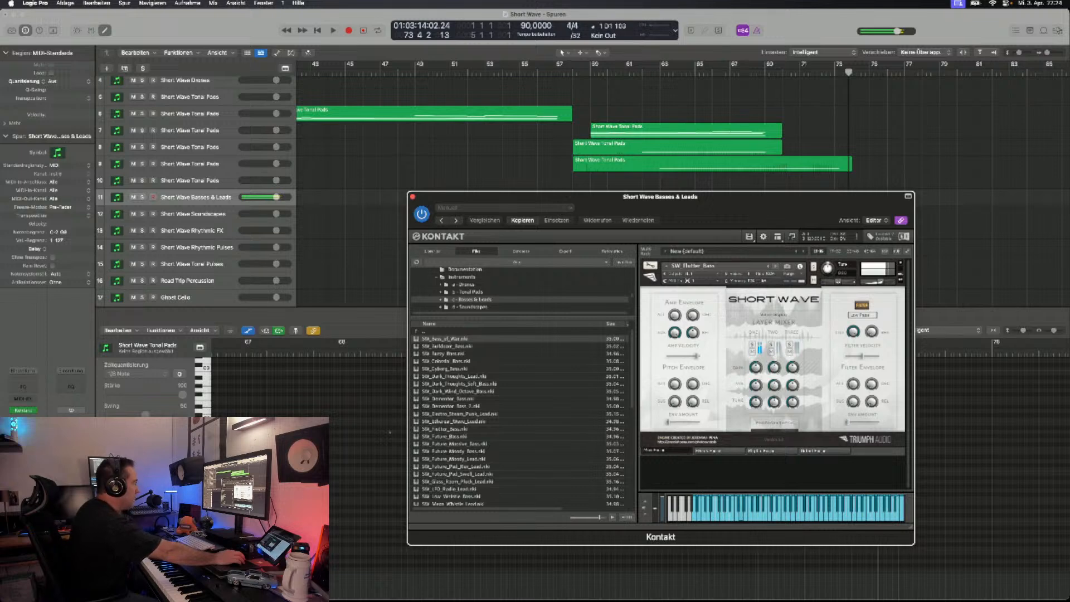
click(776, 267)
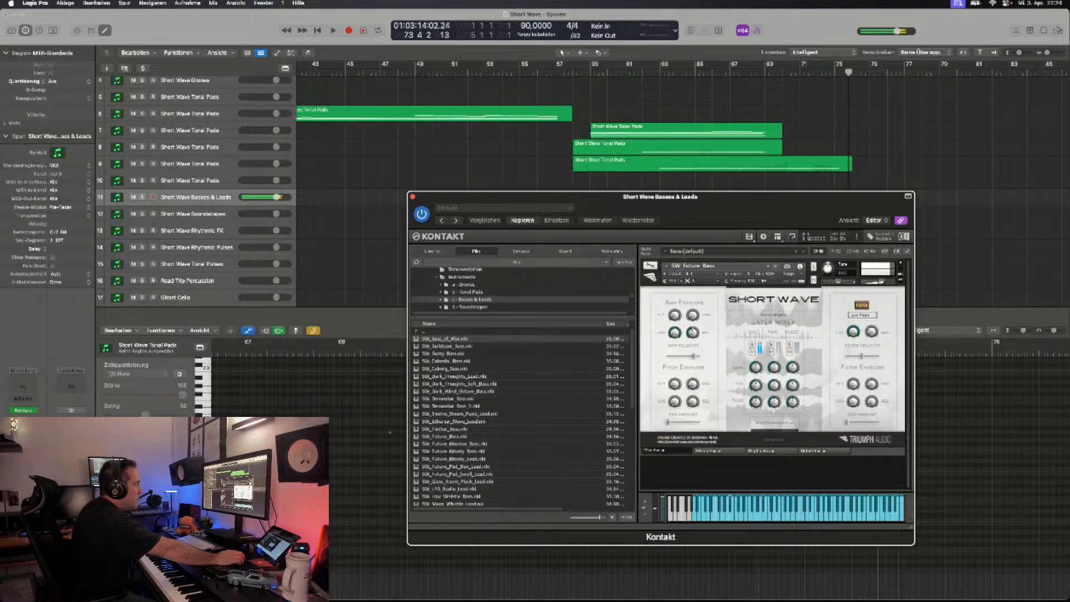
click(776, 266)
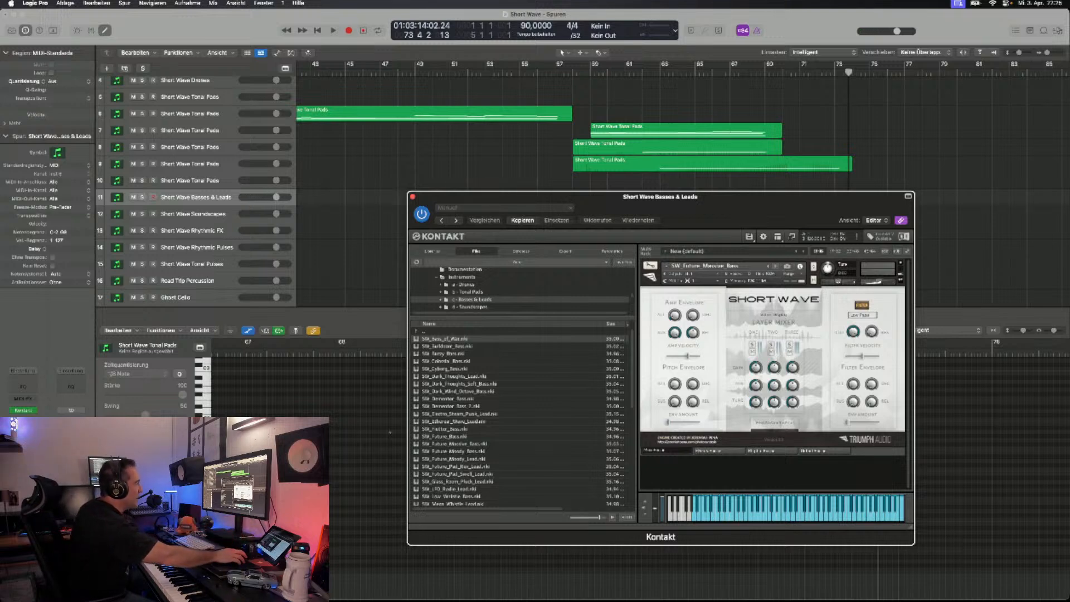
click(776, 267)
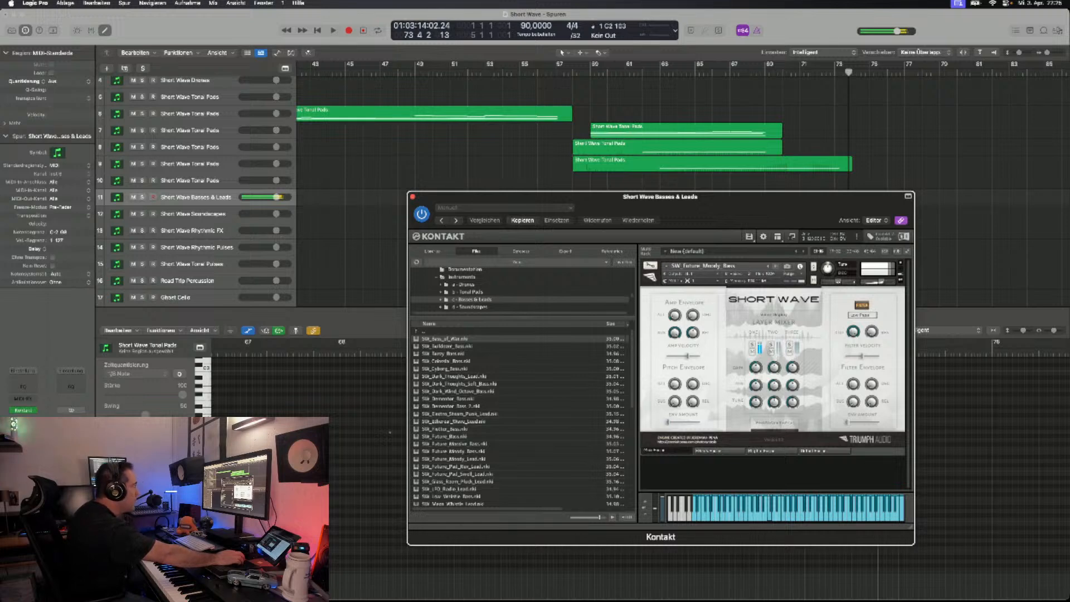
click(776, 267)
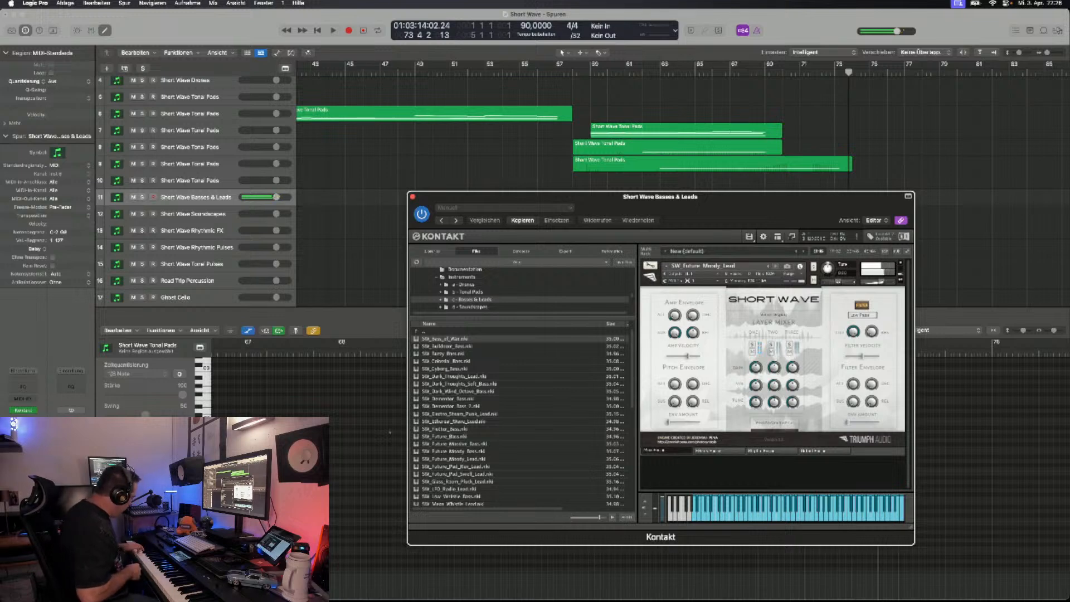
- Step through the two Future_Pad leads, SW_Glass_Room_Pluck_Lead, SW_LFO_Radio_Lead and SW_Low_Whistle_Bass to SW_Mega_Whistle_Lead, auditioning each
click(775, 266)
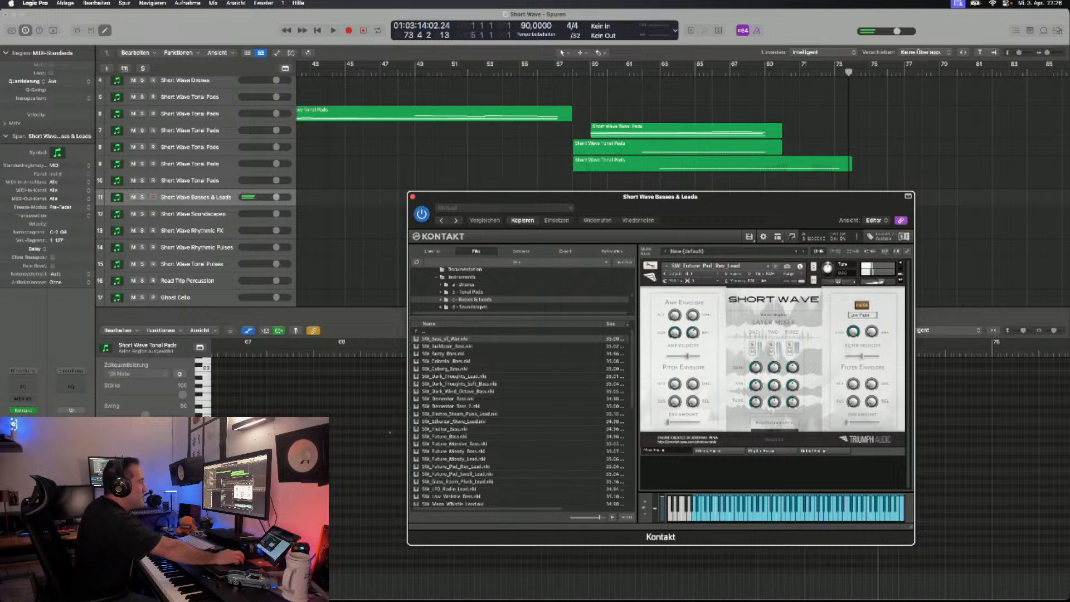
click(775, 266)
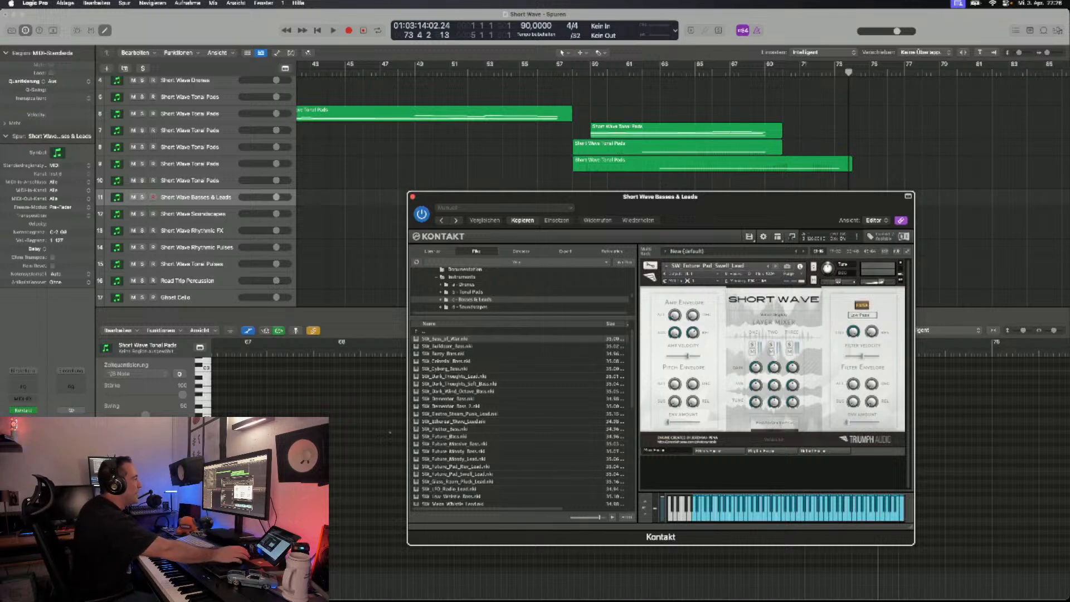
click(775, 266)
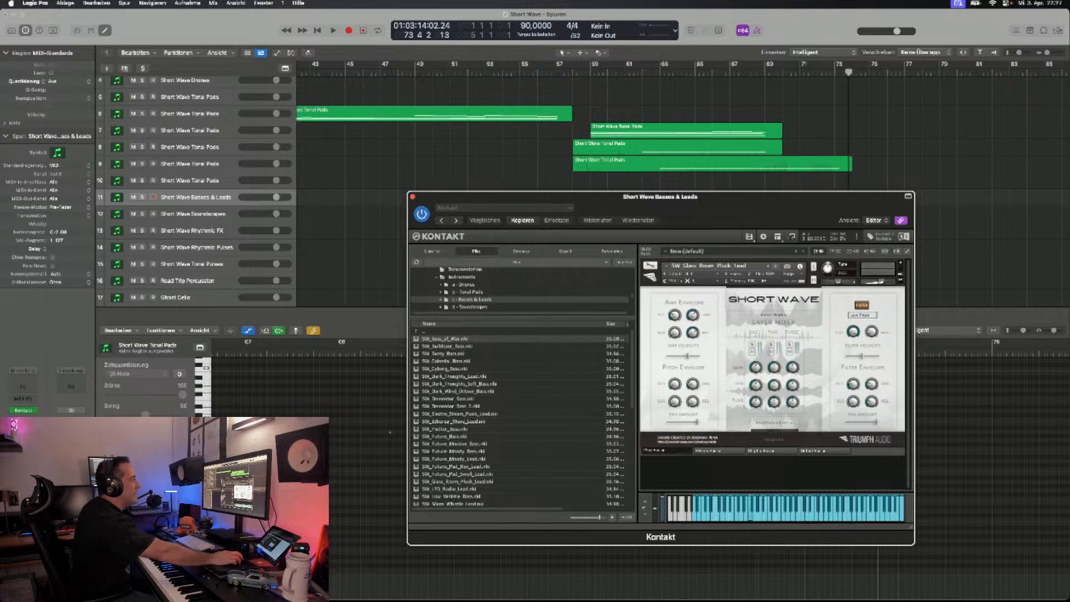
click(776, 266)
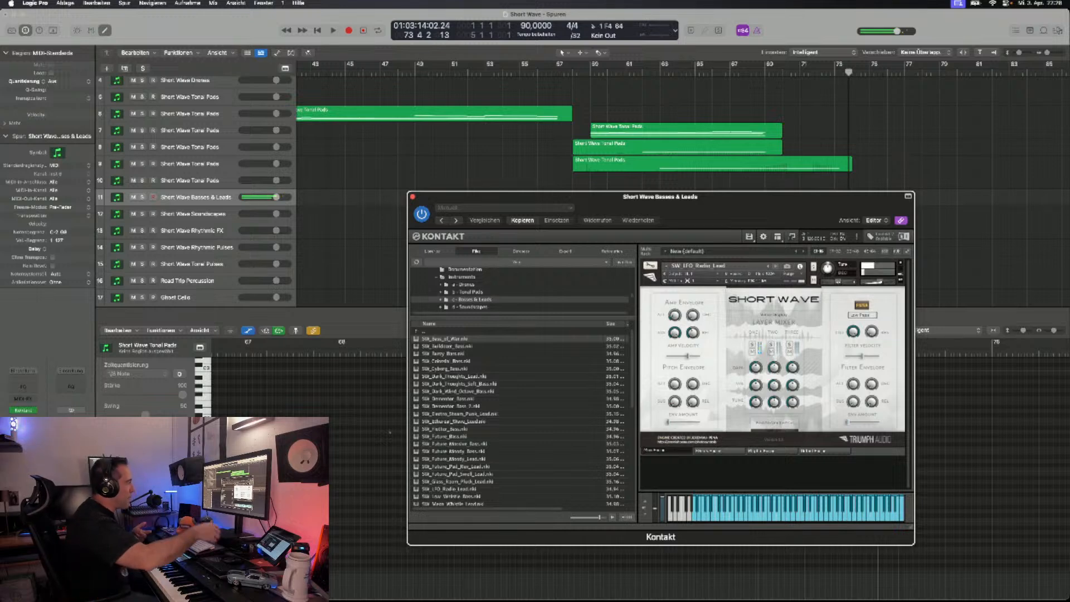
click(775, 266)
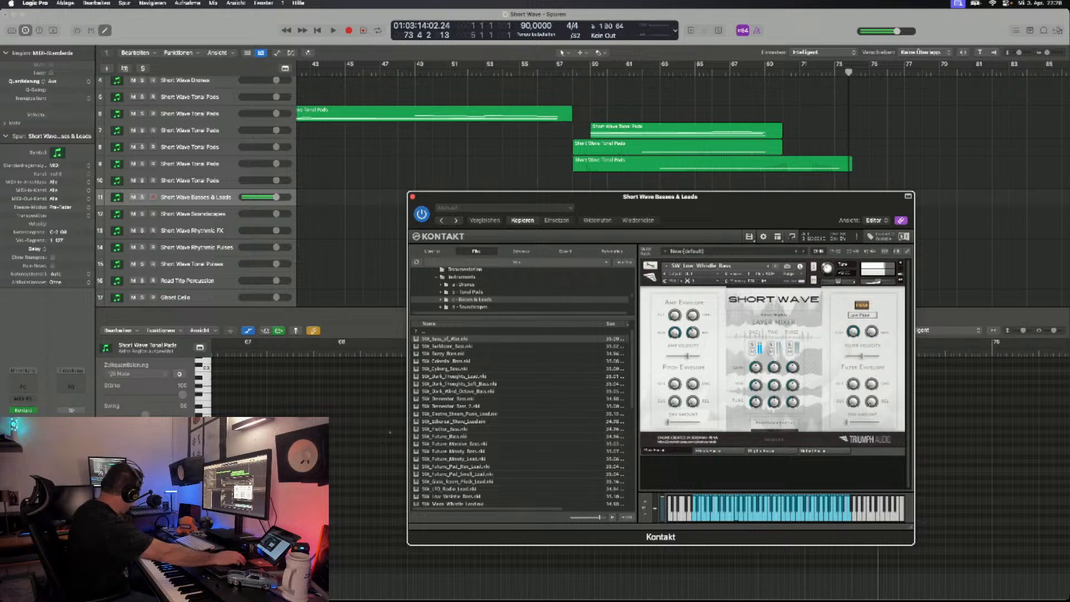
click(776, 266)
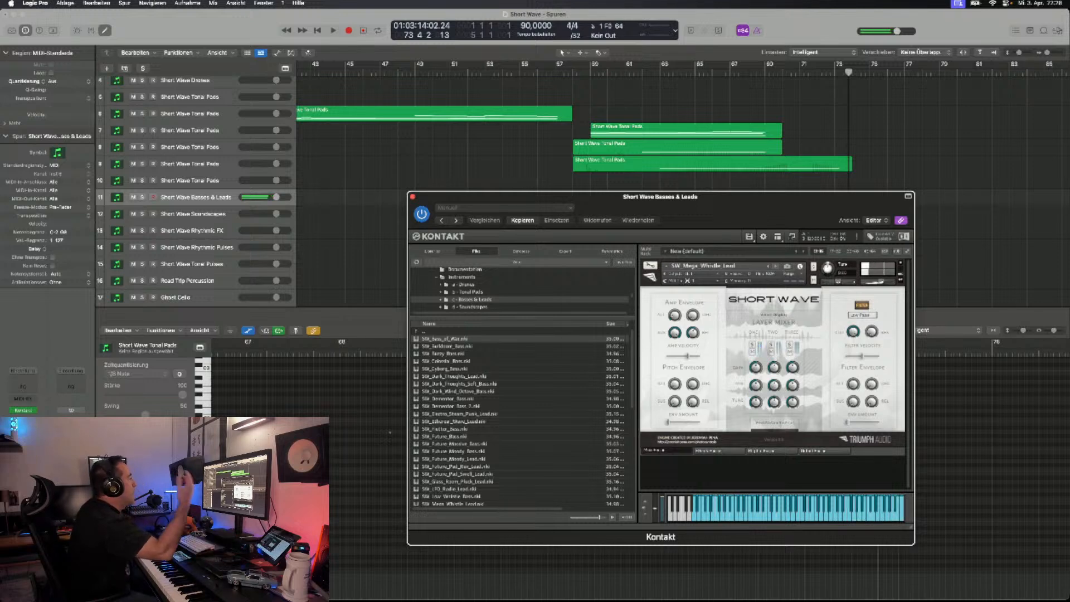
- Look through the rest of the basses and leads patches, then switch to the Short Wave Soundscapes track and audition its loaded patch
scroll(521, 418, down, 10)
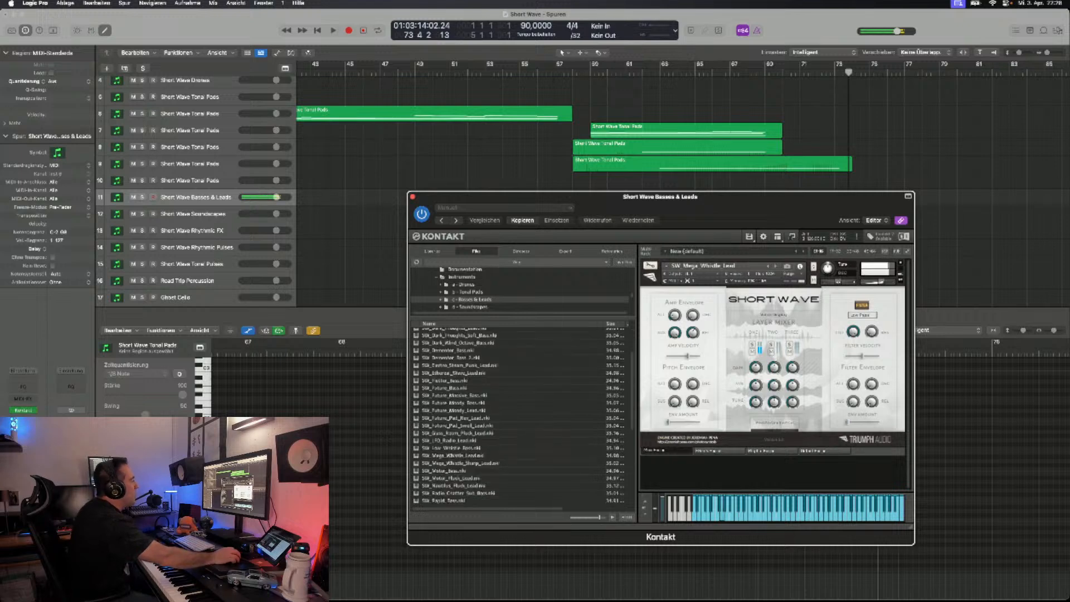
scroll(521, 418, up, 10)
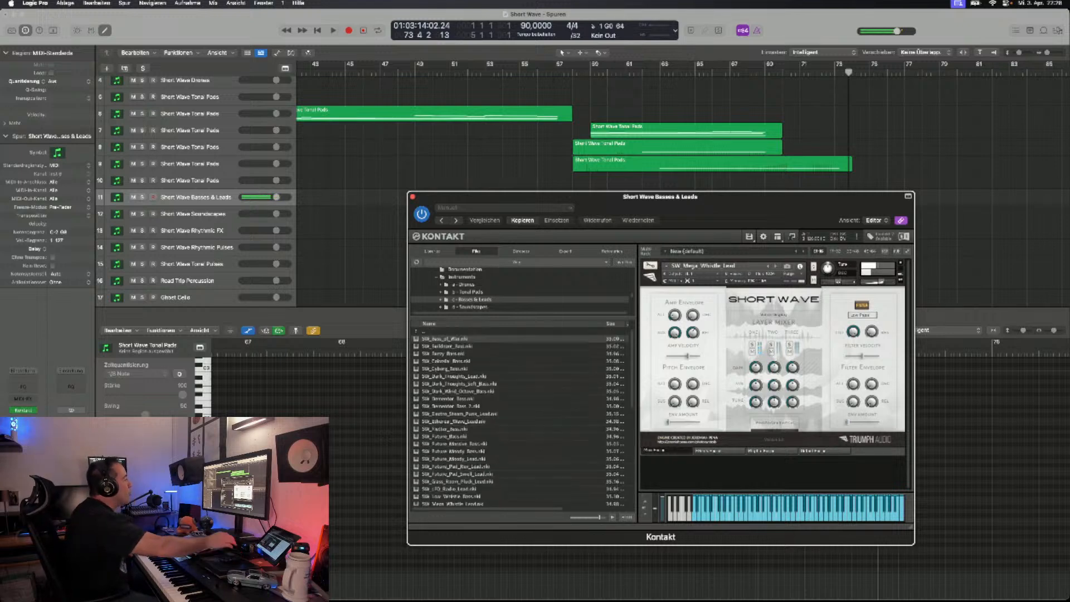
scroll(521, 418, down, 10)
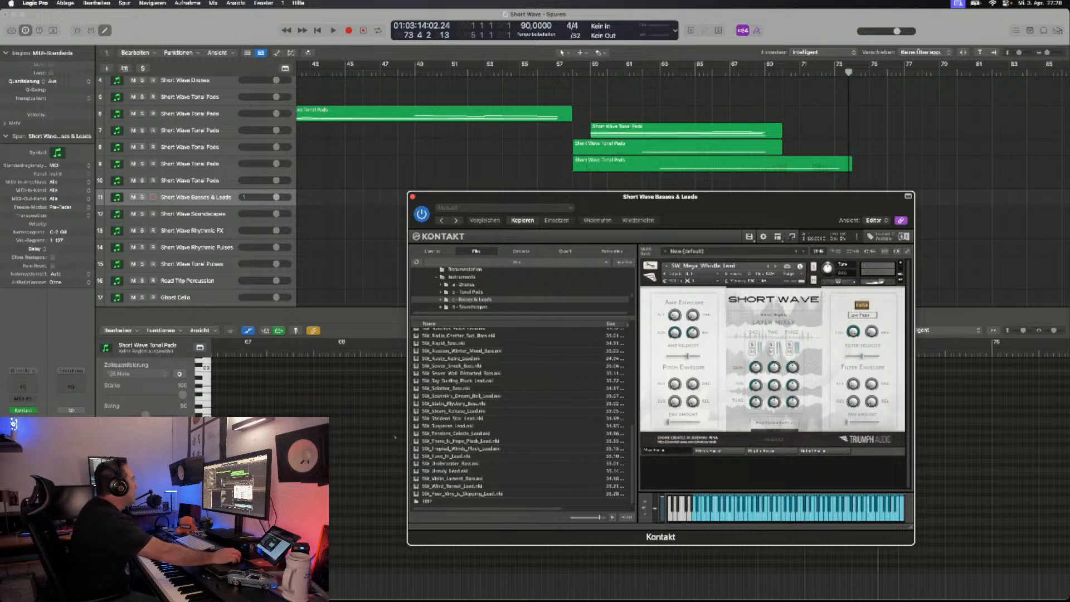
scroll(521, 287, down, 3)
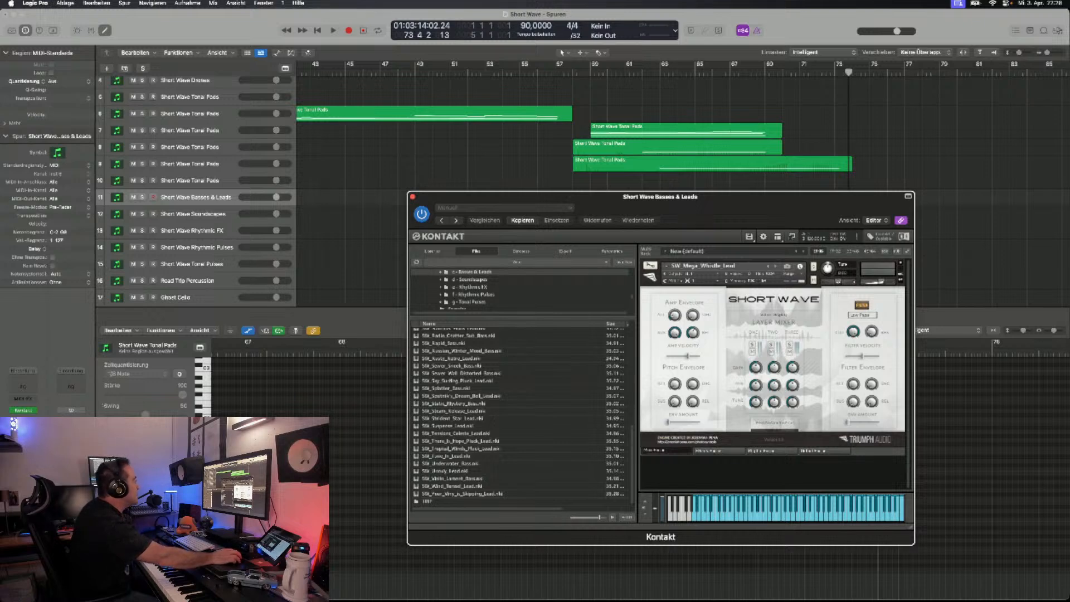
click(193, 215)
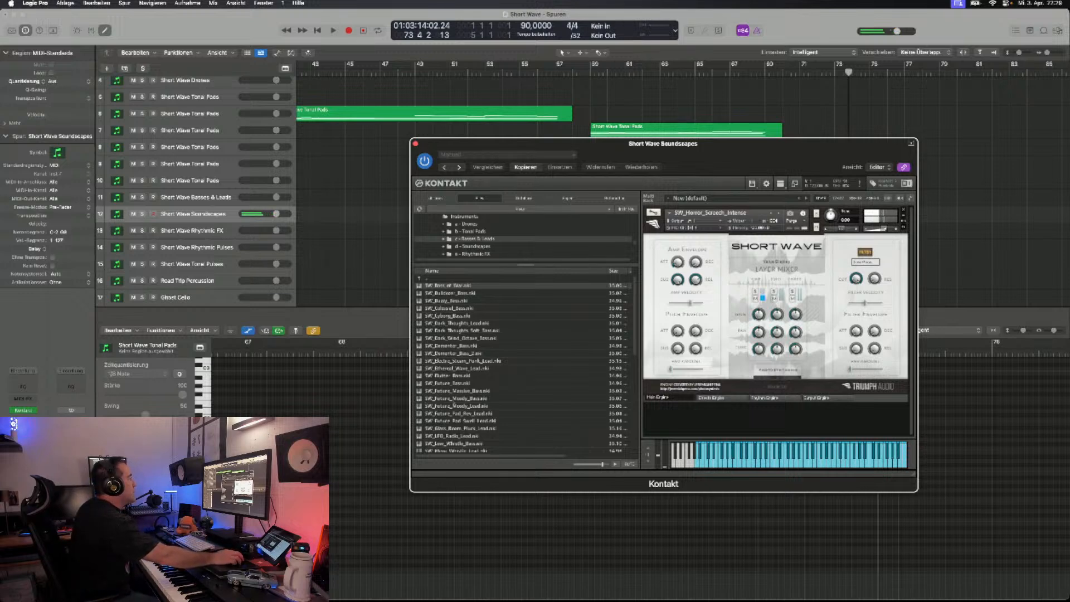
- Load SW_Short_Events_Menu_1_TRP from the d - Soundscapes folder in place of the current patch and audition the short events menus
click(779, 213)
click(472, 247)
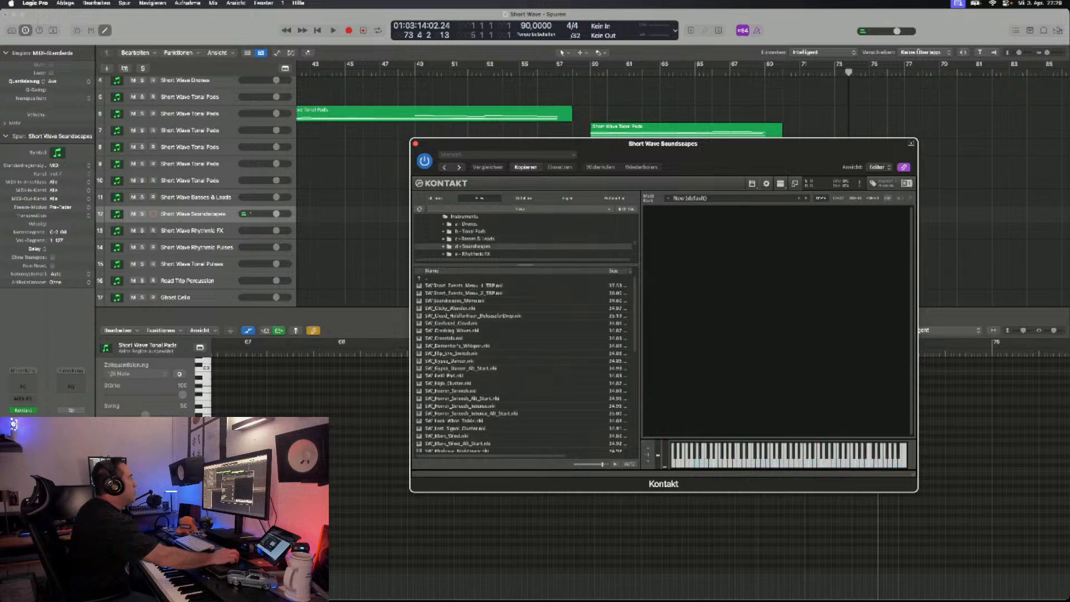
double_click(463, 285)
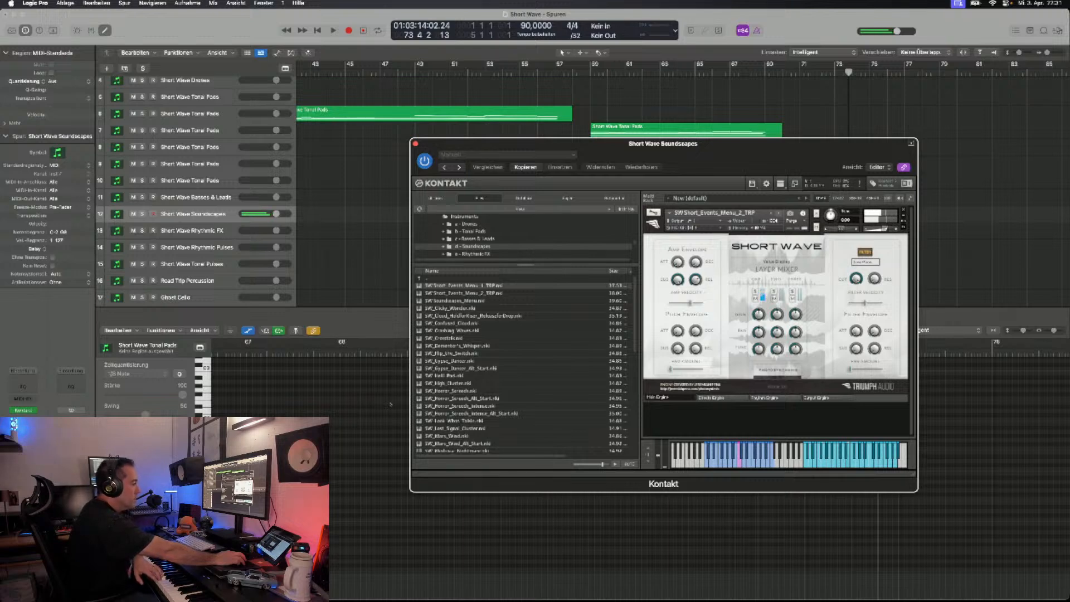
- Audition SW_Clicky_Wander, the cloud hold-for-riser patch, SW_Confused_Cloud and SW_Crashing_Waves on the Soundscapes track
click(778, 213)
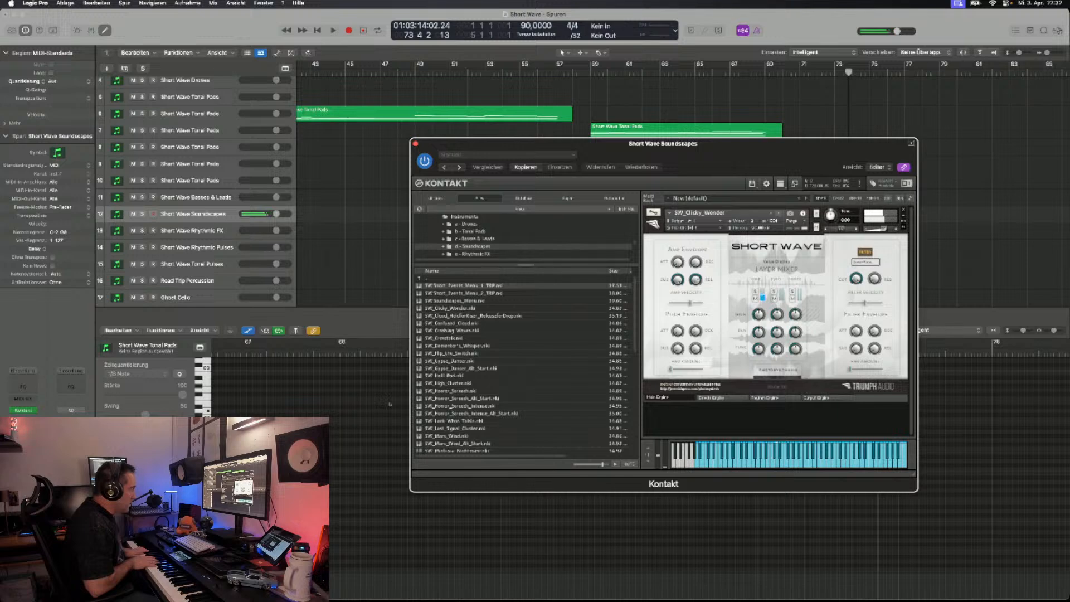
click(778, 213)
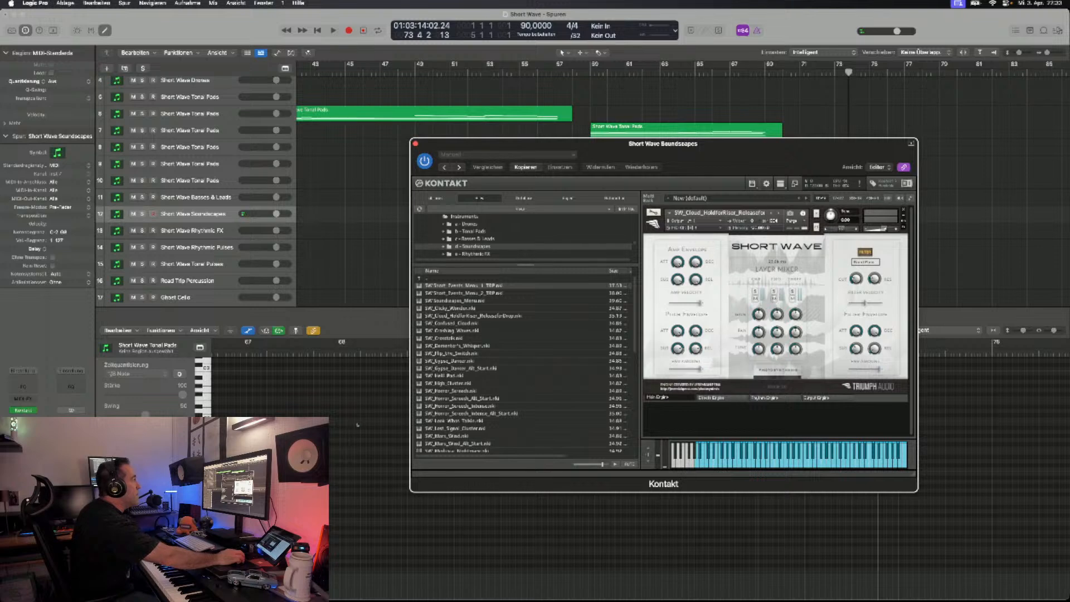
click(779, 214)
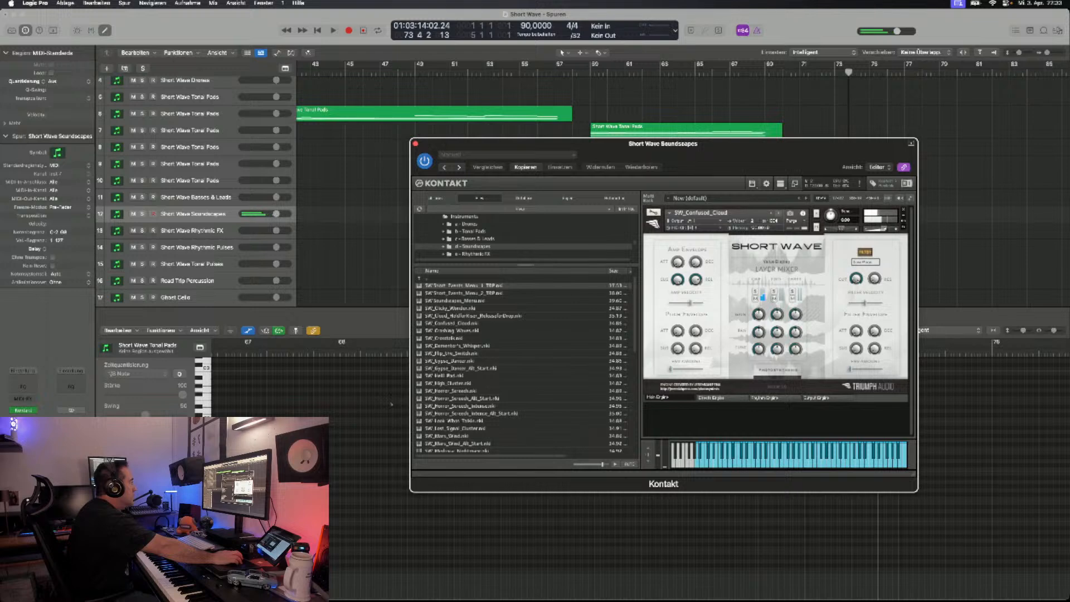
click(779, 213)
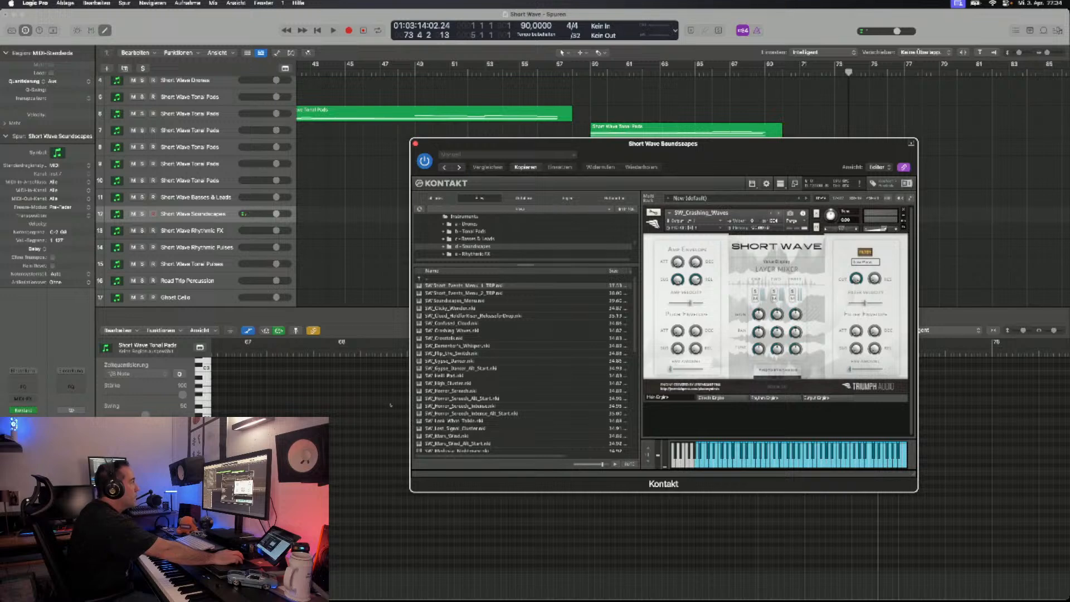
- Step through the following soundscapes past SW_Gypsy_Dancer to SW_Heli_Pad and play the pad
click(779, 213)
click(779, 213)
click(779, 213)
click(779, 213)
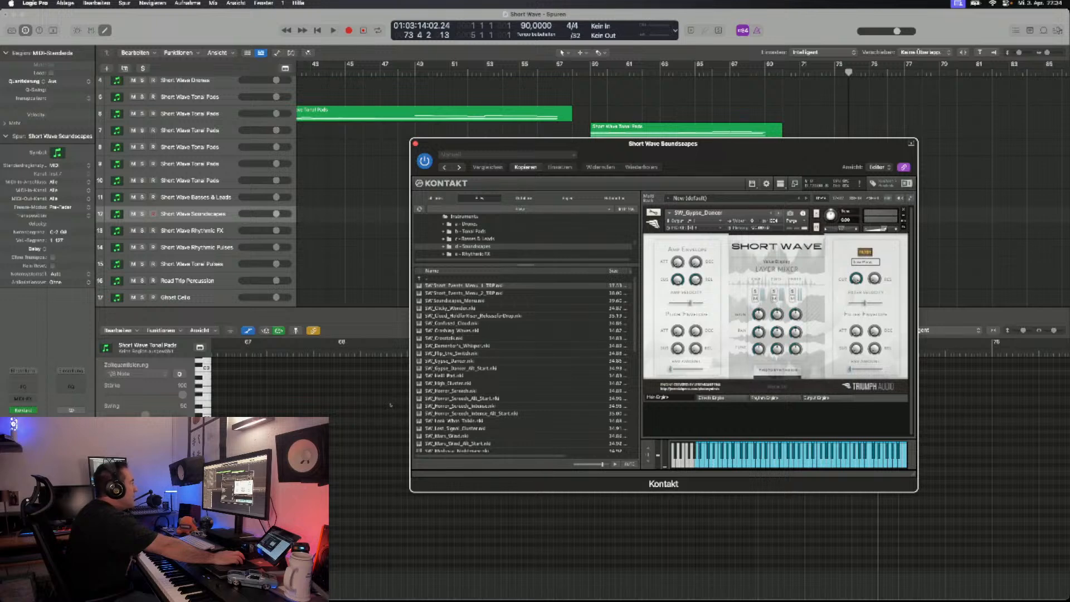
click(778, 213)
click(778, 213)
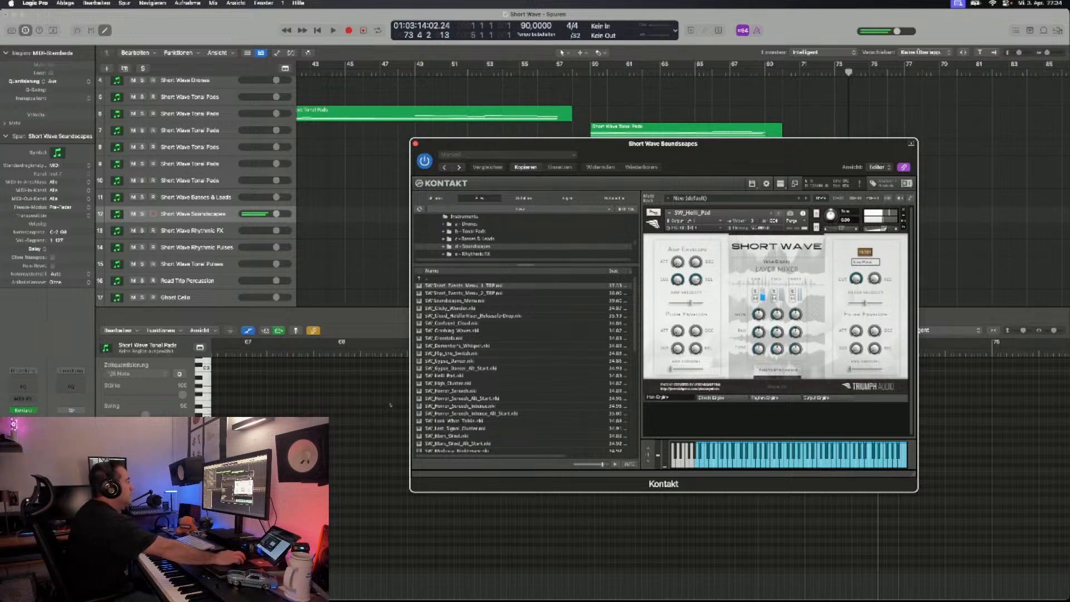
- Skip through the Horror Screech patches as far as SW_Mars_Wind, then go back to SW_Look_Whos_Talkin and audition it
click(779, 213)
click(779, 213)
click(779, 213)
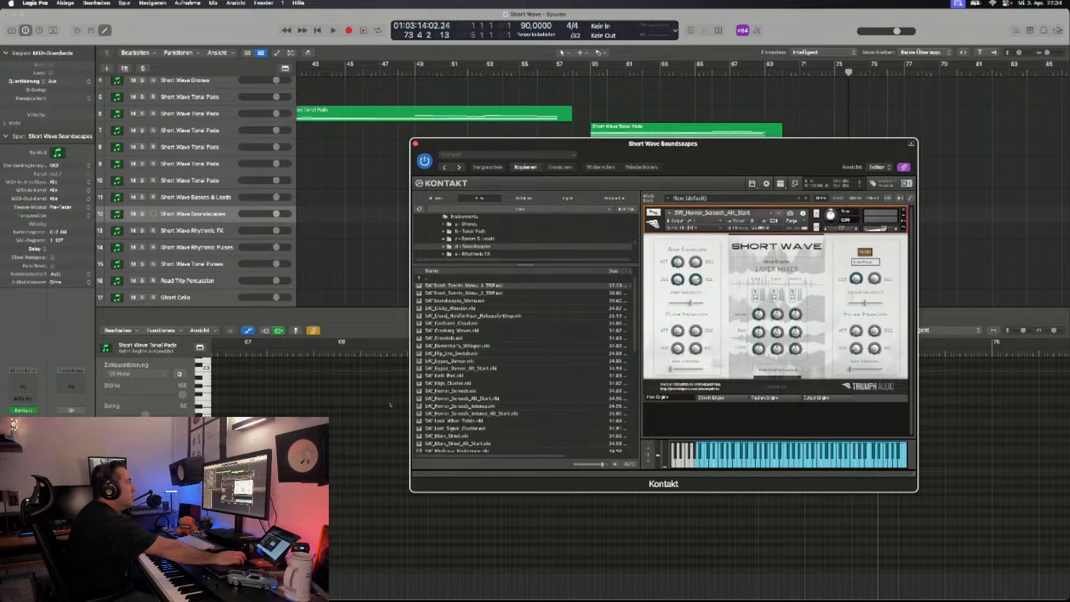
click(779, 213)
click(779, 213)
click(778, 213)
click(779, 213)
click(779, 213)
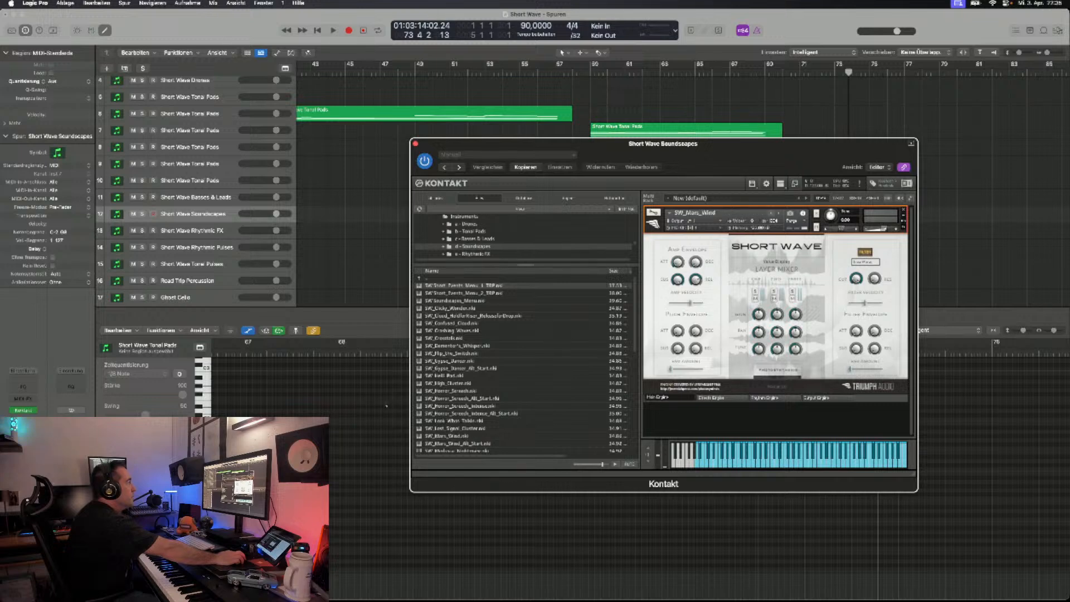
click(772, 213)
click(772, 213)
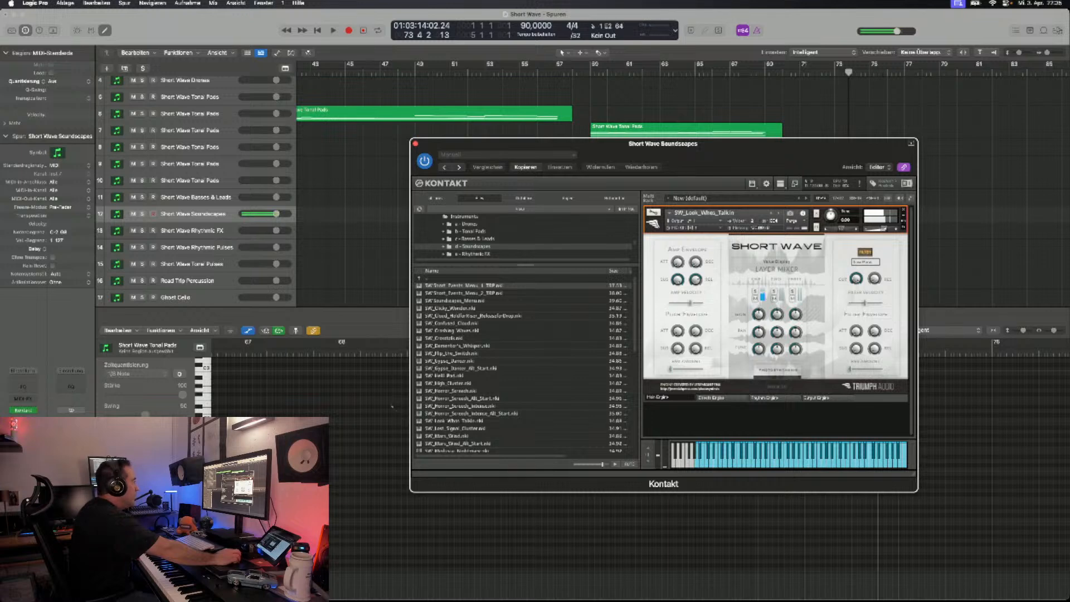
- Audition SW_Mars_Wind and SW_Medusas_Nightmare, then load SW_Medusas_Nightmare_Alt_Start
scroll(524, 362, down, 3)
scroll(524, 362, down, 4)
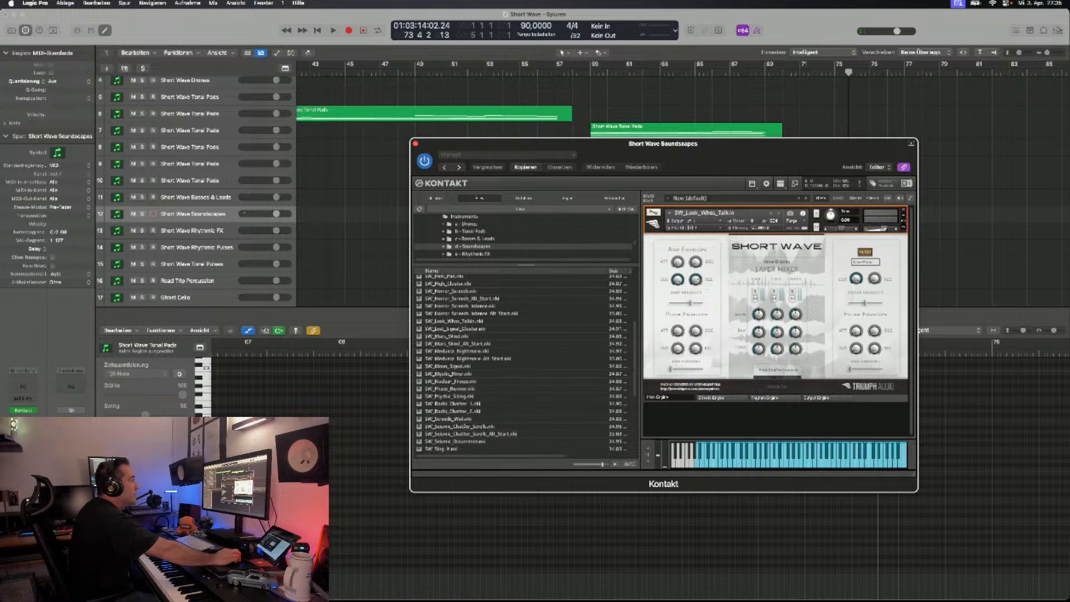
click(779, 213)
click(779, 213)
click(778, 213)
click(772, 213)
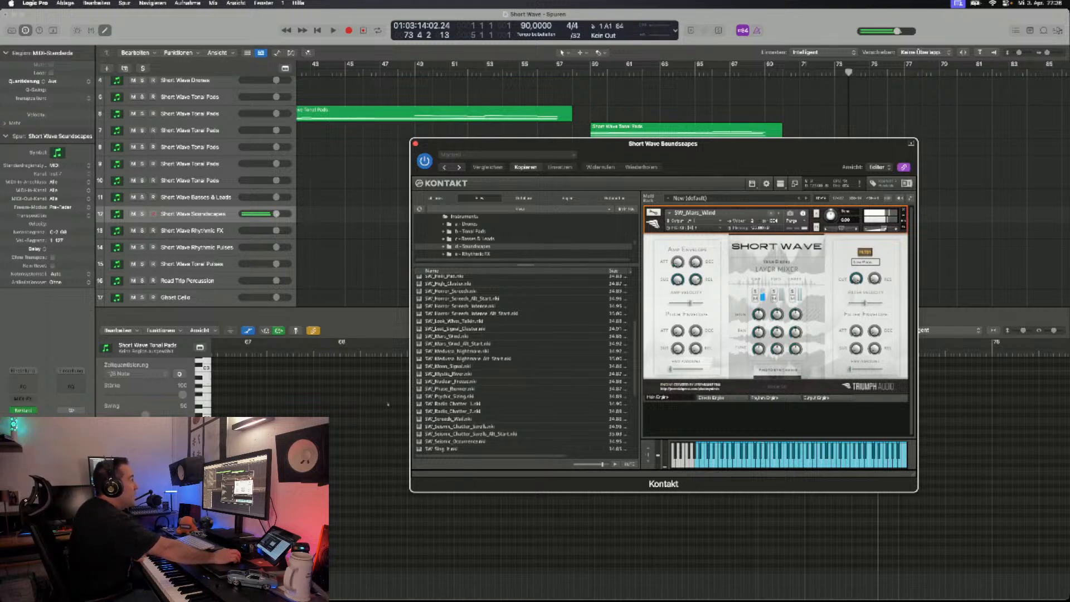
click(779, 213)
click(779, 213)
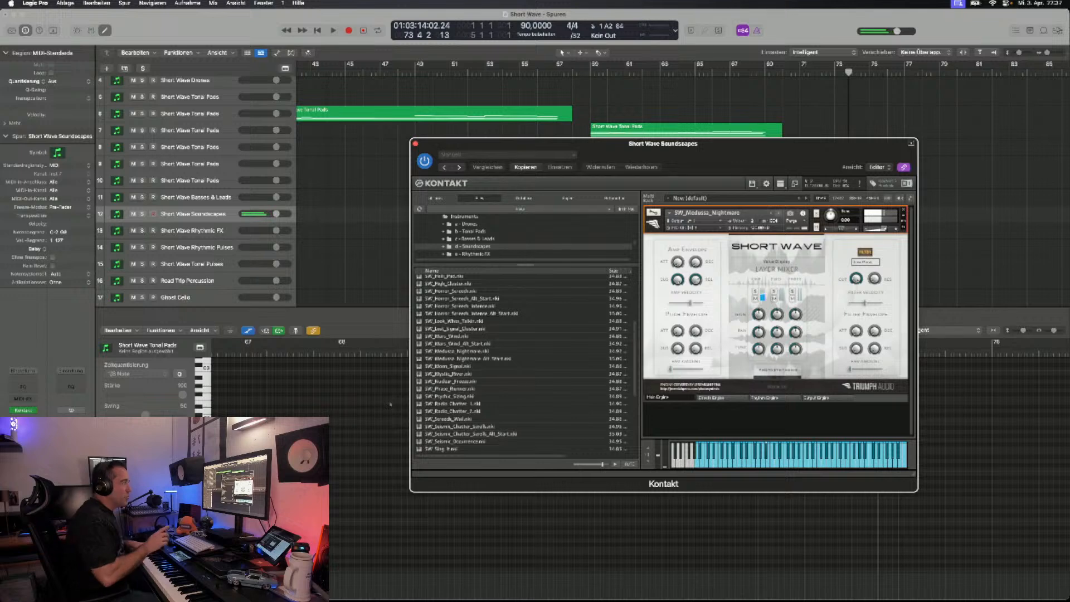
click(779, 213)
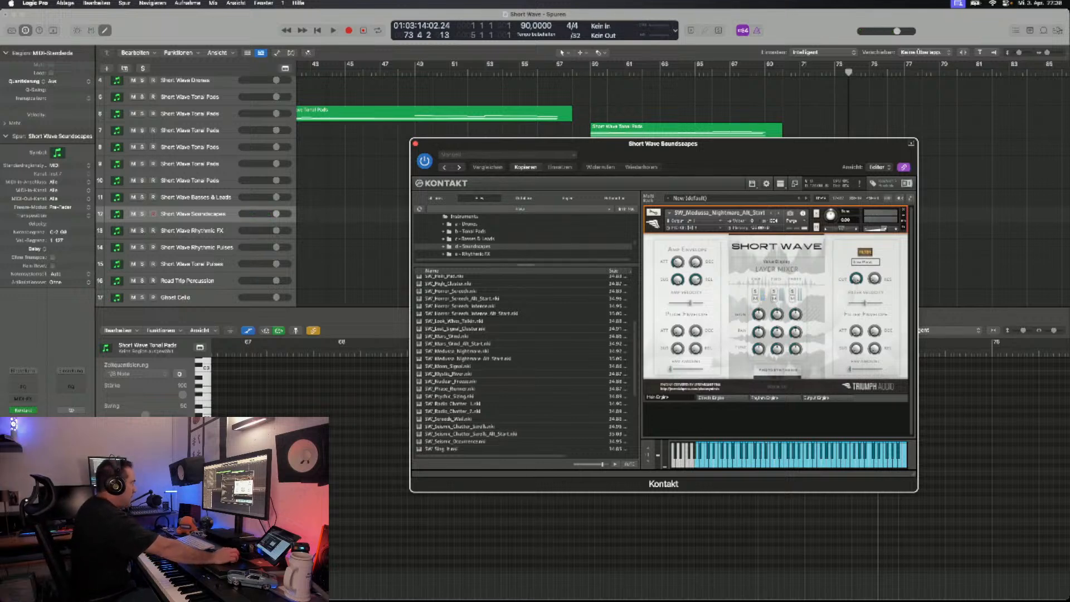
- Look through the remaining soundscape patches and step forward to SW_Radio_Chatter_2
scroll(524, 362, down, 4)
scroll(524, 362, down, 4)
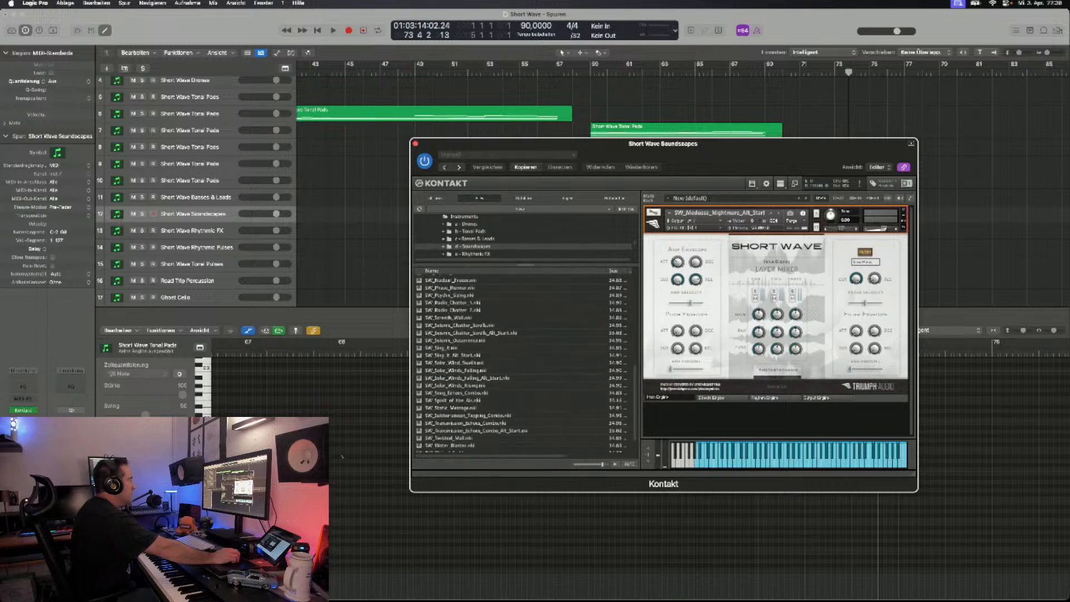
click(779, 213)
click(778, 213)
click(779, 213)
click(779, 213)
click(778, 213)
click(779, 212)
click(779, 213)
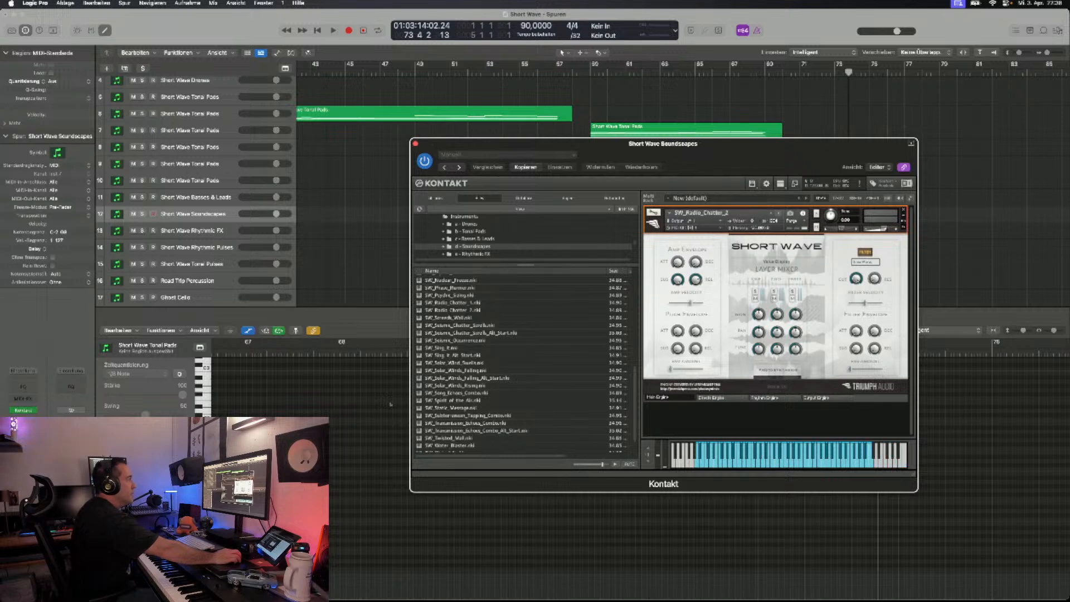
- Step past the Seismic Chatter patches to SW_Sing_It and audition it
click(778, 213)
click(779, 213)
click(779, 213)
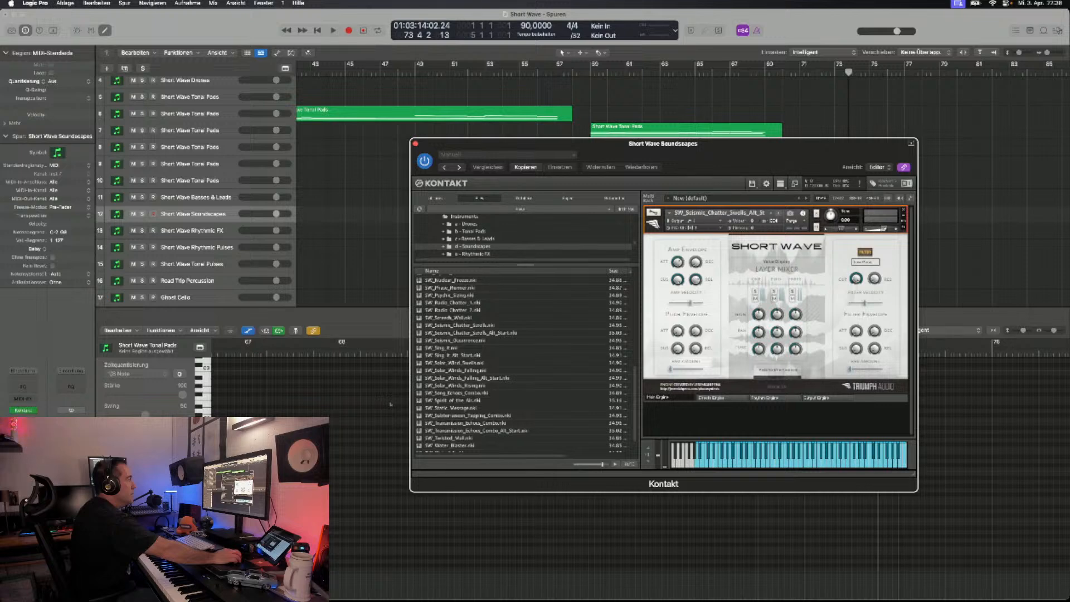
click(778, 213)
click(779, 213)
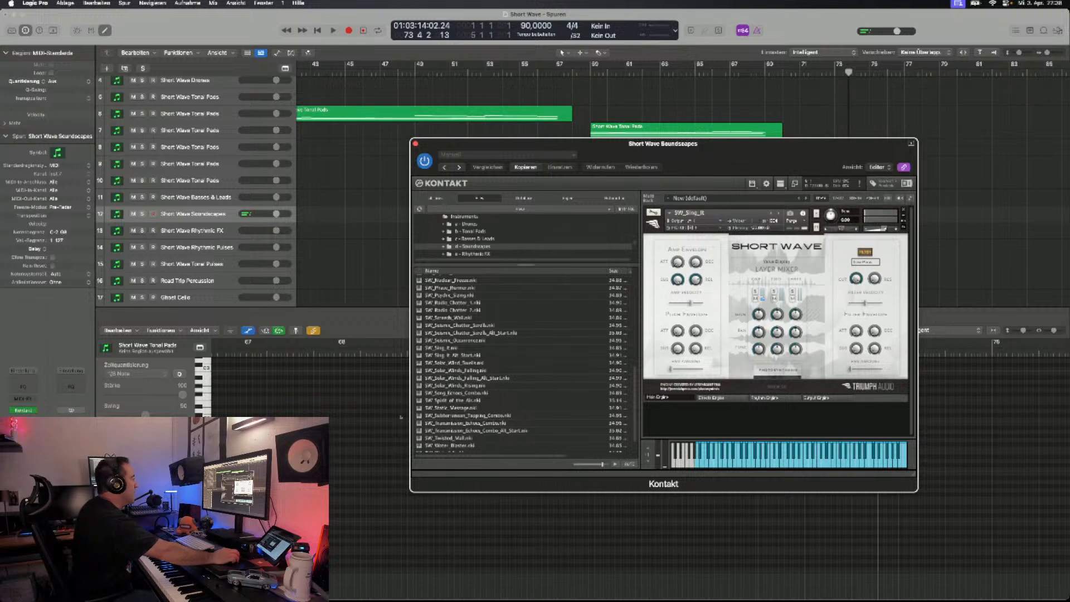
- Step past the Solar Winds patches to SW_Spirit_of_the_Air near the end of the soundscapes and audition it
scroll(524, 363, down, 2)
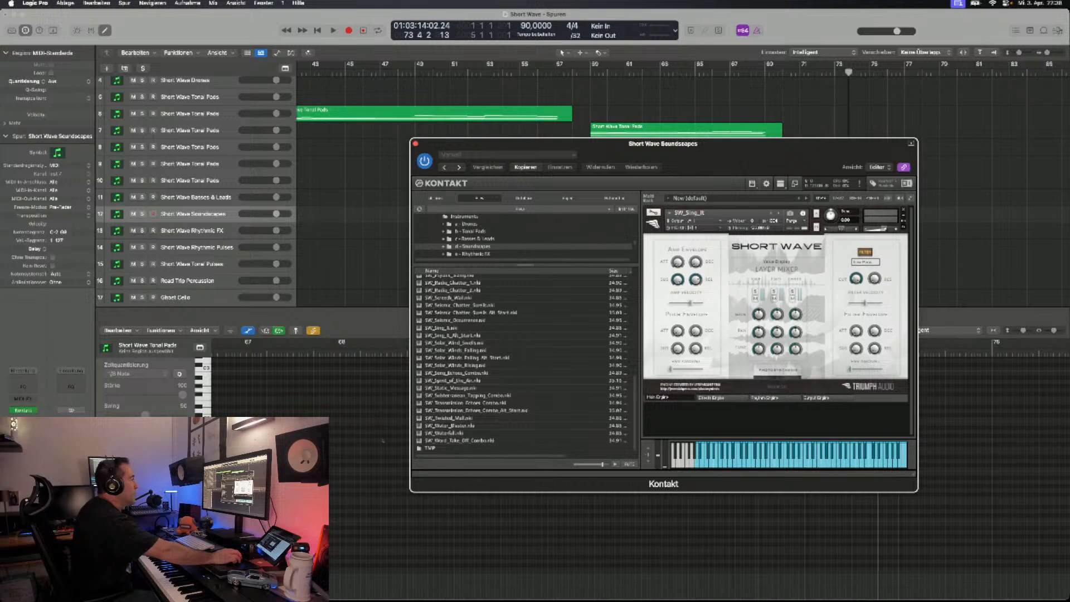
click(779, 213)
click(779, 213)
click(778, 213)
click(779, 213)
click(779, 213)
click(778, 213)
click(779, 213)
click(778, 213)
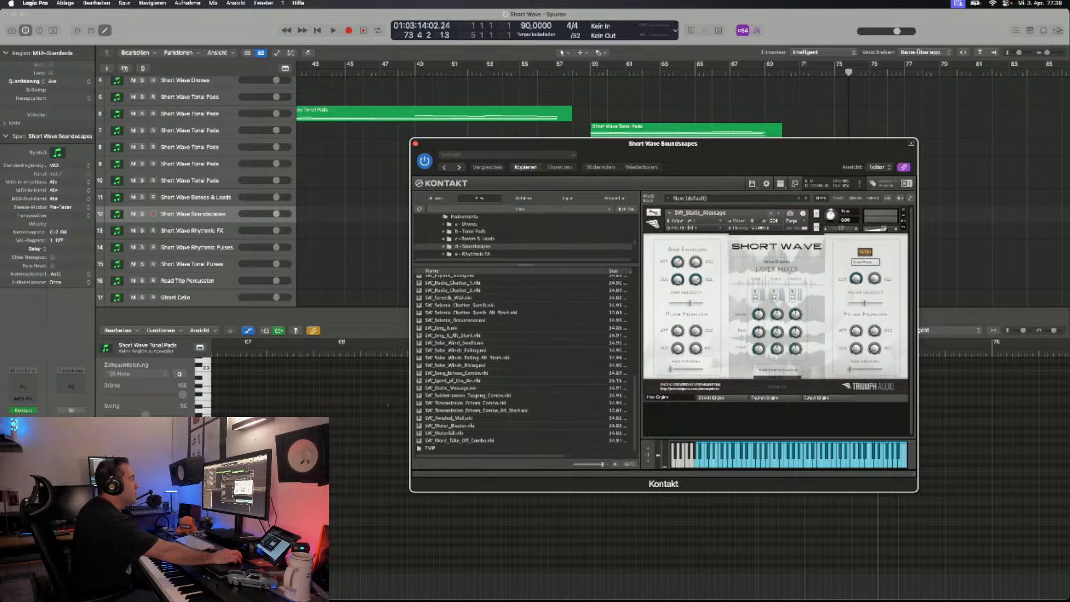
click(772, 212)
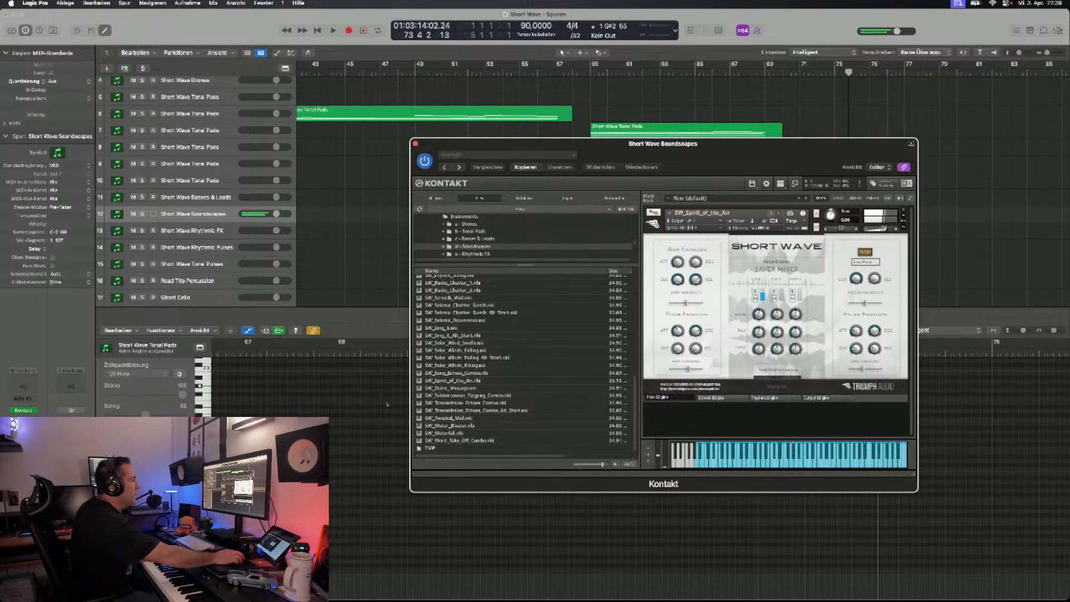
- Go back to SW_Song_Echoes_Combo, then step forward to SW_Subterranean_Tapping_Combo
key(Left)
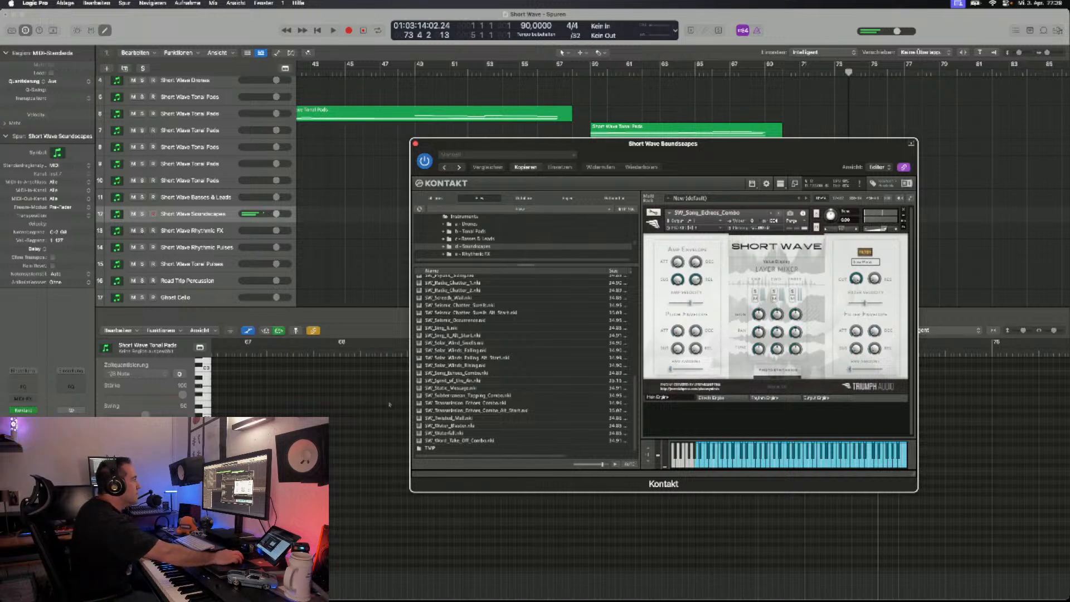
key(Right)
key(Right)
key(Right)
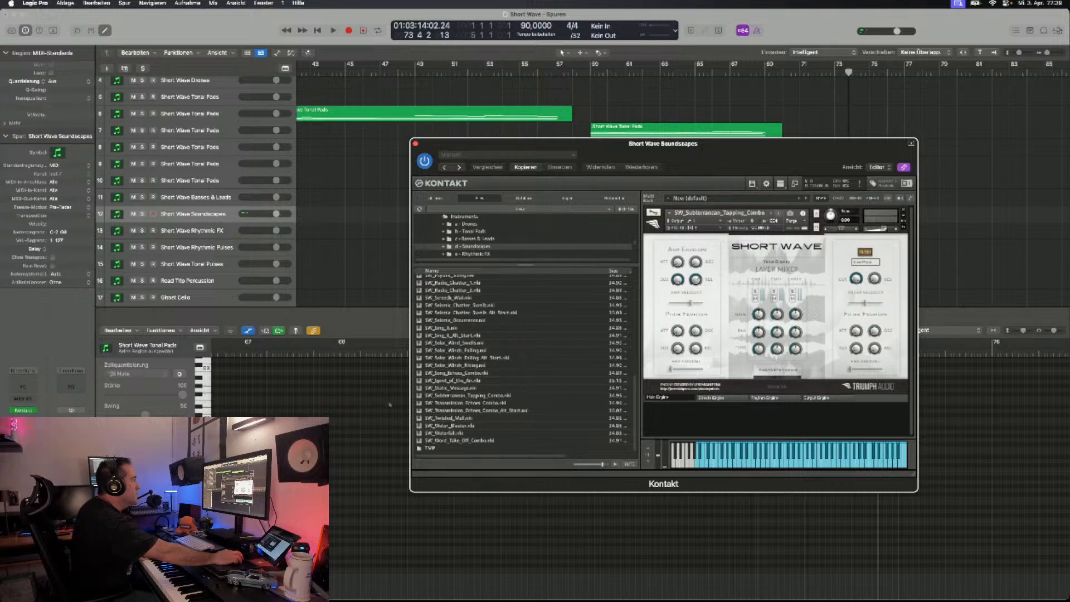
- Audition the last soundscapes, SW_Twisted_Mall, SW_Water_Blaster and SW_Waterfall
key(Right)
key(Right)
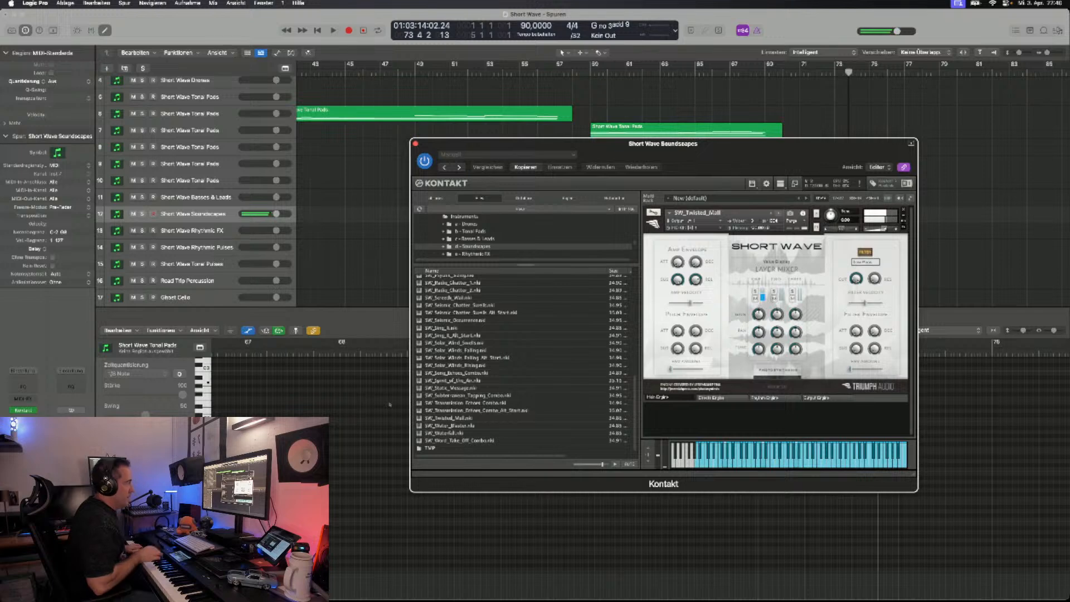
click(779, 213)
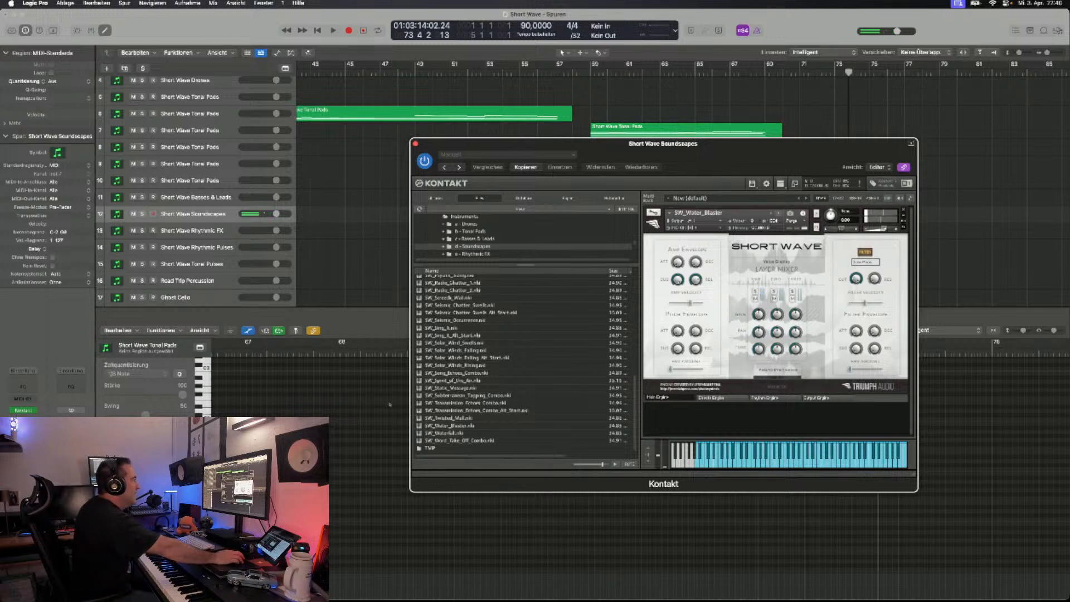
click(779, 213)
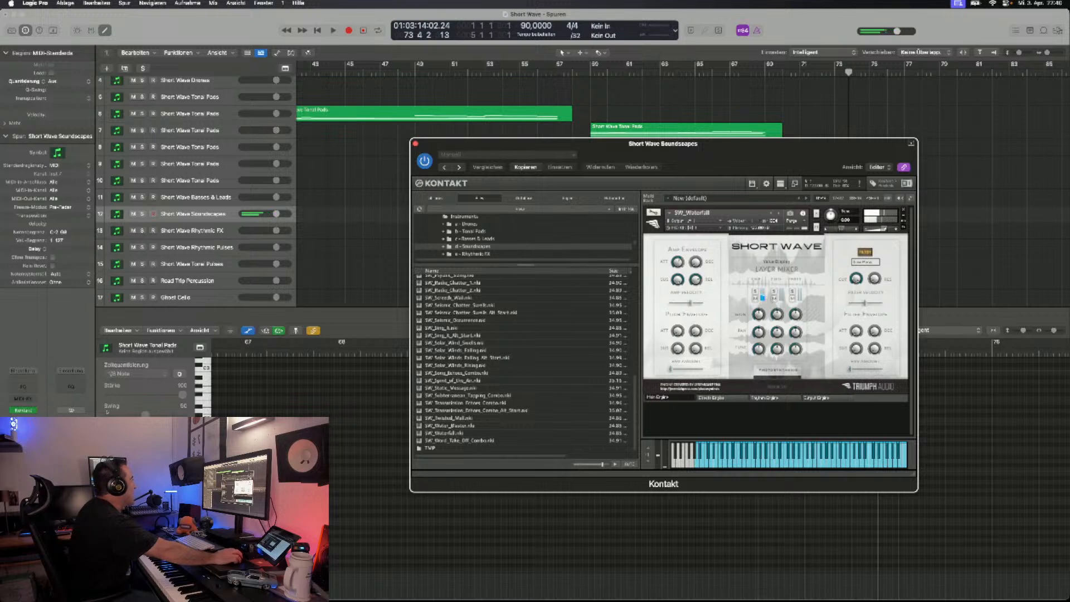
- On the Short Wave Rhythmic FX track, replace SW_Free_Fall_In_The_Air with SW_Rhythmic_FX_Menu from the e - Rhythmic FX folder
click(227, 230)
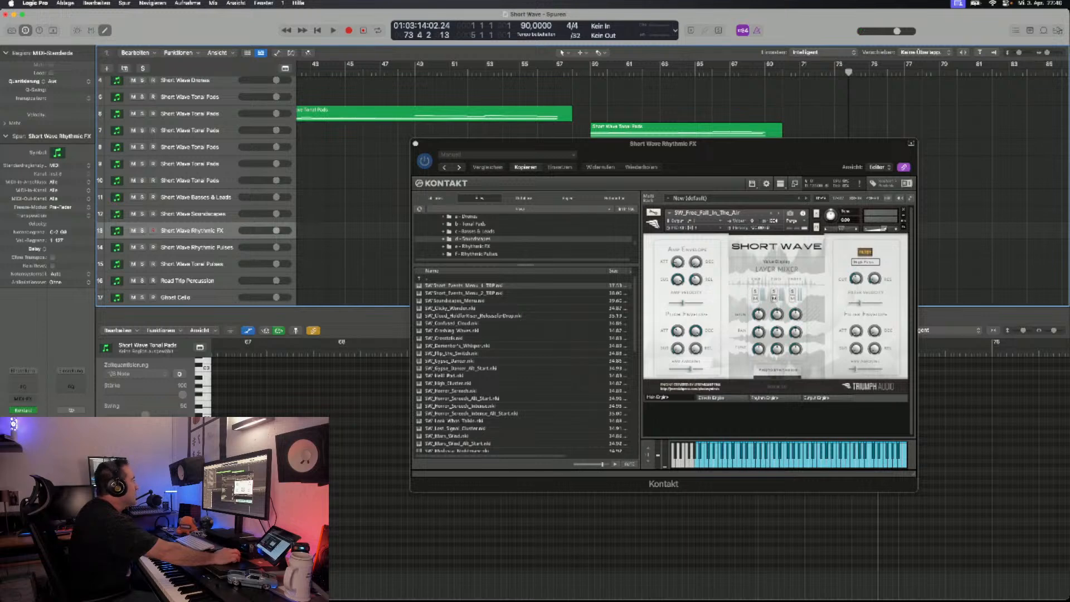
double_click(436, 279)
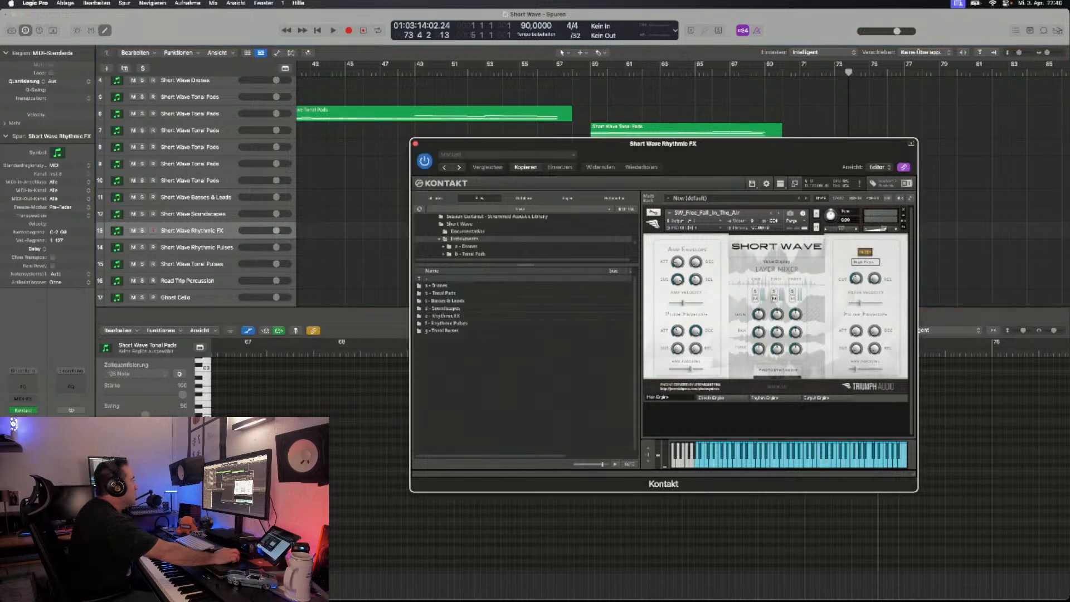
double_click(443, 316)
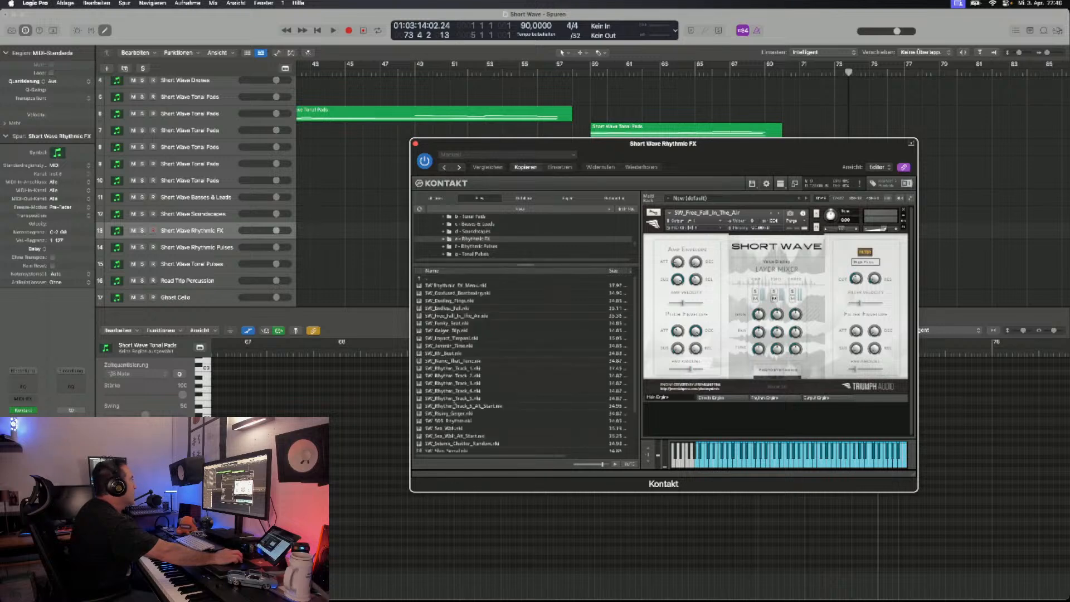
click(904, 210)
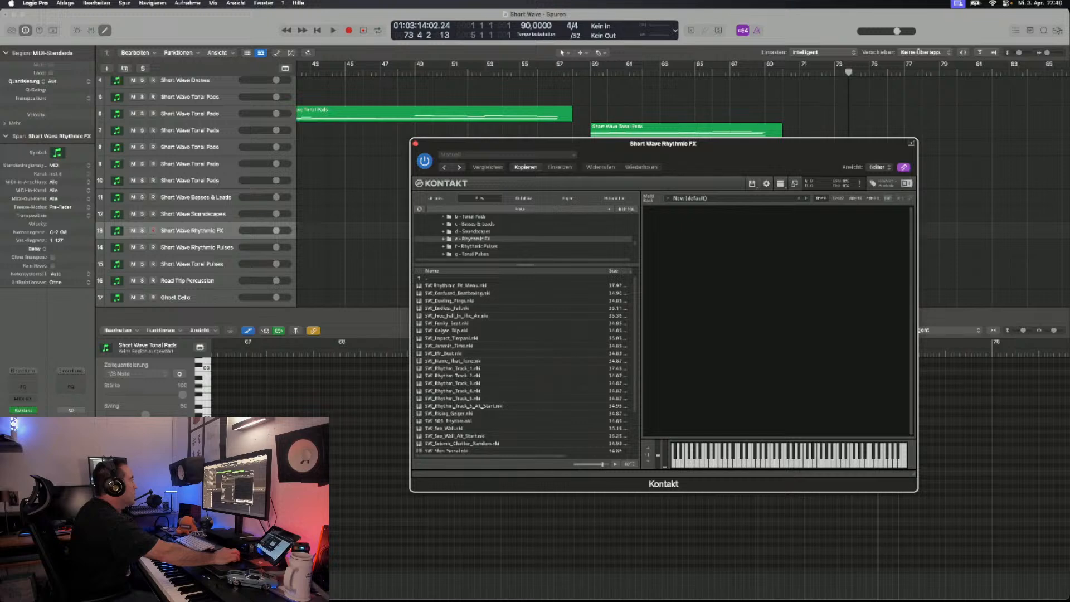
double_click(454, 286)
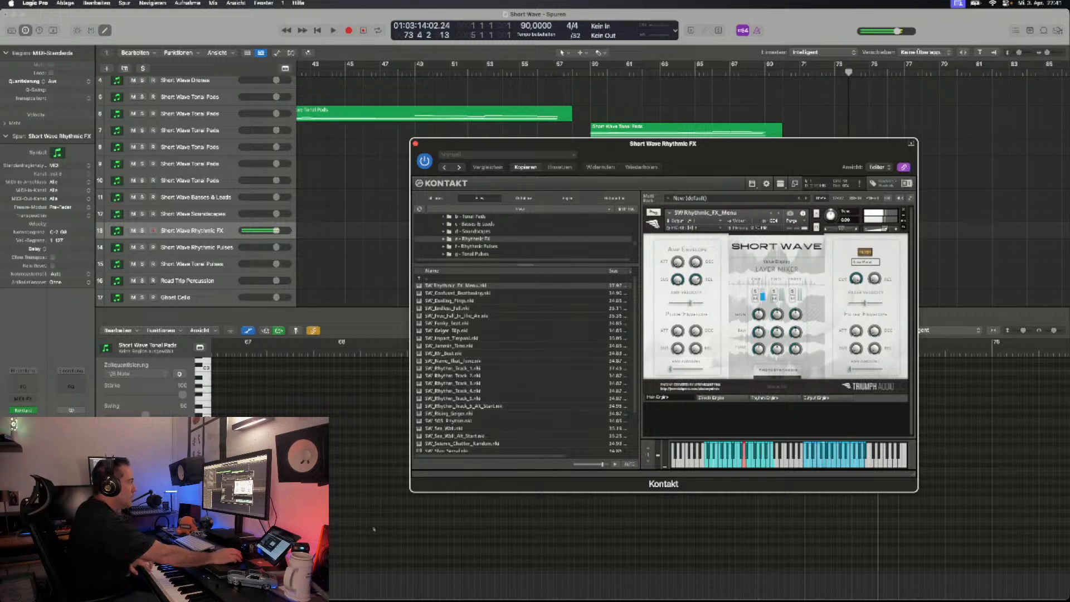
- Move the Kontakt window clear of the Tonal Pads regions and audition SW_Confused_Beatboxing, then load SW_Dueling_Pings
drag(664, 144, 654, 166)
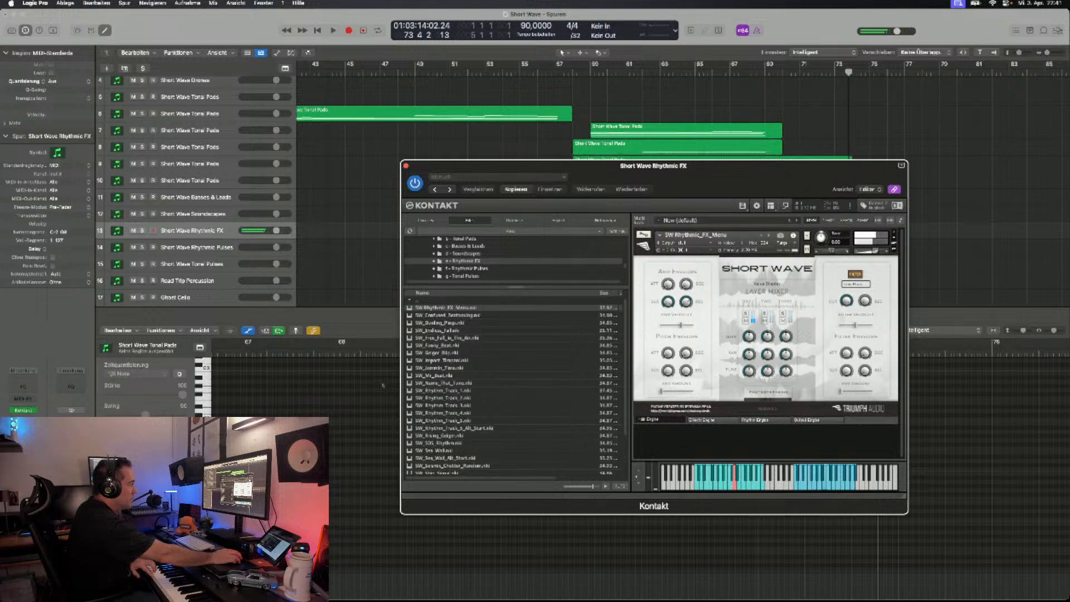
drag(766, 166, 774, 196)
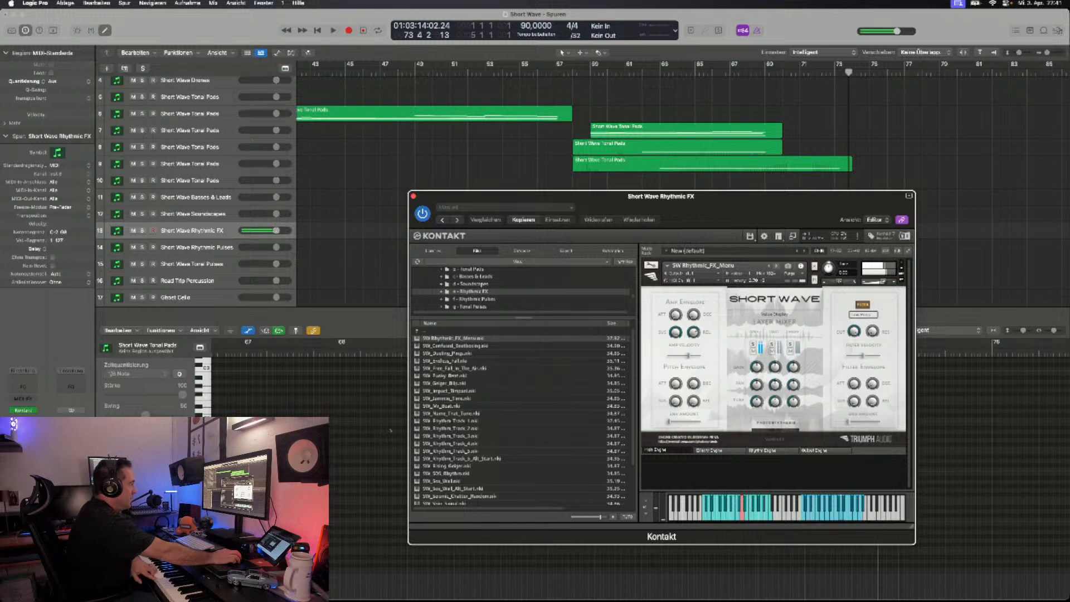
click(777, 266)
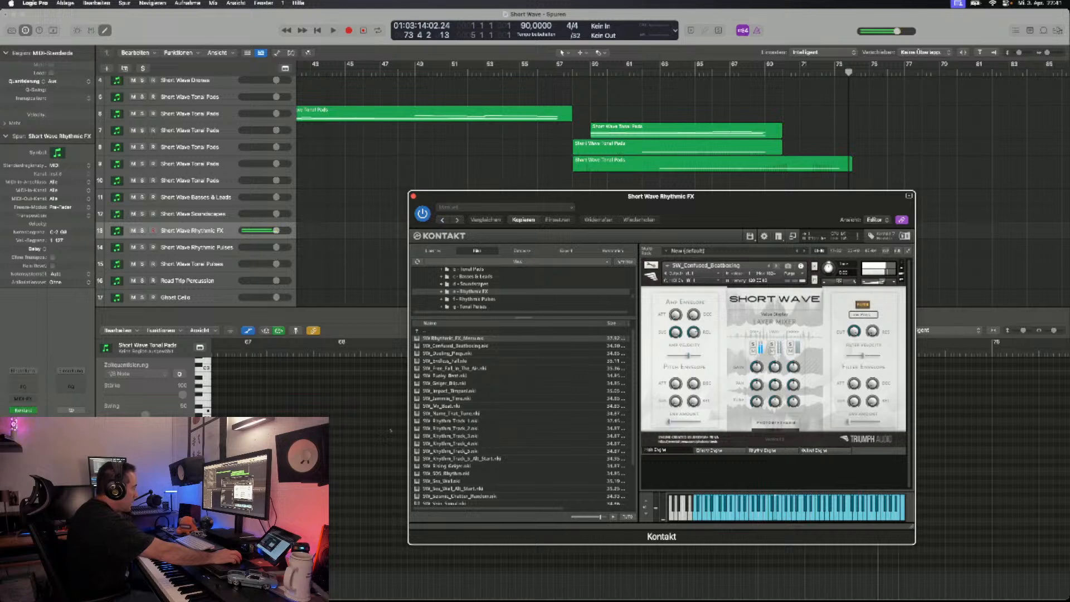
click(776, 266)
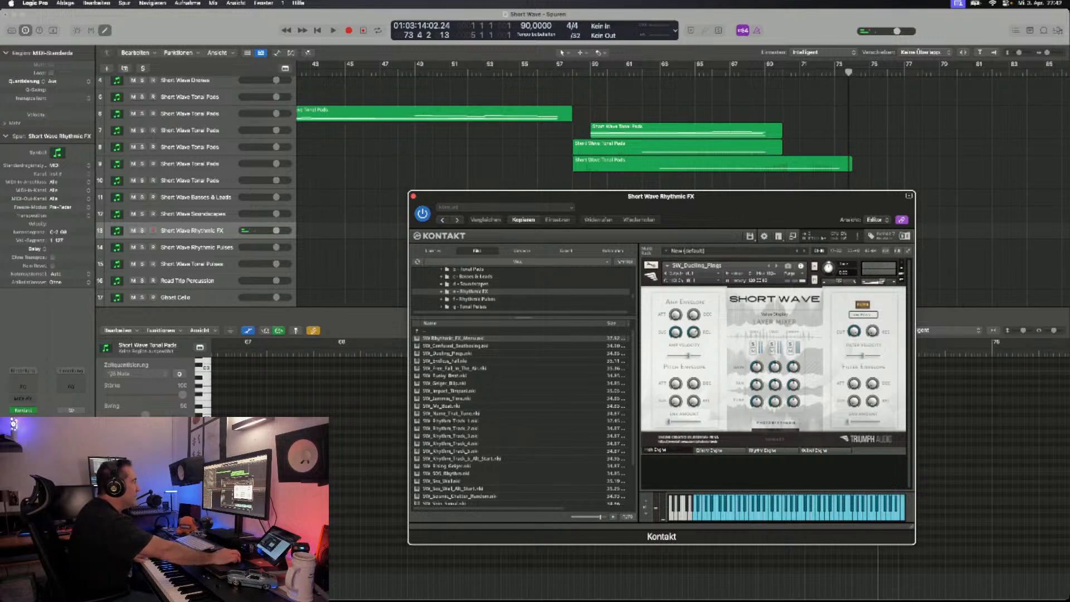
- Audition SW_Endless_Fall, SW_Free_Fall_In_The_Air and SW_Funky_Beat, and move the Kontakt window slightly lower on the screen
key(Right)
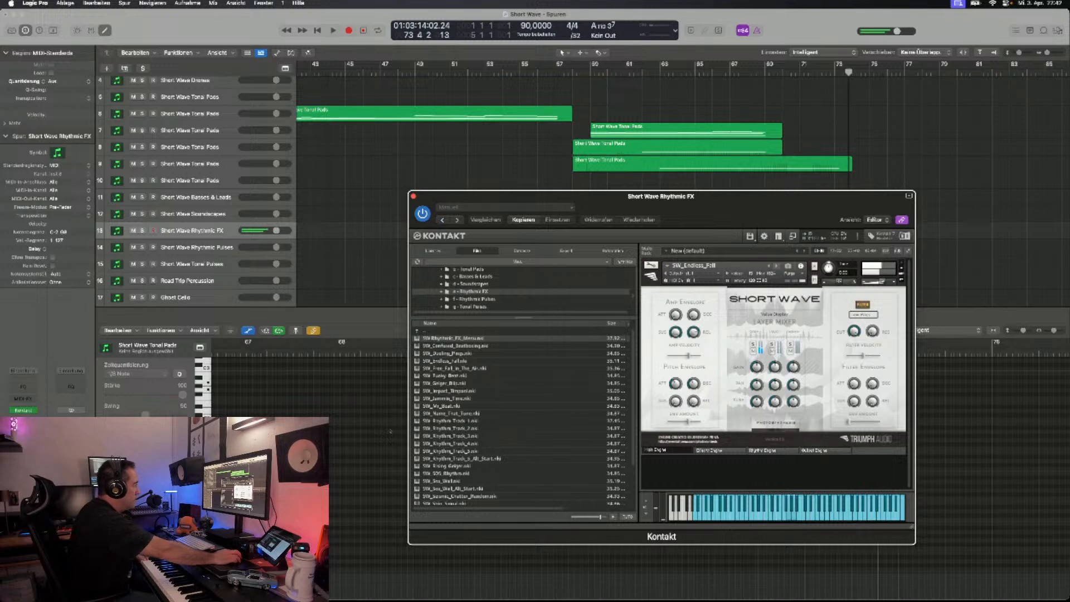
click(776, 266)
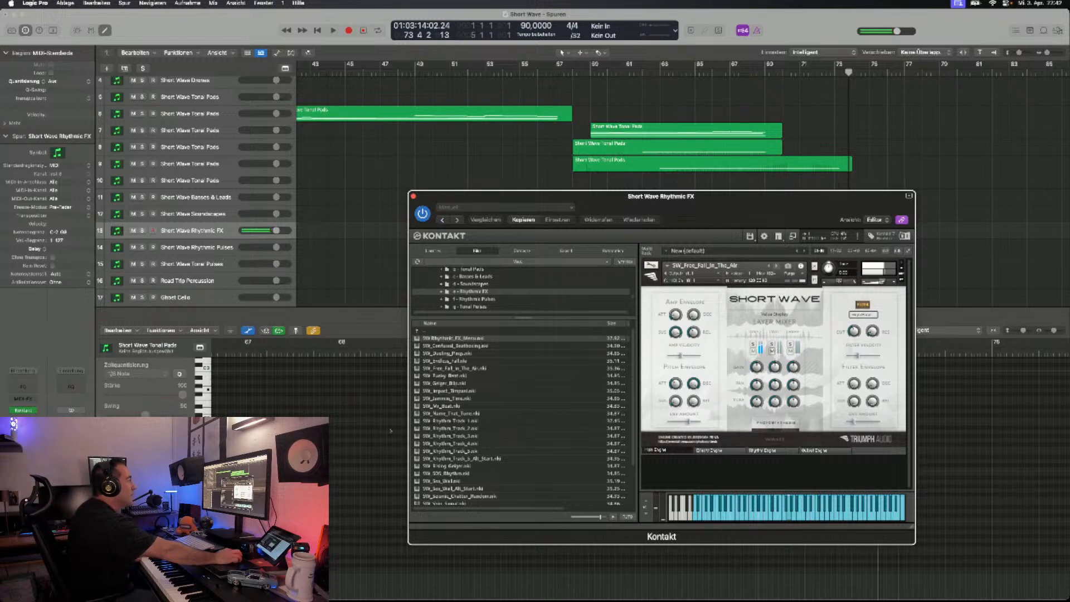
click(777, 267)
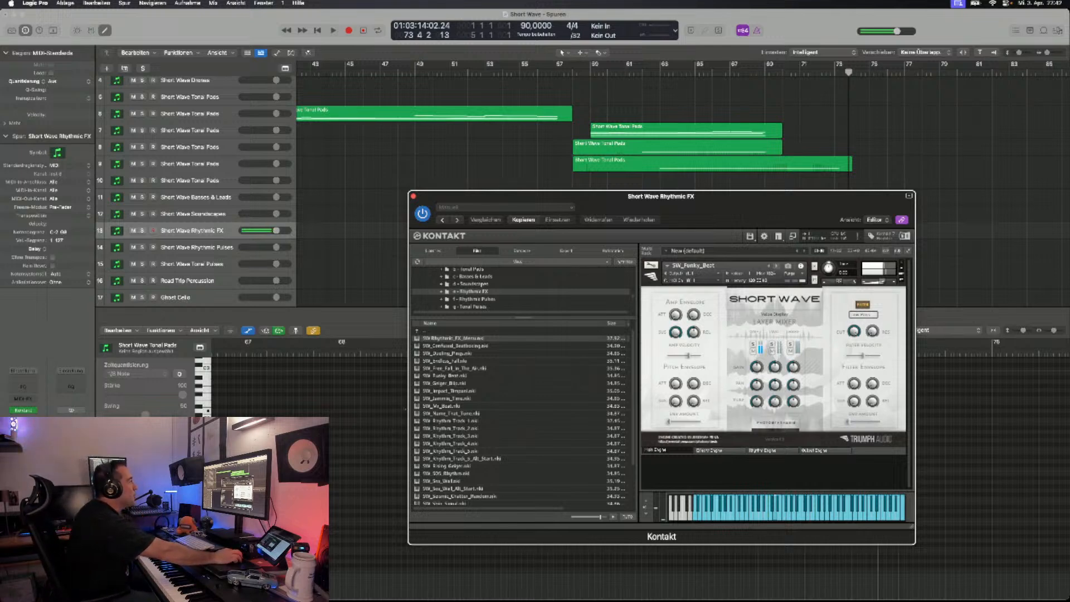
drag(661, 196, 659, 227)
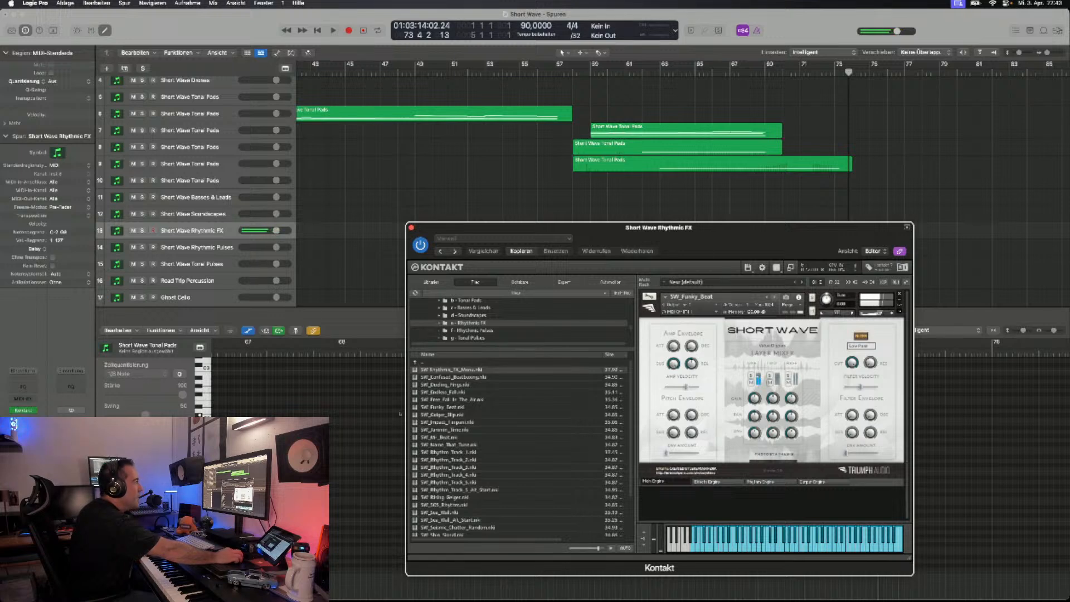
drag(405, 413, 412, 462)
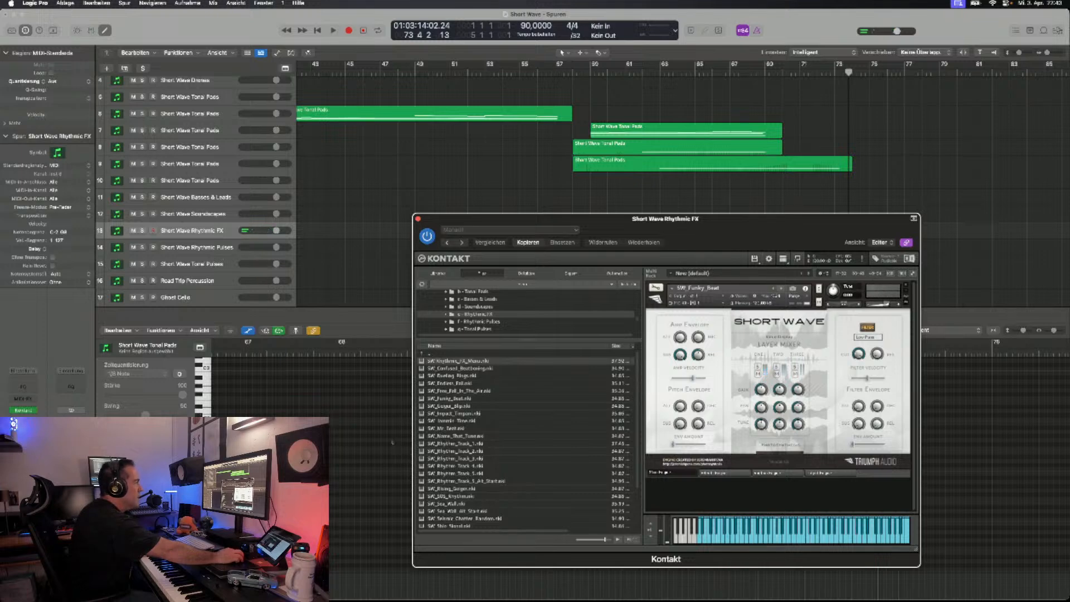
- Audition SW_Geiger_Blip and SW_Impact_Timpani, and step through the following Rhythmic FX patches to SW_Name_That_Tune
key(Right)
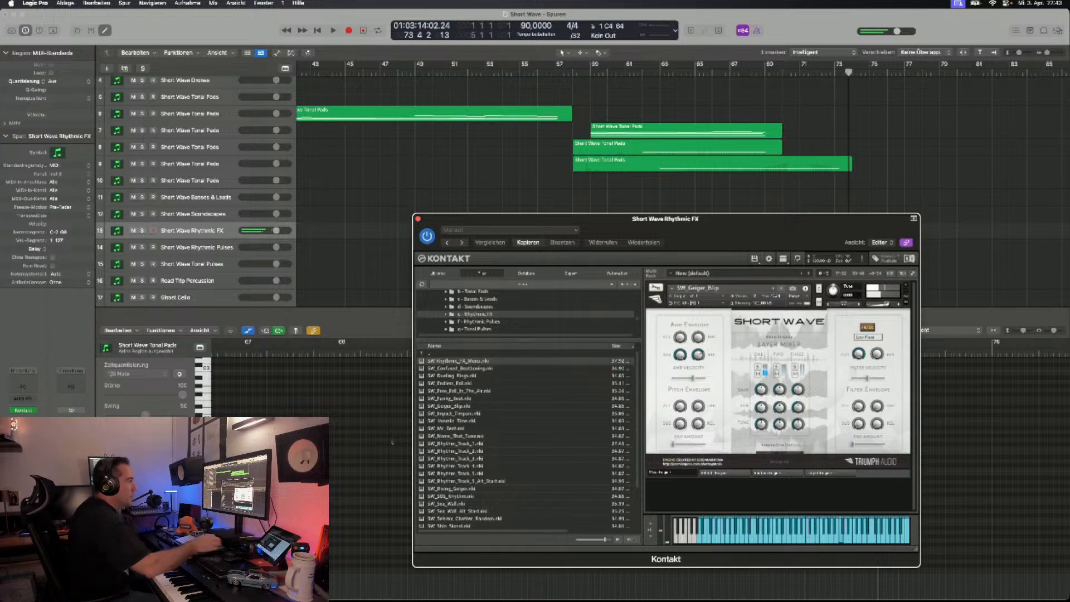
click(782, 288)
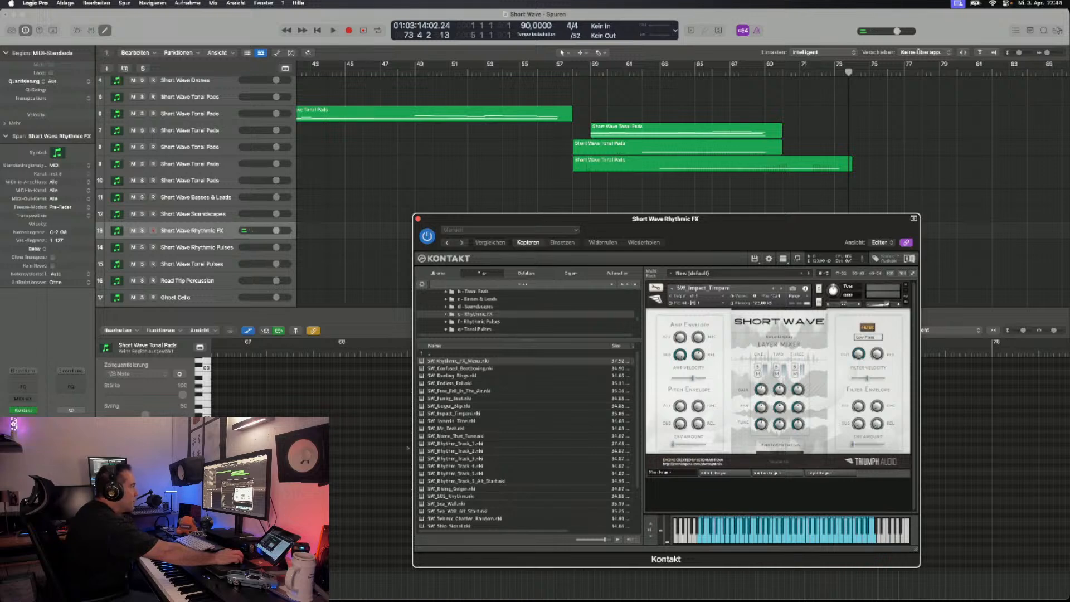
click(781, 288)
click(781, 288)
click(781, 288)
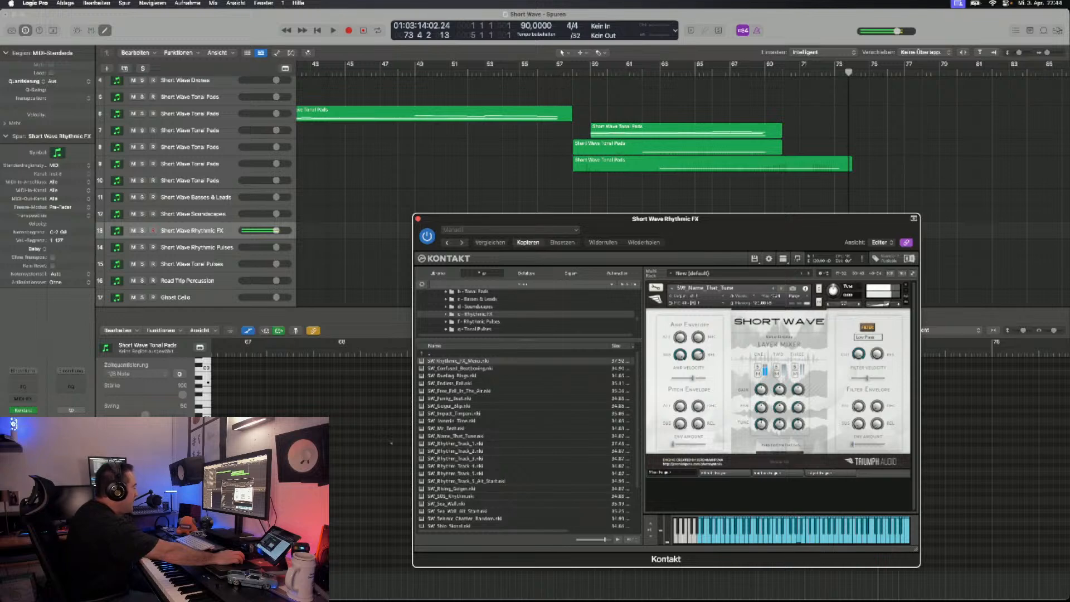
- Step on through the SW_Rhythm_Track patches and load SW_Rising_Geiger on the Short Wave Rhythmic FX track
click(782, 288)
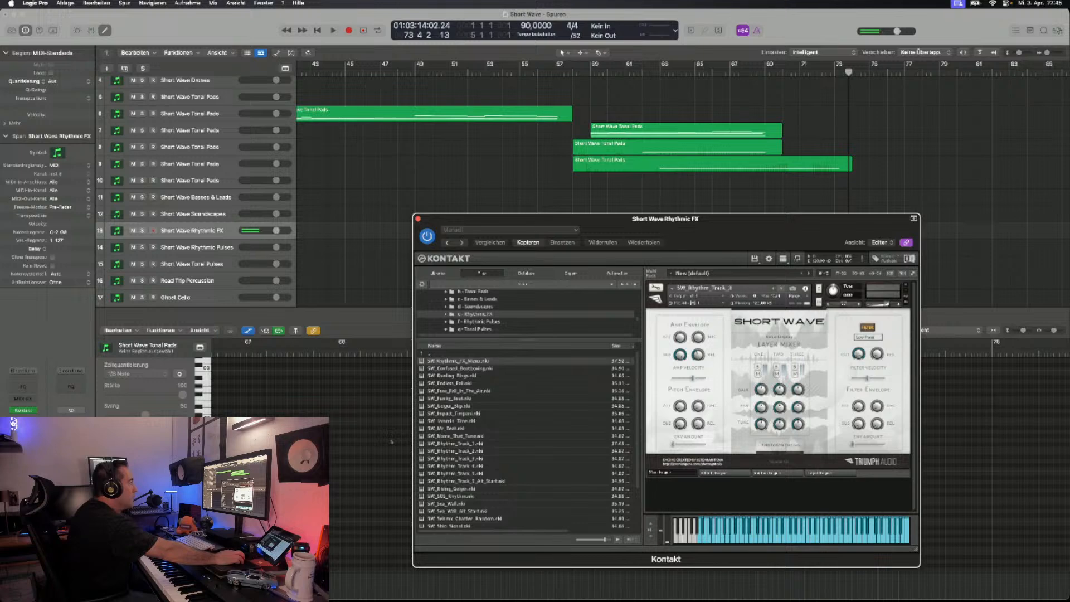
click(781, 289)
click(782, 288)
click(781, 288)
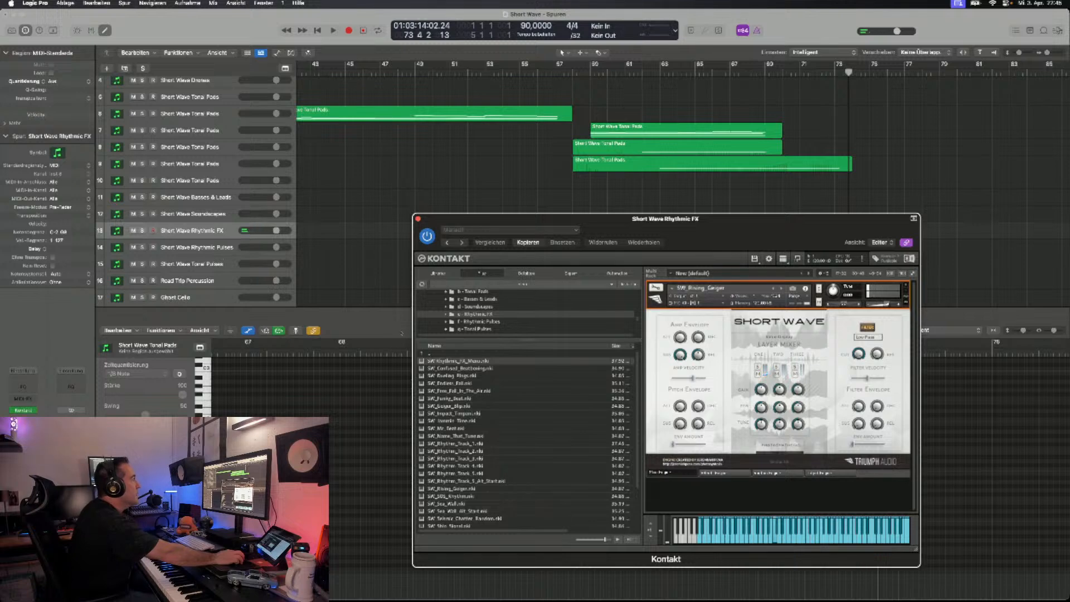
- Move the Kontakt window below the arrangement and record about four bars of SW_Rising_Geiger on the Rhythmic FX track, starting at bar 71
click(801, 72)
drag(741, 219, 735, 316)
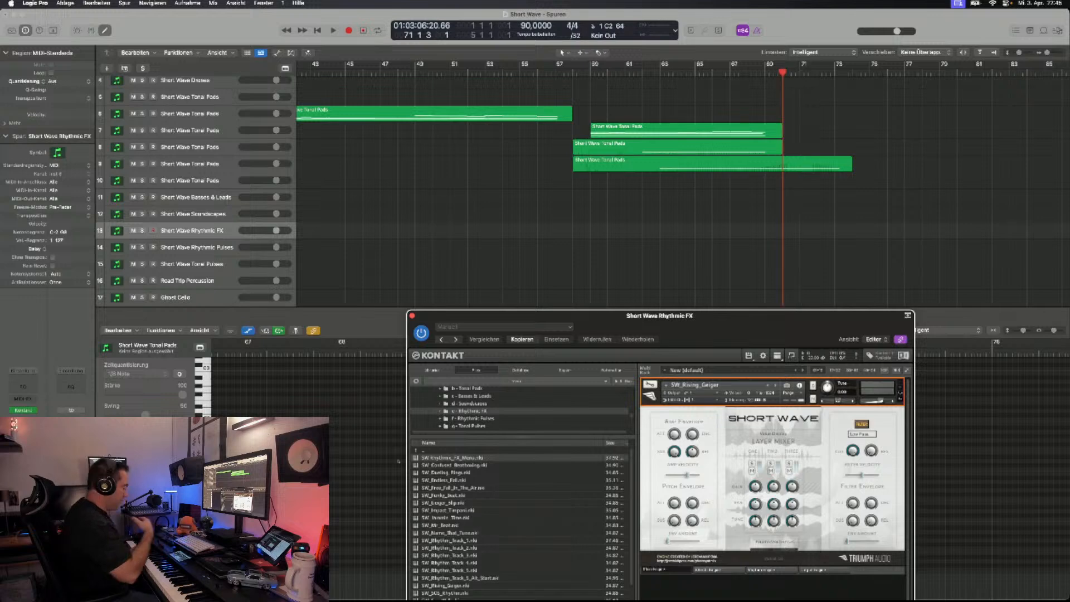
key(r)
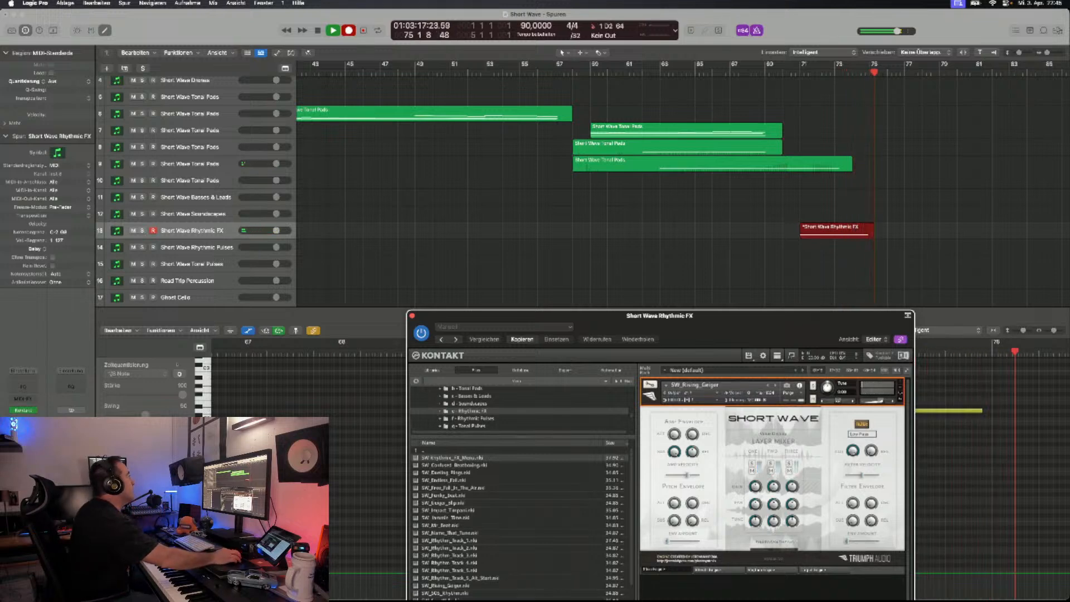
key(space)
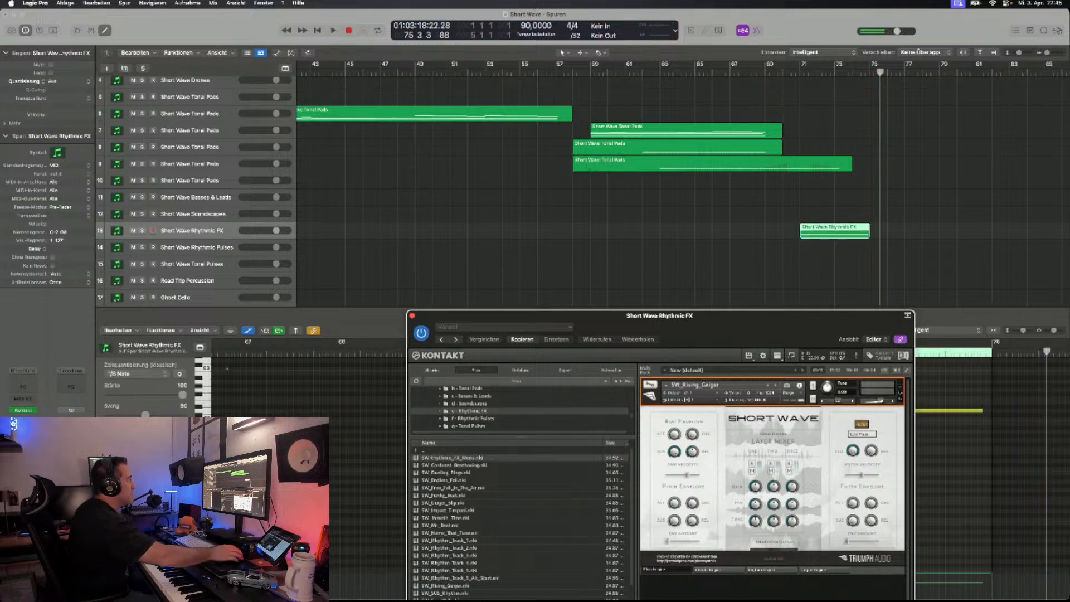
- Duplicate the Short Wave Rhythmic FX track together with its Kontakt instrument
scroll(574, 187, left, 15)
scroll(683, 184, right, 15)
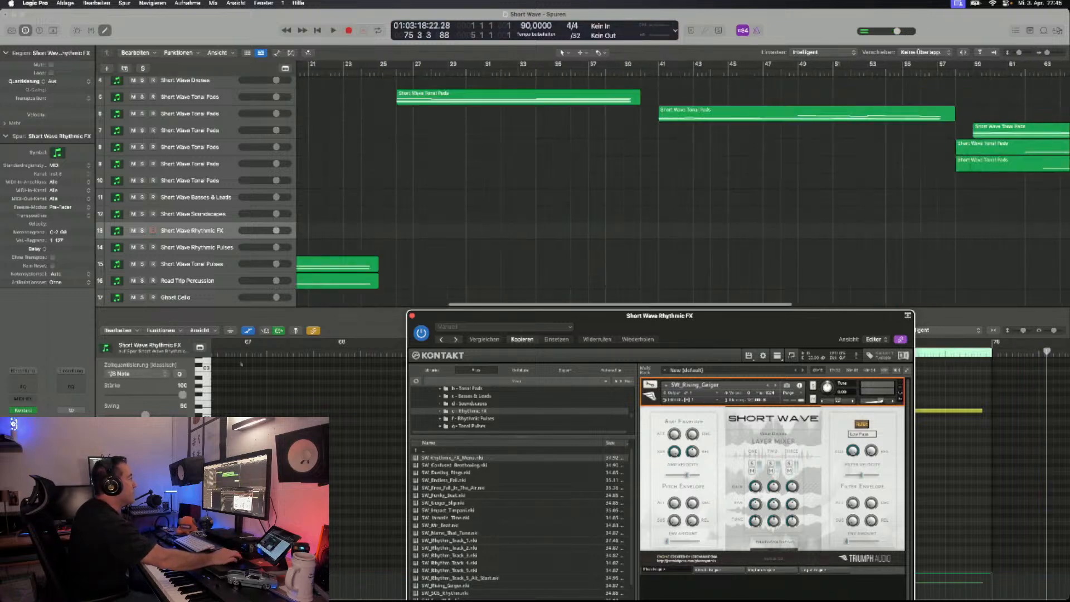
scroll(574, 184, down, 3)
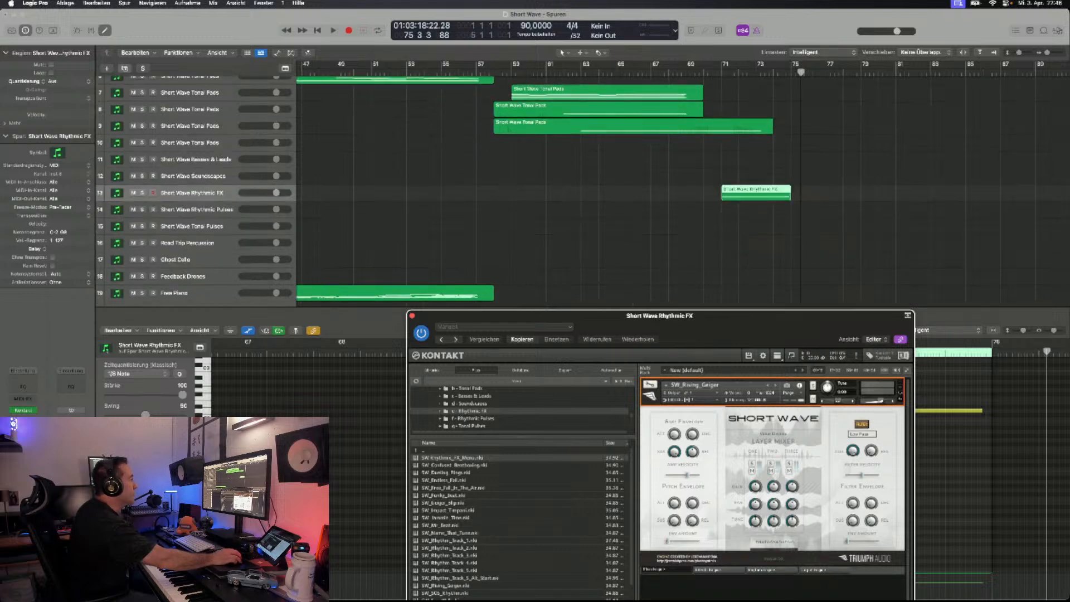
key(super+d)
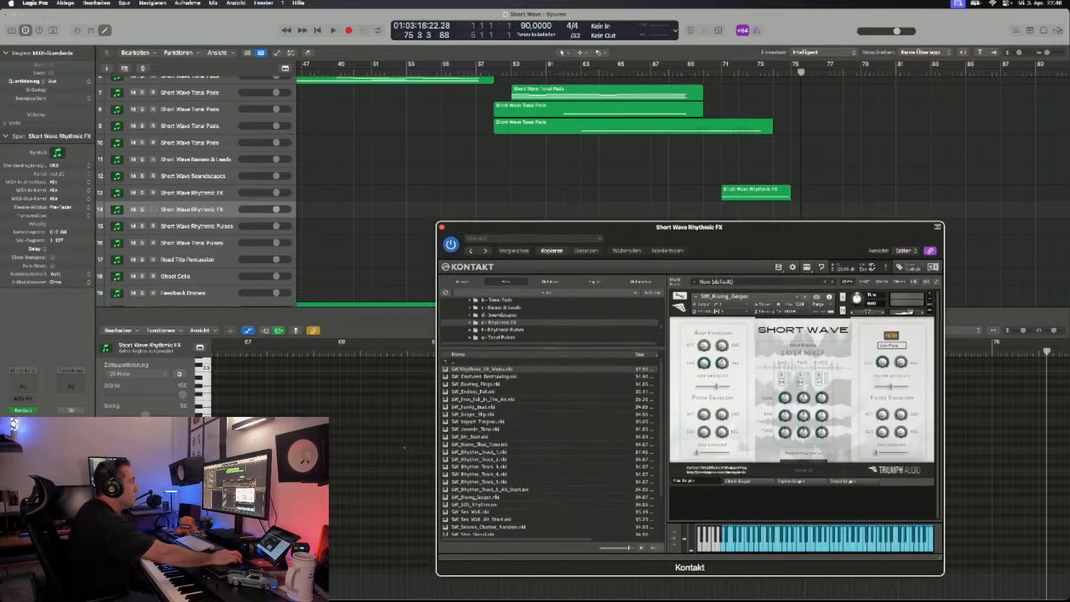
- On the duplicated Rhythmic FX track, audition SW_SOS_Rhythm, step past SW_Sea_Wall_Alt_Start and load SW_Ship_Signal
click(810, 296)
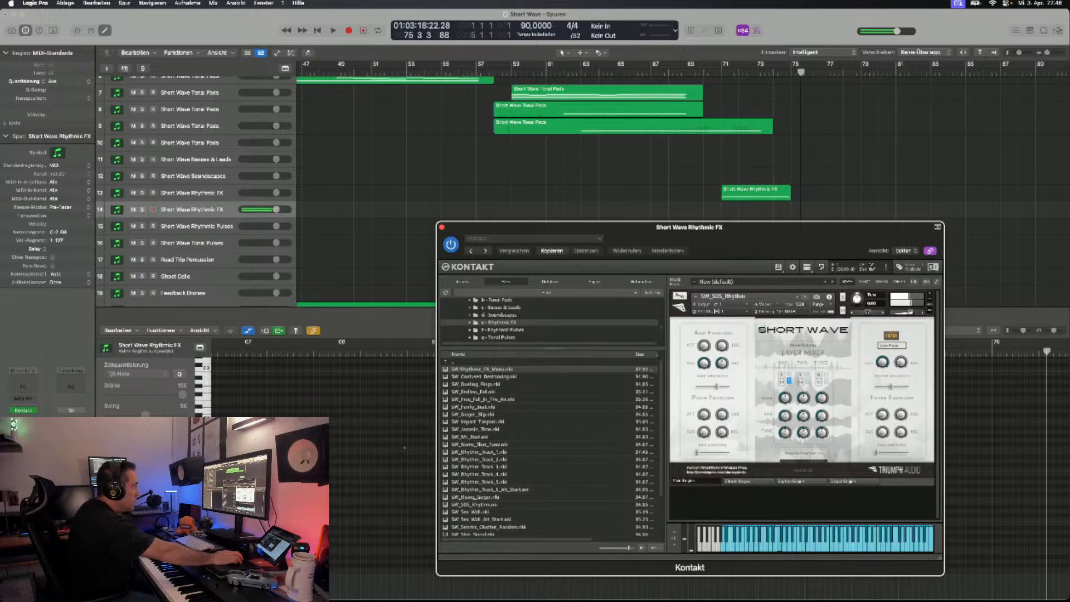
scroll(551, 446, down, 5)
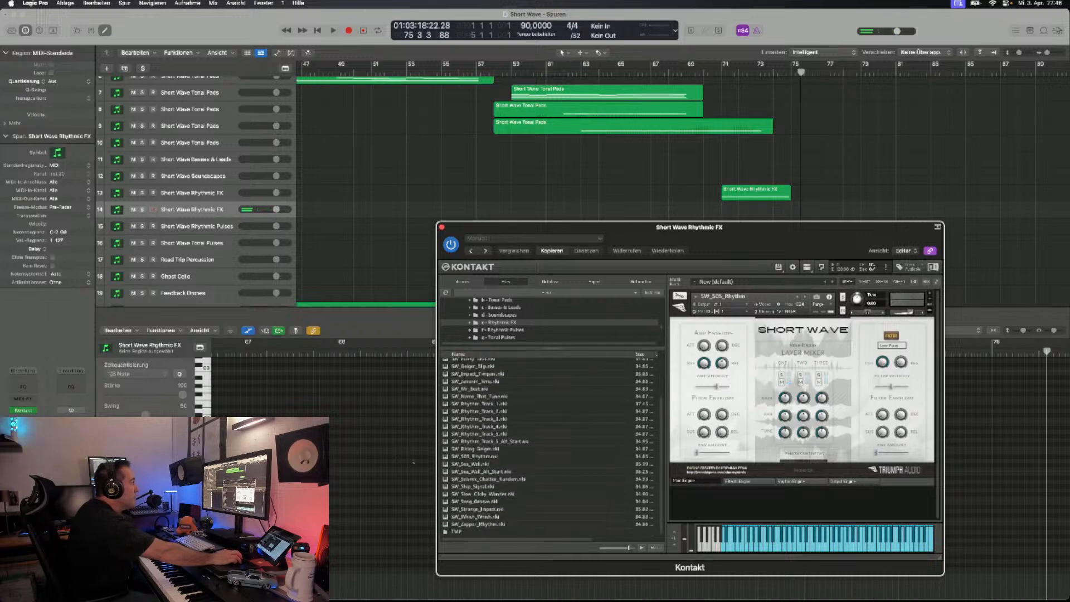
click(805, 297)
click(805, 297)
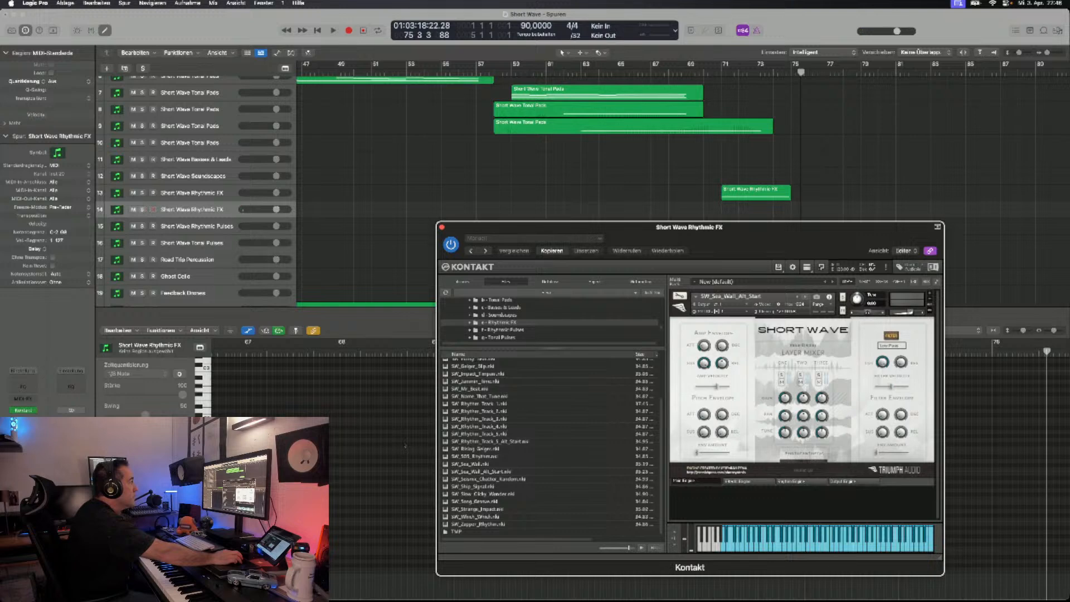
click(805, 296)
click(805, 296)
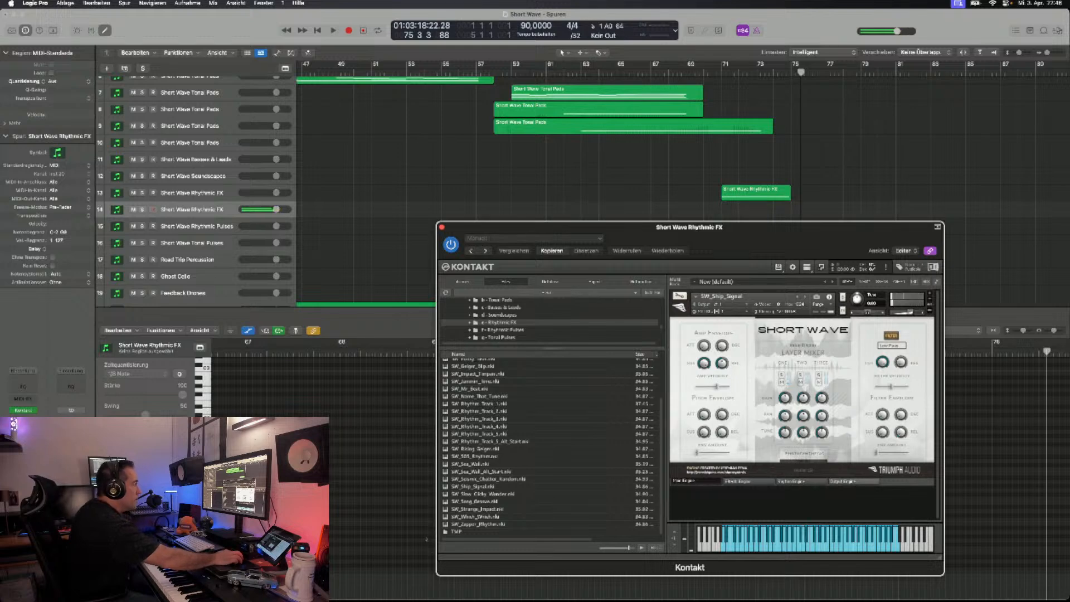
- Review the output and effects pages of SW_Ship_Signal and enable its Delay and Reverb effects
click(742, 481)
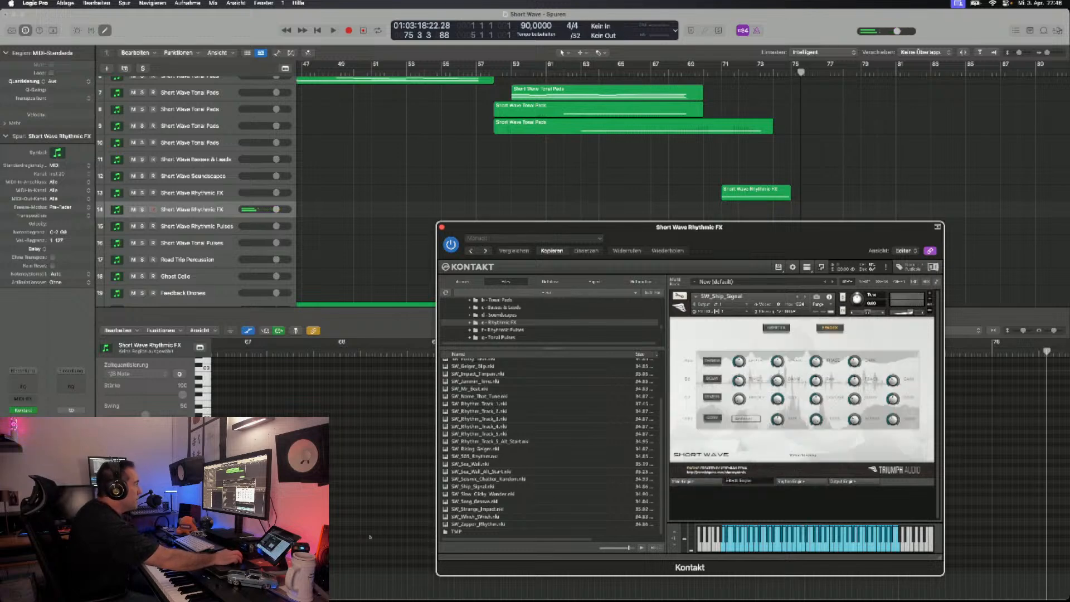
click(847, 481)
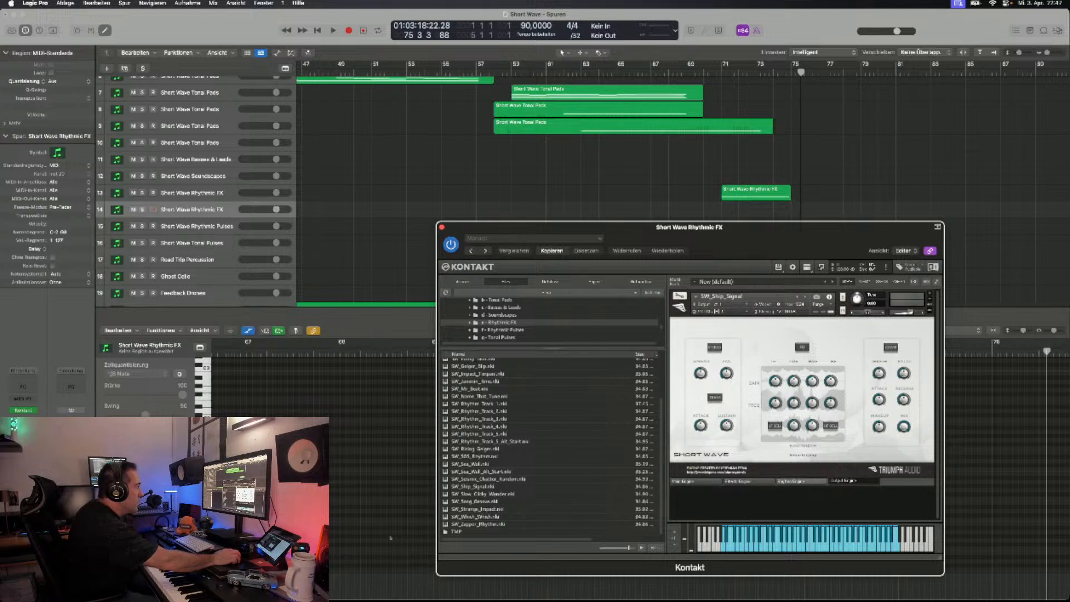
click(753, 481)
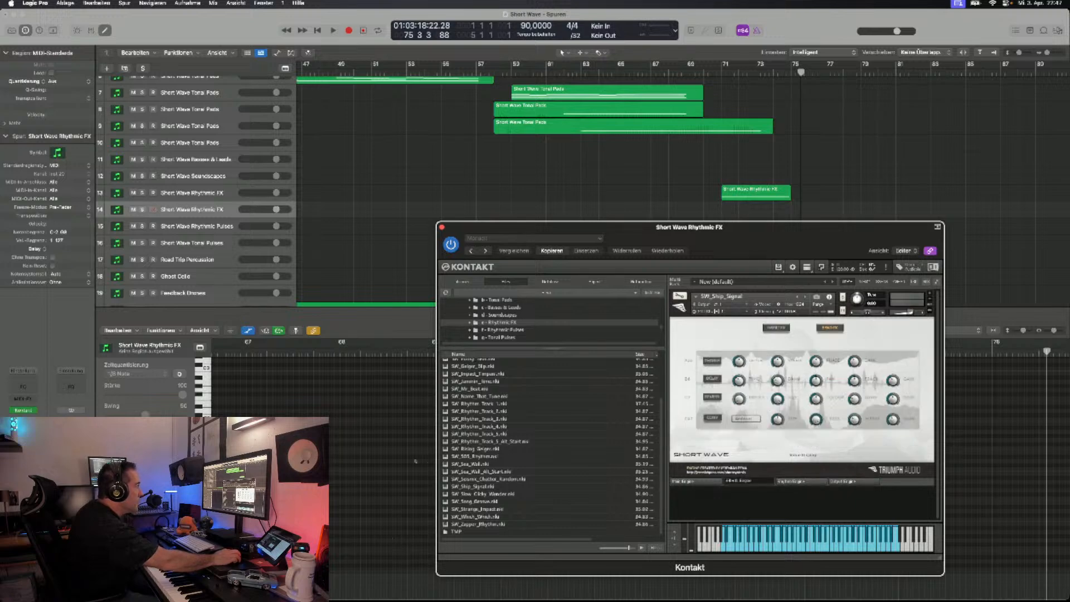
click(776, 328)
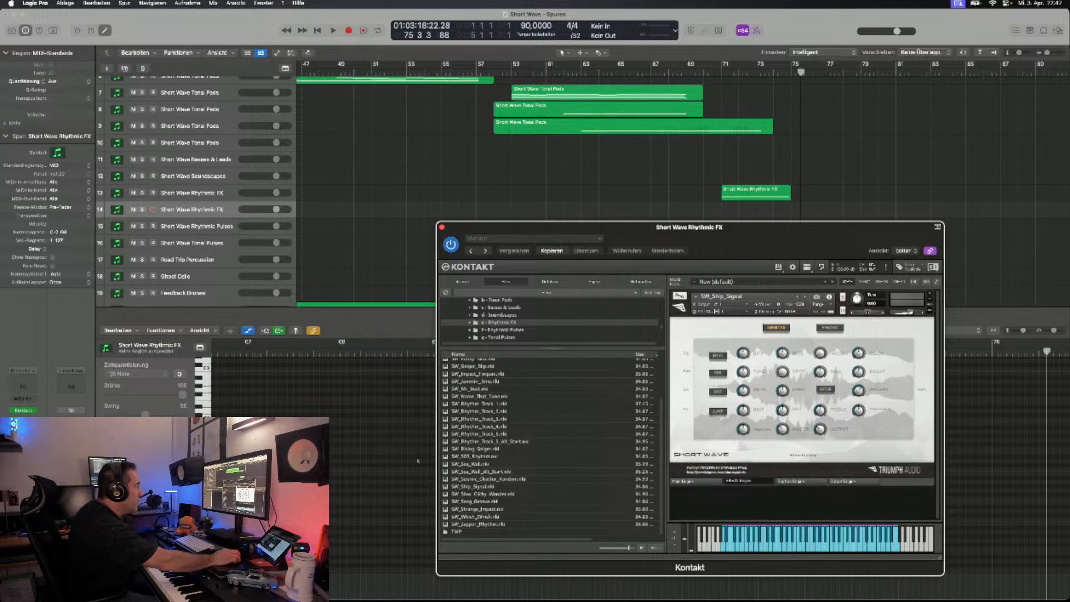
click(830, 328)
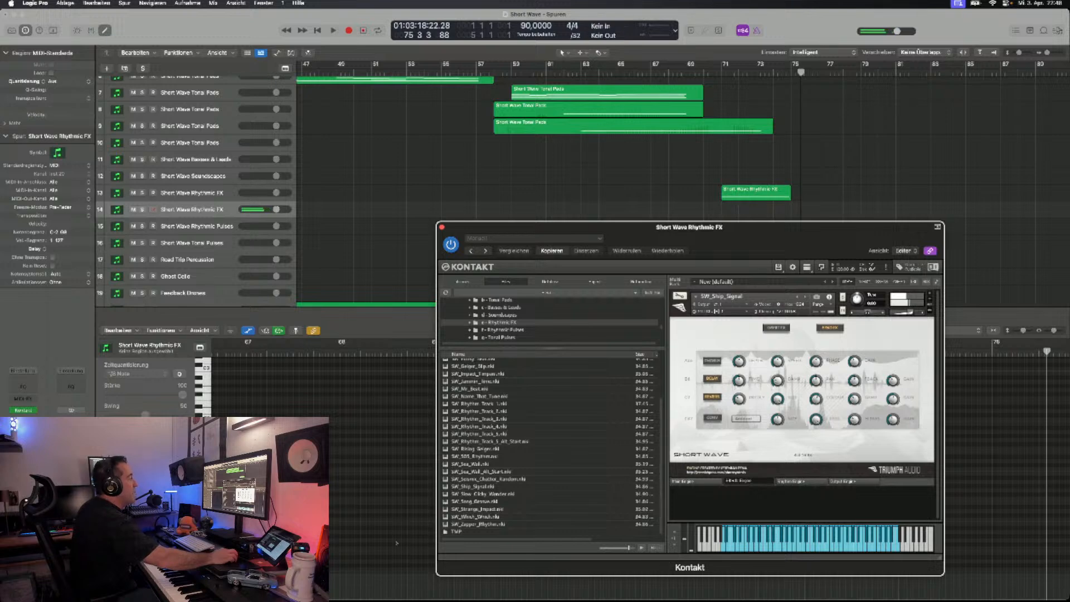
- Check SW_Ship_Signal's main page and effects page once more, and return to the main page
click(684, 481)
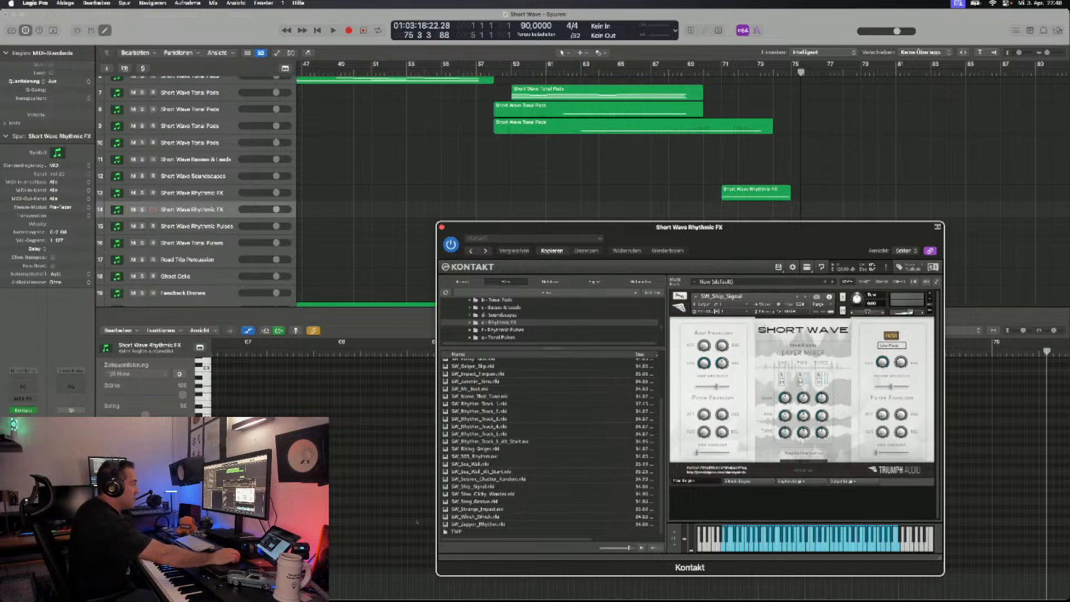
click(746, 481)
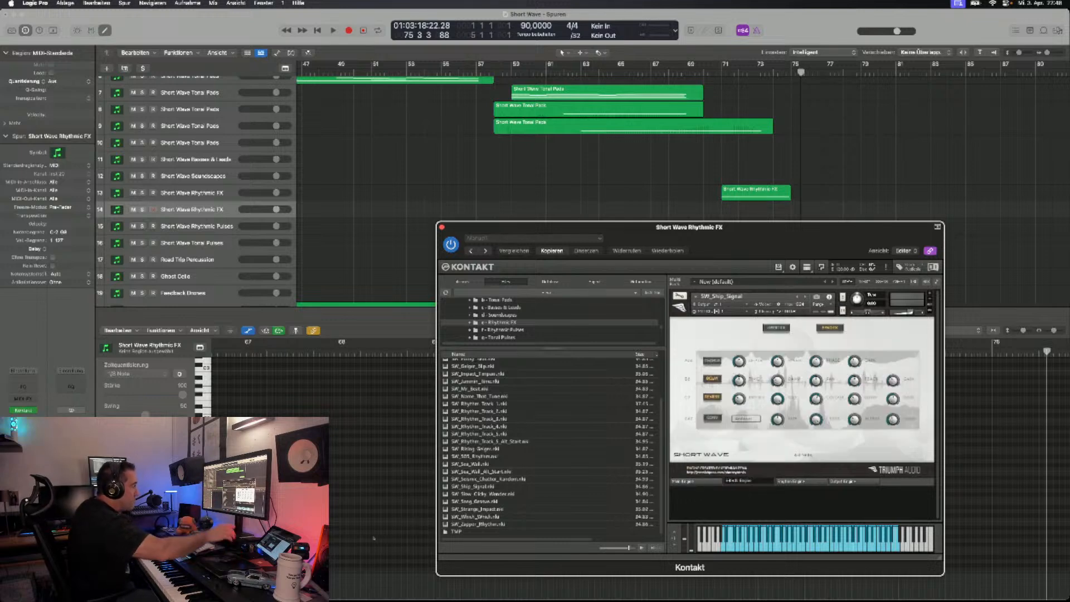
click(694, 481)
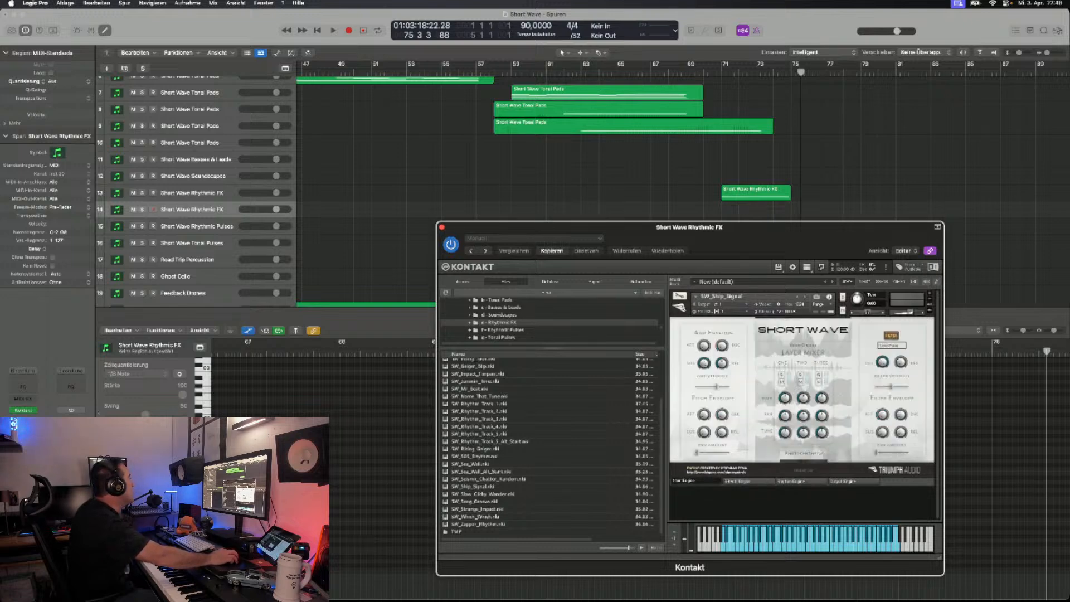
- Select the Short Wave Rhythmic Pulses track and save the project
key(Down)
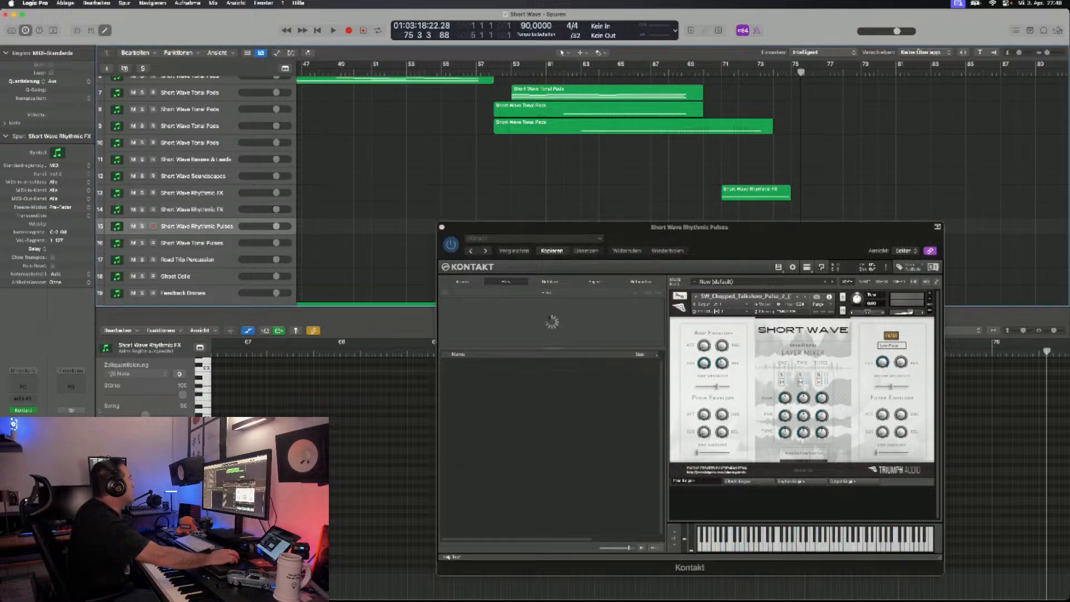
click(66, 3)
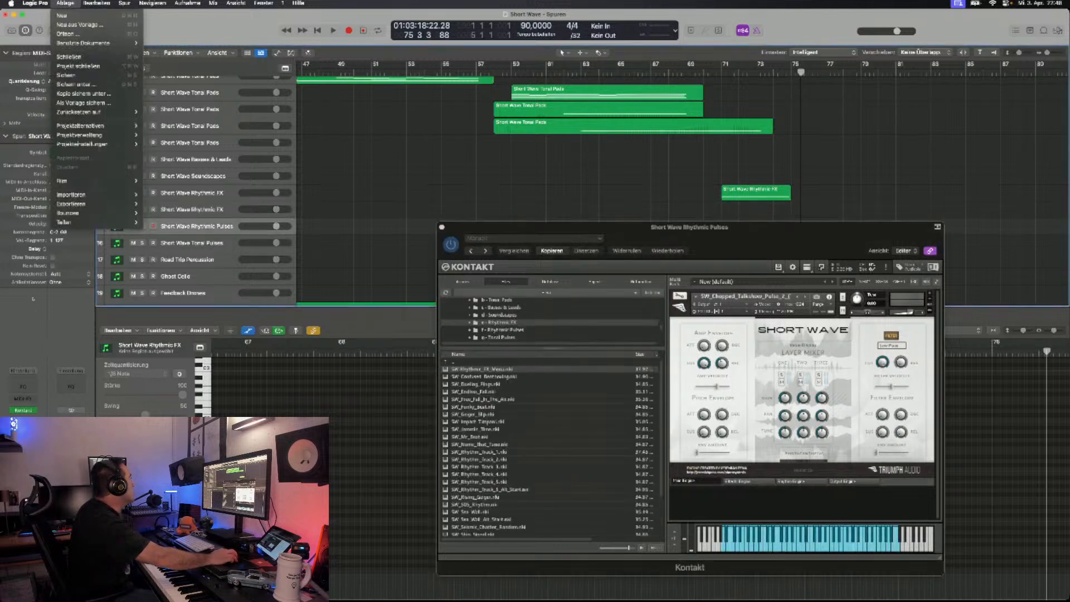
click(71, 75)
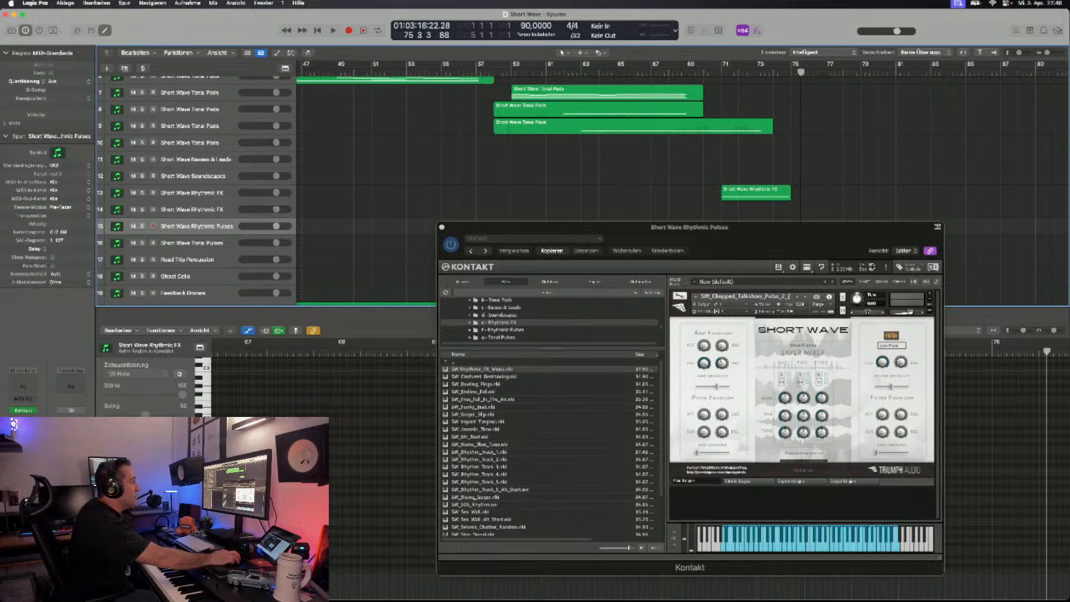
- Replace the Chopped_Talkshow_Pulse patch with SW_Rhythmic_Pulse_Menu_(TMP) from the 1 - Rhythmic Pulses subfolder of f - Rhythmic Pulses
click(929, 294)
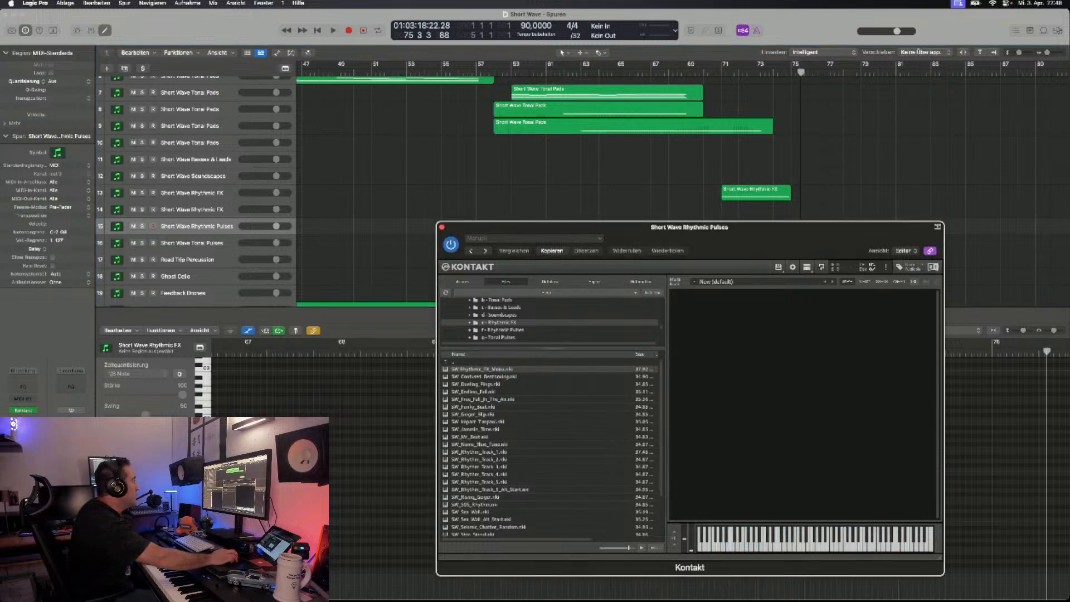
click(503, 330)
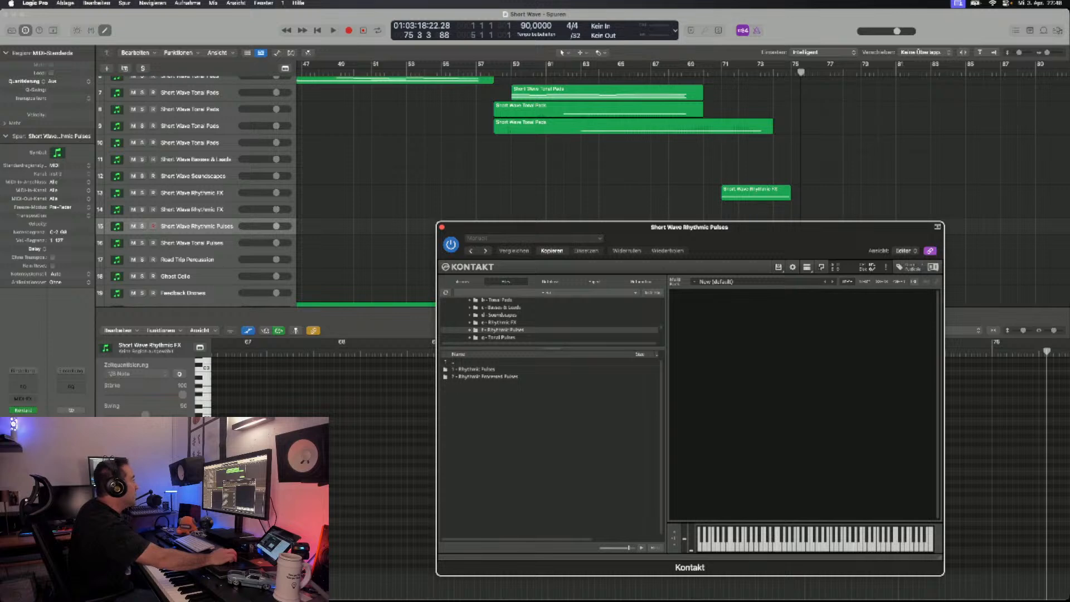
double_click(473, 369)
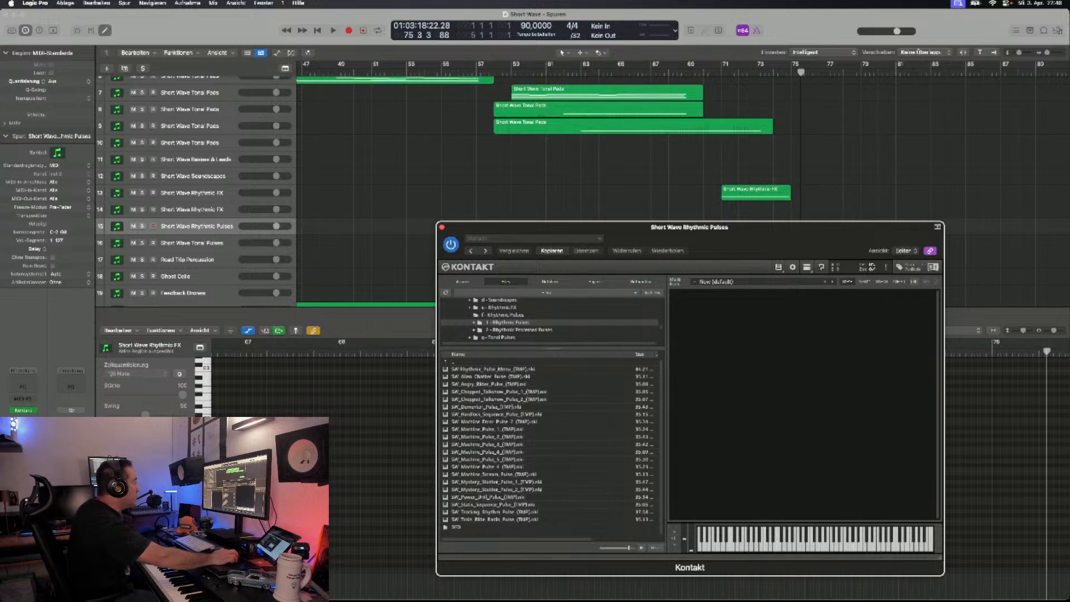
double_click(475, 369)
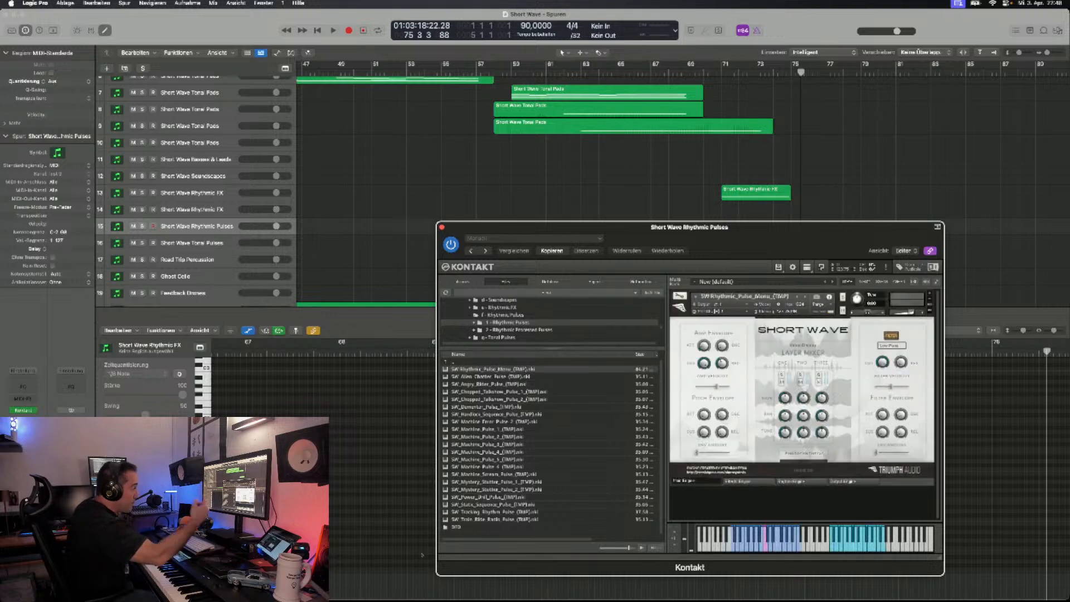
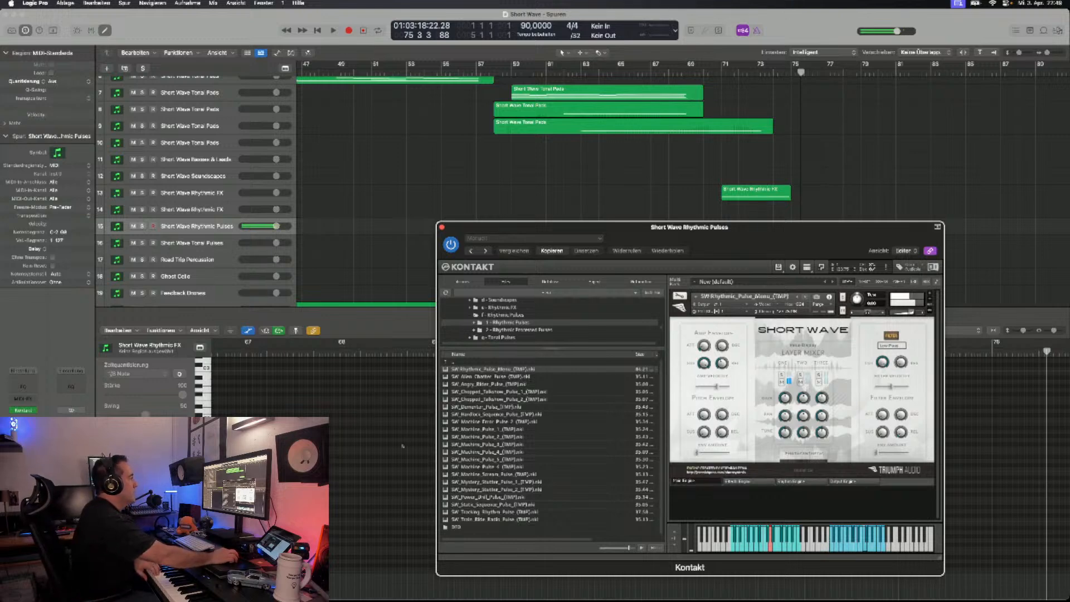
- Load the SW_Alien_Chatter_Pulse_(TMP) patch and record a part on the Short Wave Rhythmic Pulses track from bar 77
click(806, 296)
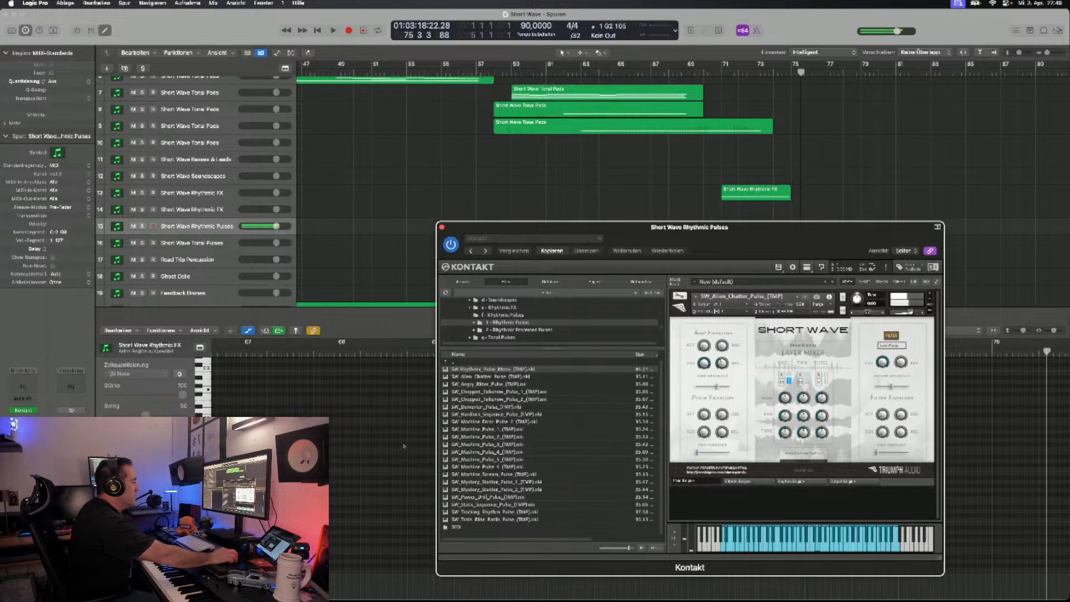
drag(602, 227, 609, 319)
scroll(530, 200, left, 5)
scroll(530, 200, down, 1)
scroll(669, 184, down, 2)
scroll(669, 184, up, 5)
scroll(669, 184, left, 3)
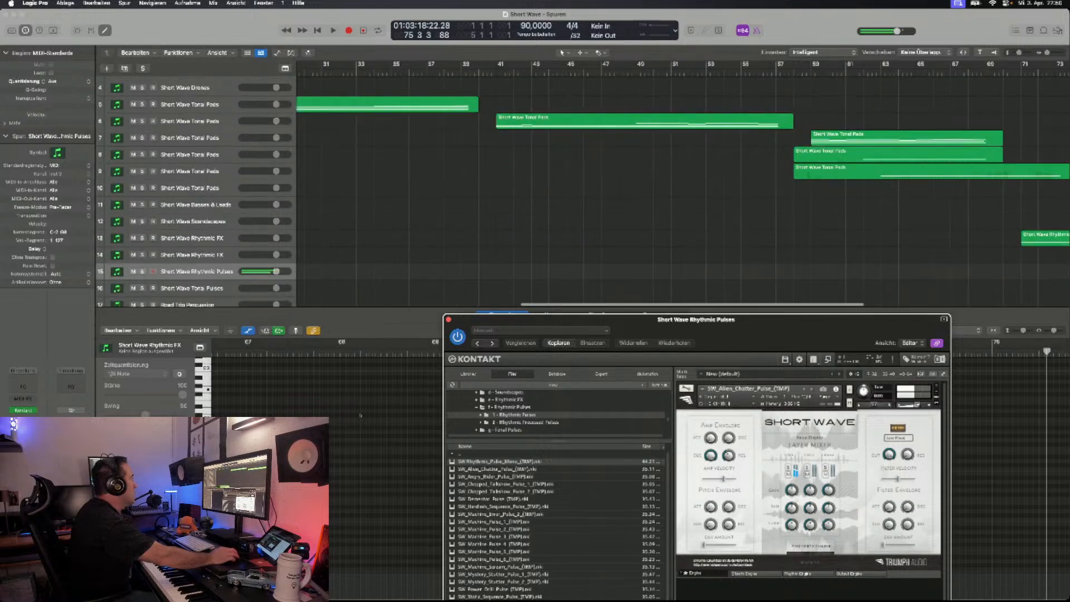
scroll(668, 184, left, 10)
scroll(669, 184, down, 4)
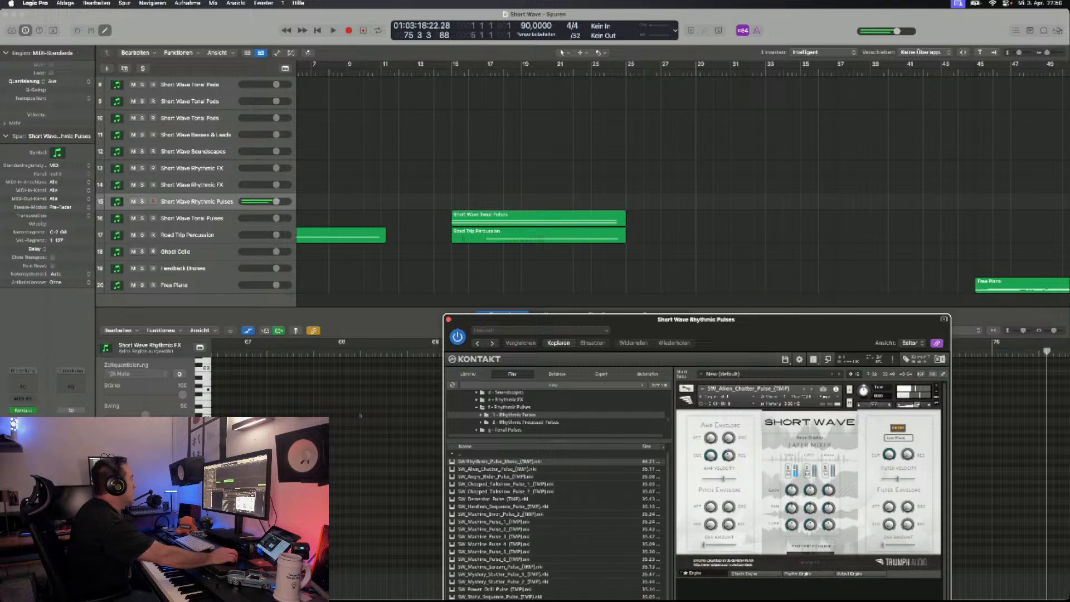
scroll(669, 184, right, 6)
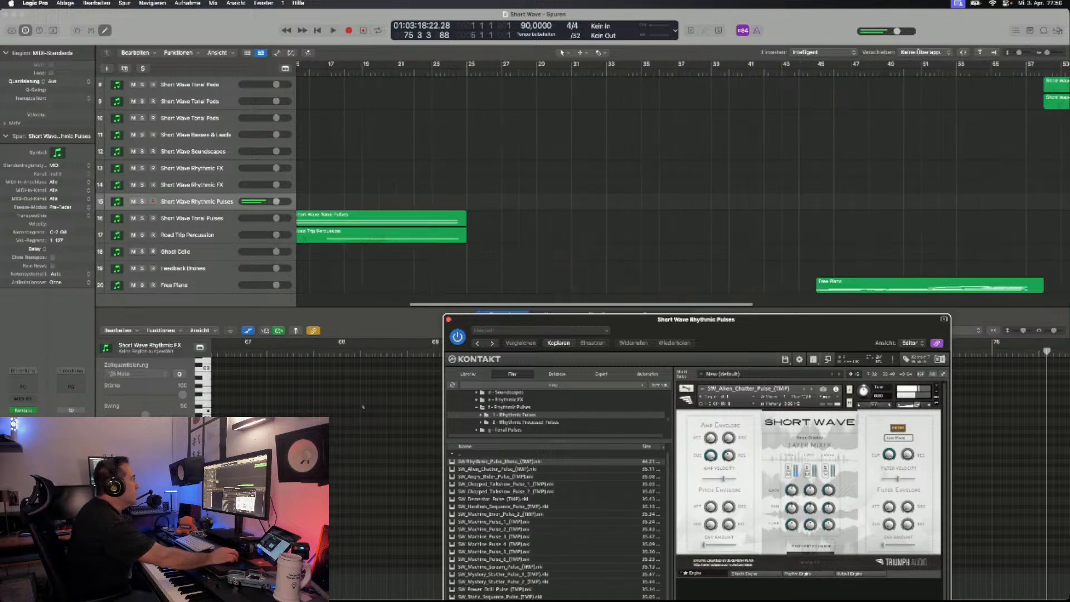
scroll(669, 184, right, 12)
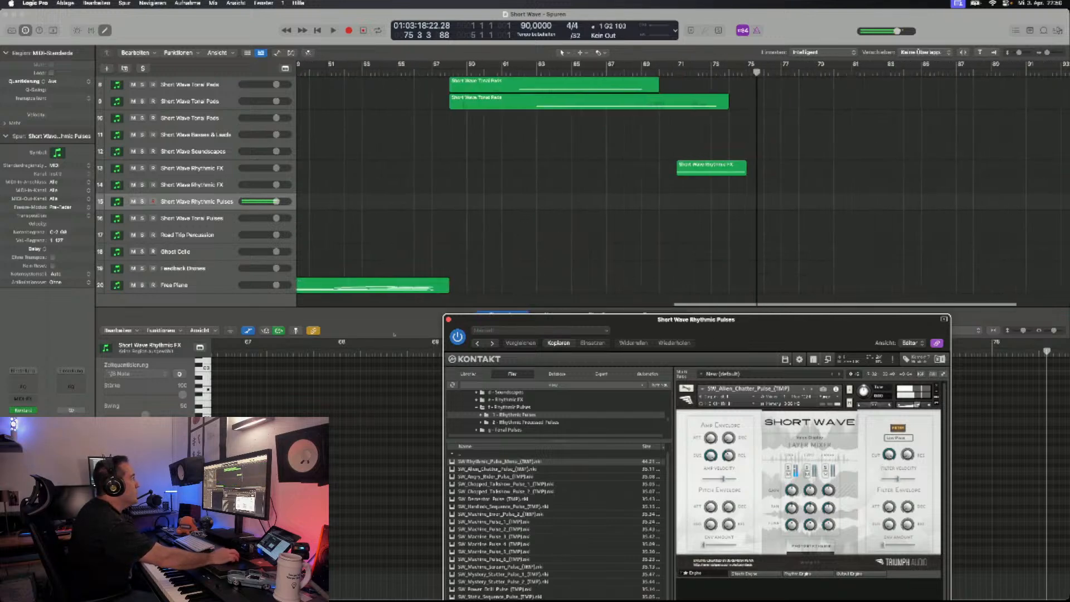
click(782, 72)
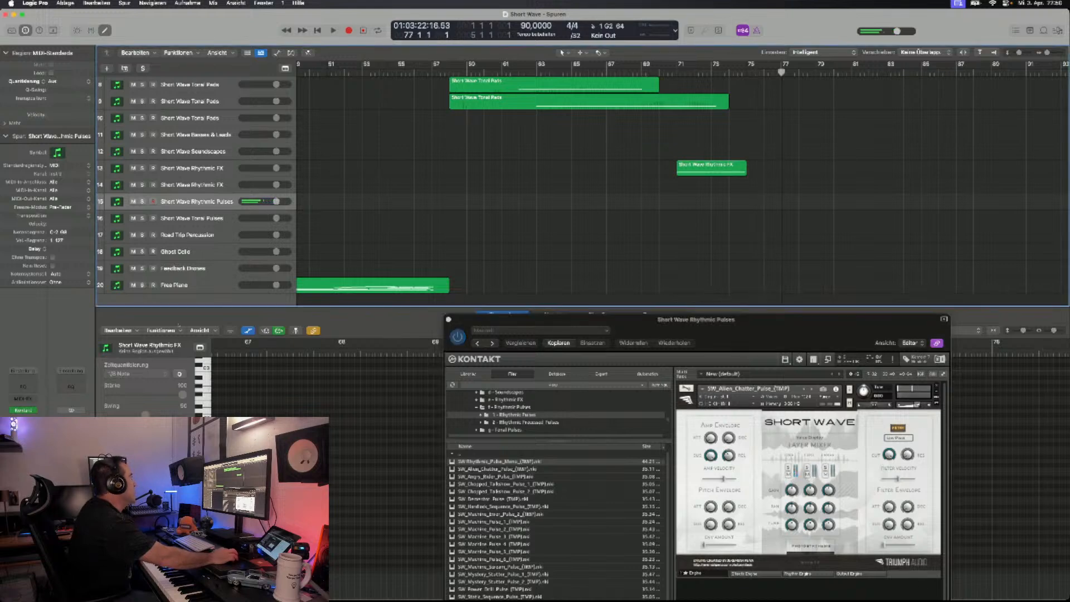
key(r)
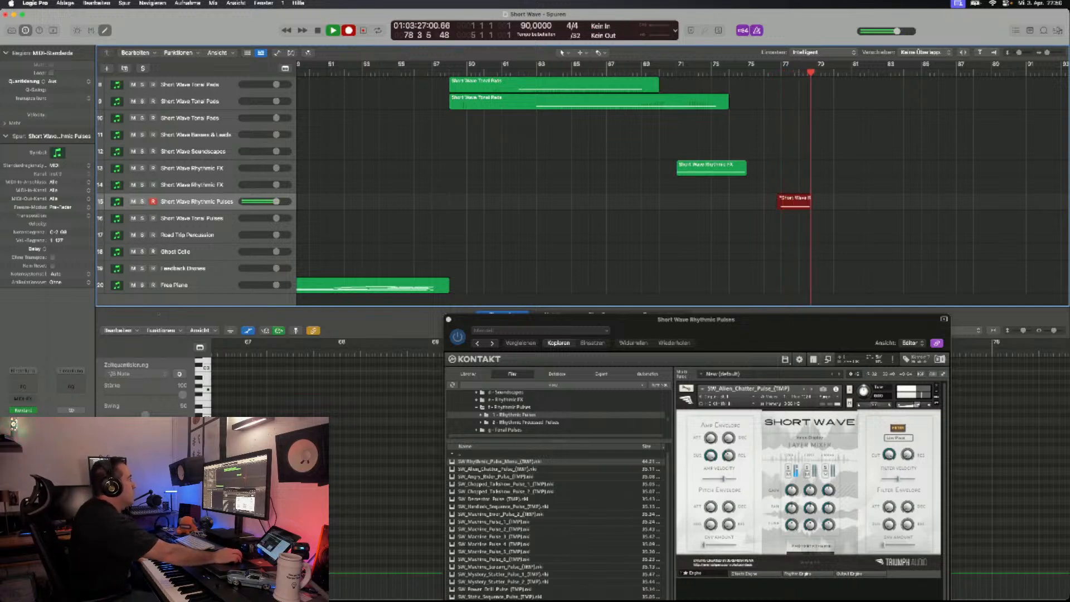
key(space)
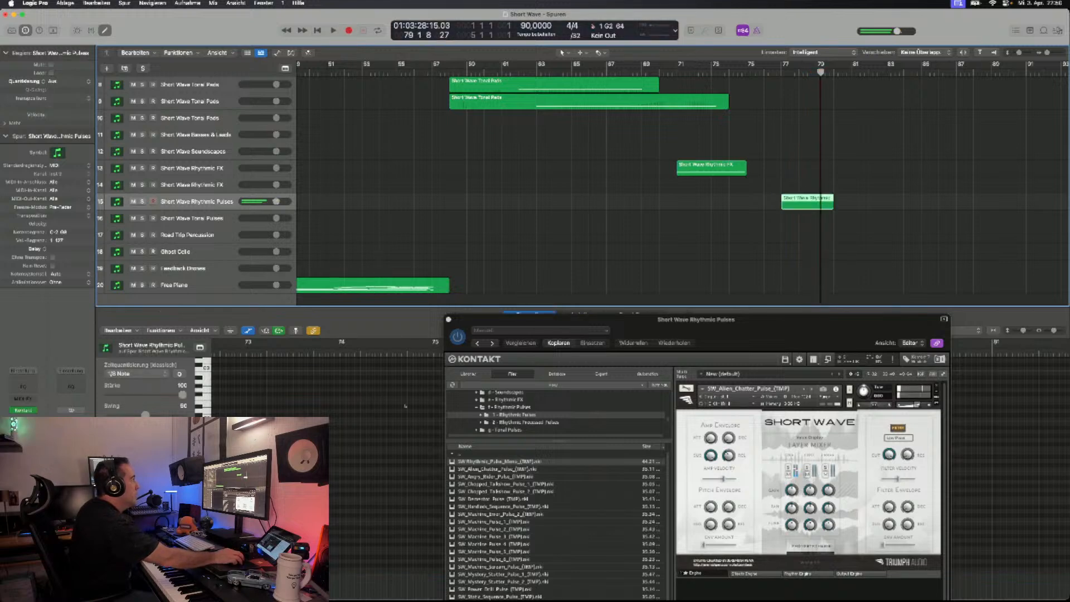
- Select the sustained note of the newly recorded Short Wave Rhythmic Pulses region in the piano roll
drag(613, 319, 648, 88)
scroll(372, 554, up, 5)
scroll(371, 554, left, 1)
click(739, 498)
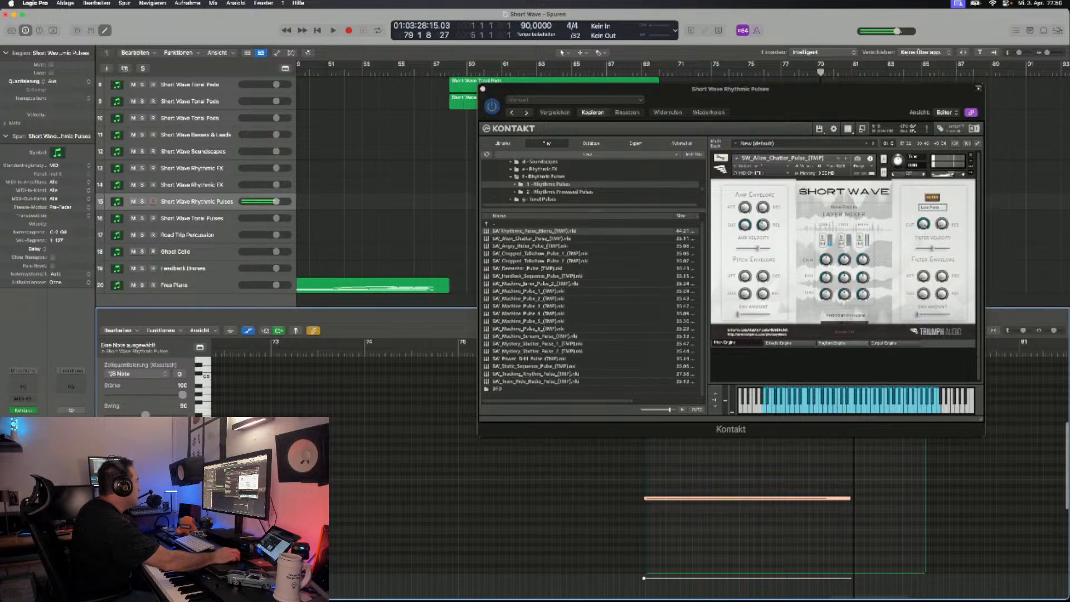
- Record a part on the Road Trip Percussion track from bar 77 and select its sustained note in the piano roll
drag(647, 89, 643, 360)
scroll(251, 235, down, 2)
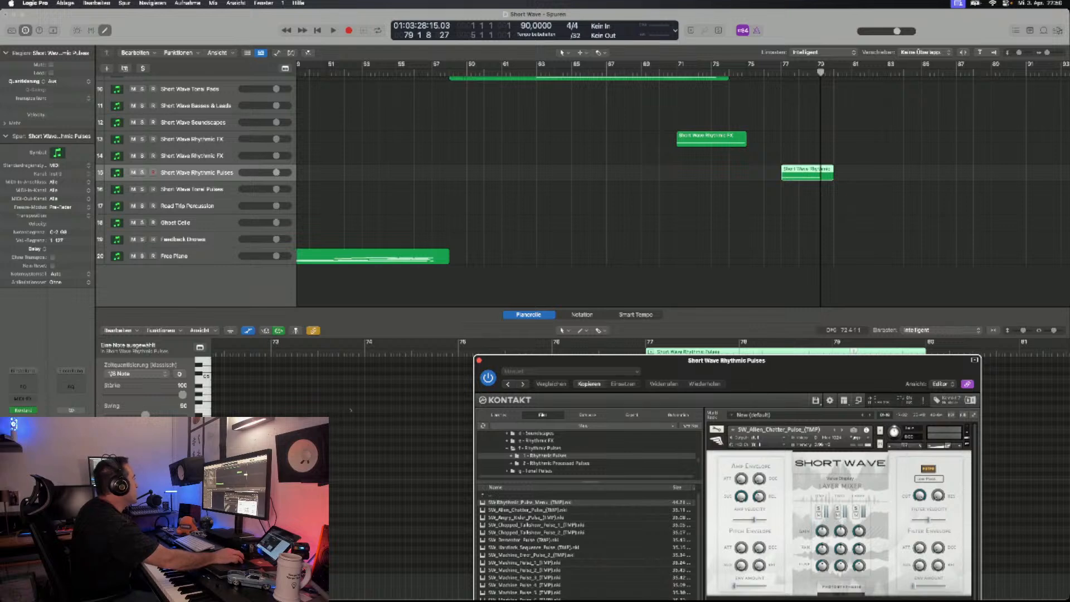
key(Down)
key(Down)
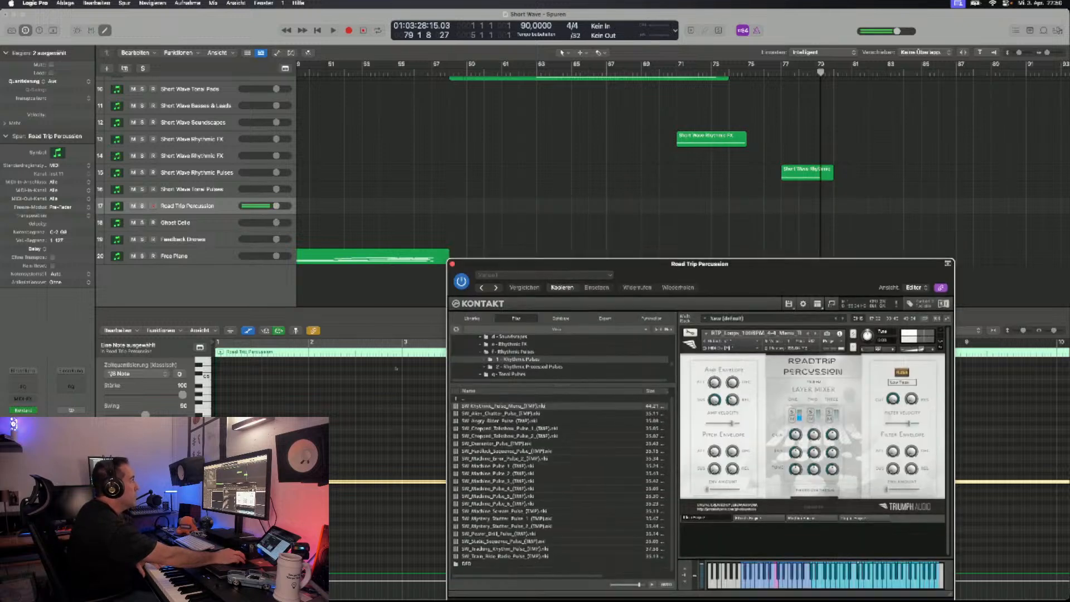
key(r)
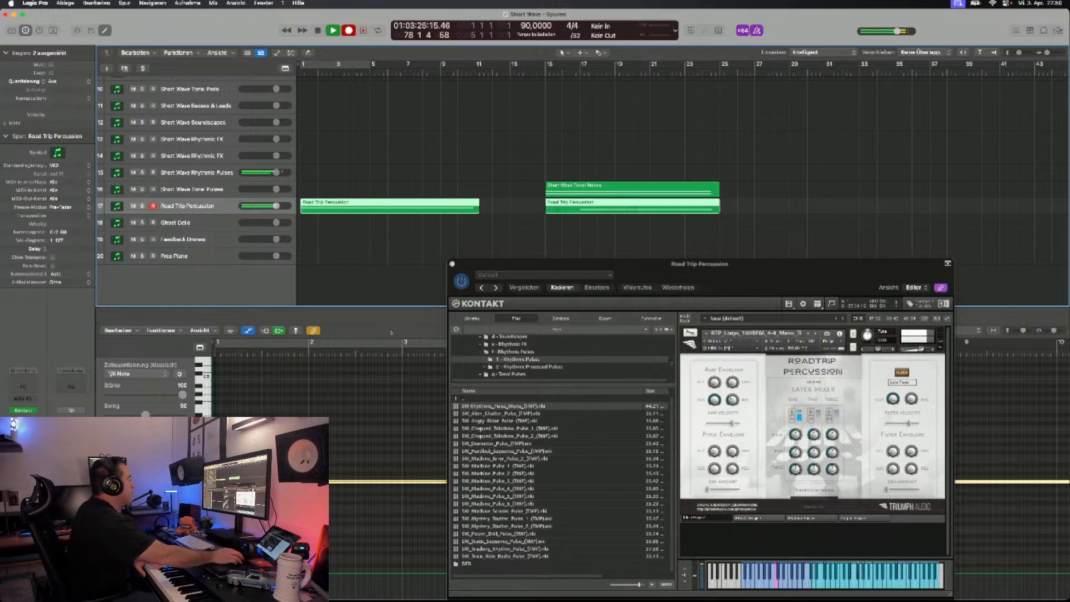
drag(524, 265, 510, 412)
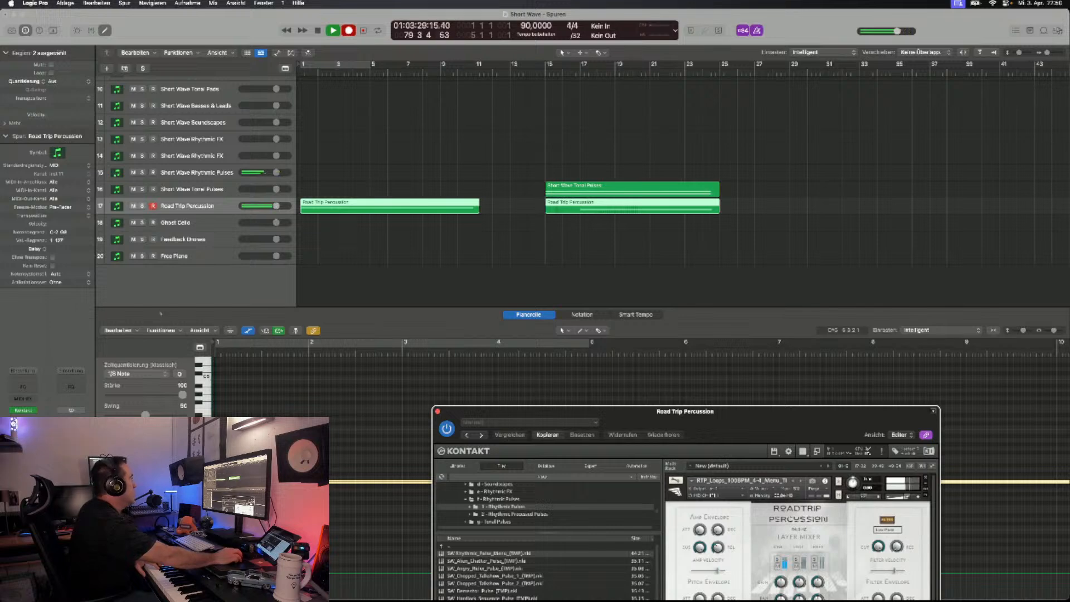
click(324, 400)
key(space)
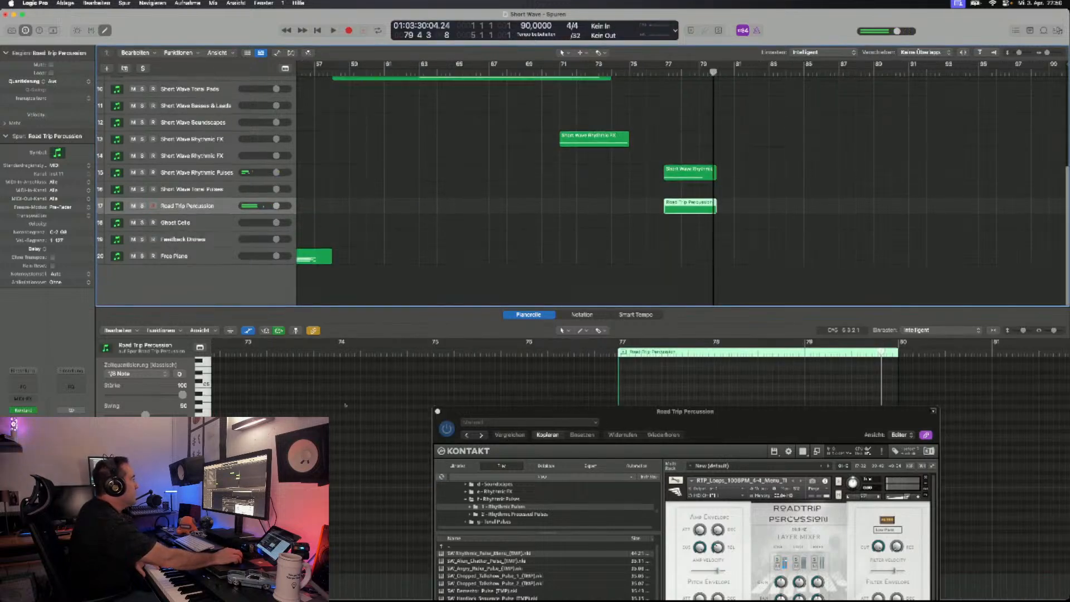
drag(557, 412, 562, 485)
drag(688, 442, 695, 469)
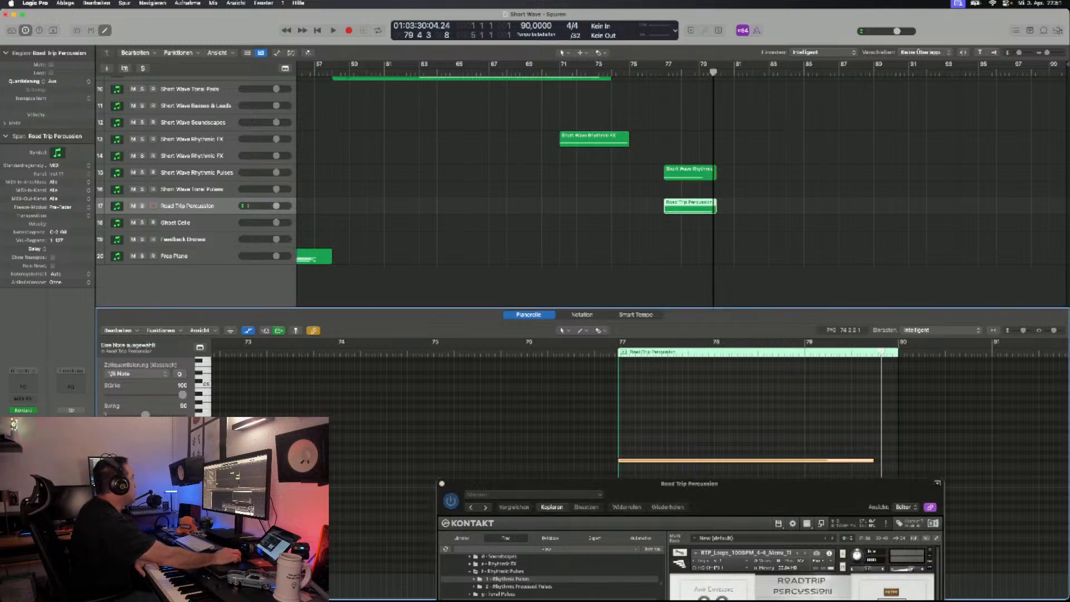
- Select the Feedback Drones track and record its Ascension Pad patch from bar 77 to about bar 81
click(187, 239)
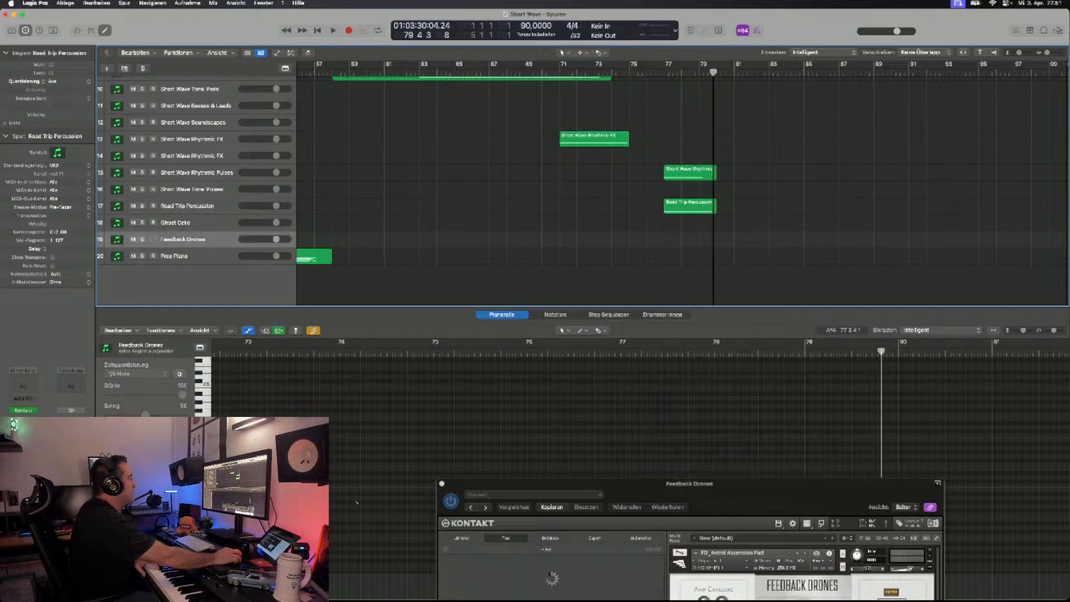
drag(546, 484, 492, 174)
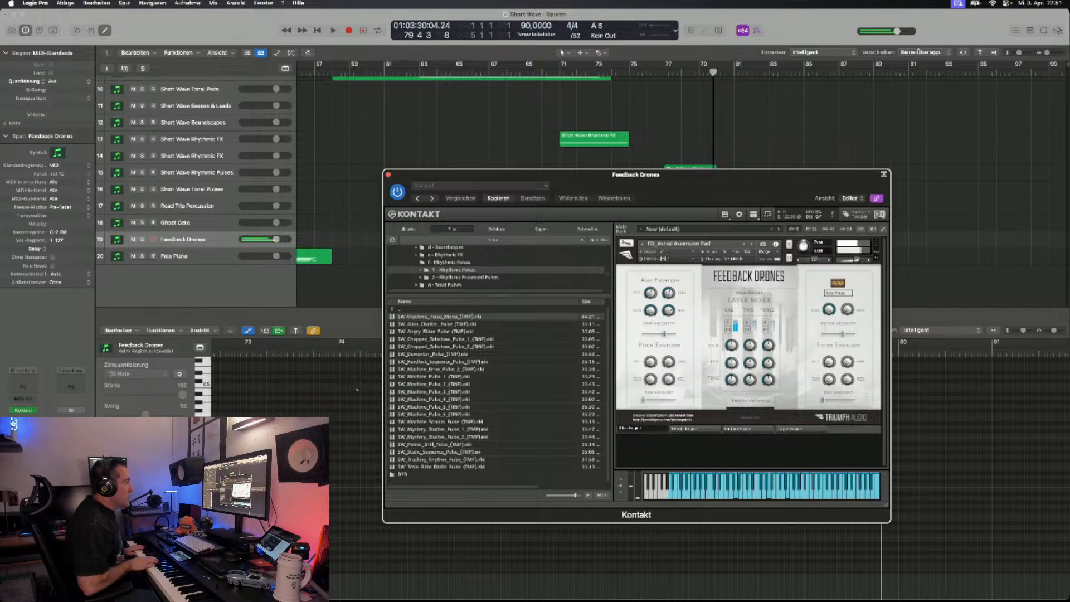
drag(731, 174, 732, 312)
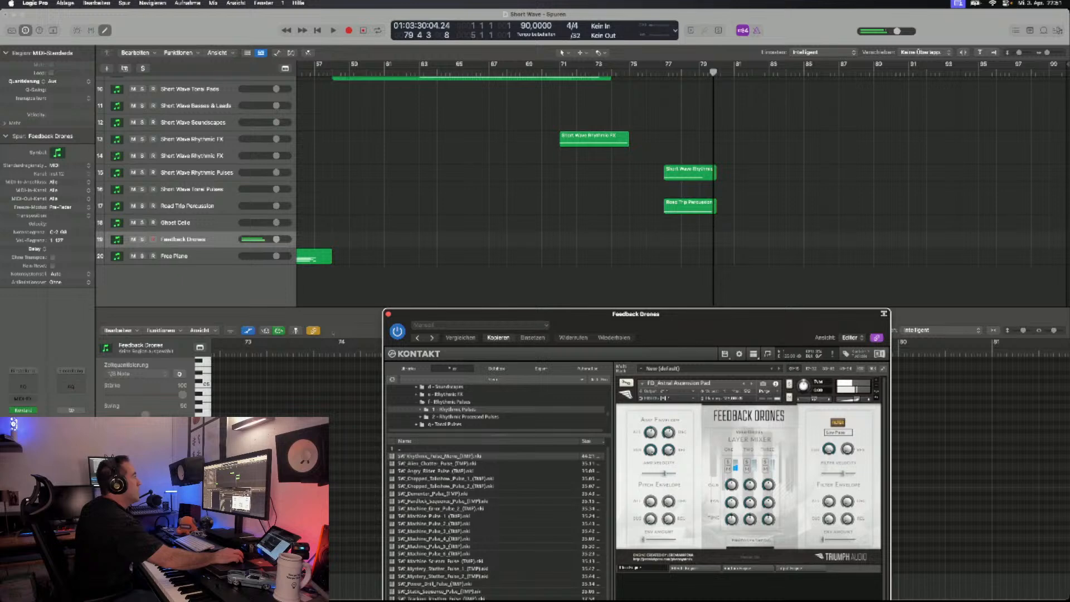
key(r)
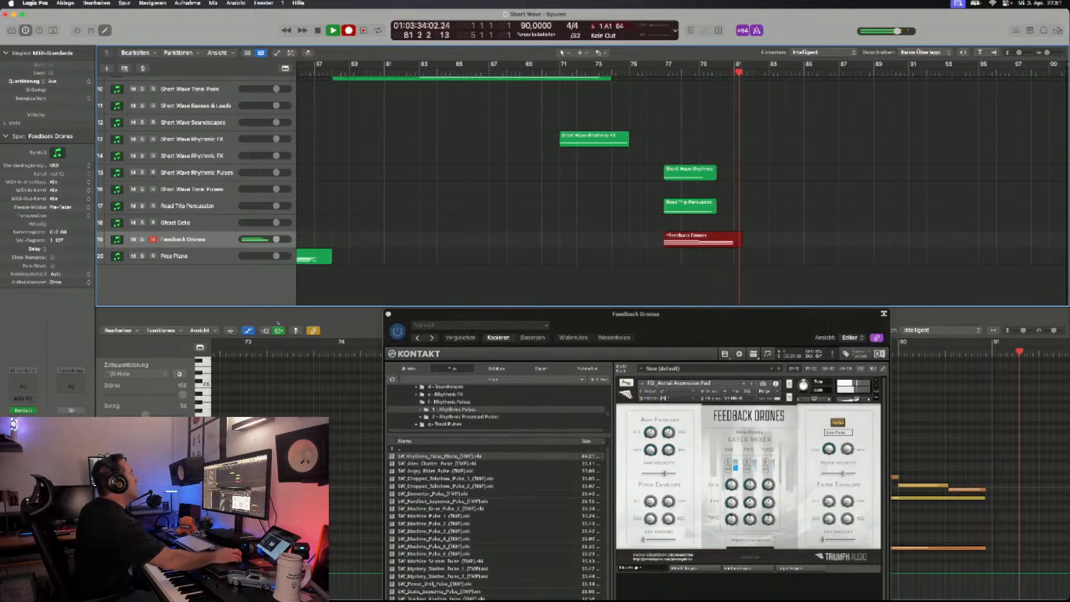
key(space)
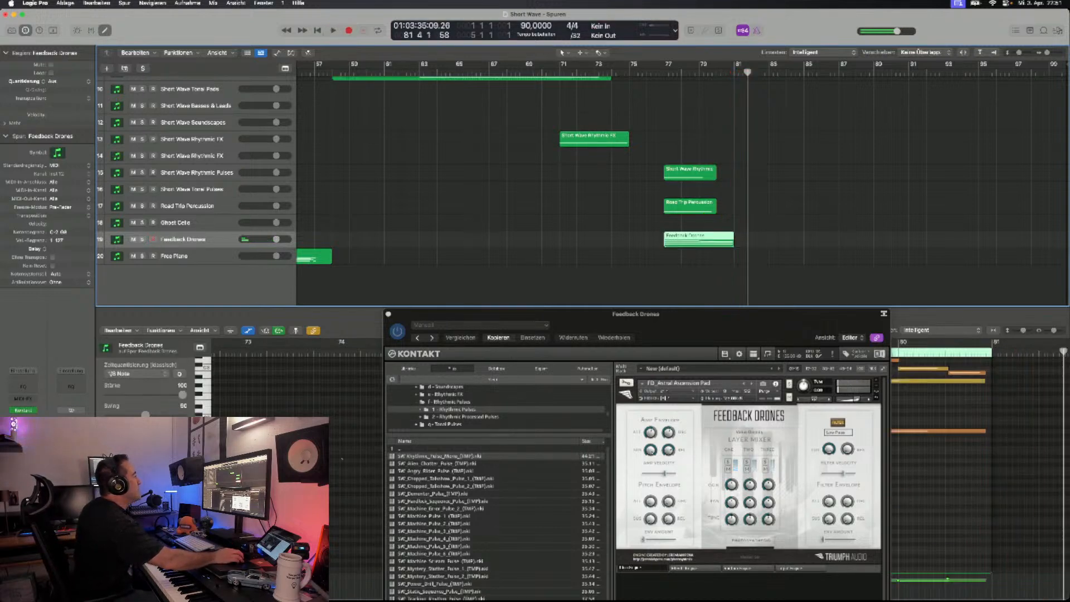
- Play back the layered pulse, percussion and drone regions from just before bar 77
key(KP_0)
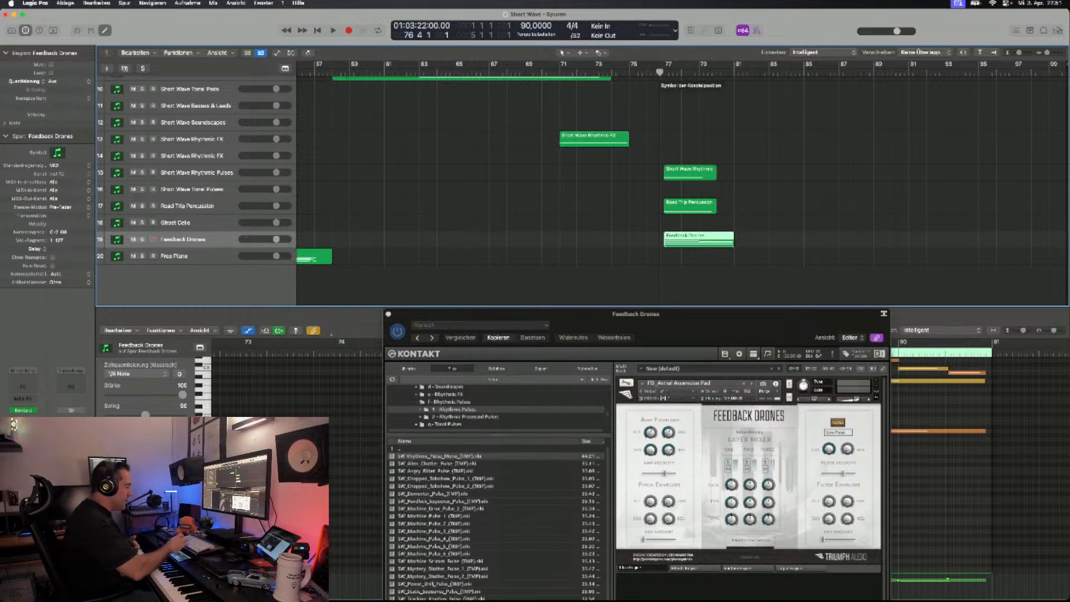
key(space)
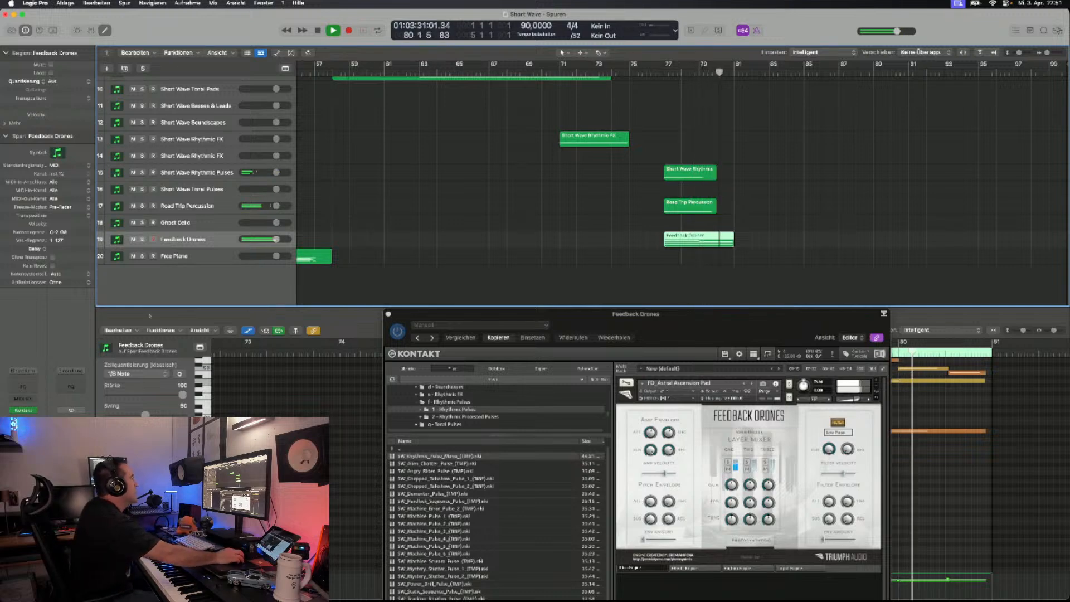
key(space)
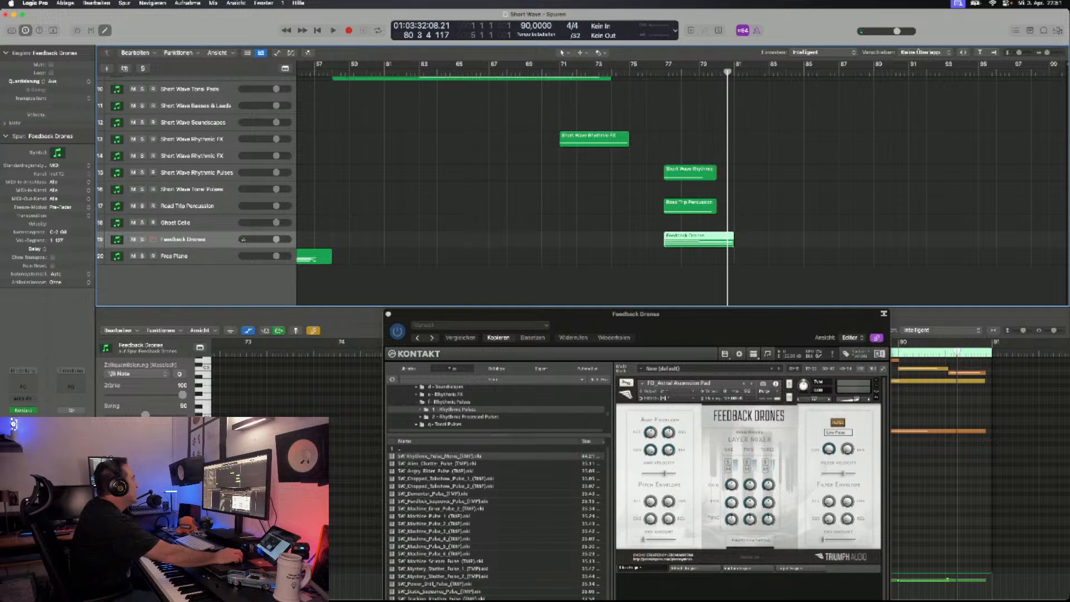
- Duplicate the Short Wave Rhythmic Pulses track and move the playhead to bar 81
click(690, 173)
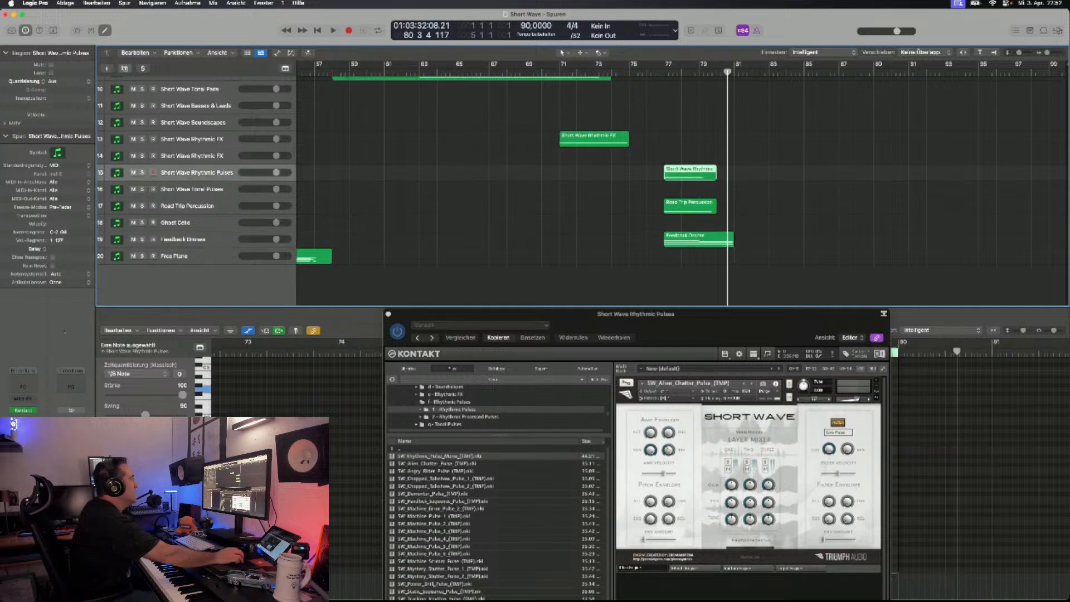
key(super+d)
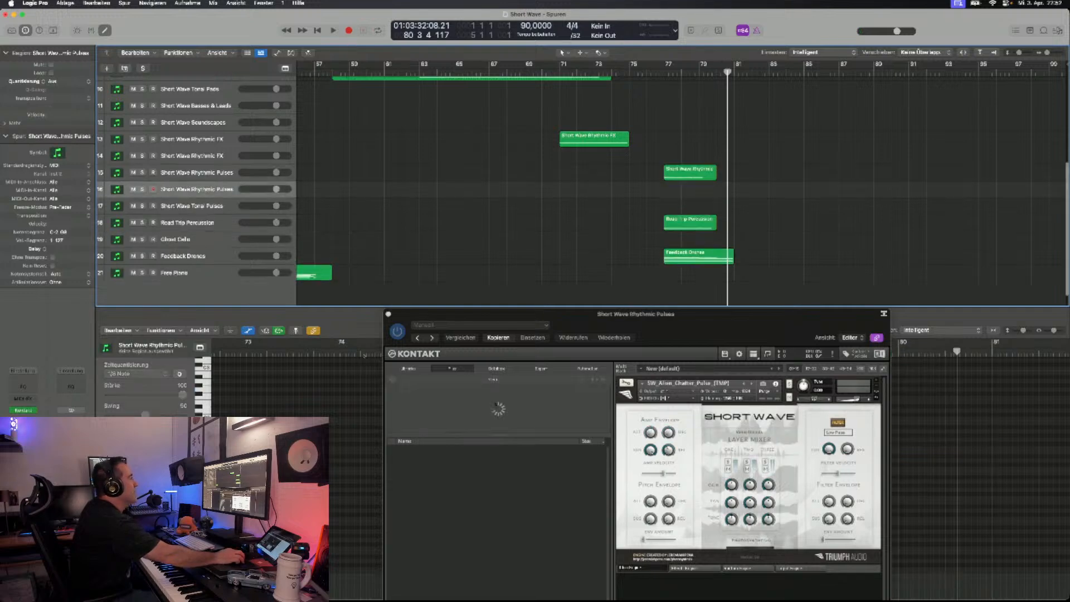
key(period)
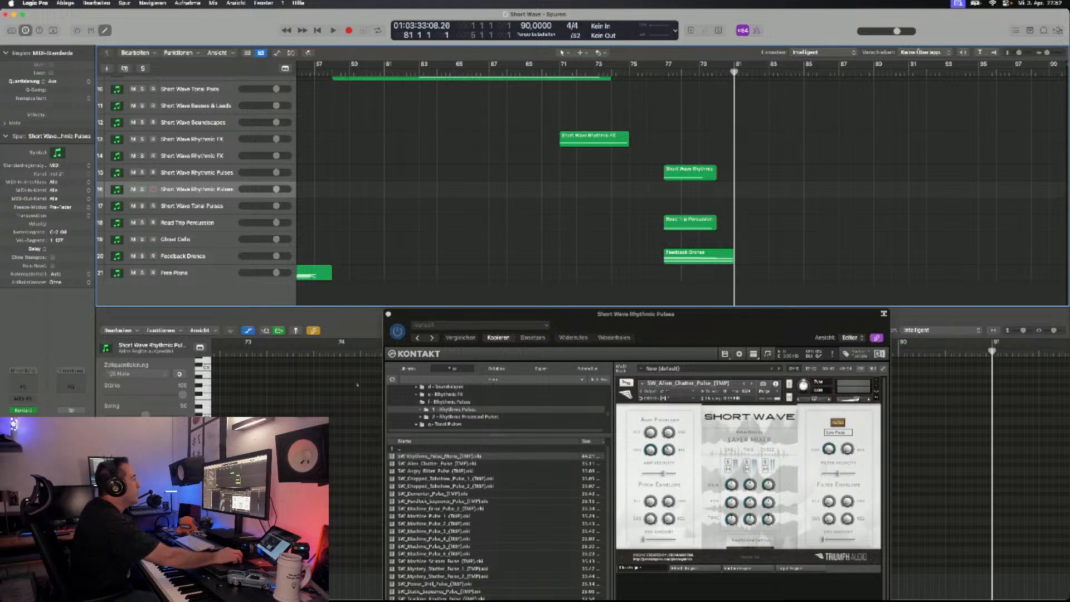
- Audition the SW_Angry_Rider_Pulse_(TMP) and SW_Chopped_Talkshow_Pulse_1 patches on the duplicated track
drag(435, 315, 287, 125)
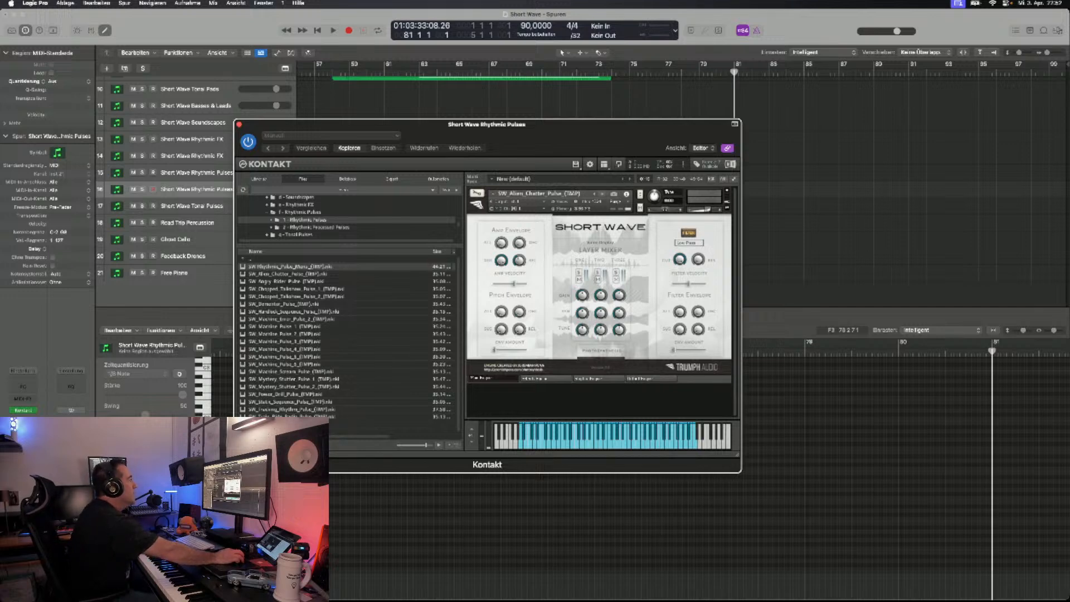
click(602, 194)
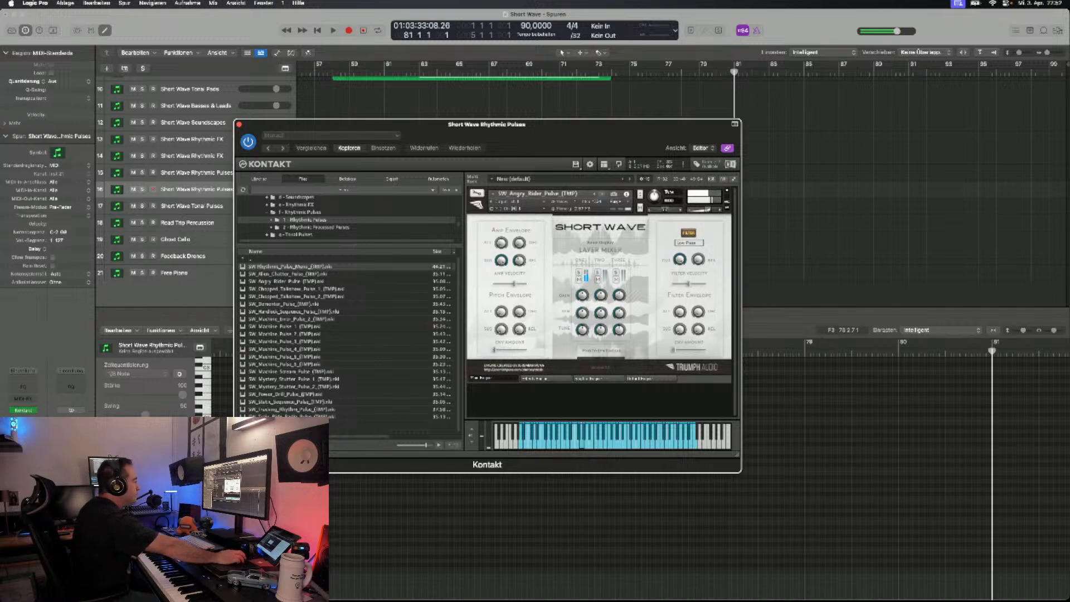
click(602, 194)
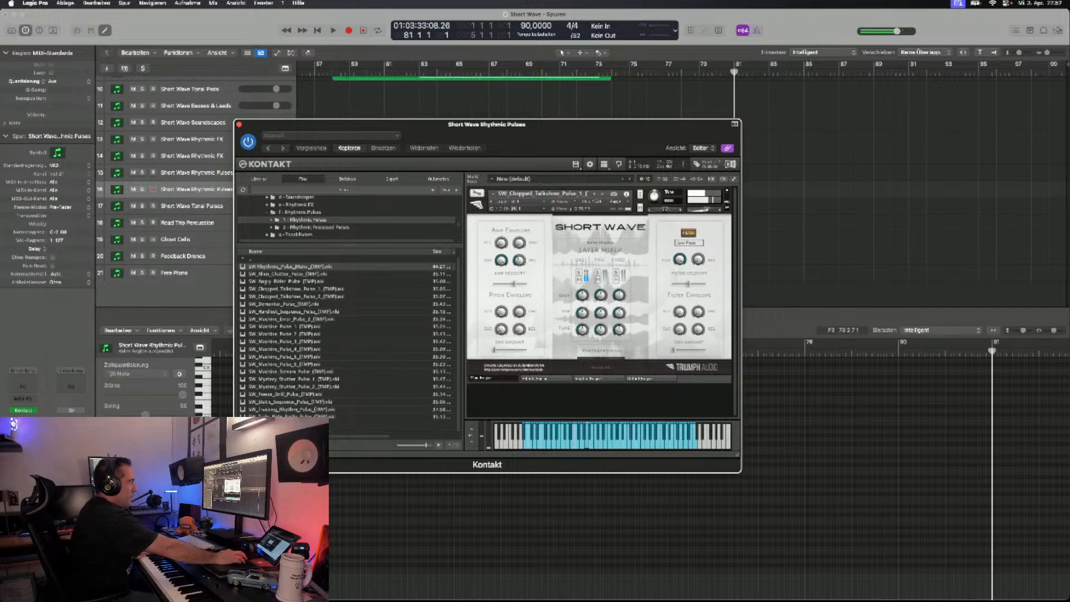
drag(485, 124, 498, 250)
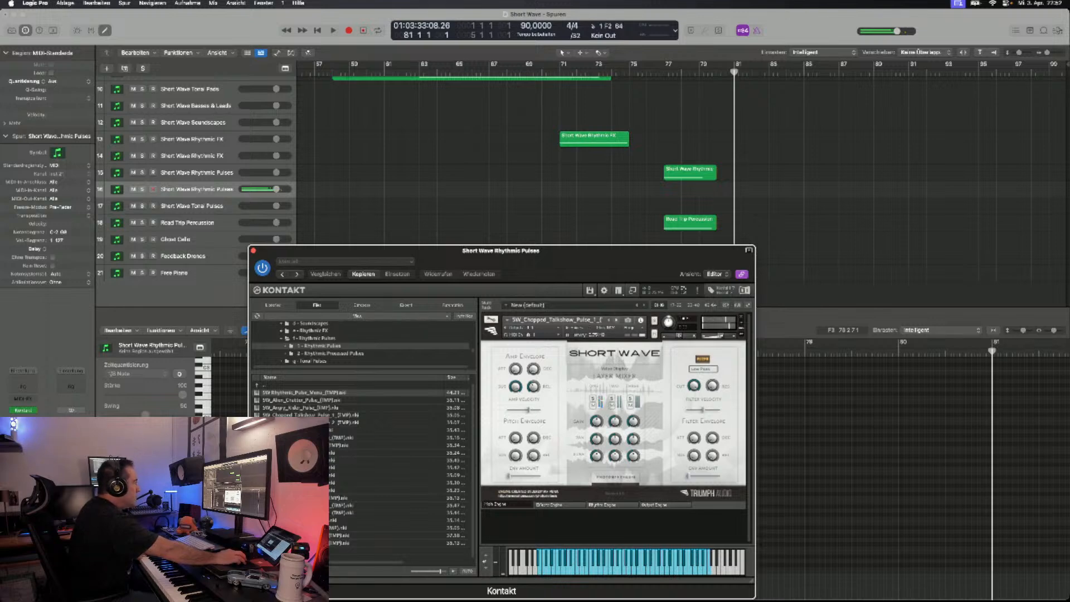
- Audition SW_Dementor_Pulse_(TMP) on the duplicated track and load SW_Hardlock_Sequence_Pulse_(TMP)
click(616, 320)
click(617, 320)
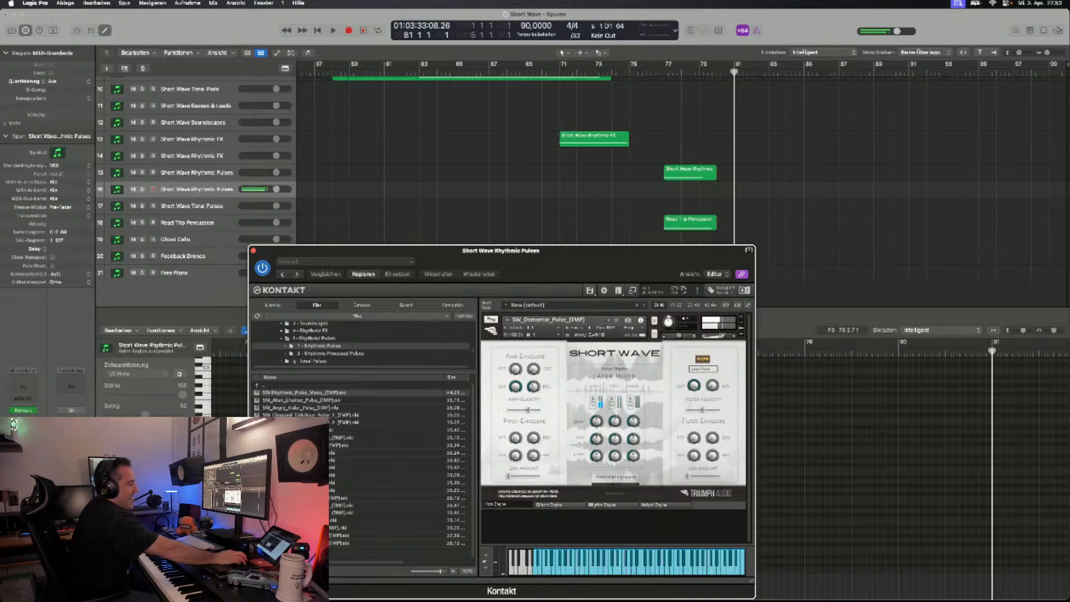
click(616, 320)
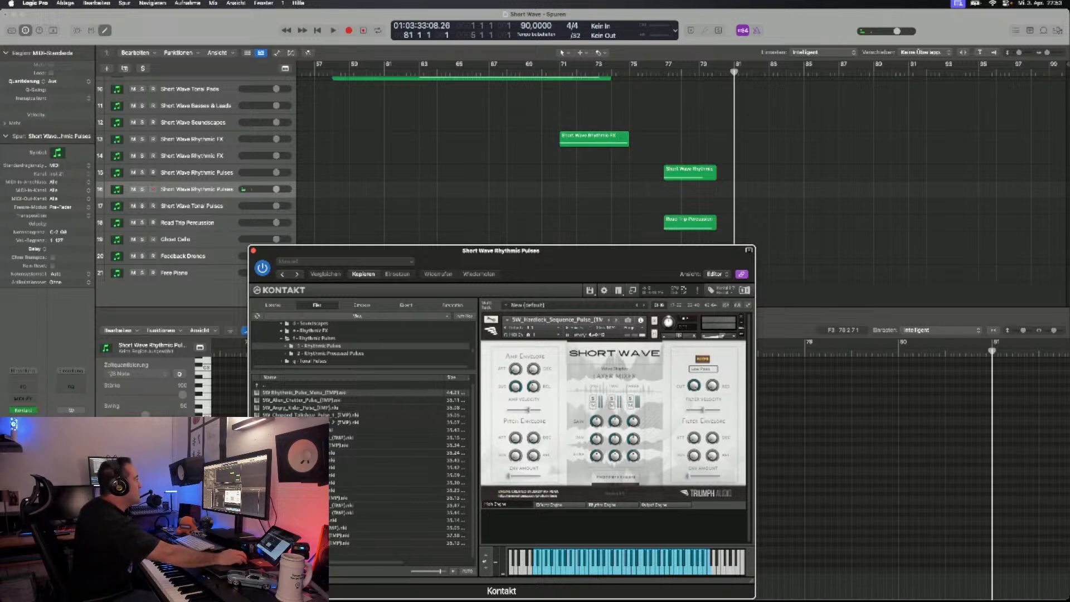
drag(402, 251, 428, 193)
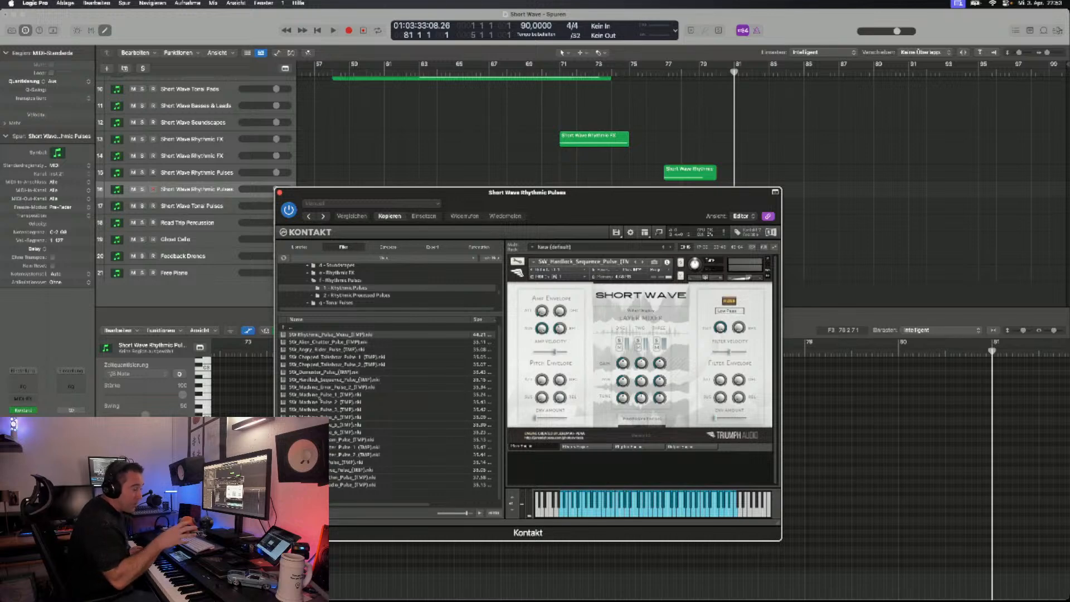
drag(446, 192, 472, 219)
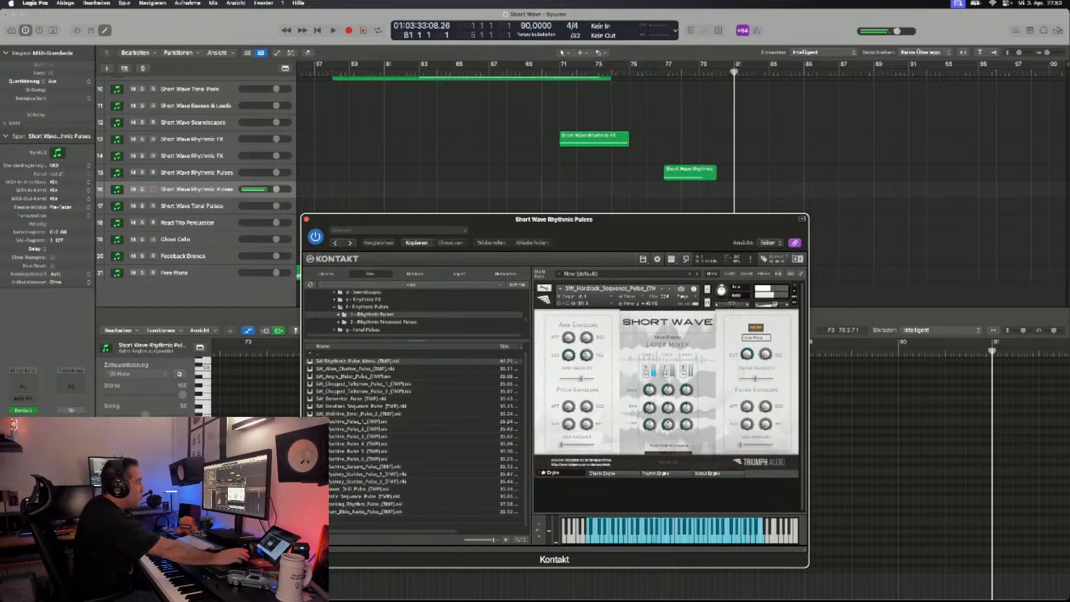
drag(472, 219, 512, 213)
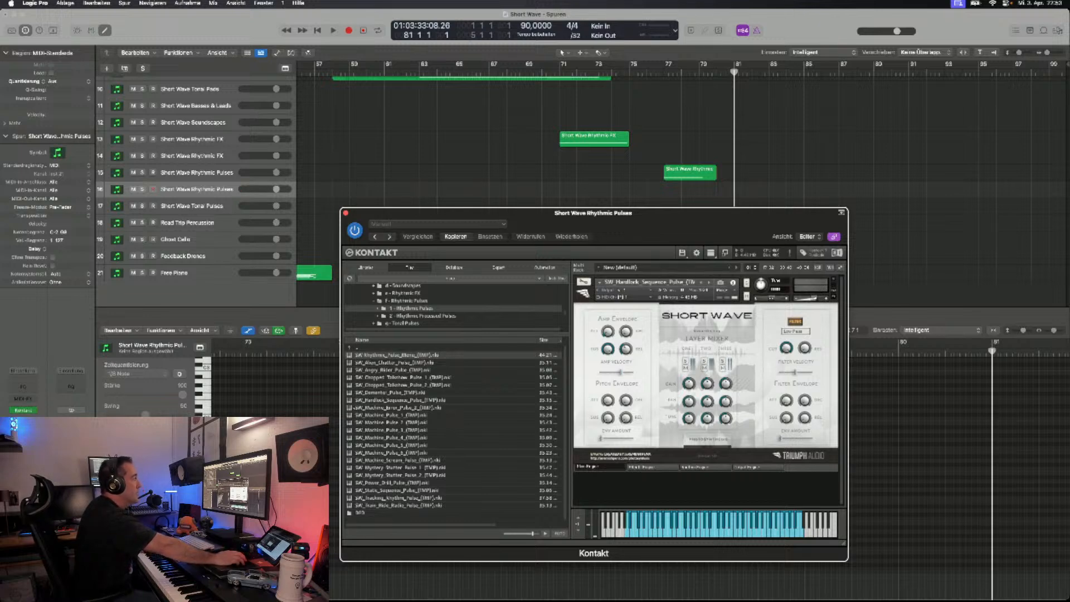
- Audition the SW_Hardlock_Sequence_Pulse, SW_Machine_Pulse_1 and SW_Machine_Pulse_2 patches on the duplicated track and load SW_Machine_Pulse_3_(TMP)
drag(513, 213, 521, 212)
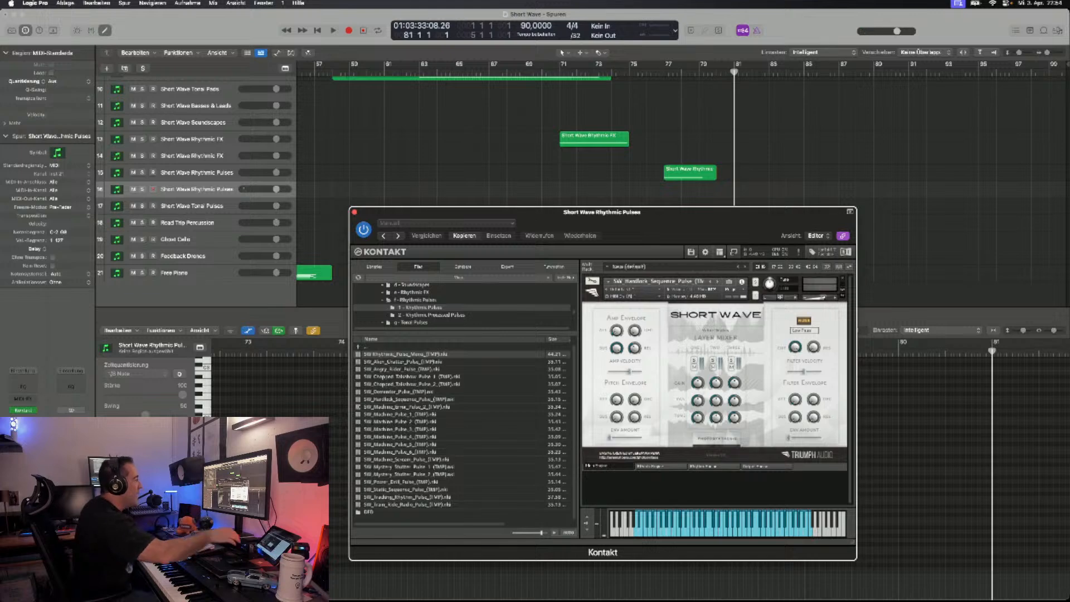
drag(557, 212, 591, 216)
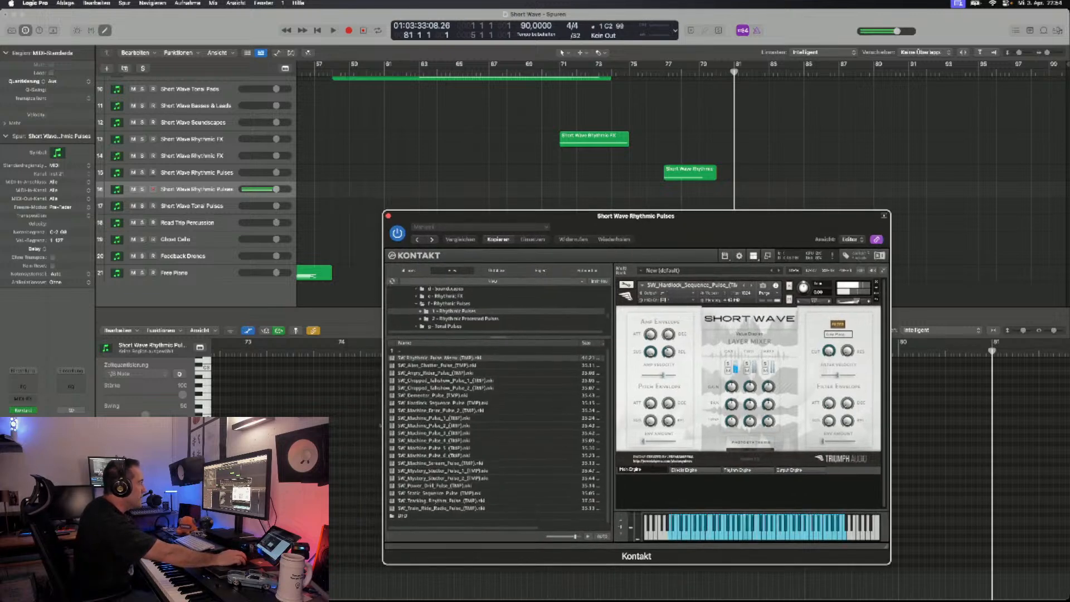
click(752, 285)
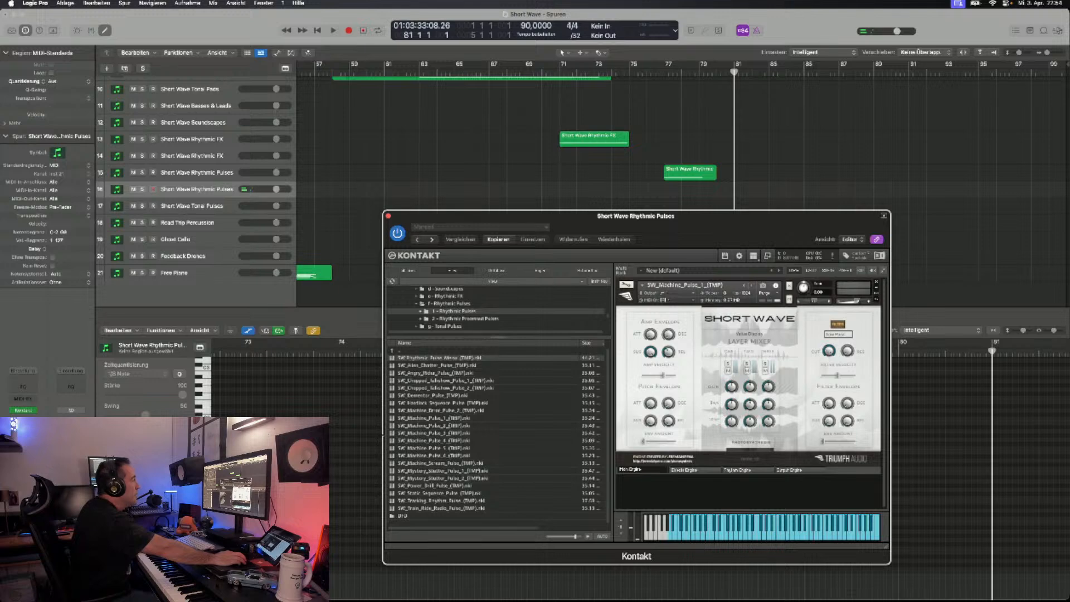
drag(382, 435, 402, 433)
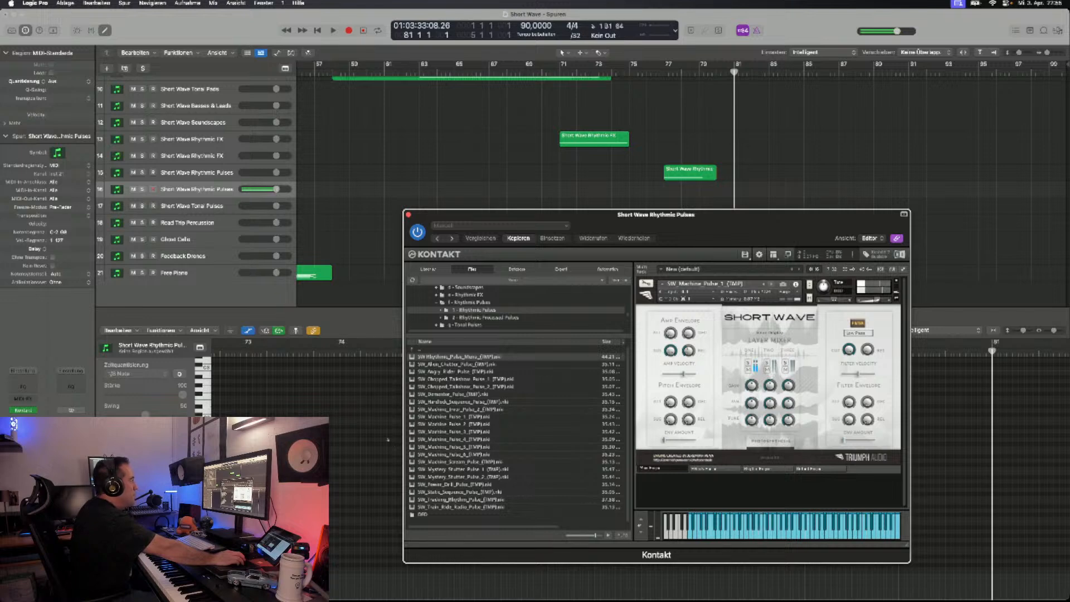
click(771, 284)
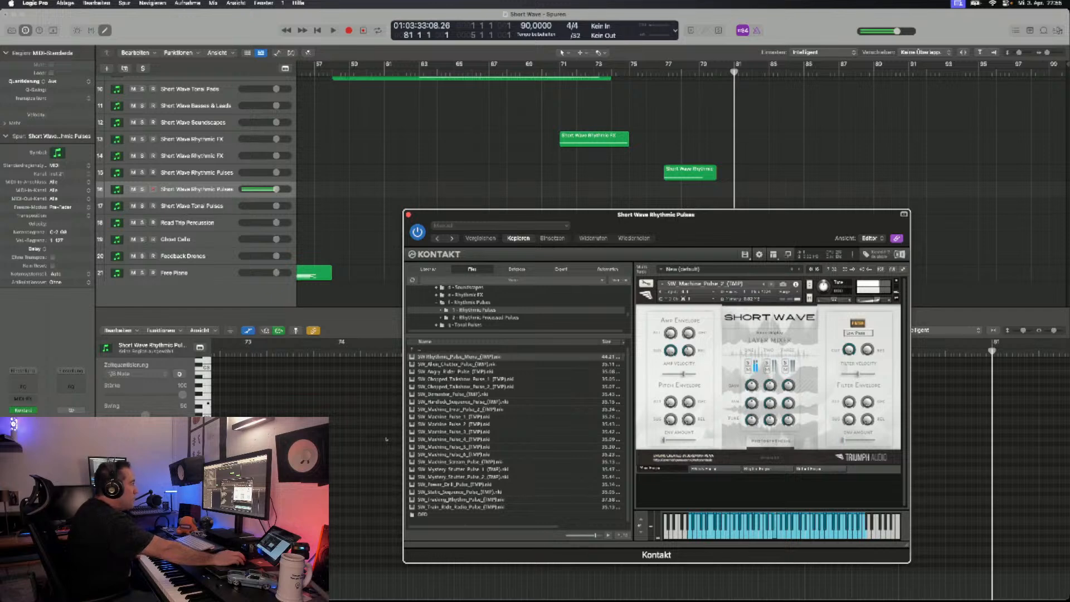
click(772, 284)
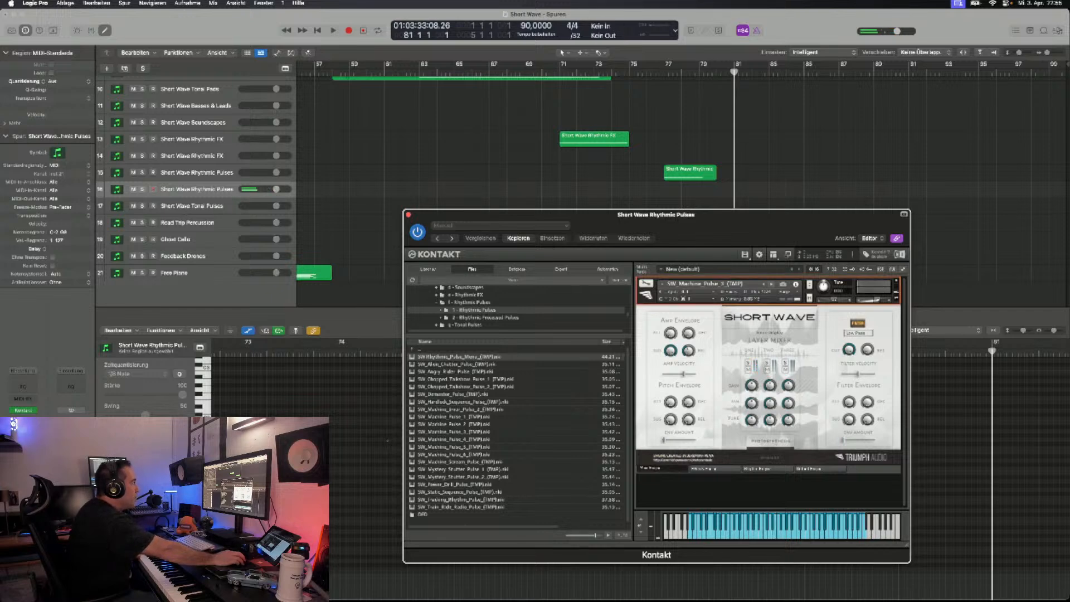
- Audition the following rhythmic pulse patches, including SW_Power_Drill_Pulse_(TMP), and load SW_Tracking_Rhythm_Pulse_(TMP)
click(771, 284)
click(771, 284)
click(771, 285)
click(771, 284)
click(771, 284)
click(772, 285)
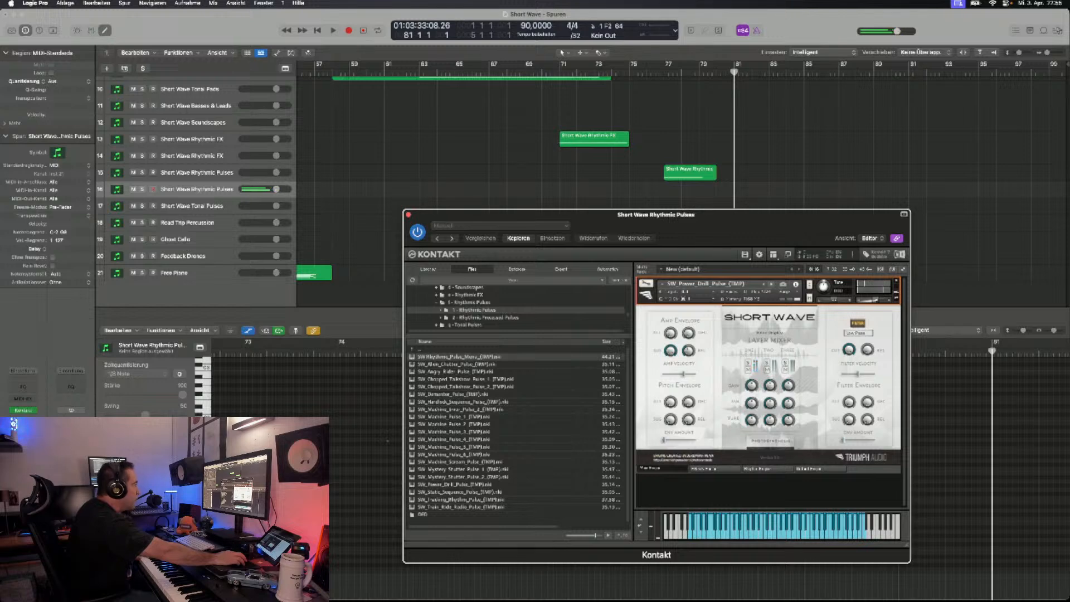
click(772, 284)
click(772, 284)
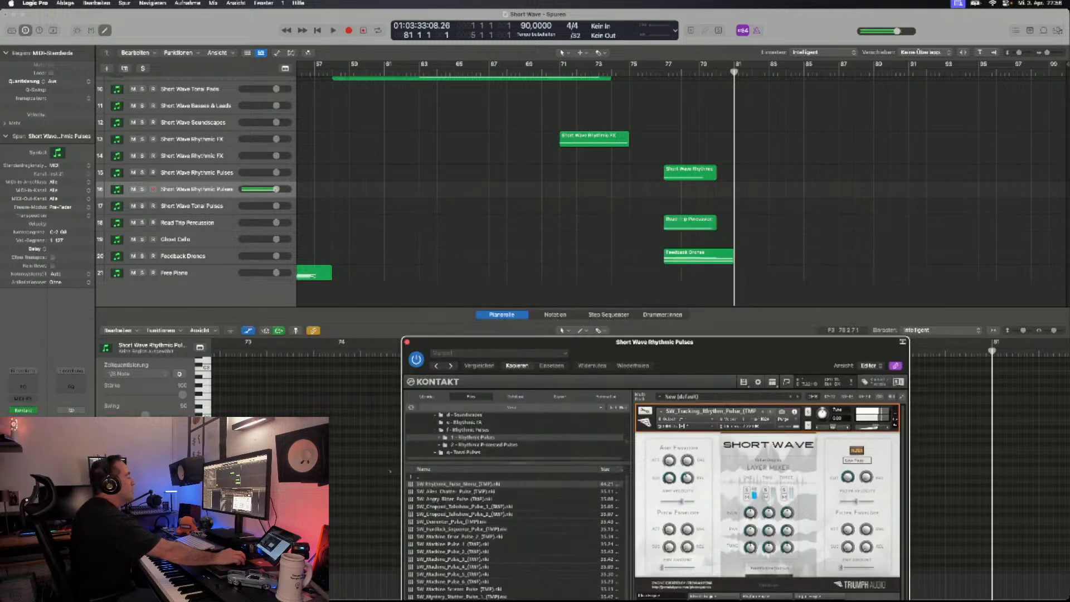
- Play the arrangement from bar 1 to try the tracking rhythm pulse against the opening drones and percussion
drag(779, 342, 776, 318)
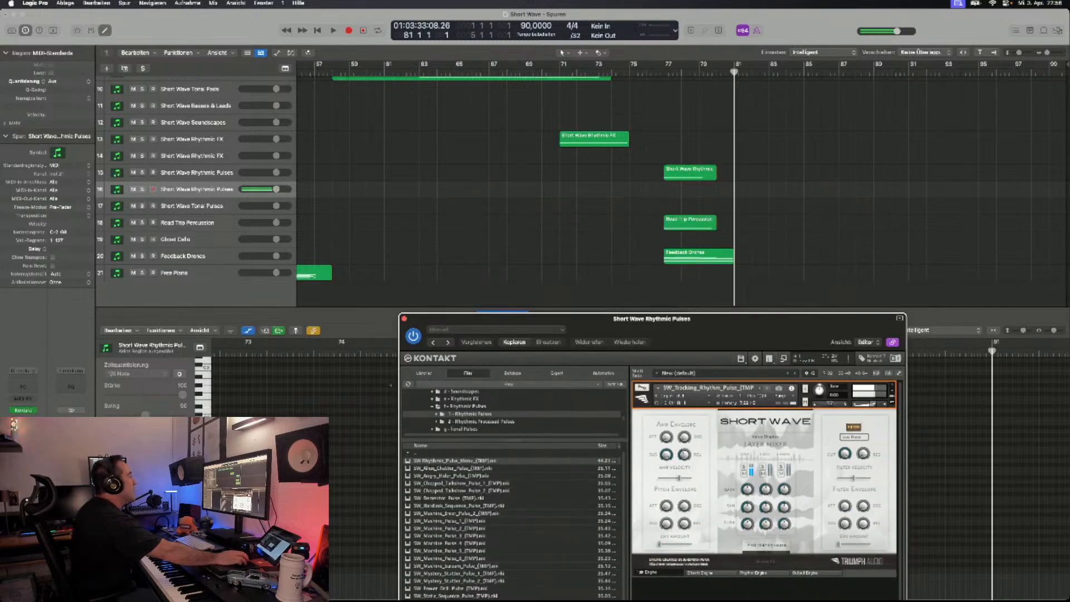
scroll(682, 189, up, 3)
scroll(683, 189, down, 2)
scroll(683, 190, left, 6)
scroll(683, 190, left, 5)
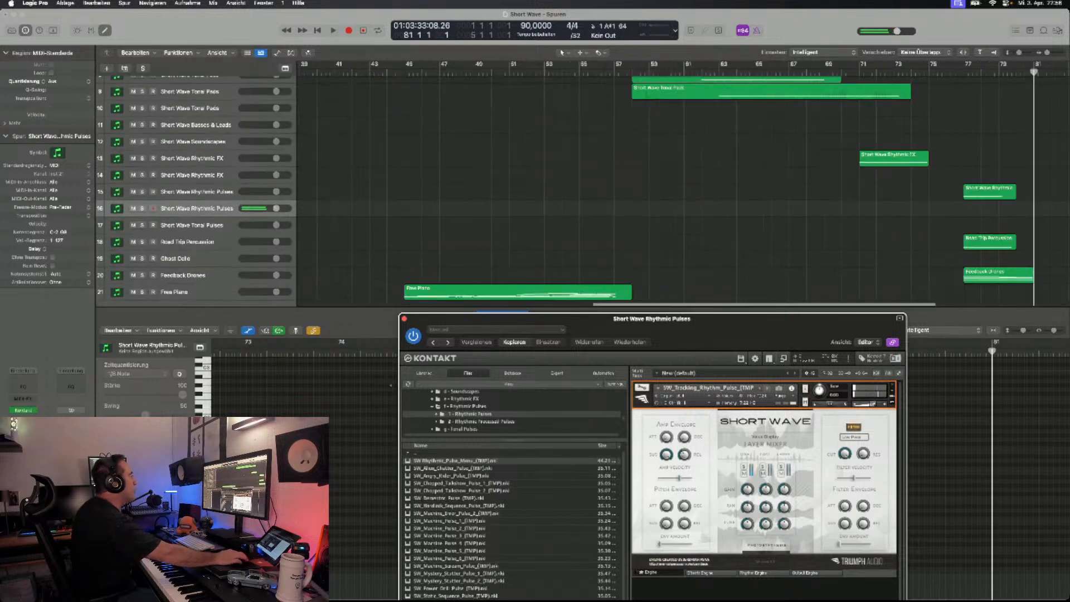
scroll(683, 190, down, 2)
scroll(683, 190, up, 5)
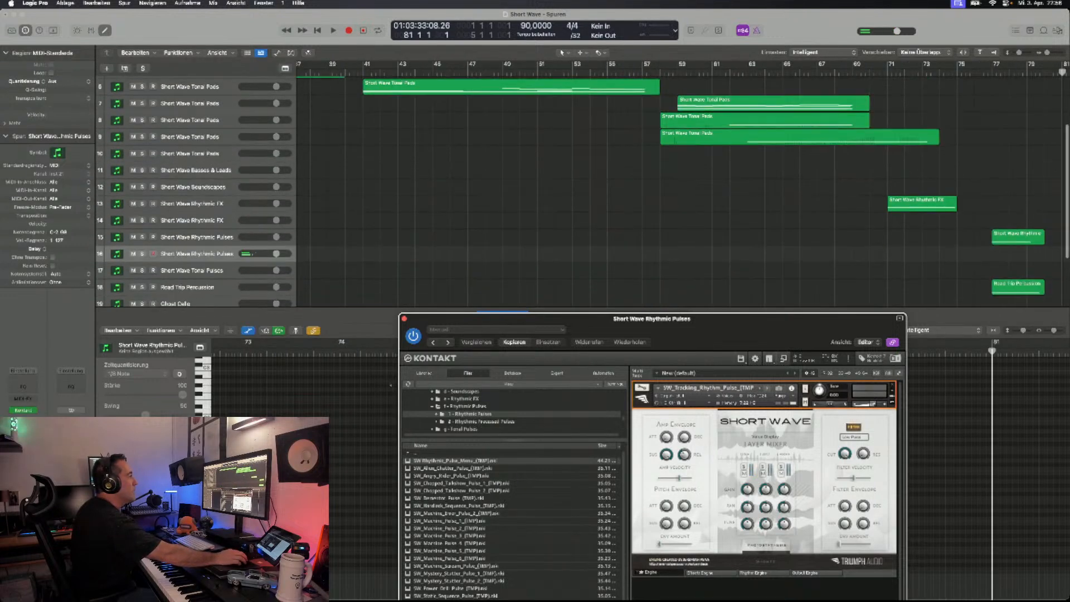
scroll(682, 189, down, 5)
scroll(682, 189, left, 8)
scroll(683, 190, left, 14)
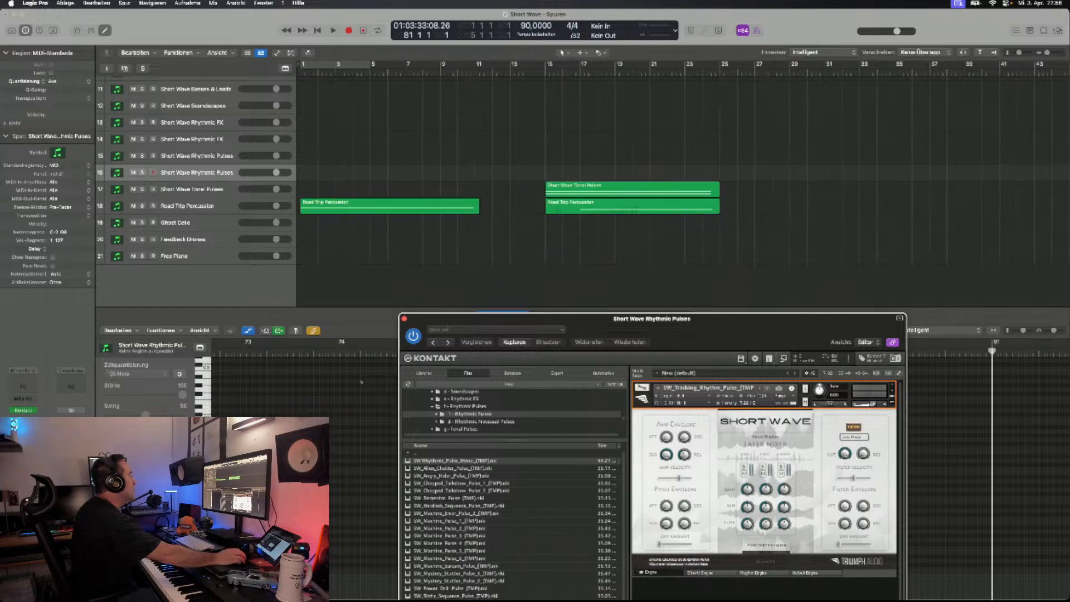
scroll(682, 189, up, 7)
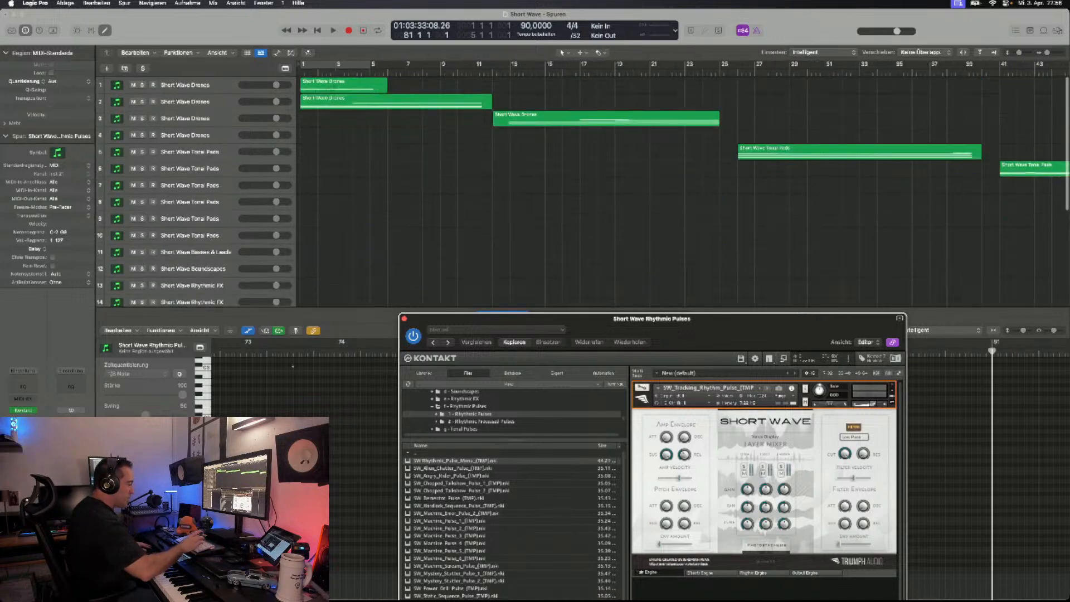
key(Return)
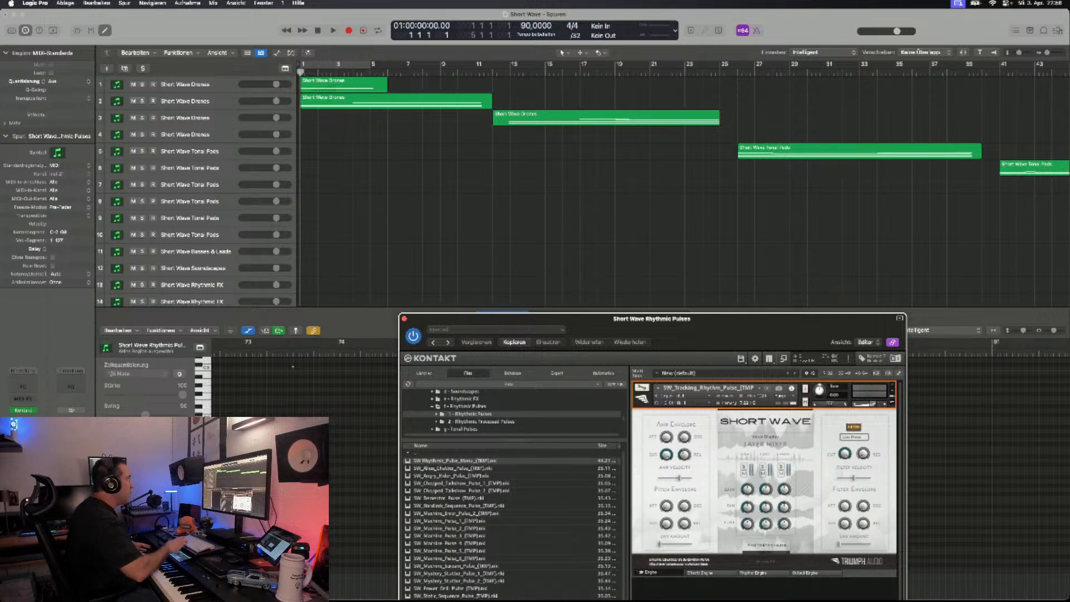
key(space)
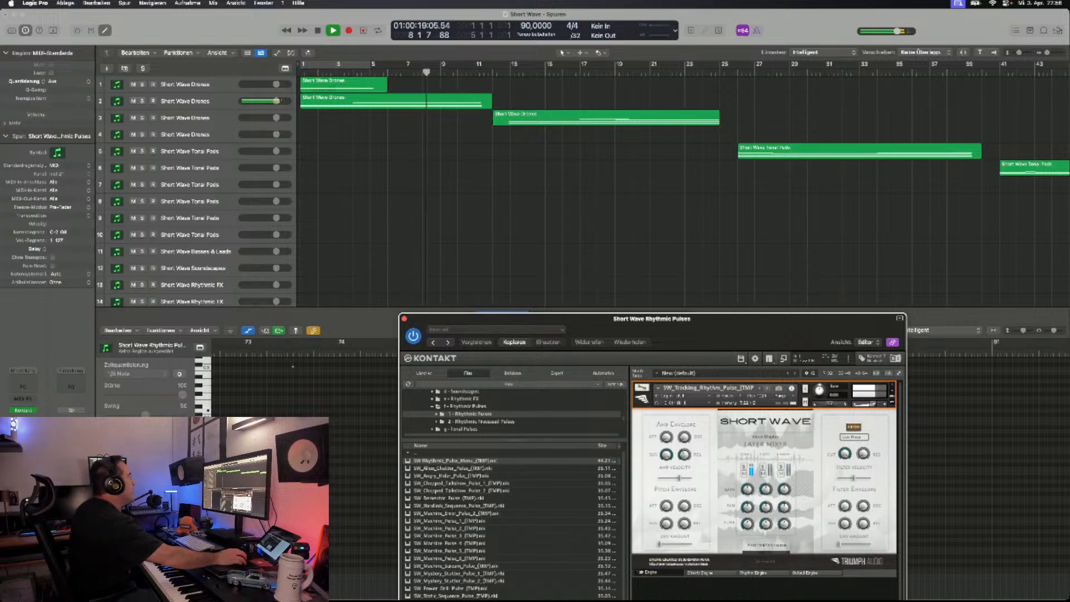
key(space)
- Start playback at bar 12 and record the tracking rhythm pulse on its track from about bar 20 to bar 25
scroll(183, 268, down, 5)
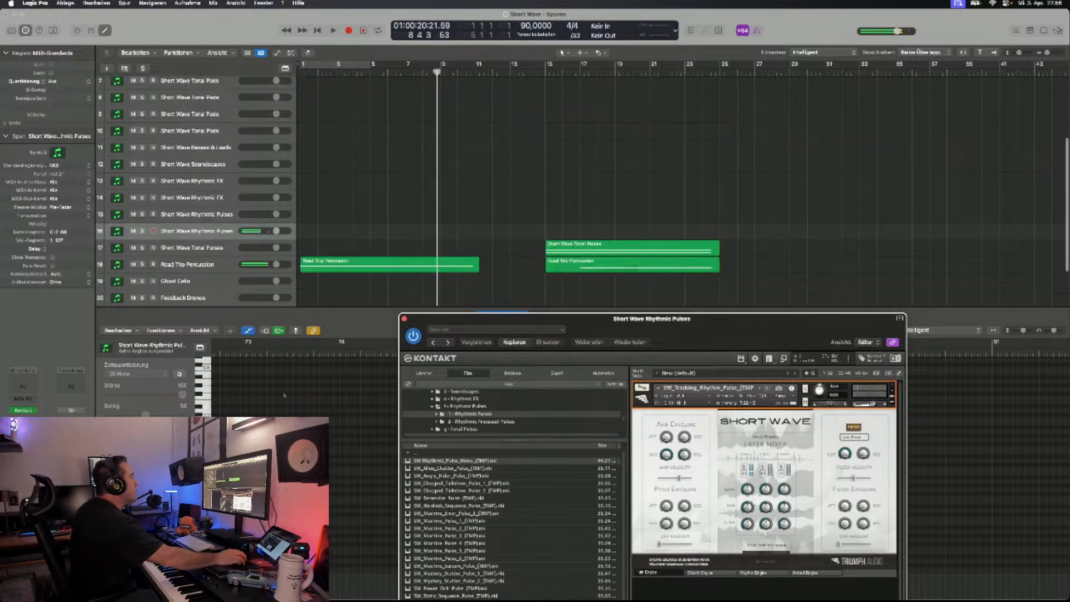
scroll(212, 279, up, 2)
scroll(195, 189, up, 5)
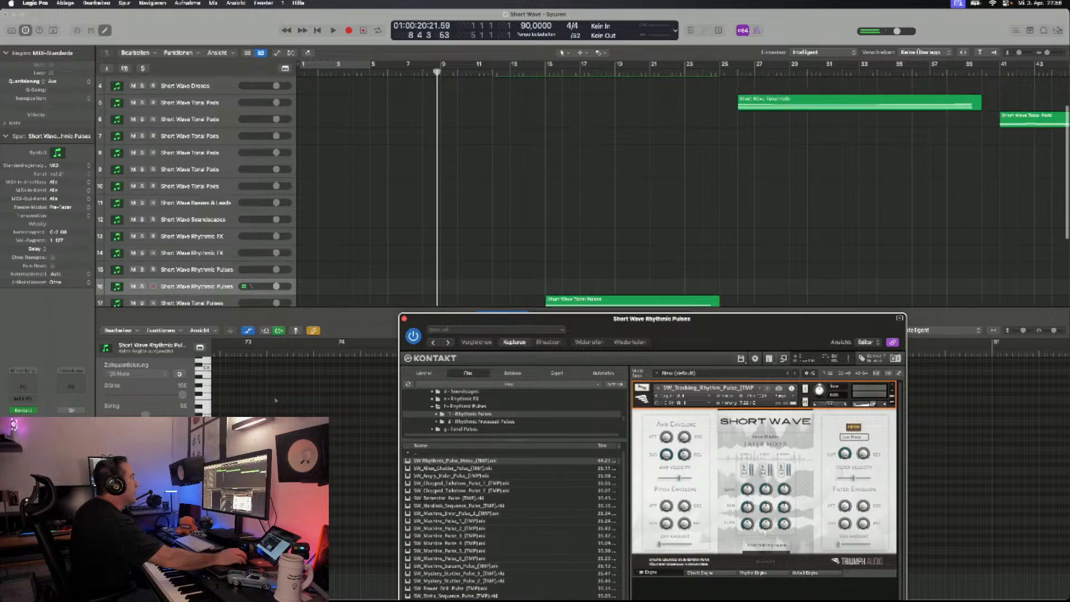
click(497, 72)
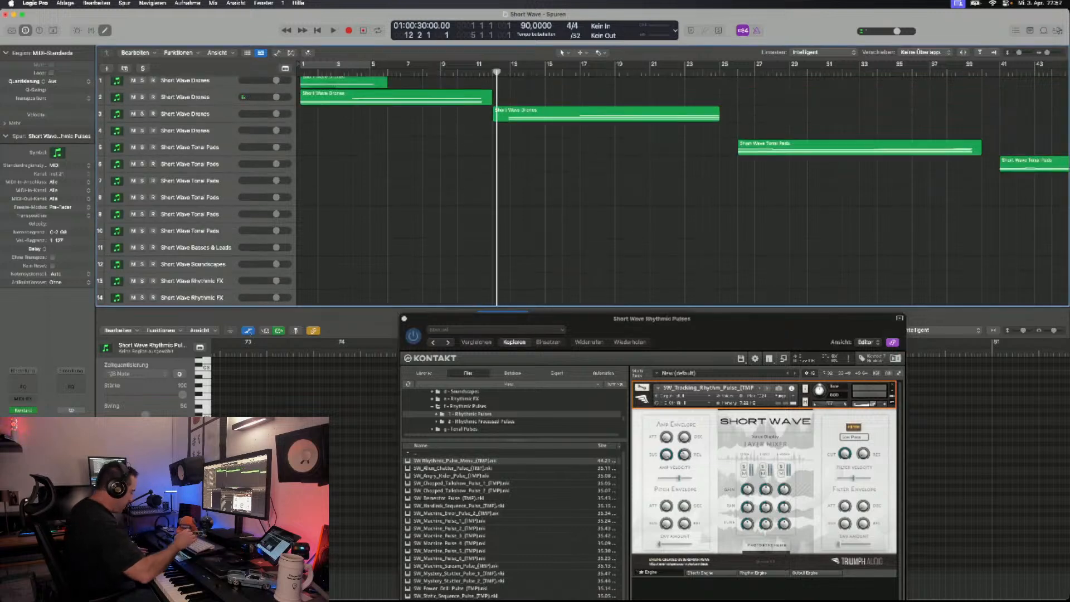
key(space)
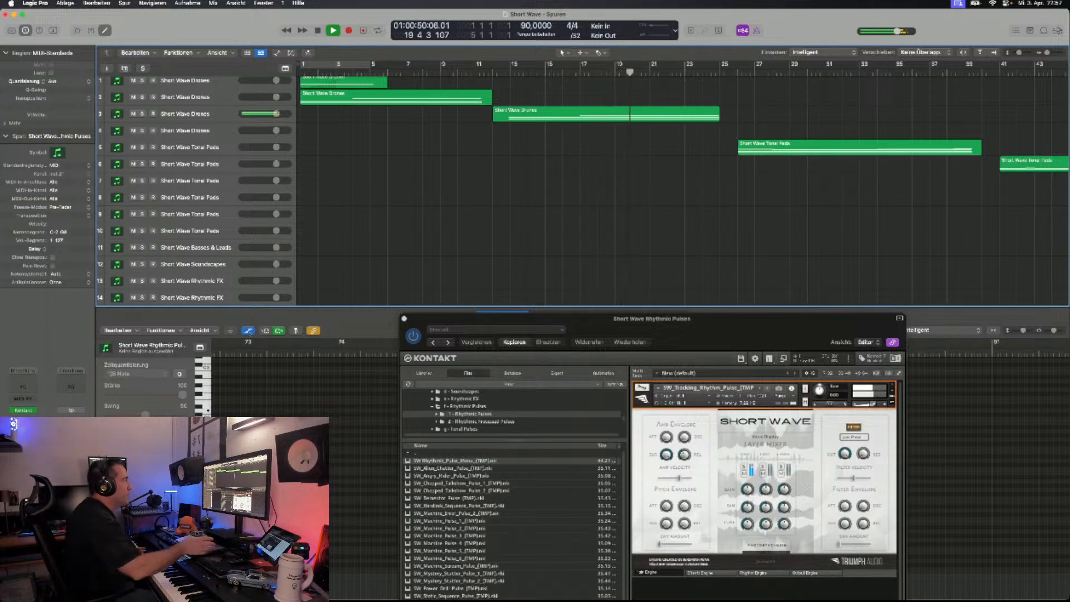
scroll(265, 273, down, 3)
scroll(264, 273, up, 3)
key(space)
key(r)
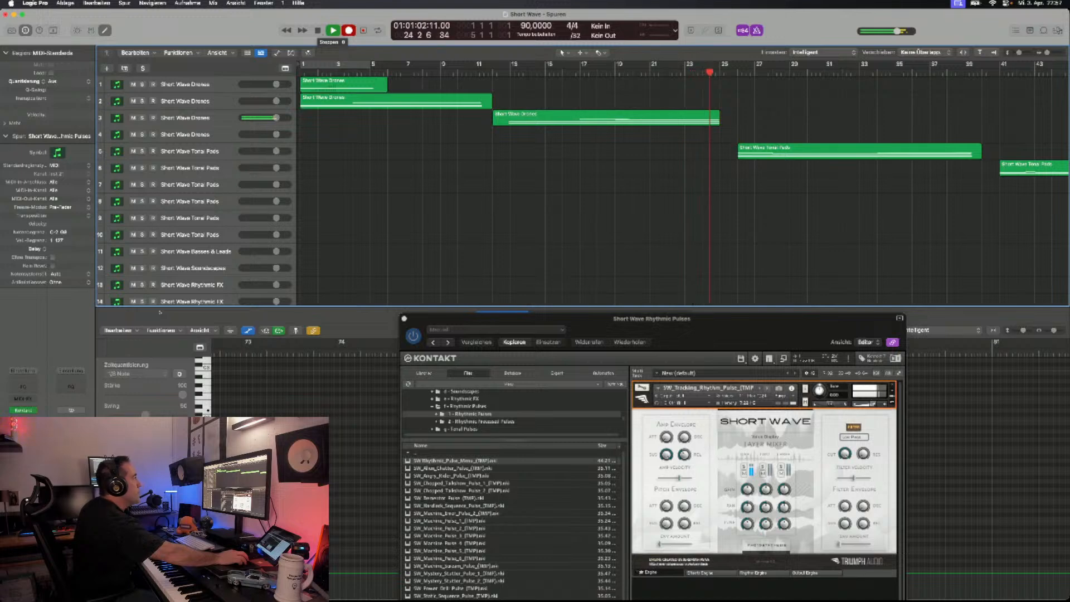
click(319, 30)
scroll(318, 195, down, 5)
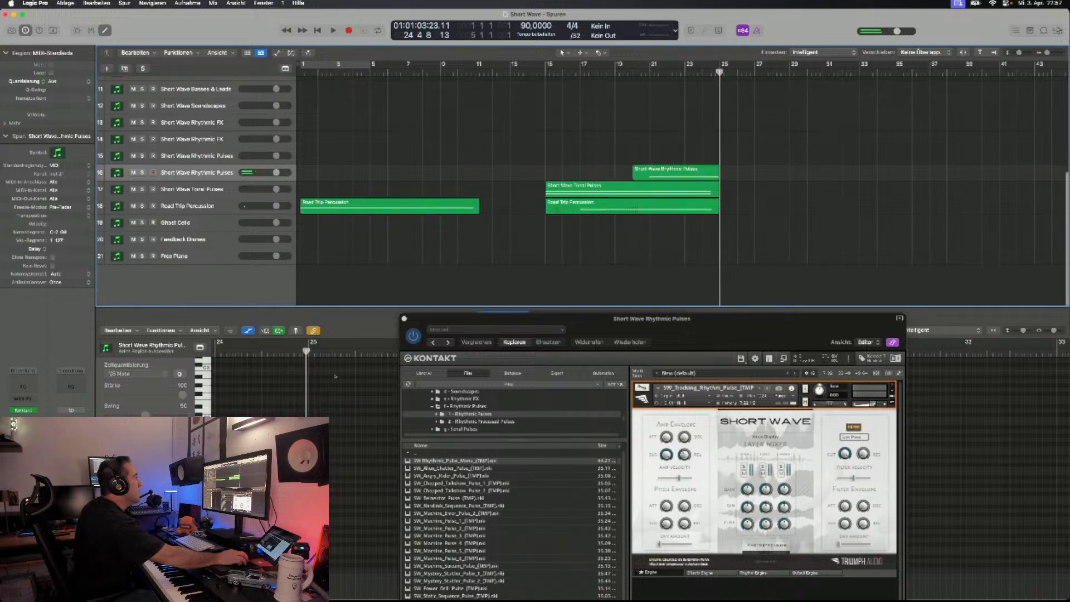
- Select the newly recorded pulse note and play back the layered section from bar 14 to about bar 25
scroll(334, 392, left, 3)
scroll(357, 391, left, 10)
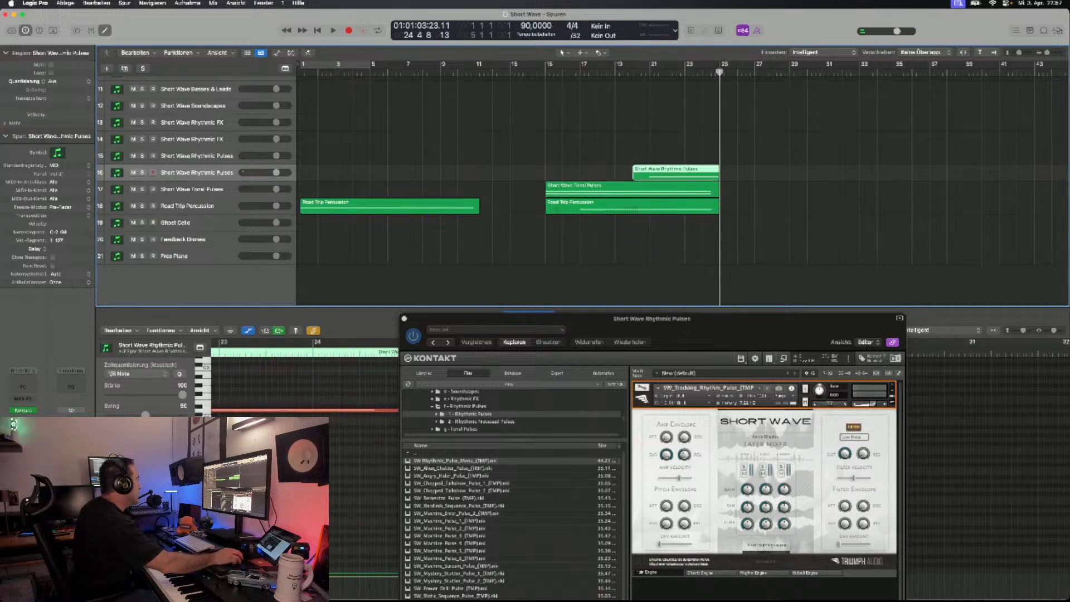
scroll(312, 390, right, 1)
click(301, 411)
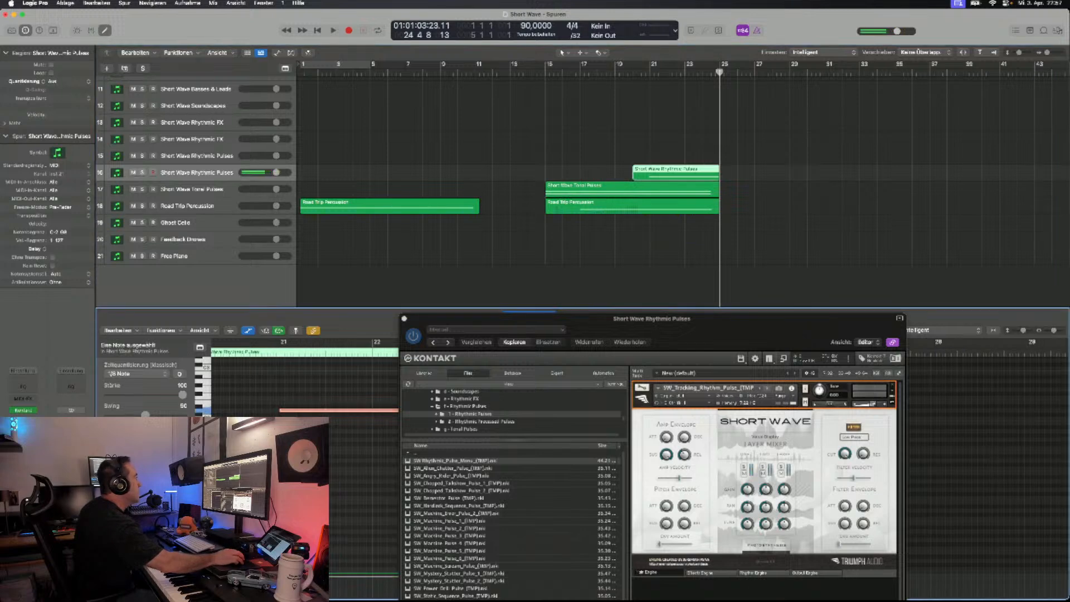
click(537, 72)
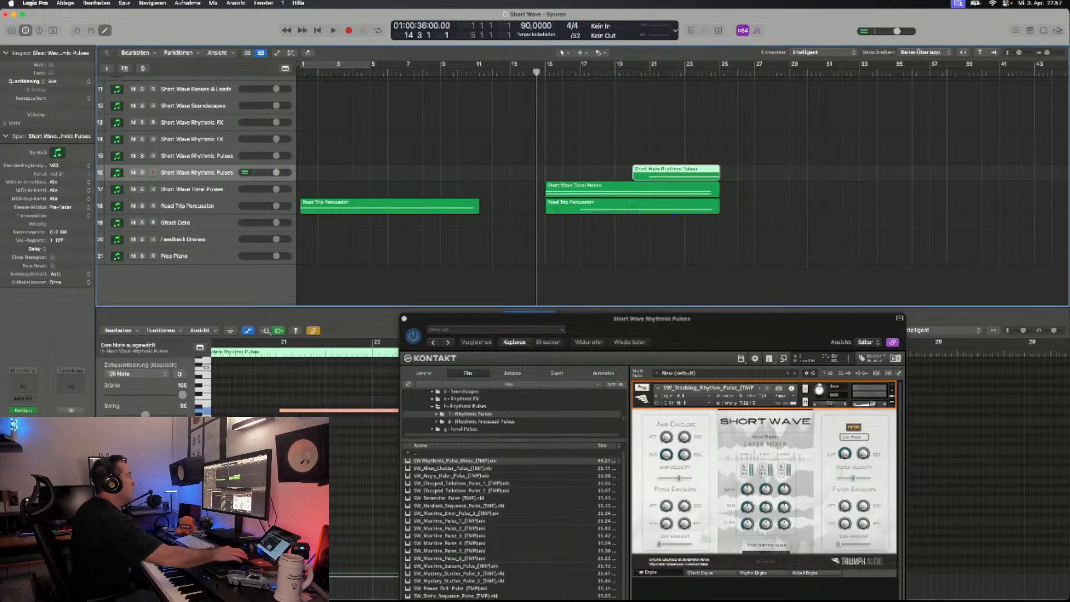
scroll(558, 179, up, 5)
scroll(557, 178, up, 4)
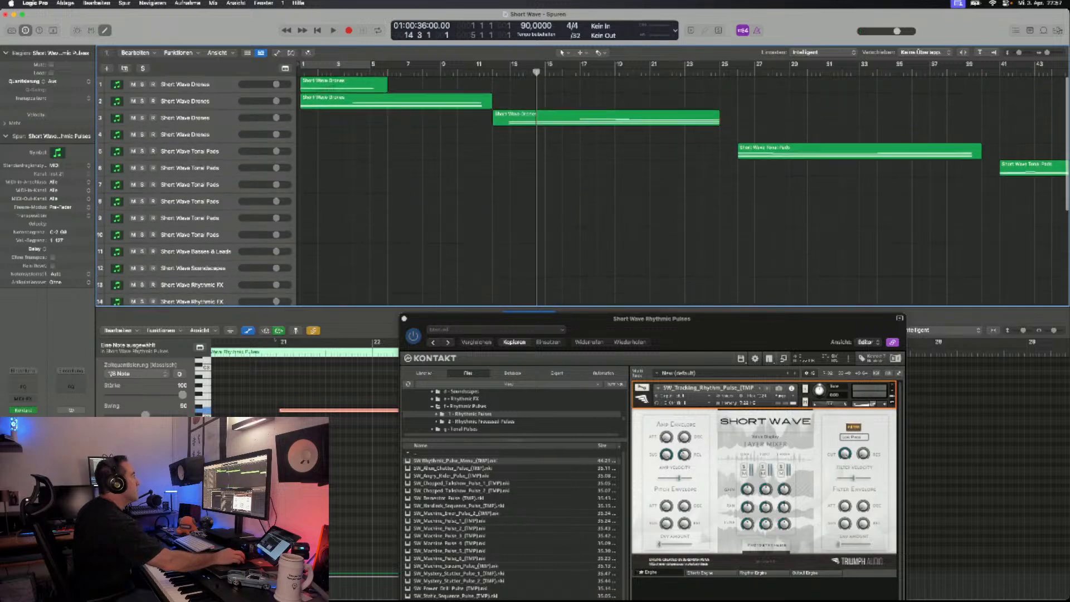
key(space)
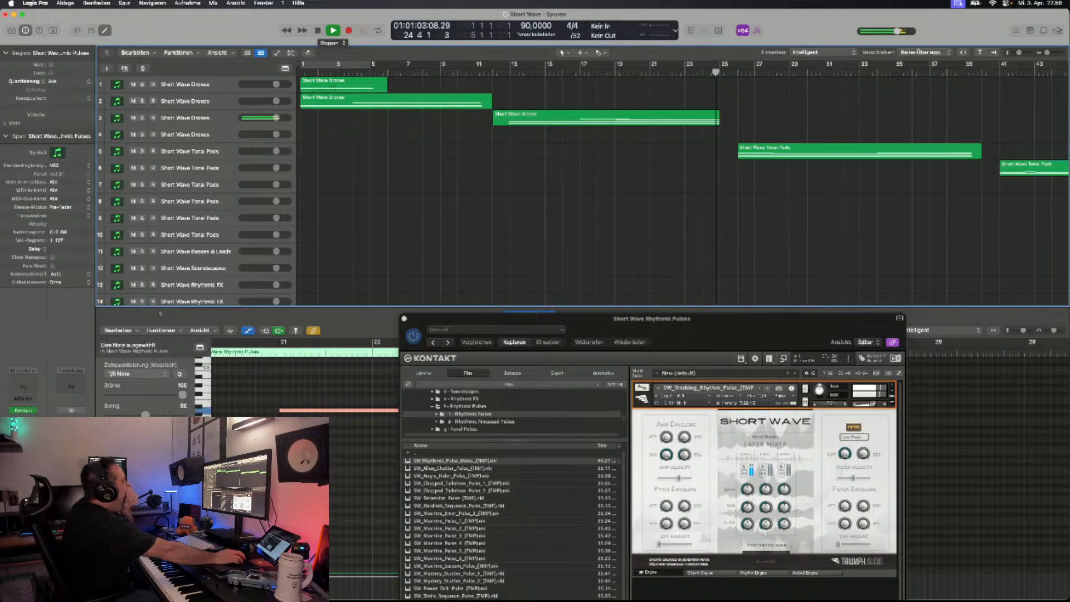
click(333, 30)
- Duplicate the Short Wave Rhythmic Pulses track holding the tracking rhythm patch and remove the patch from the copy's Kontakt rack
scroll(613, 184, right, 17)
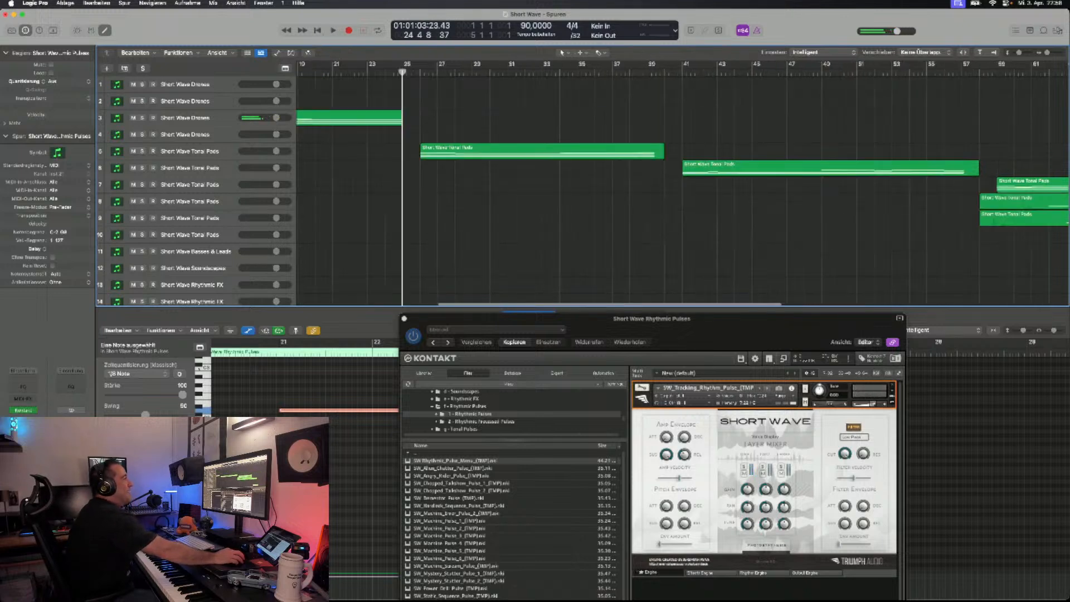
scroll(614, 184, down, 3)
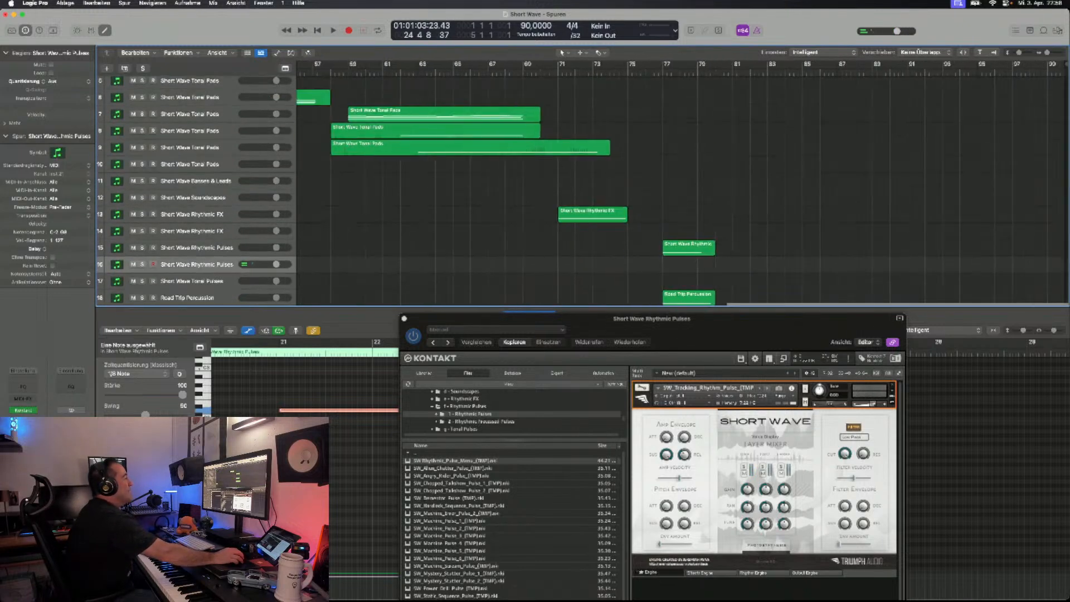
scroll(613, 184, down, 5)
scroll(614, 184, up, 2)
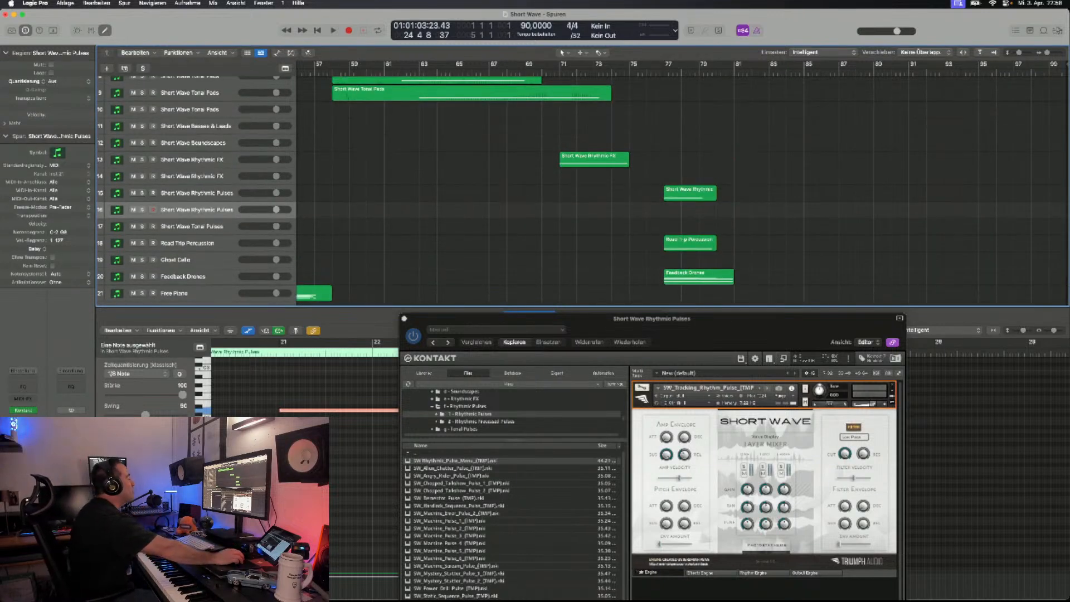
scroll(613, 183, right, 2)
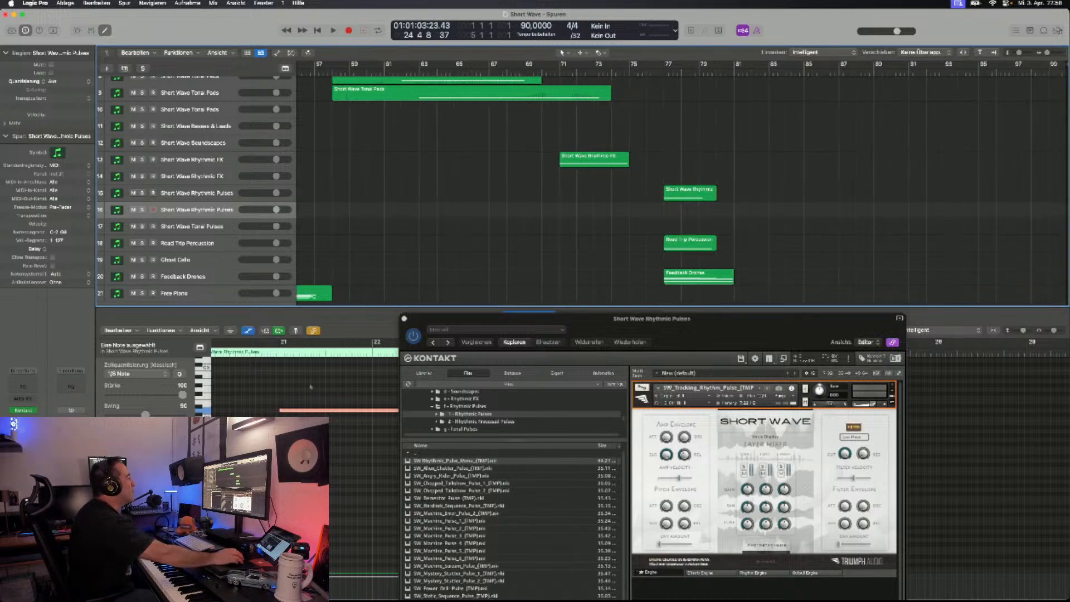
scroll(583, 189, down, 3)
scroll(582, 190, left, 10)
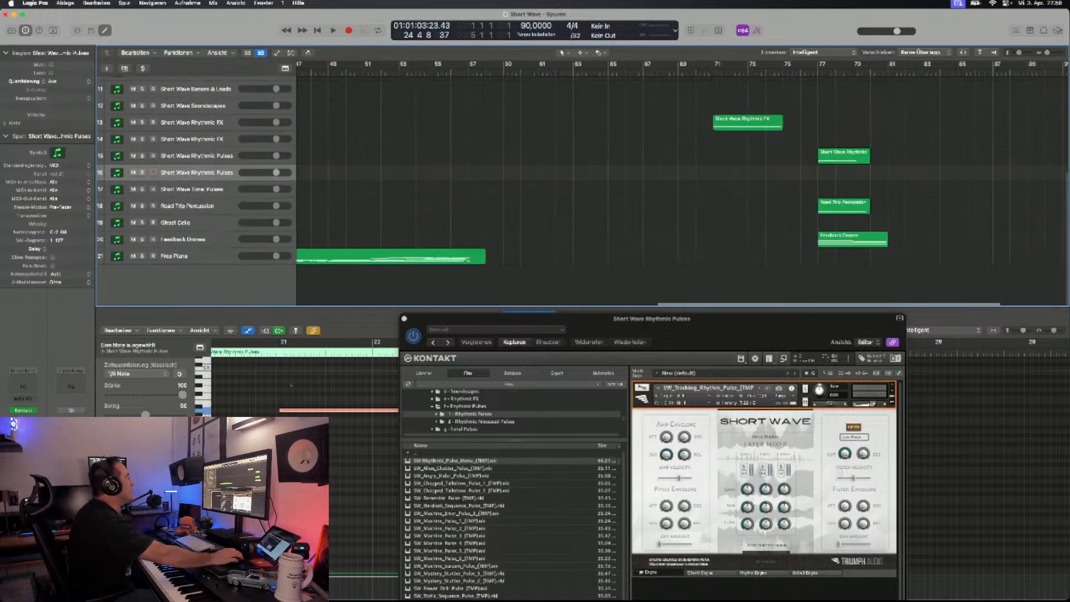
scroll(582, 189, up, 5)
scroll(582, 189, right, 10)
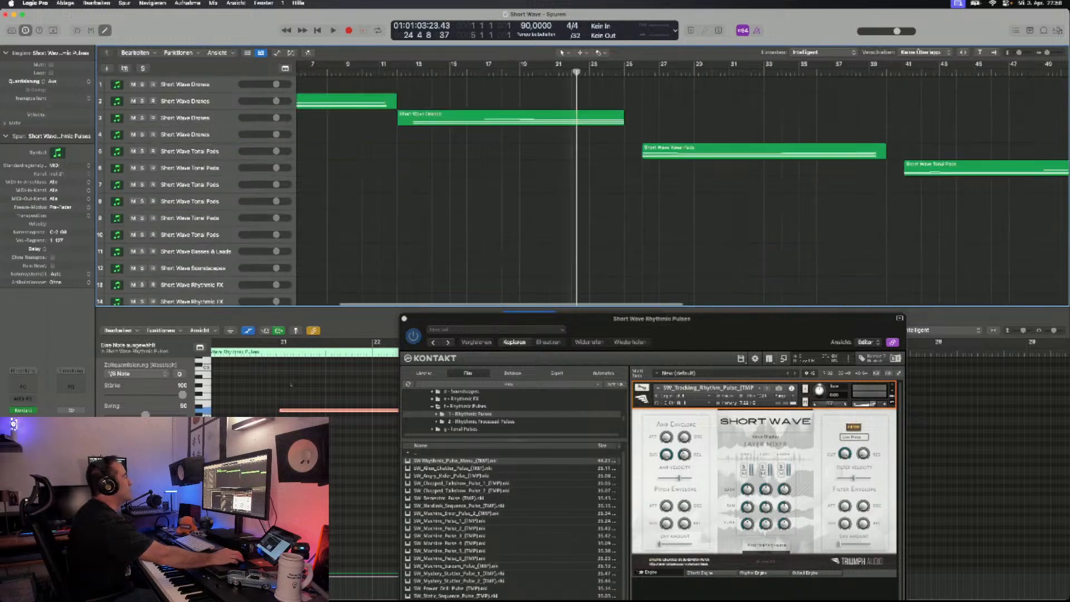
scroll(582, 189, down, 2)
scroll(582, 190, down, 5)
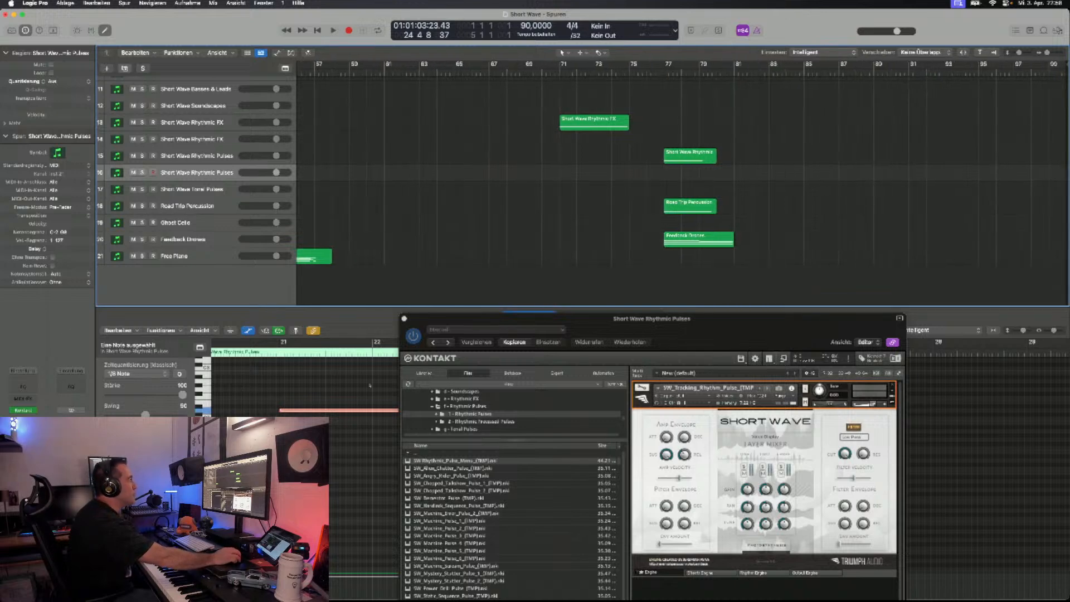
key(super+d)
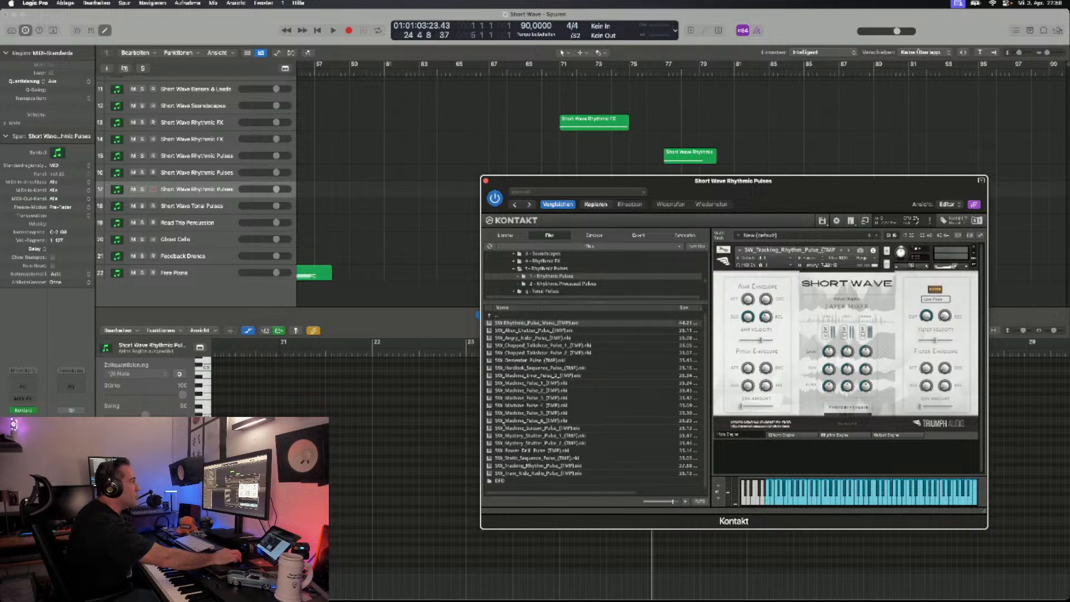
click(974, 247)
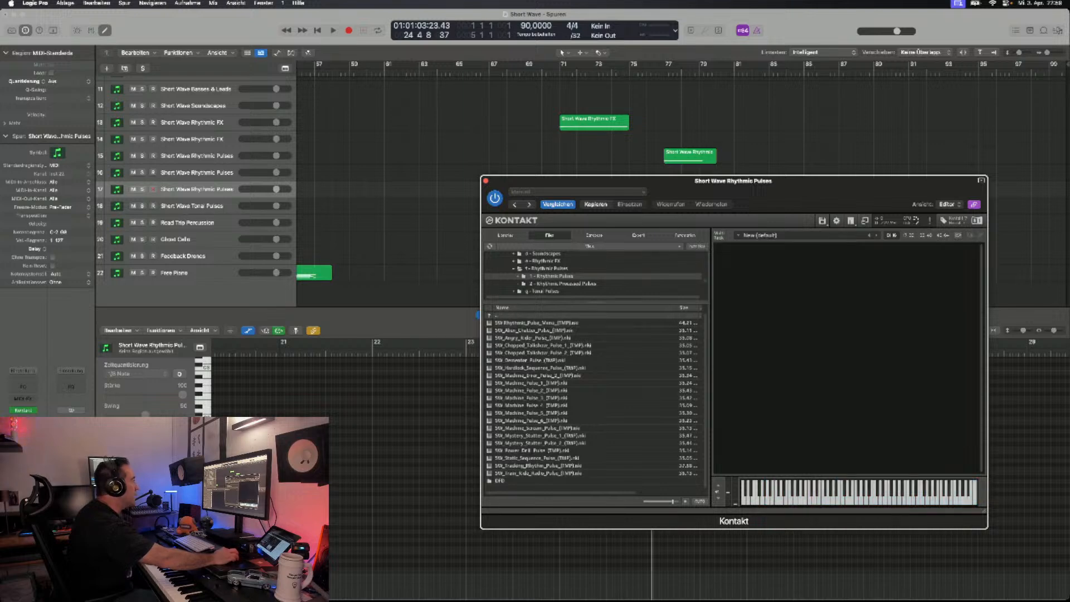
- Load the SW_Auditory_Escape_Pulse patch from the 2 - Rhythmic Processed Pulses folder into the empty Kontakt rack
double_click(497, 315)
double_click(528, 331)
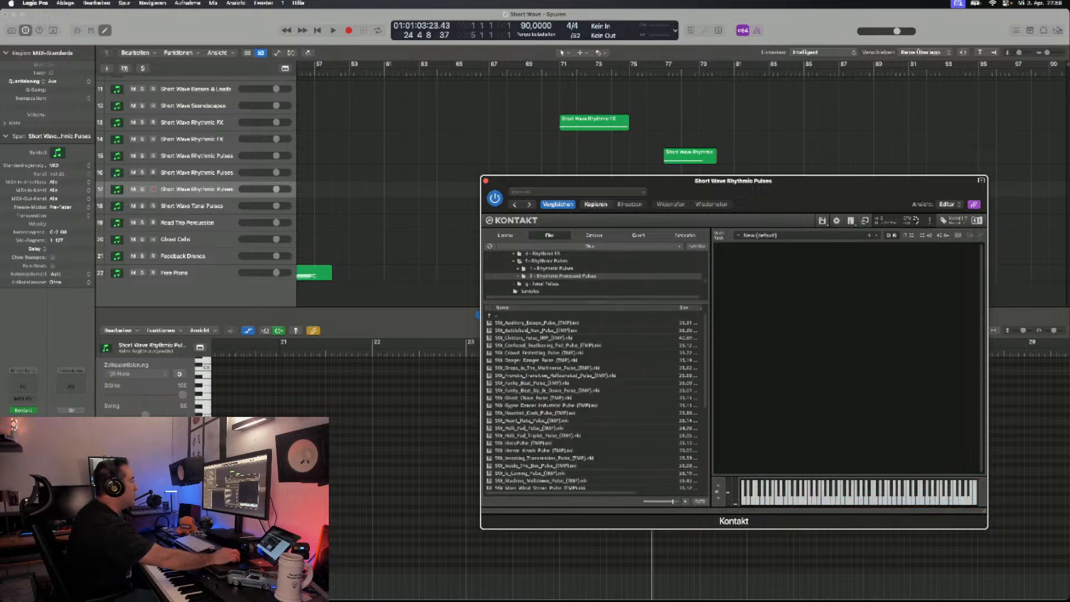
scroll(594, 400, down, 10)
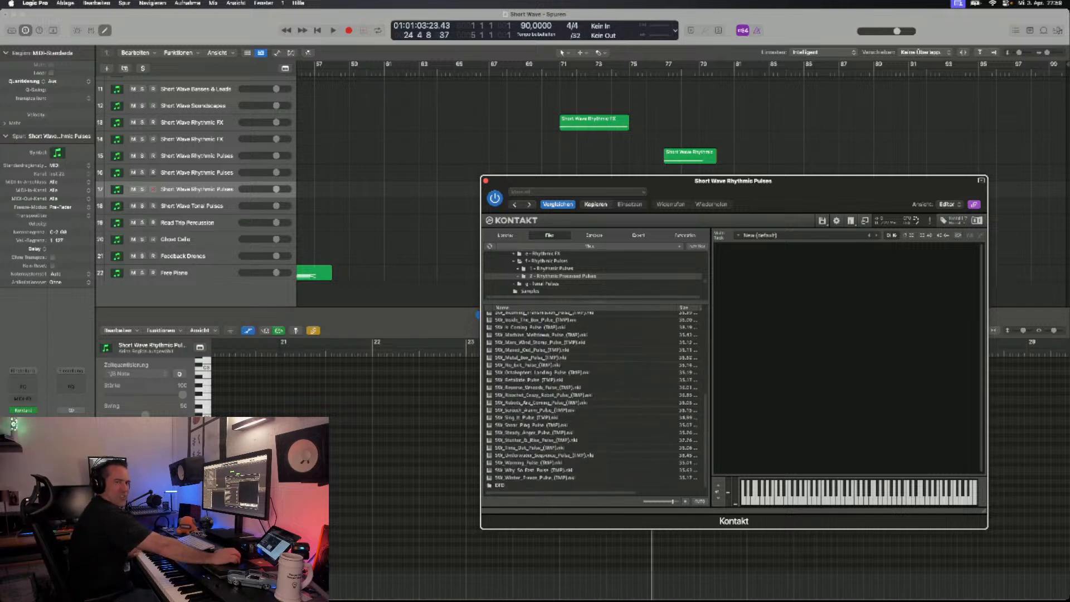
scroll(551, 400, up, 10)
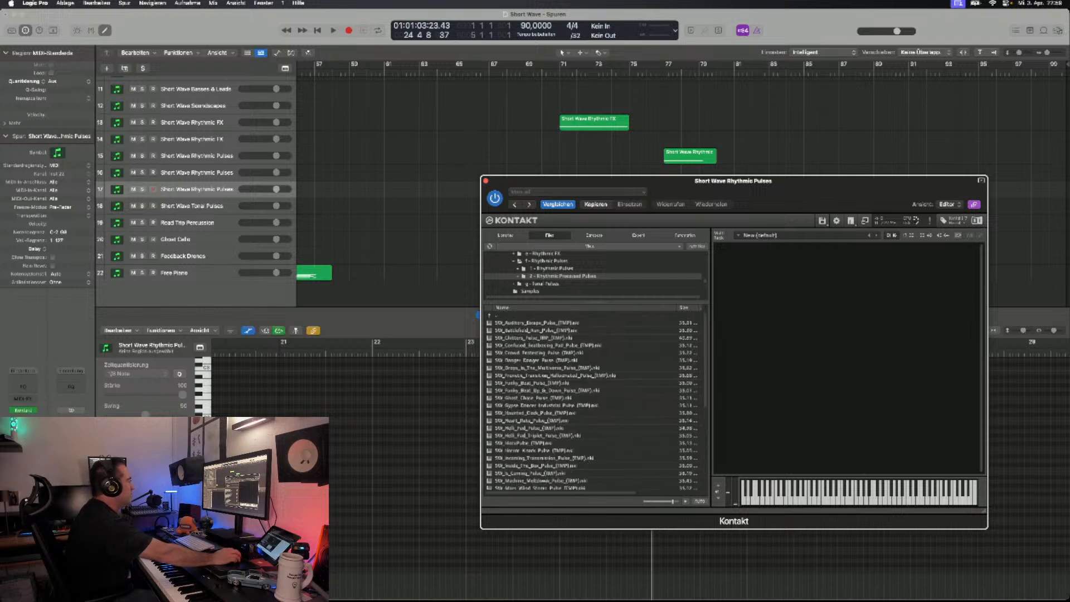
double_click(537, 323)
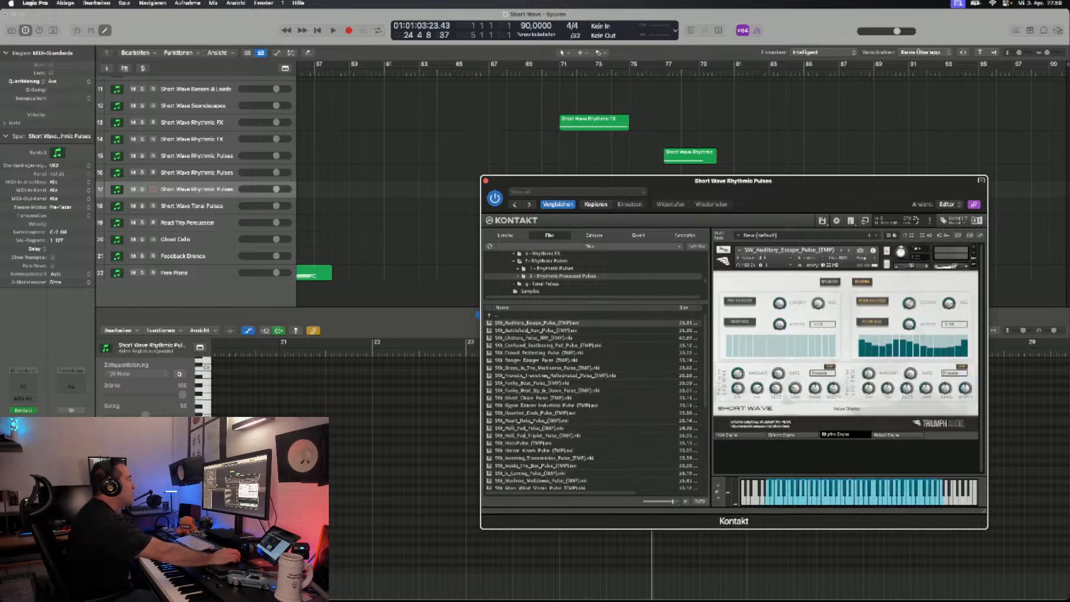
drag(725, 181, 731, 140)
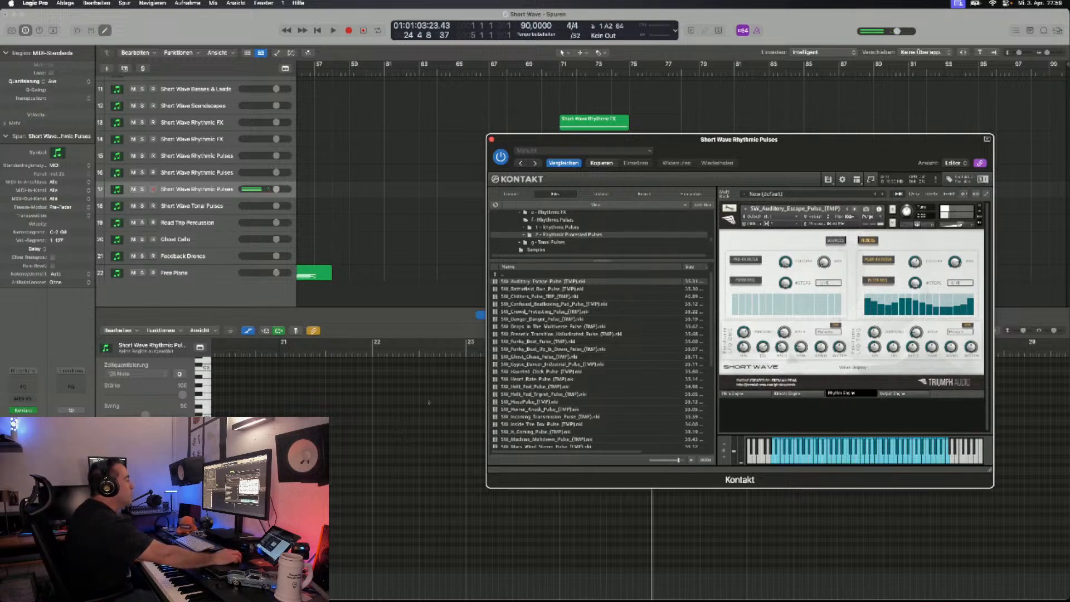
- Audition the Battlefield Run pulse, viewing its effects and main engine pages, and advance to the following Chitters pulse patch
click(855, 208)
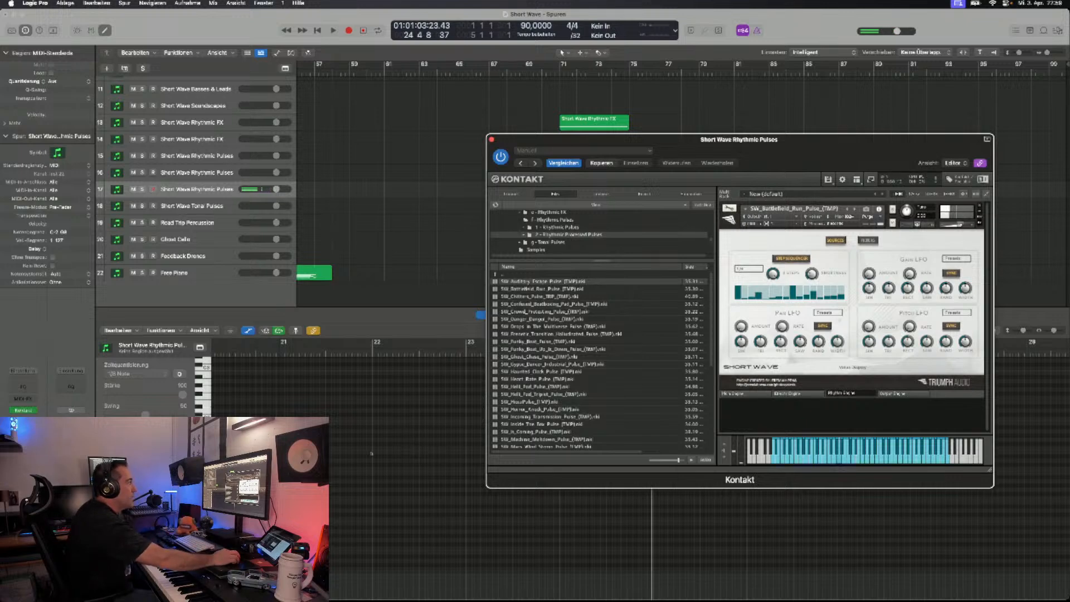
click(790, 394)
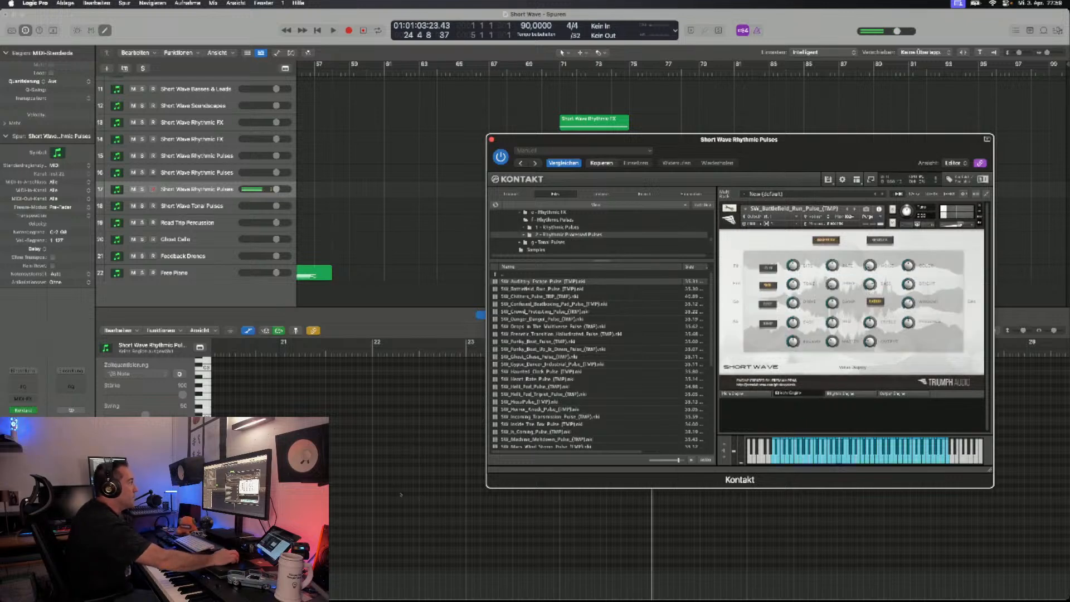
click(748, 393)
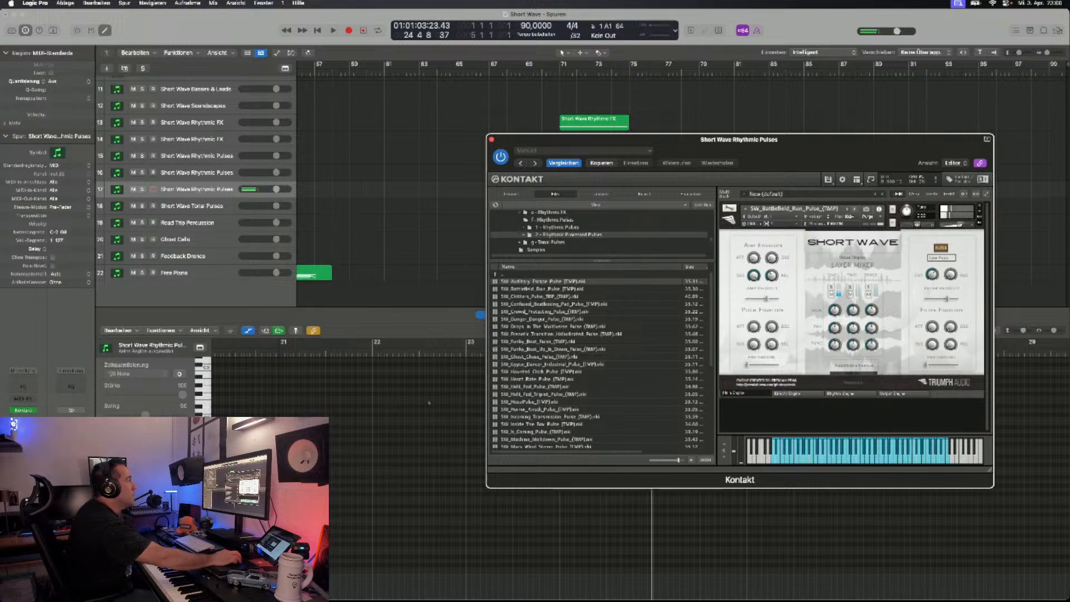
click(855, 209)
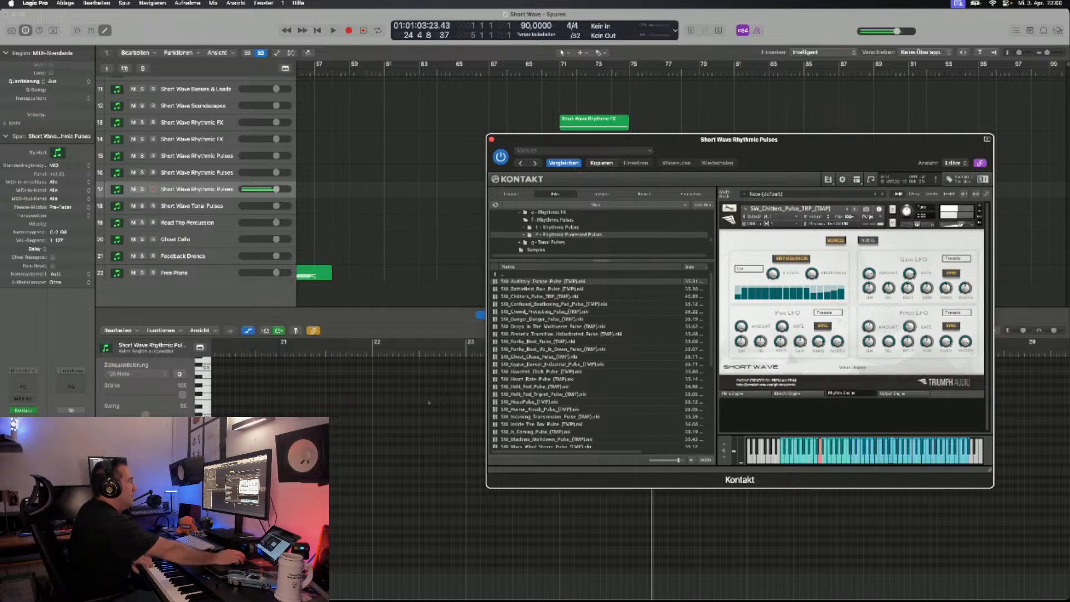
- Play back the Short Wave Tonal Pads section from bar 41 to about bar 55
drag(739, 139, 742, 297)
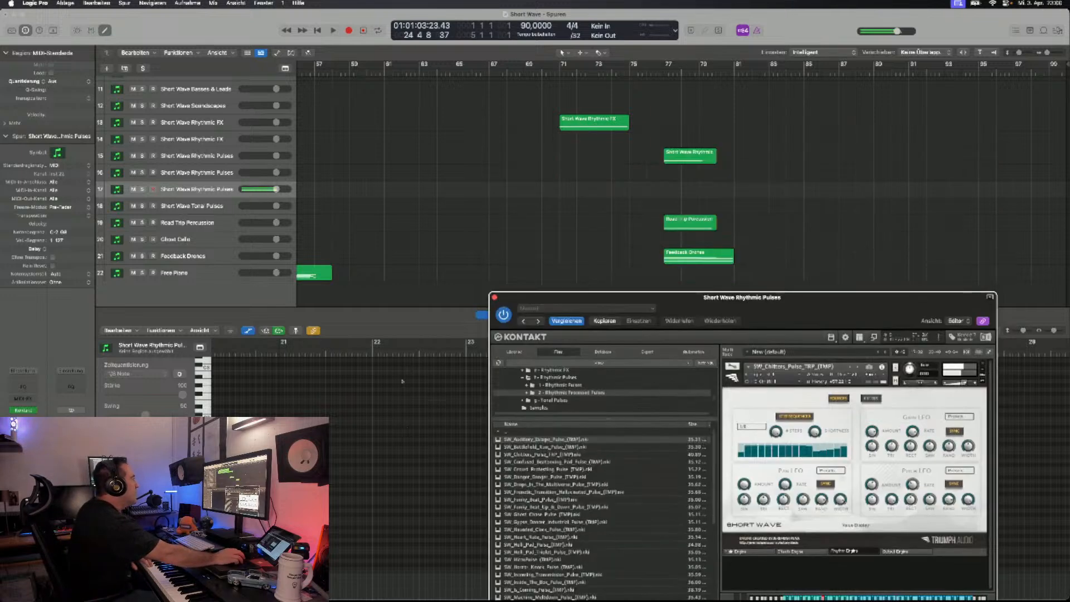
scroll(404, 193, up, 5)
scroll(680, 184, up, 2)
scroll(680, 184, left, 8)
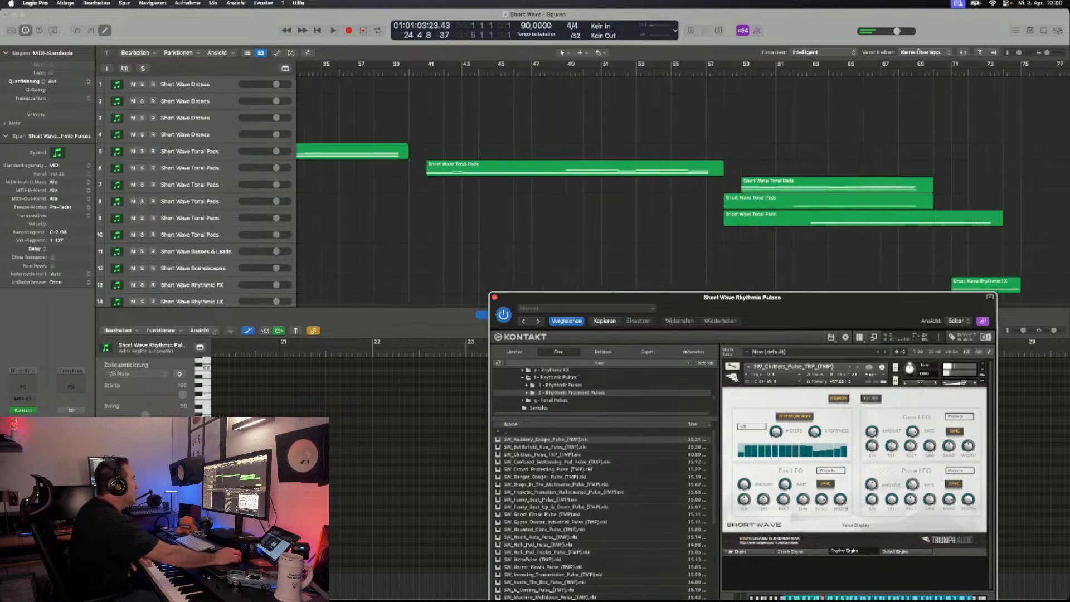
click(428, 73)
key(space)
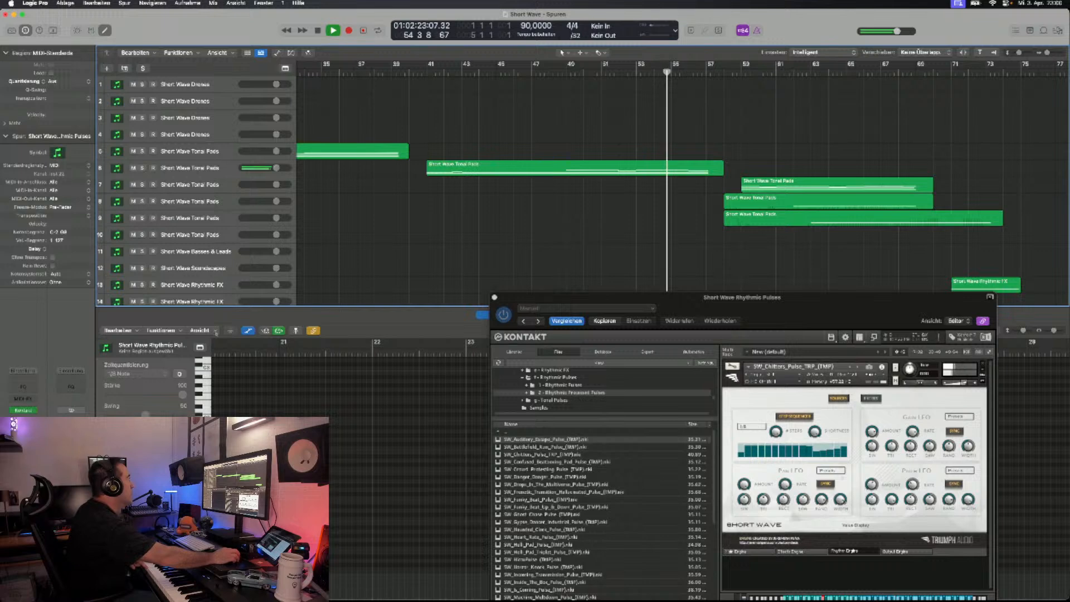
key(space)
- Move the playhead to the end of the last region at bar 81
scroll(335, 235, down, 8)
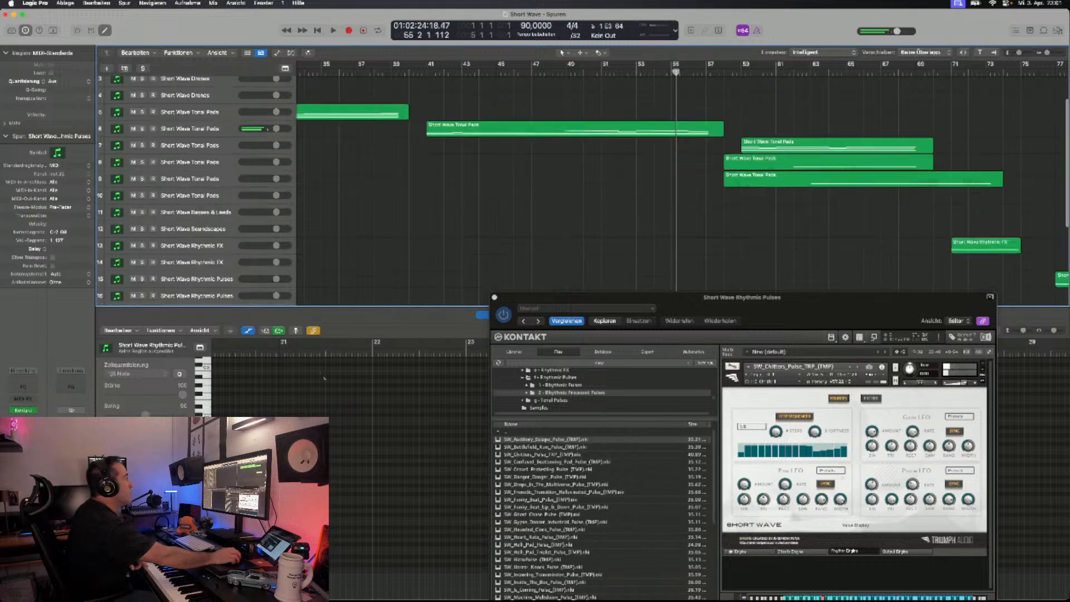
scroll(345, 234, right, 2)
scroll(557, 168, right, 6)
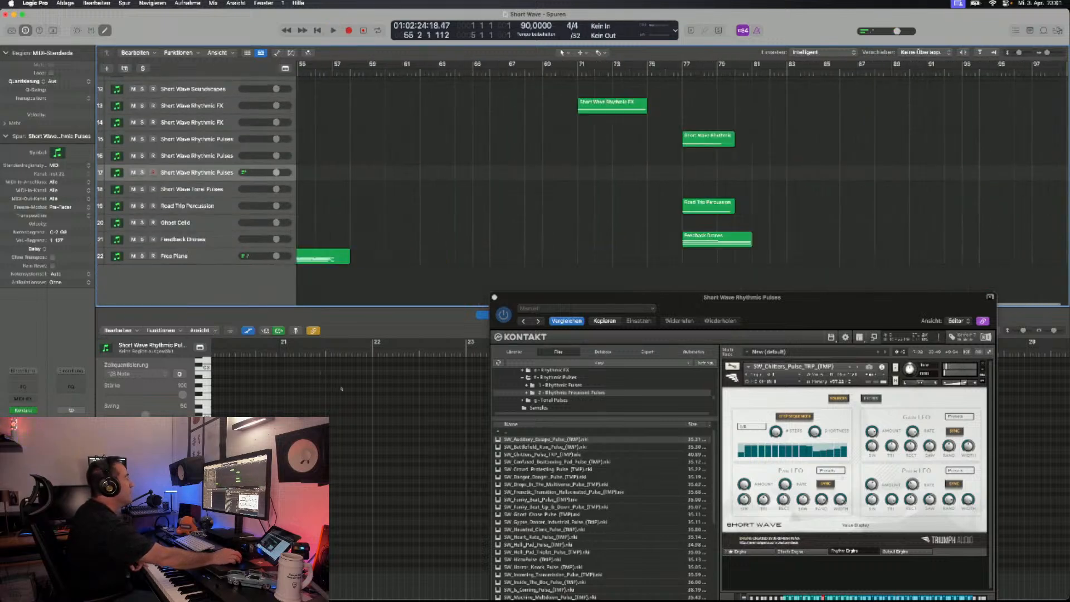
key(alt+Return)
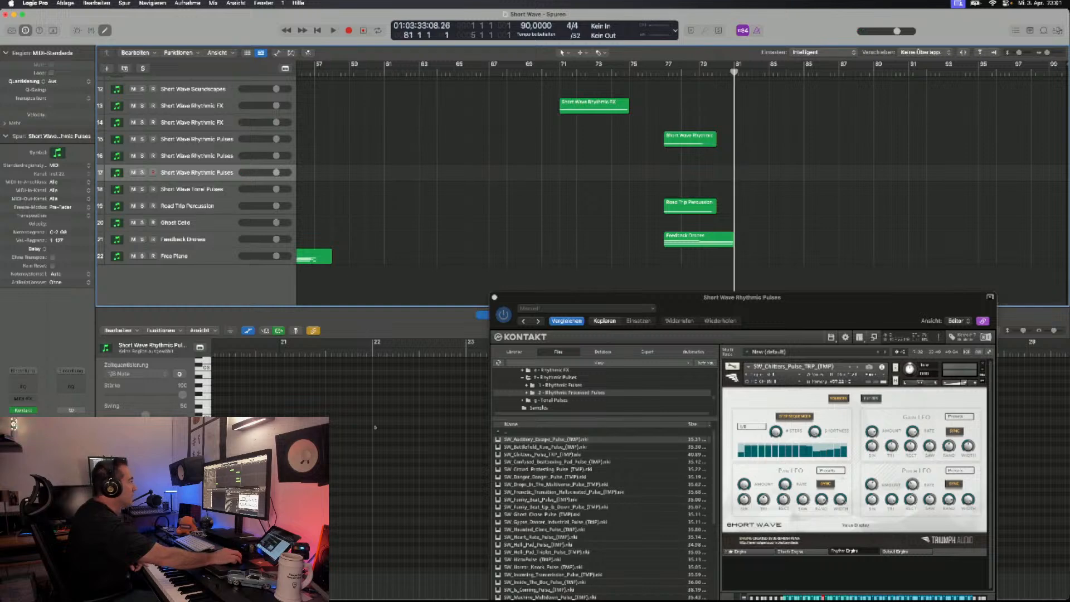
- Step through the processed pulse patches from Chitters to Drops In The Multiverse, return to Danger Danger, and continue to Funky Beat
drag(669, 297, 664, 187)
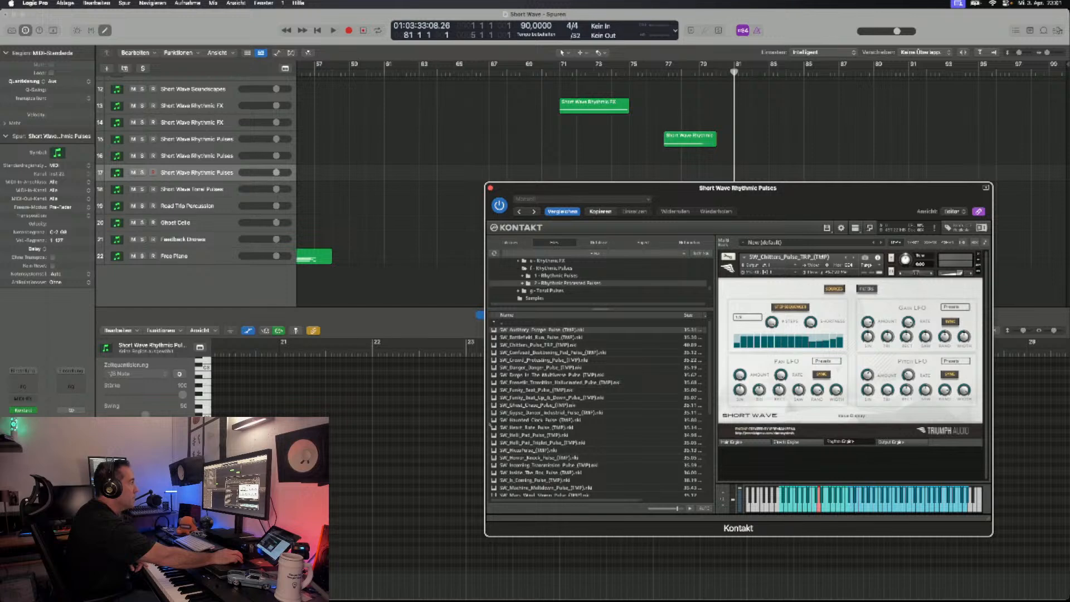
click(854, 257)
click(854, 257)
click(854, 257)
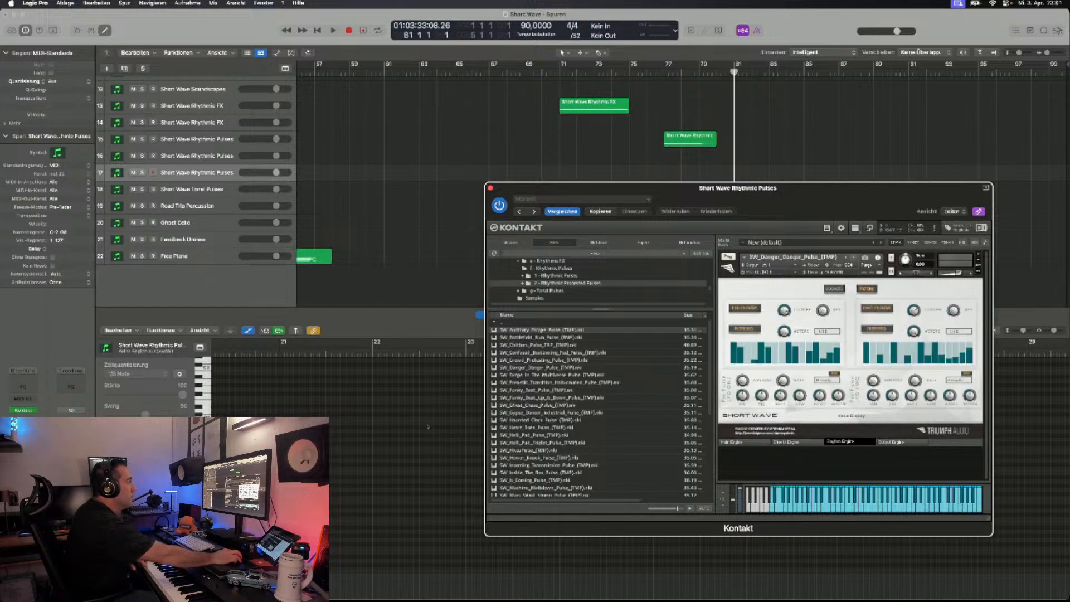
click(854, 257)
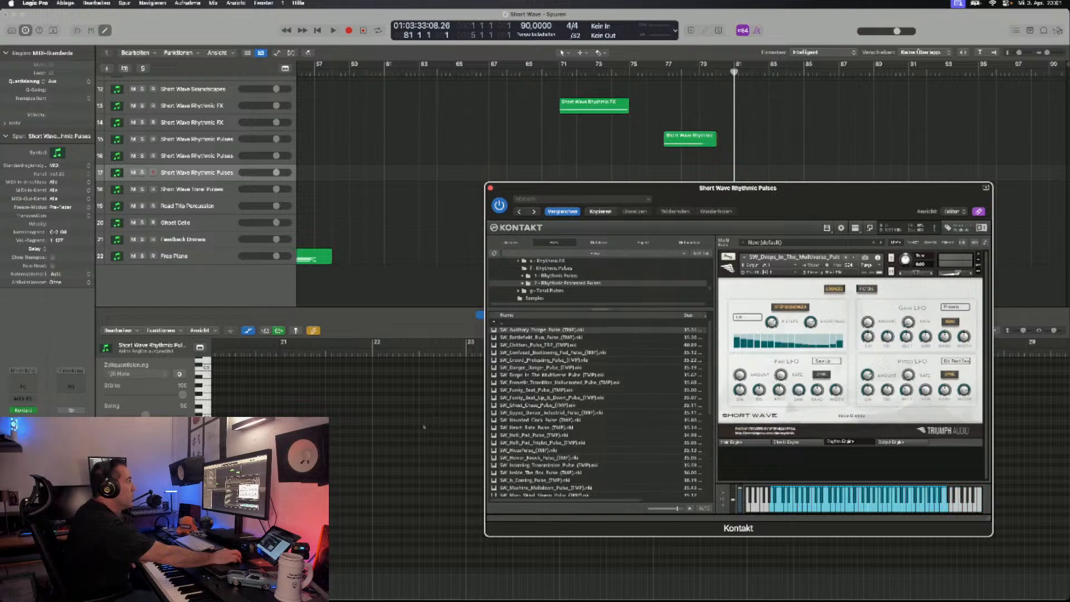
click(846, 257)
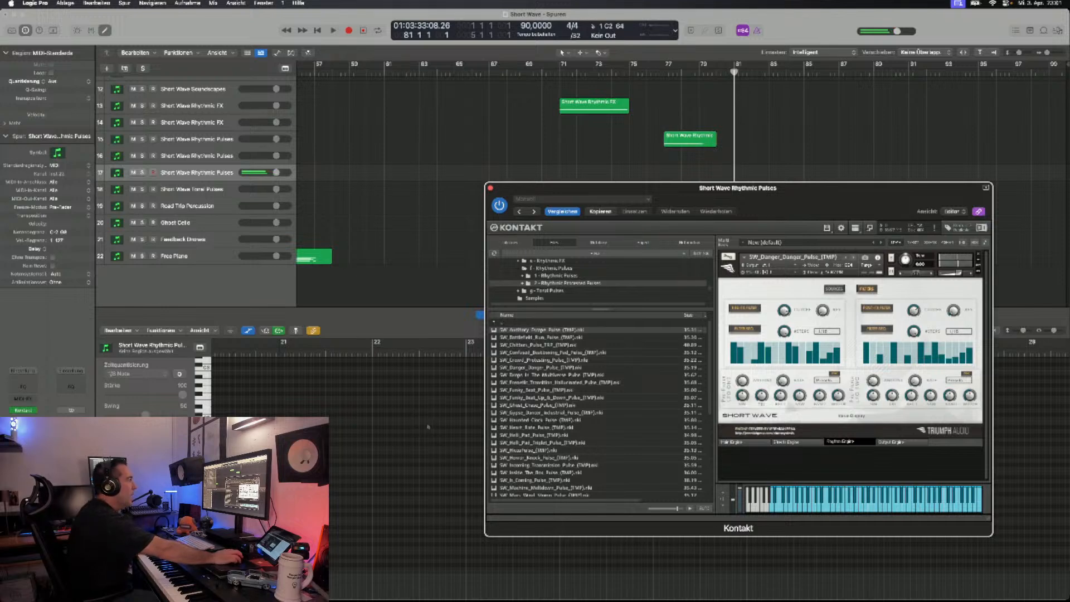
key(Right)
key(Right)
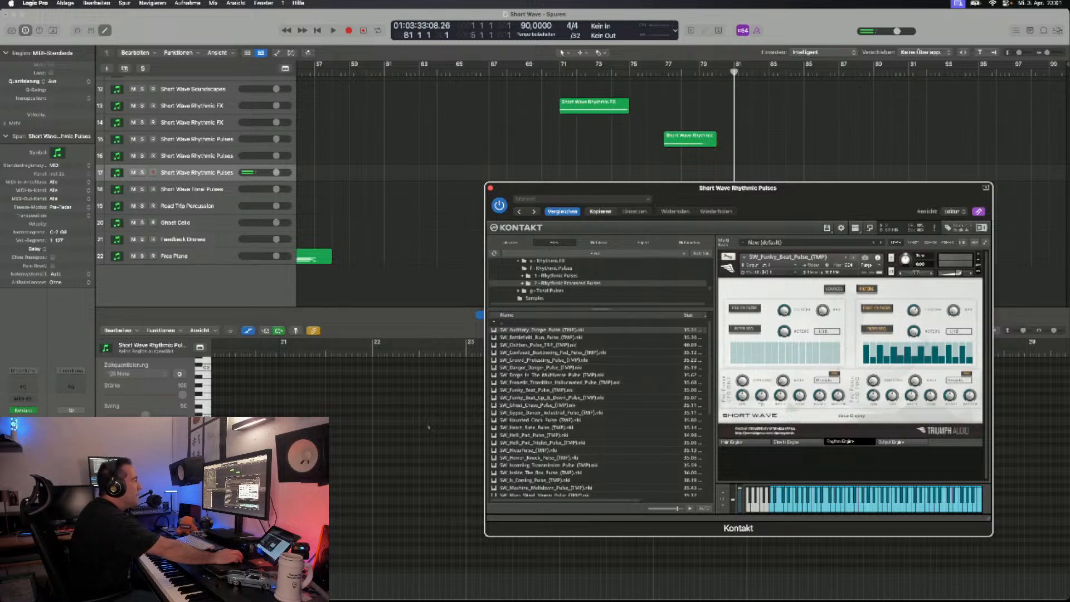
- Replace the rack's patch with the Horror Knock pulse and audition it, followed by Incoming Transmission and Inside The Box
click(978, 256)
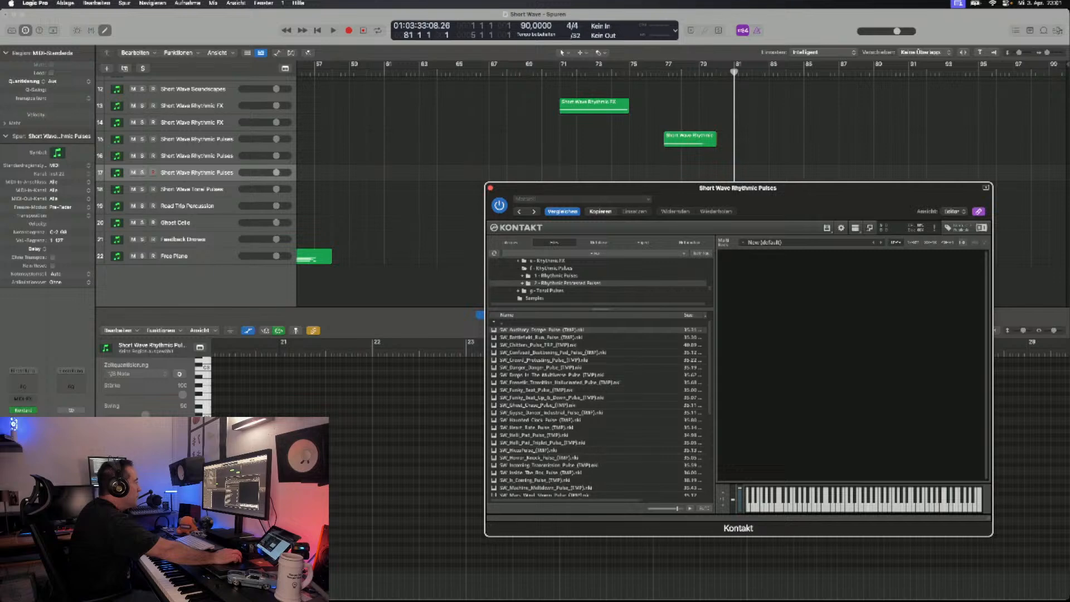
double_click(539, 457)
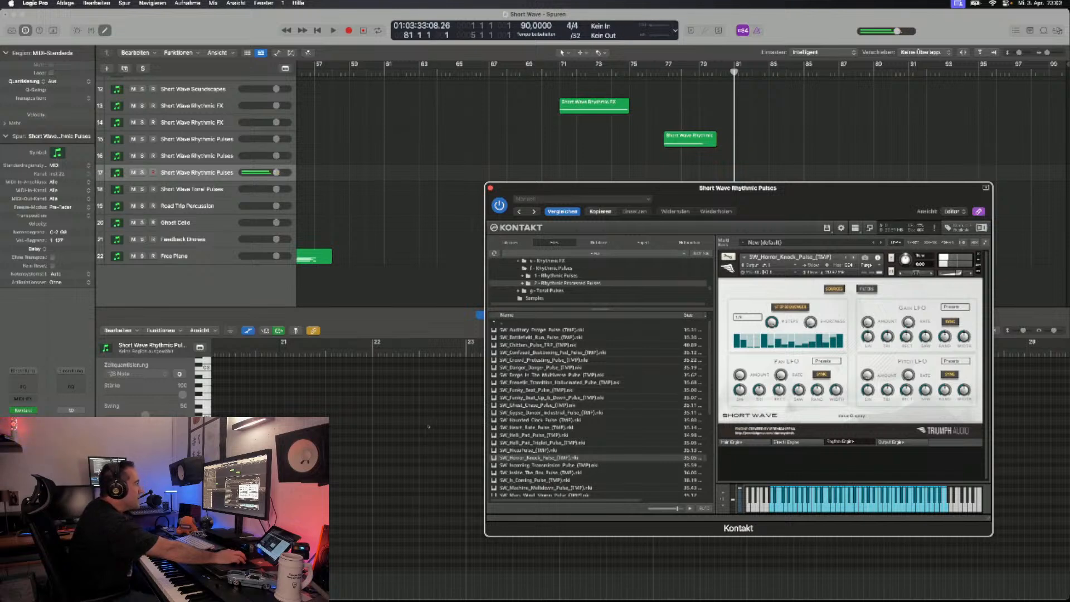
click(853, 257)
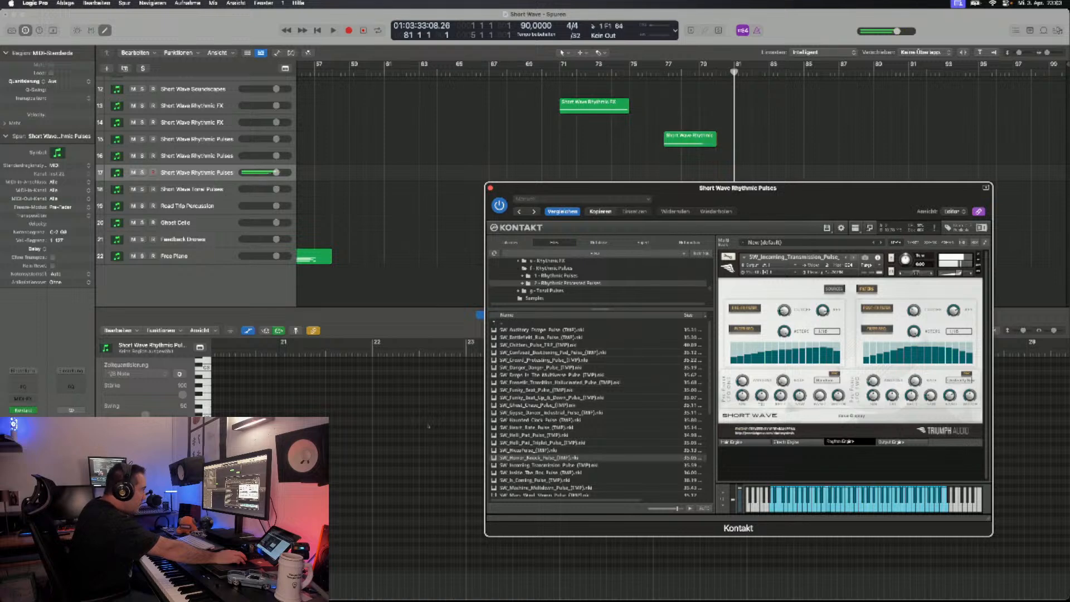
click(853, 258)
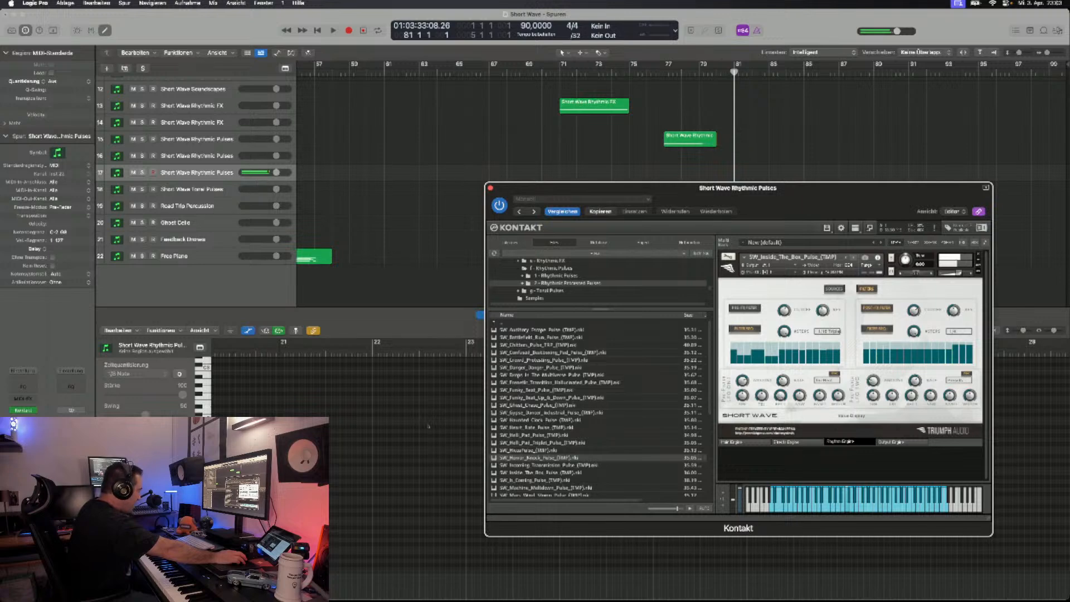
- Replace the rack's patch with the Ricochet Crazy Robot pulse, audition it and Robots Are Coming, and load Screech Alarm
scroll(599, 407, down, 2)
scroll(599, 407, down, 6)
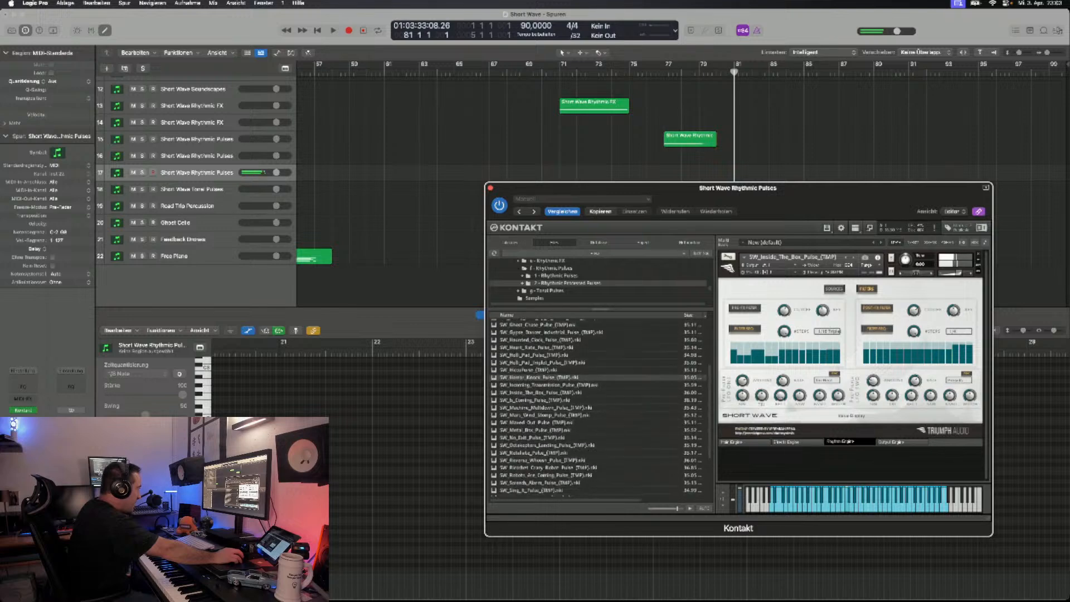
scroll(600, 407, down, 3)
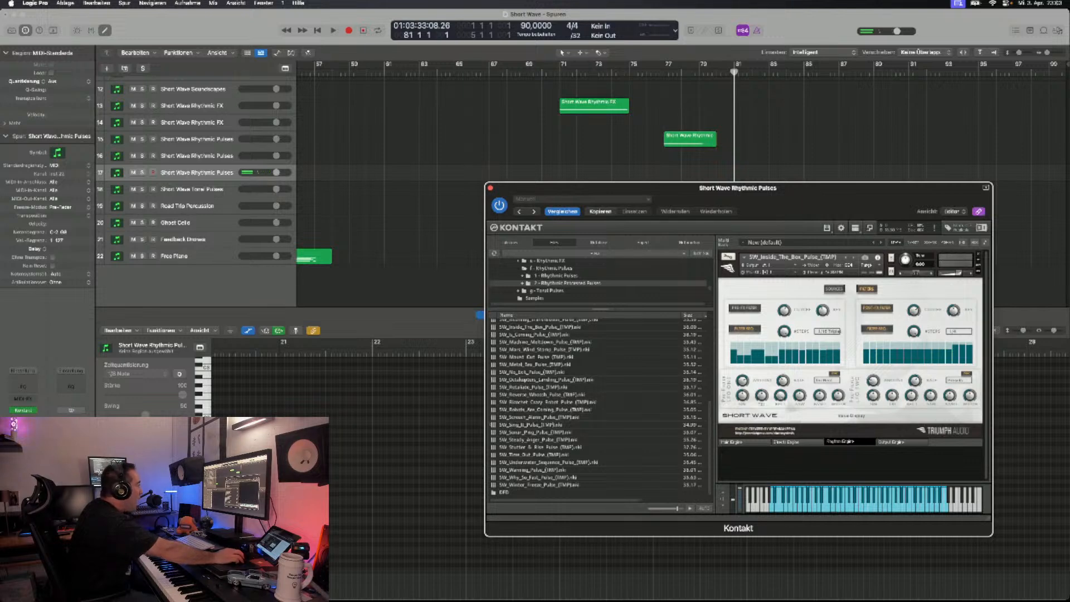
click(979, 256)
click(558, 402)
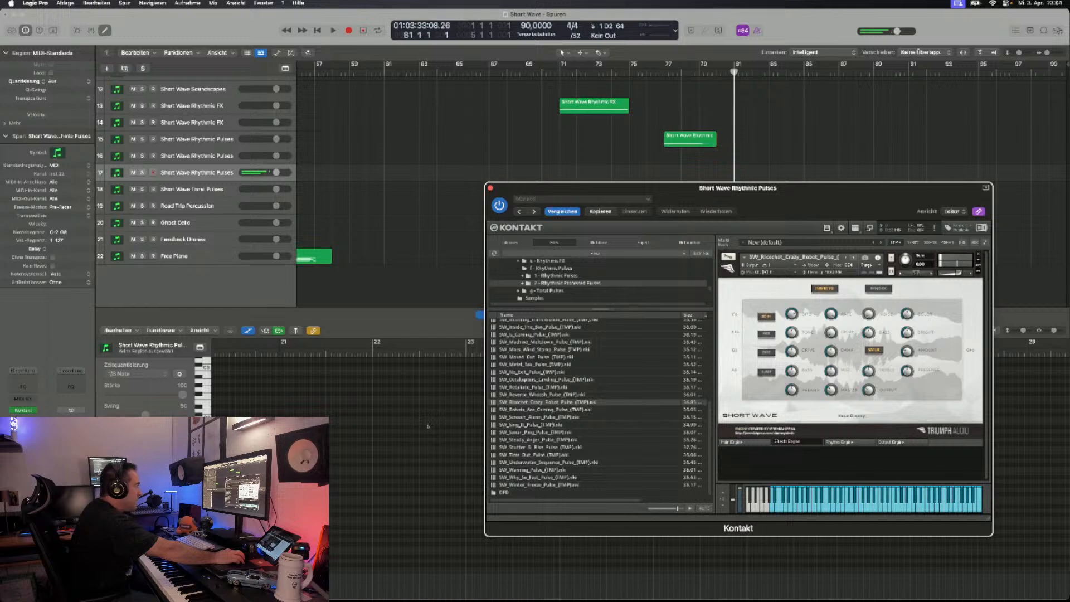
key(Right)
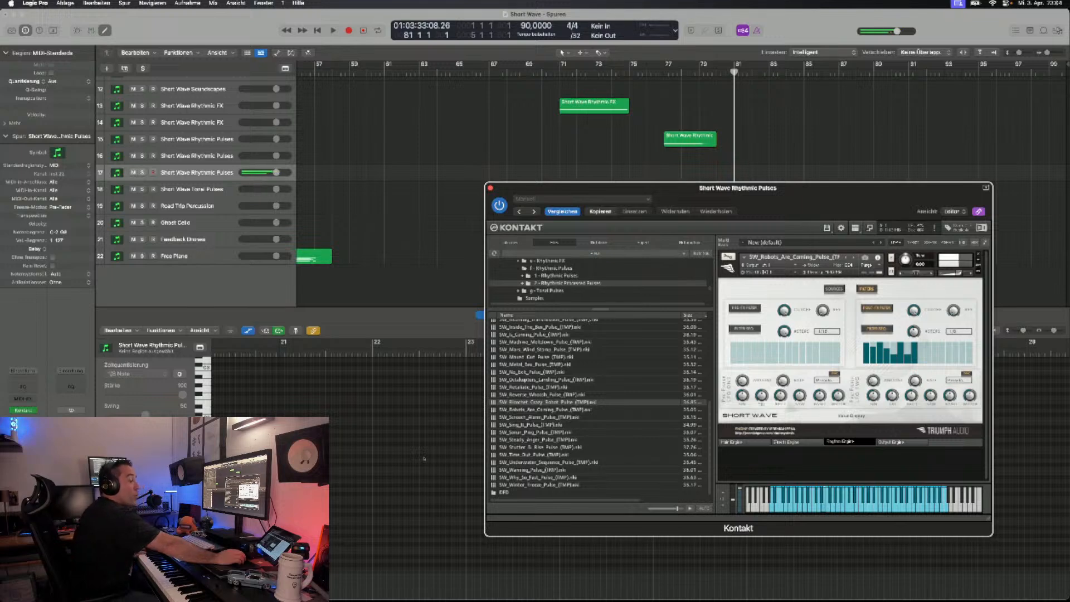
drag(557, 188, 556, 184)
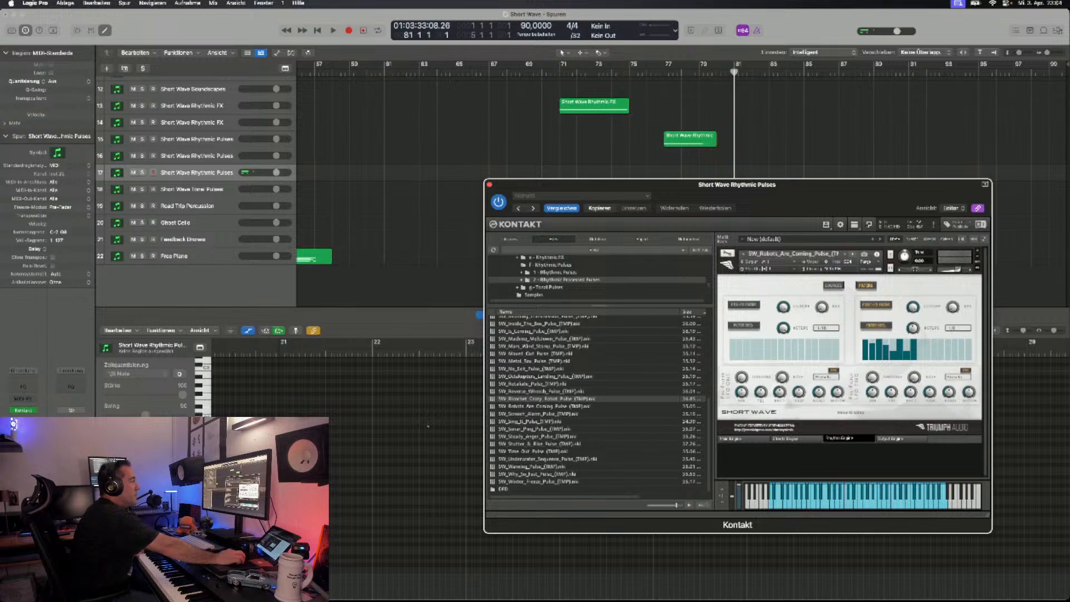
click(855, 254)
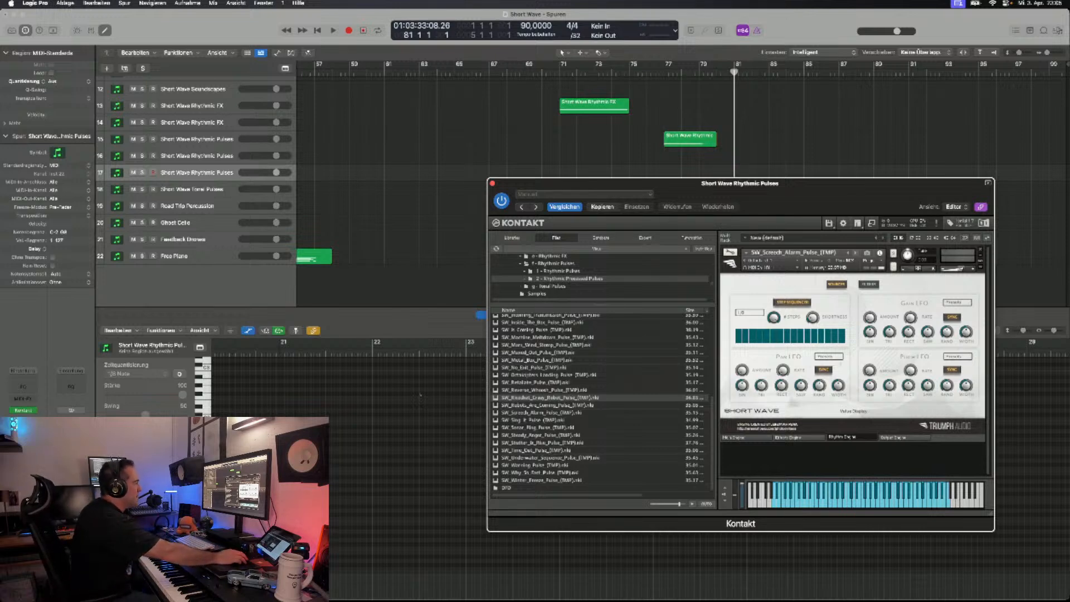
mouse_move(740, 184)
mouse_down()
mouse_move(748, 178)
mouse_move(741, 193)
mouse_up()
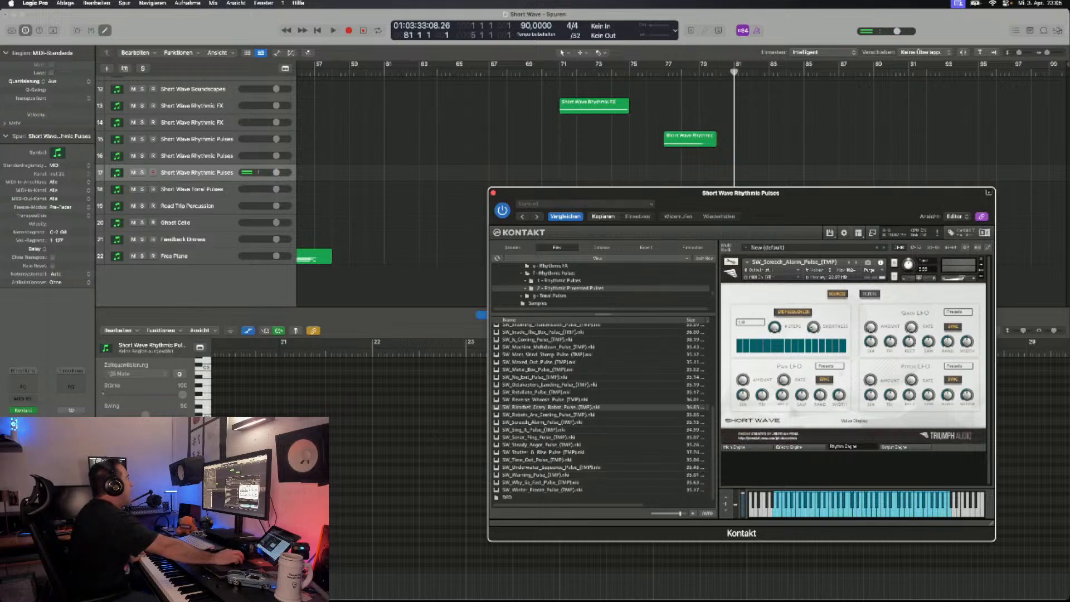
- On the Short Wave Tonal Pulses track, replace the Machine Error patch with SW_Tonal_Pulse_Menu from the 1 - Tonal Pulses folder
click(192, 189)
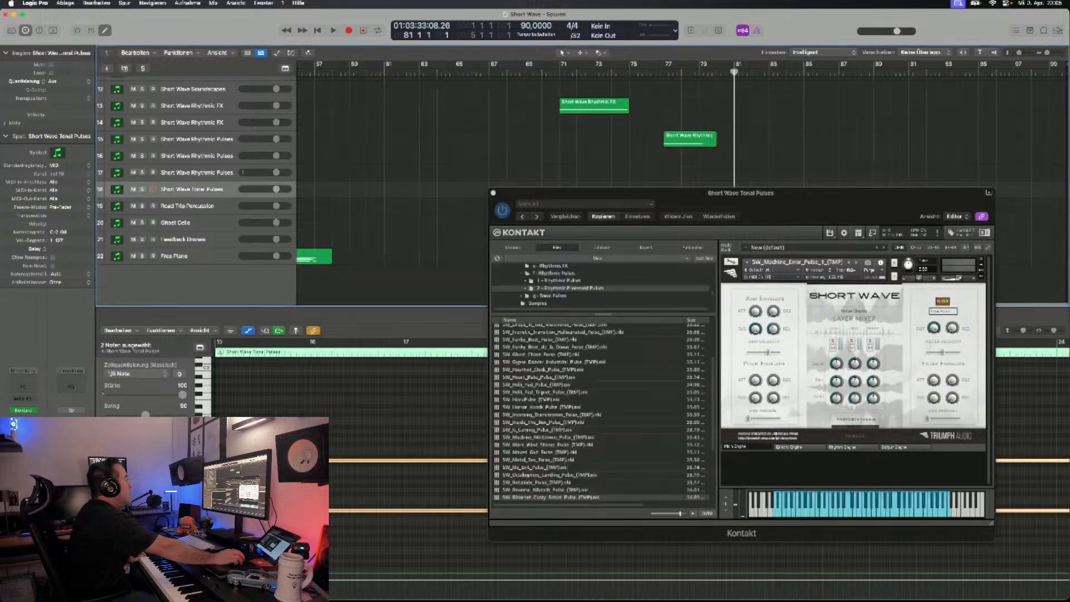
click(550, 296)
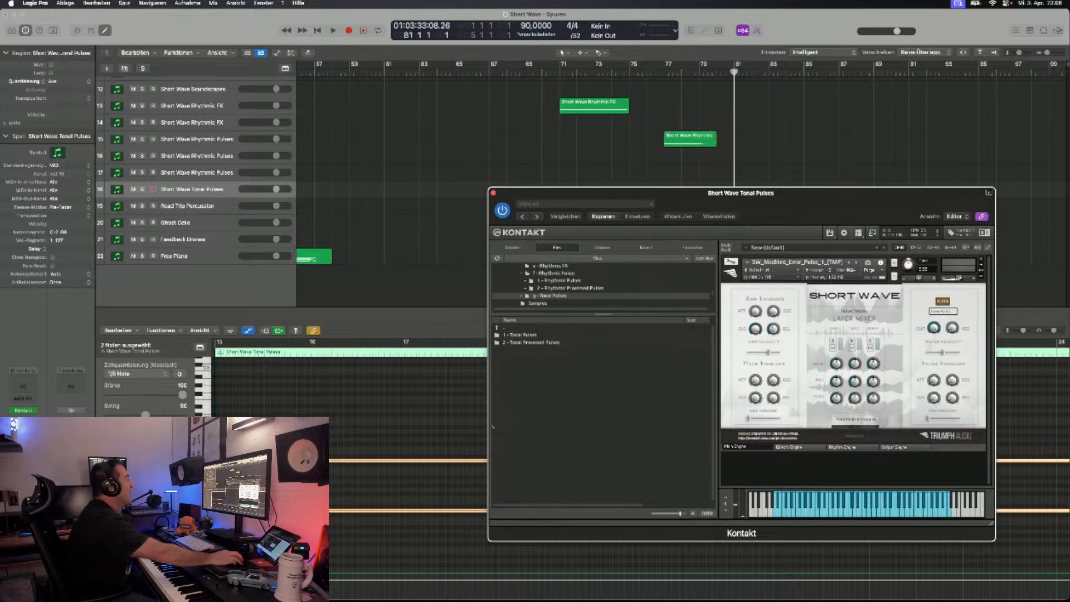
click(981, 260)
double_click(520, 335)
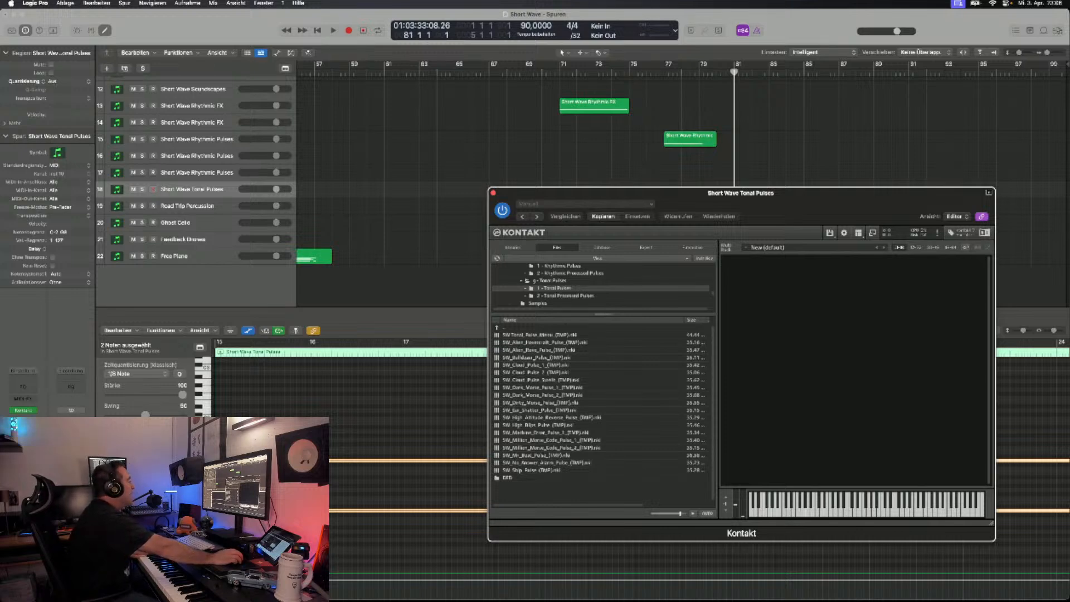
double_click(540, 335)
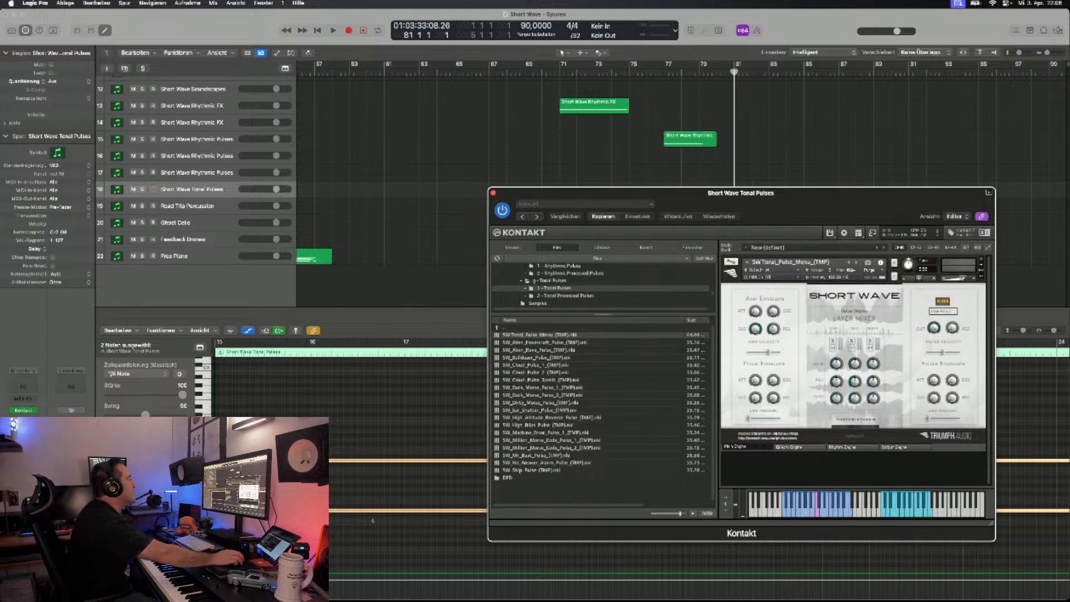
- Reposition the Kontakt window and step through the tonal pulse patches from Alien Hovercraft to Cloud Pulse 1, returning to Bulldozer to audition it
drag(691, 193, 675, 248)
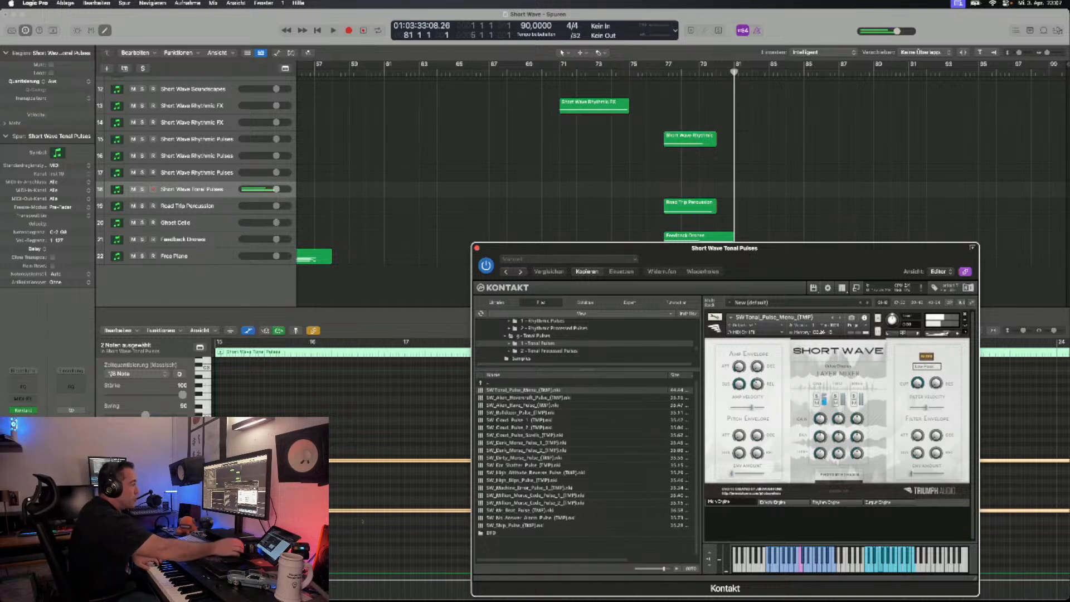
drag(558, 248, 561, 216)
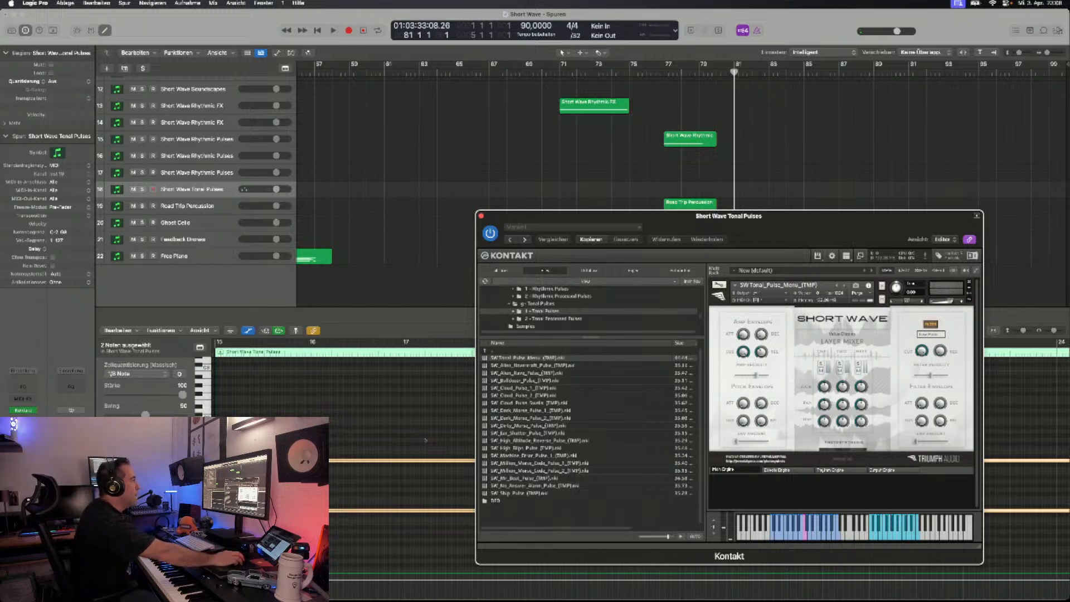
click(845, 286)
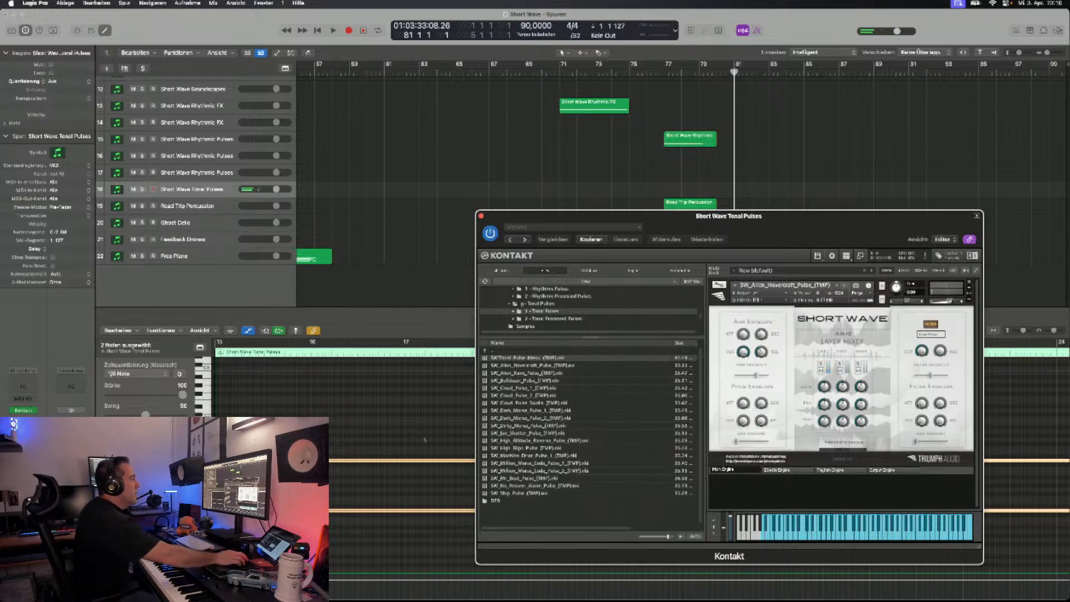
click(844, 286)
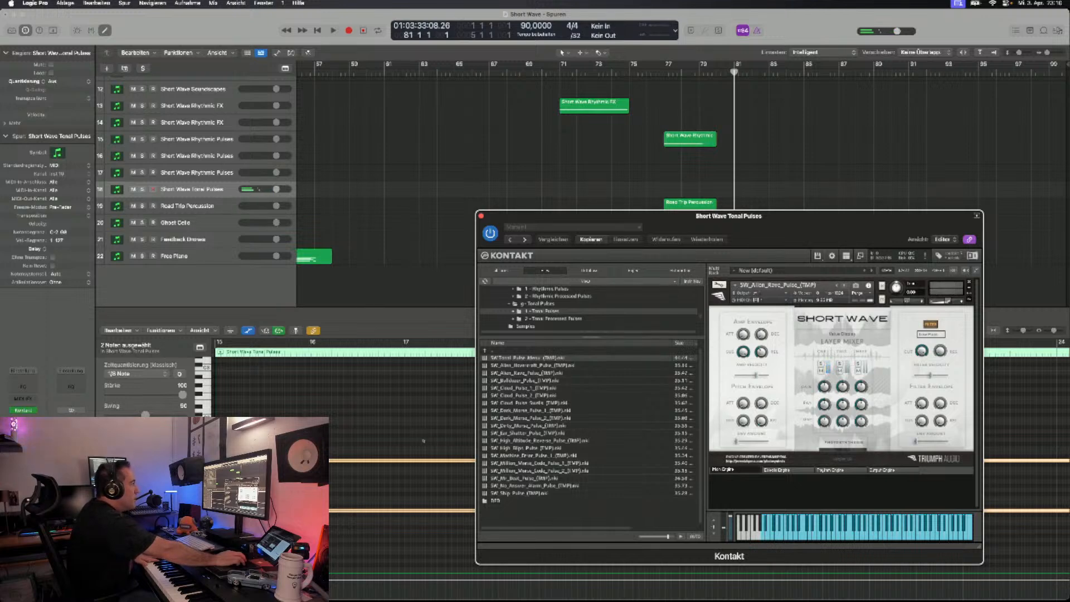
key(Right)
key(Right)
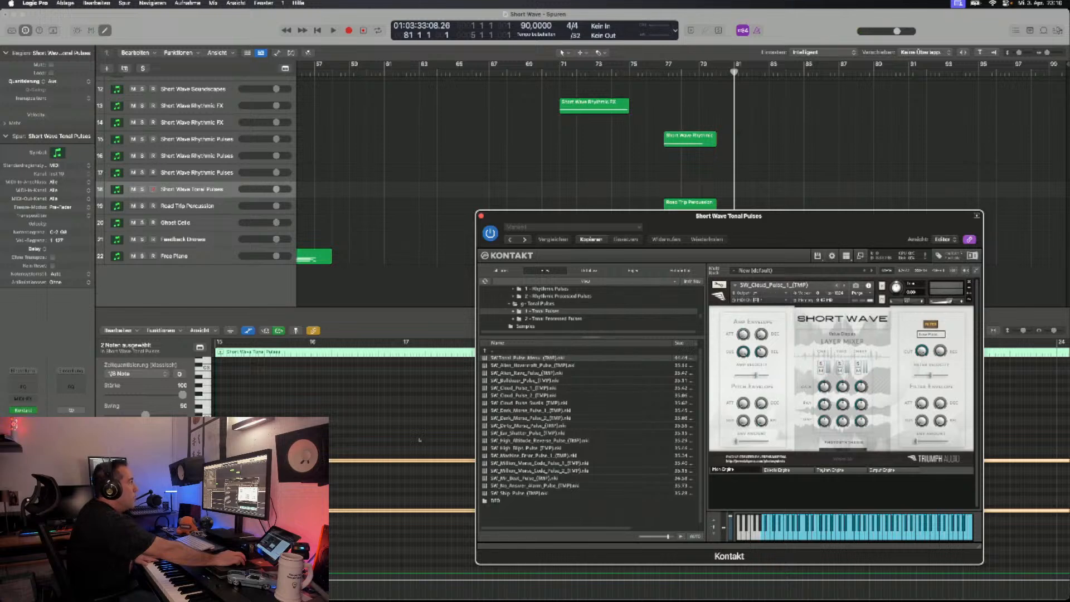
key(Left)
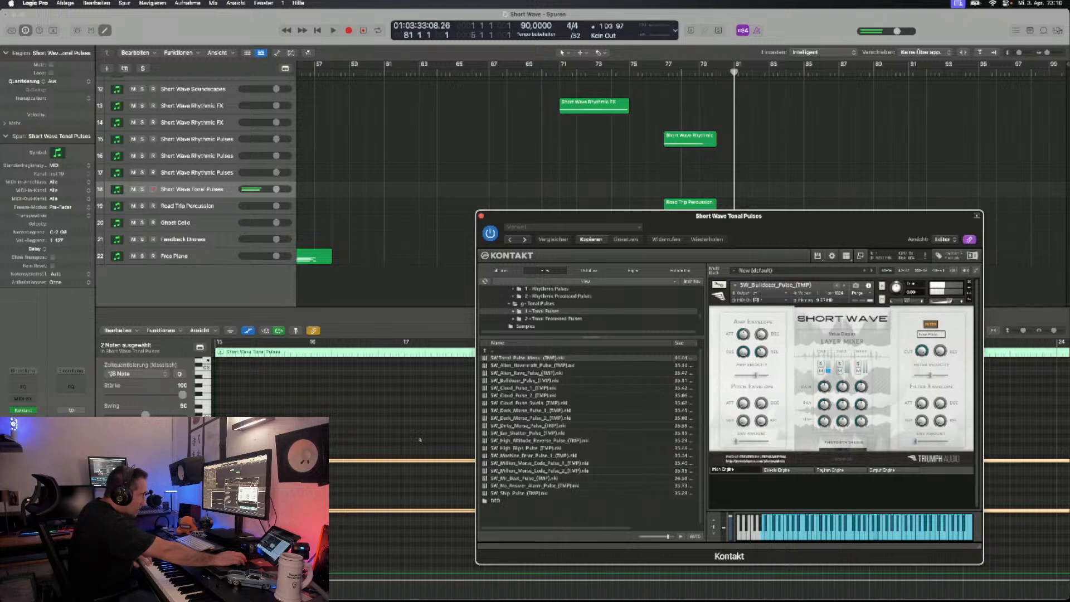
- Step the tonal pulses forward through Cloud Pulse 1 and Dark Morse Pulse 2 to Ear Shatter Pulse, auditioning them
click(837, 286)
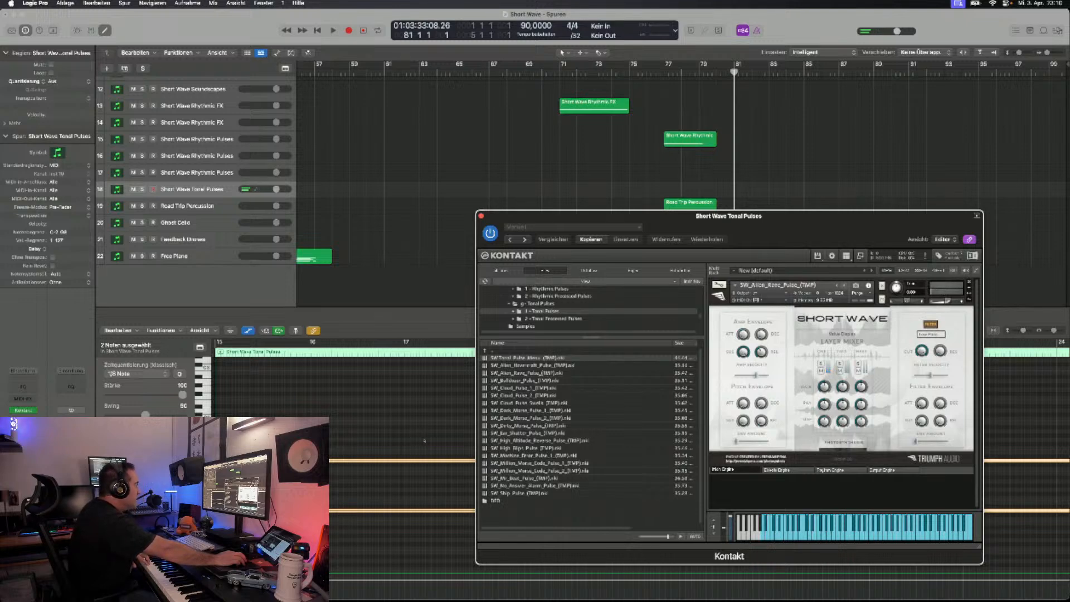
click(844, 285)
click(845, 285)
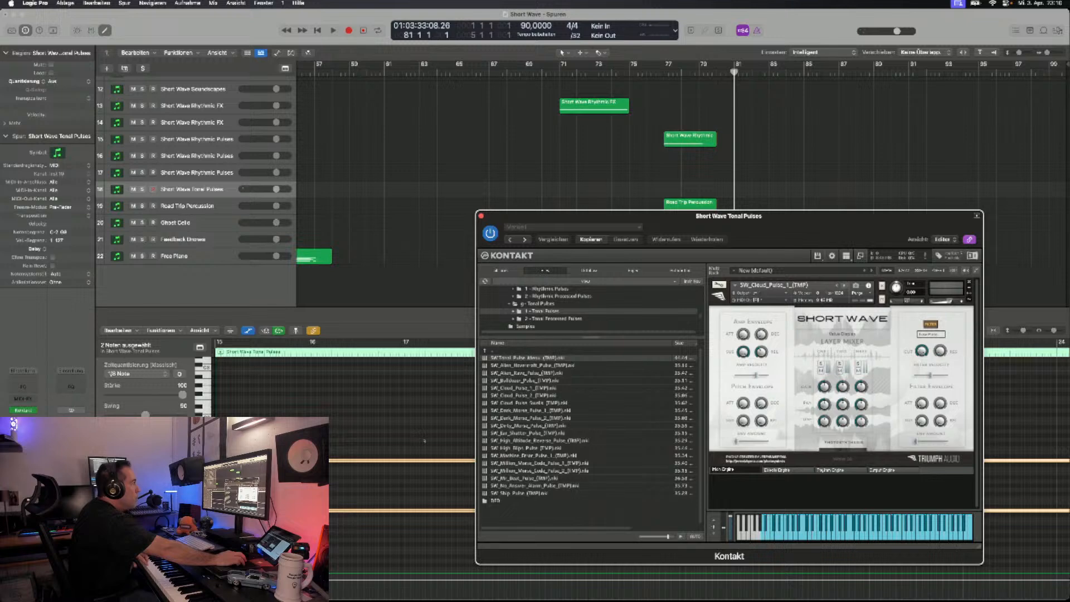
click(844, 285)
click(843, 284)
click(844, 285)
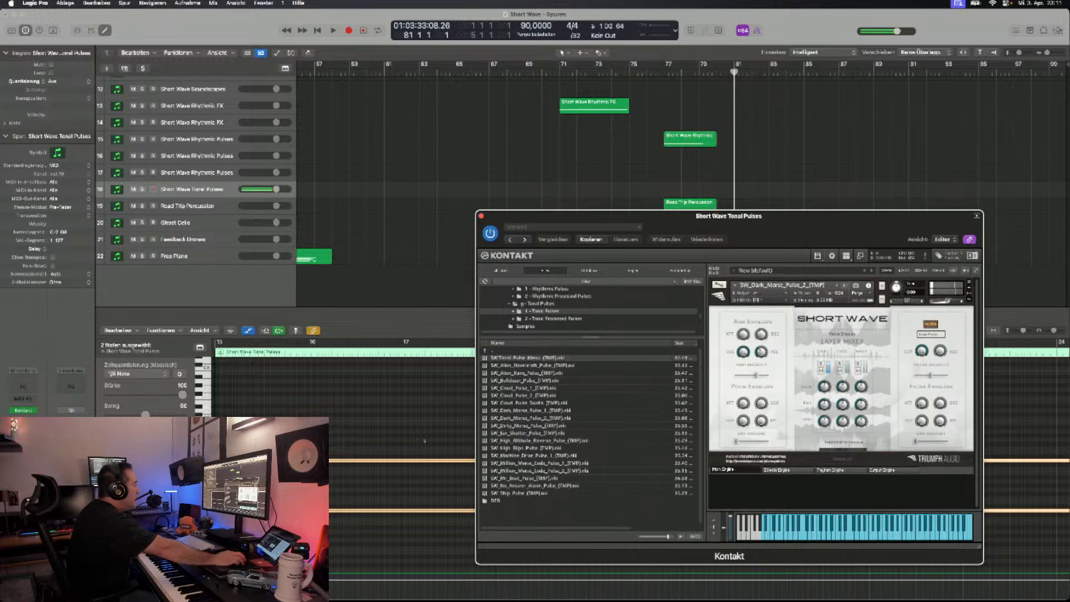
click(845, 285)
click(844, 285)
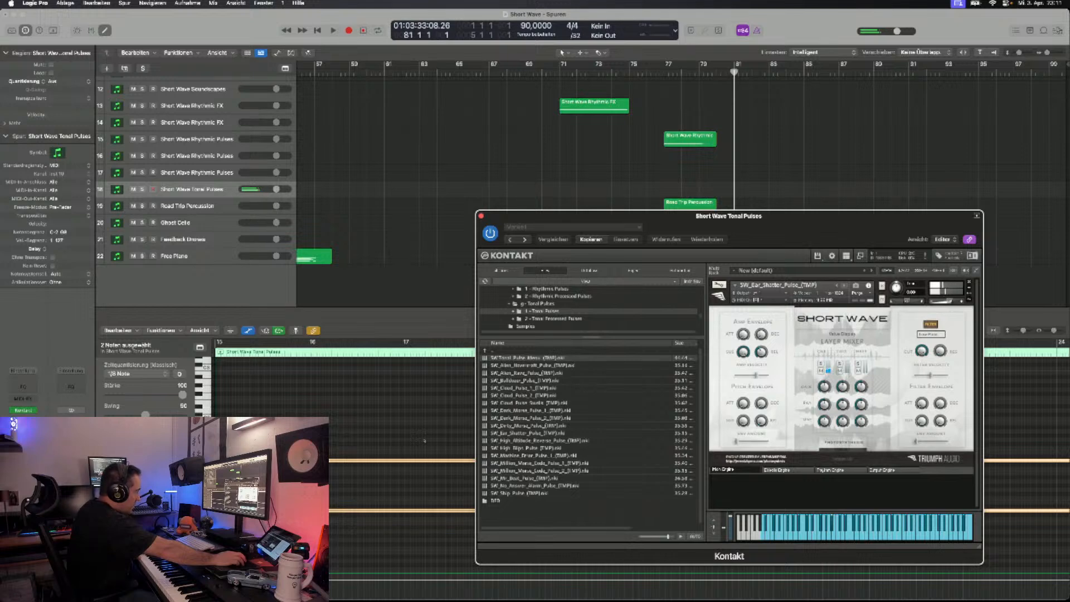
- Audition the tonal pulses from High Altitude Reverse through High Blips, Million Morse Code 2 and Mr Beat to No Answer Alarm
click(844, 285)
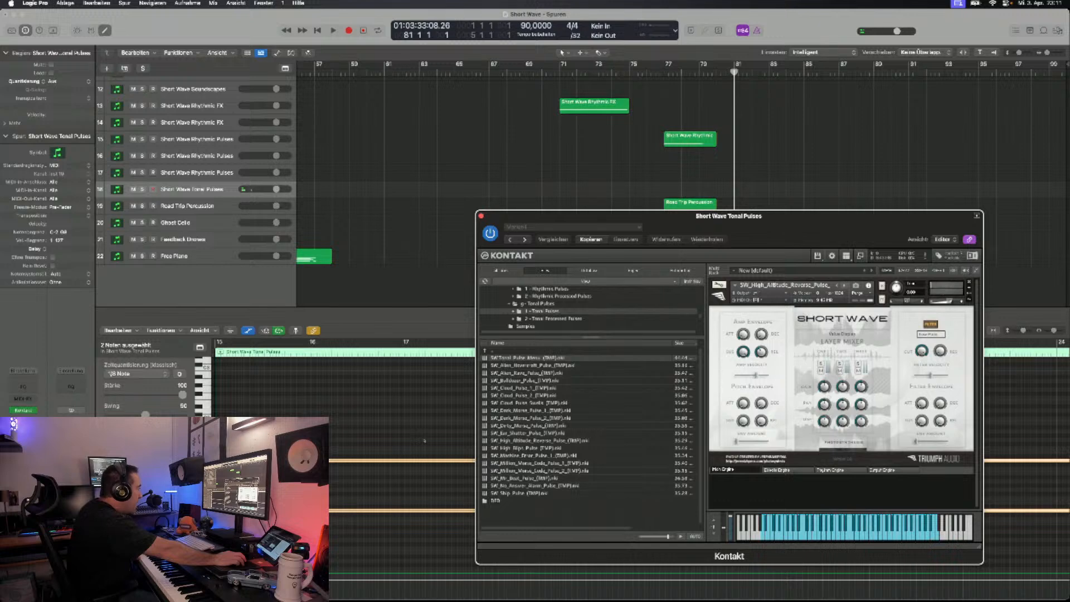
click(844, 285)
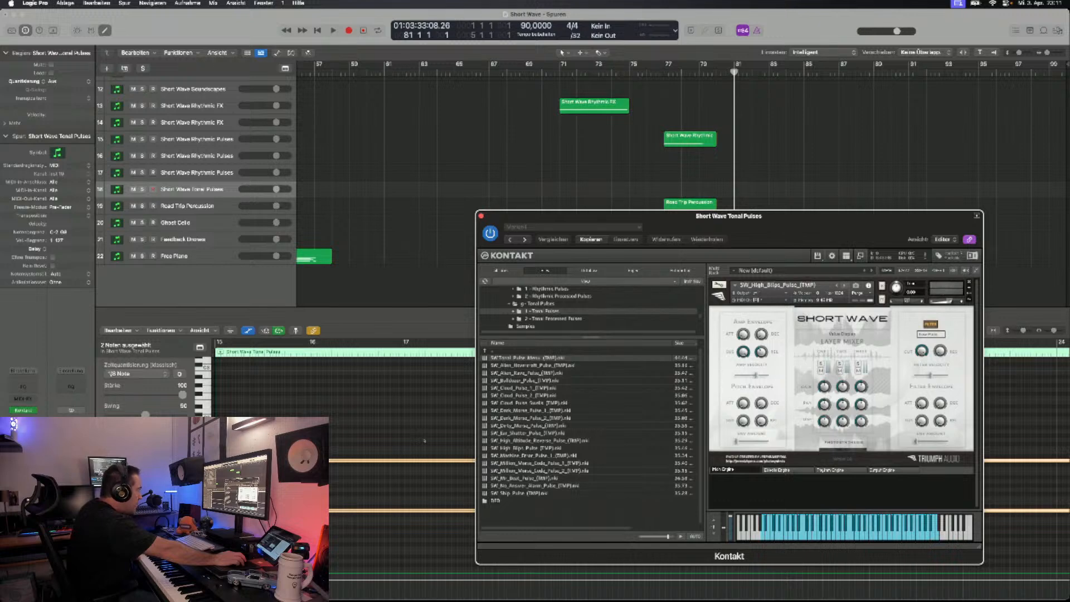
click(844, 286)
click(845, 286)
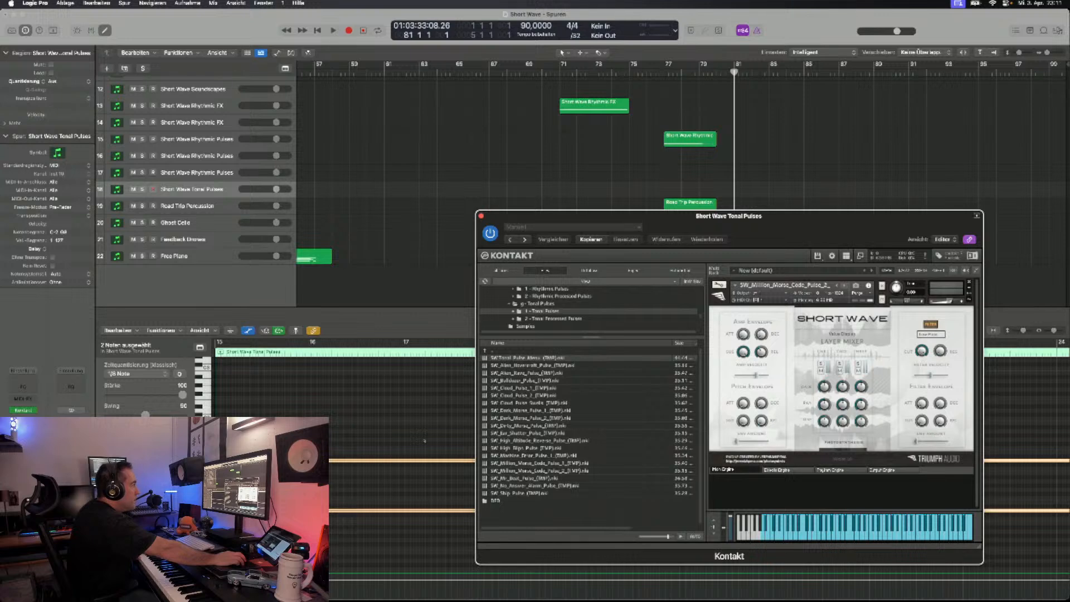
click(844, 285)
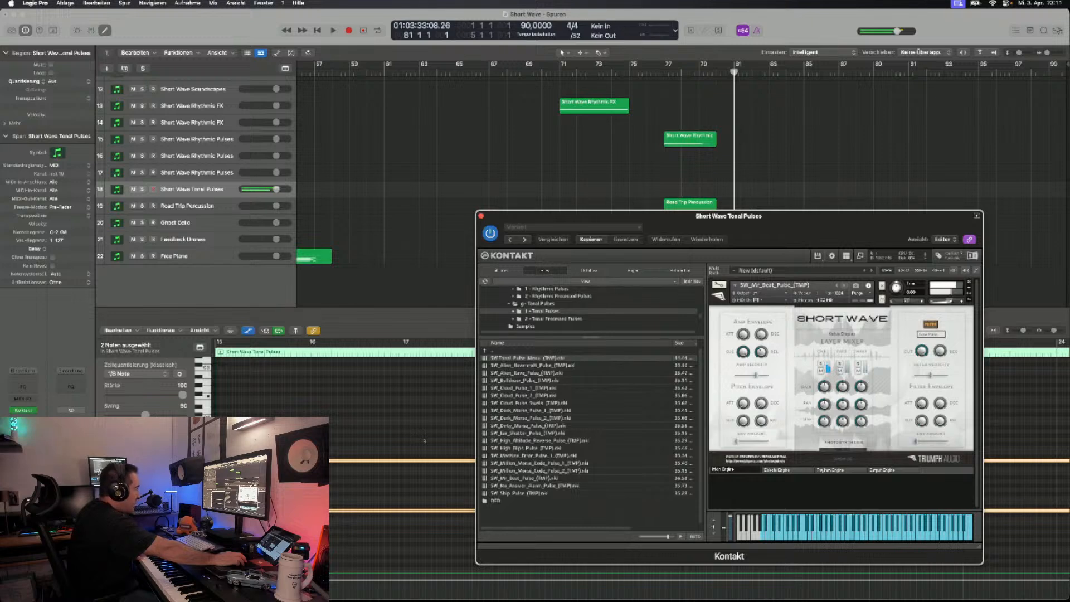
click(844, 285)
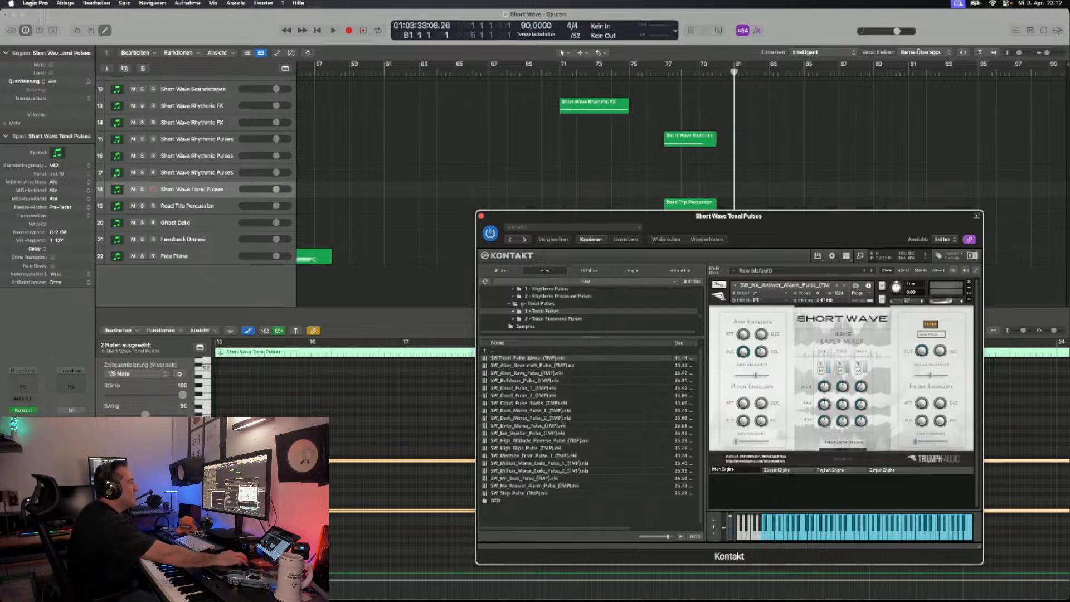
- Remove the No Answer Alarm patch and load SW_Backward_Tractor_Pulse from the 2 - Tonal Processed Pulses folder
click(845, 285)
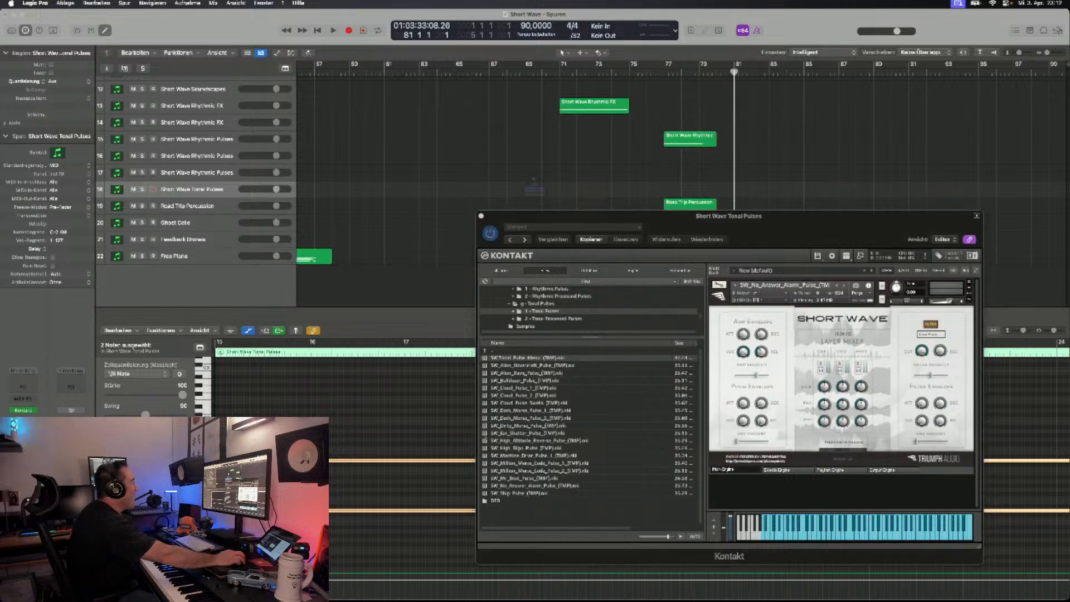
click(535, 214)
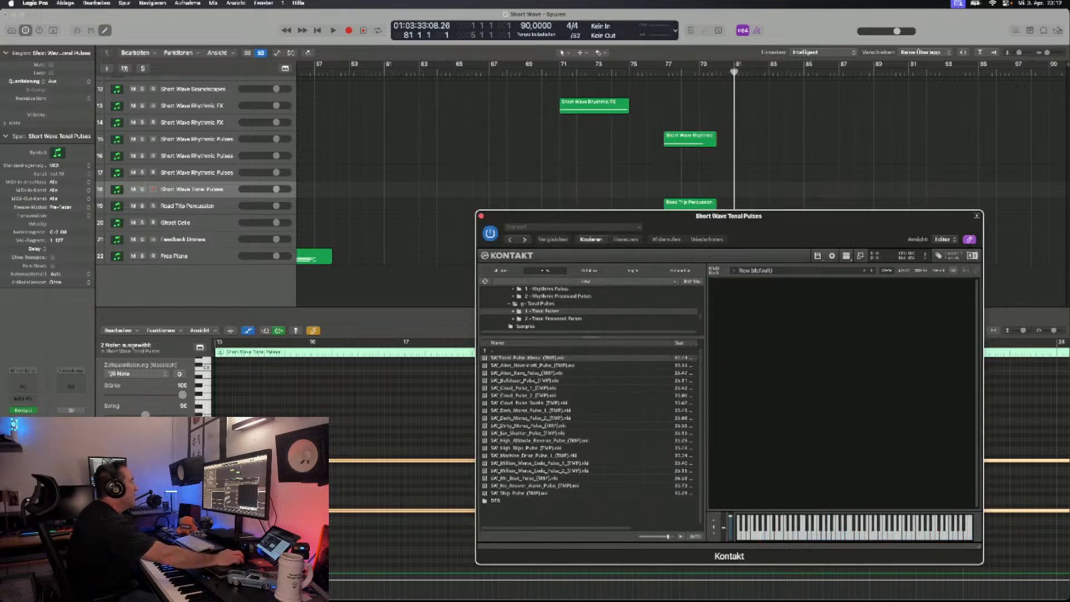
double_click(493, 351)
double_click(519, 366)
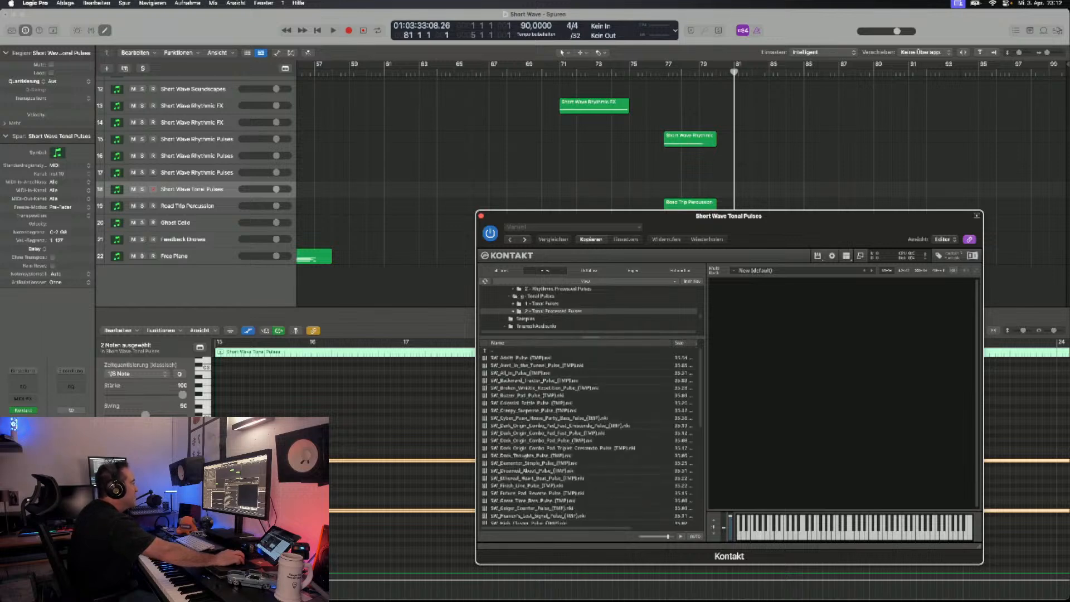
double_click(534, 381)
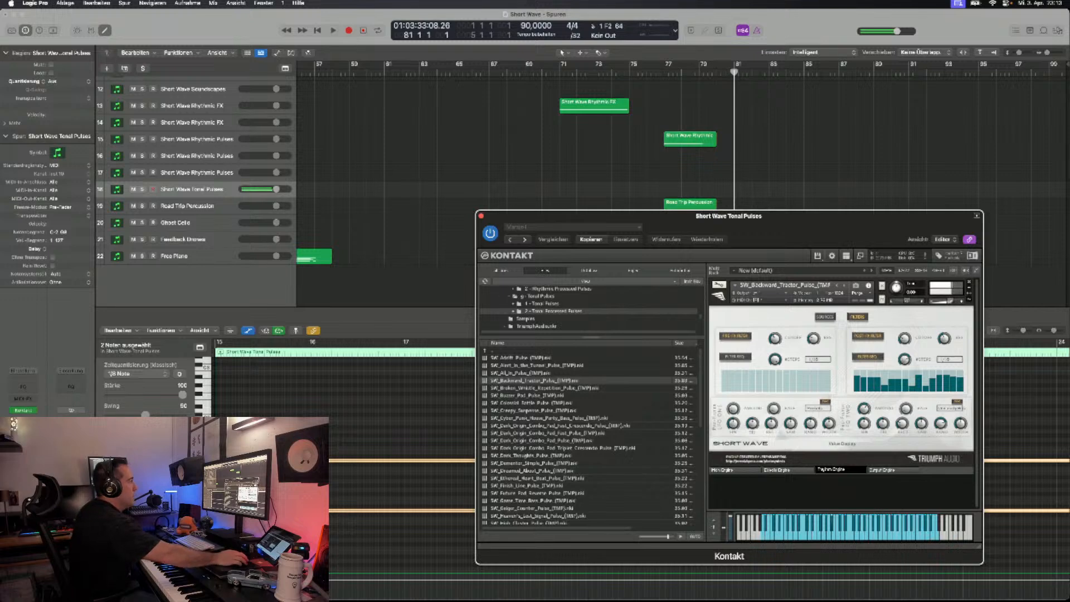
- Step through the processed tonal pulses from Broken Whistle Repetition to Colossal Battle and Creepy Suspense, auditioning each
scroll(590, 439, down, 1)
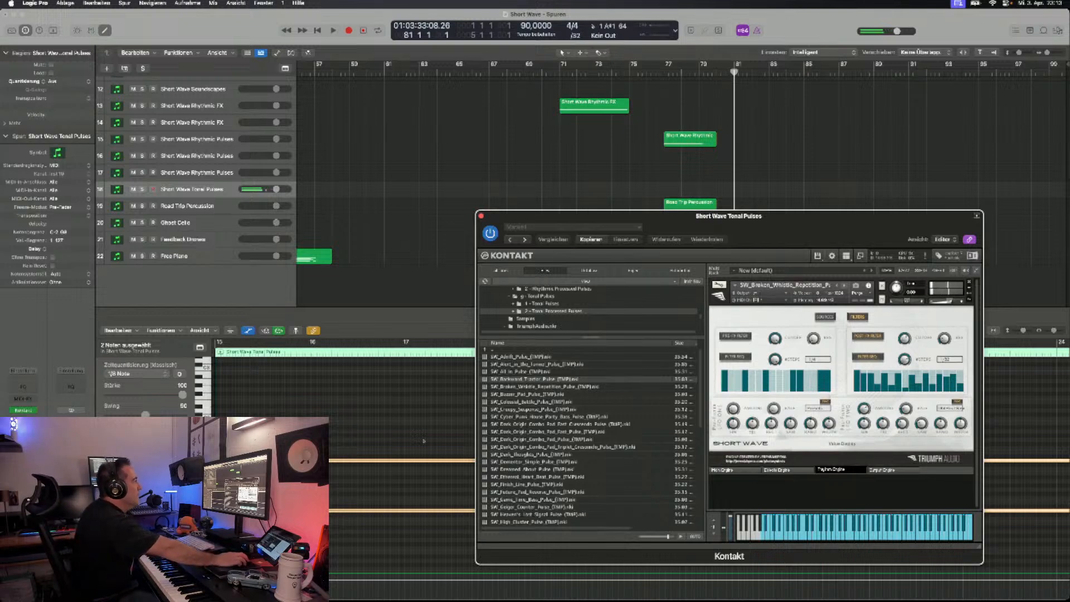
key(Right)
key(Right)
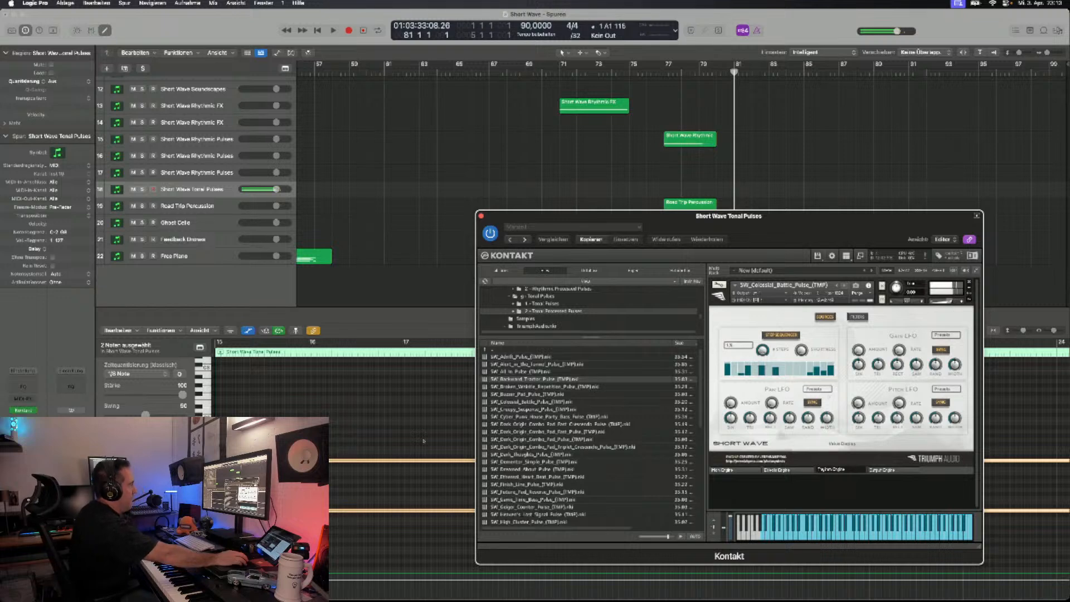
key(Right)
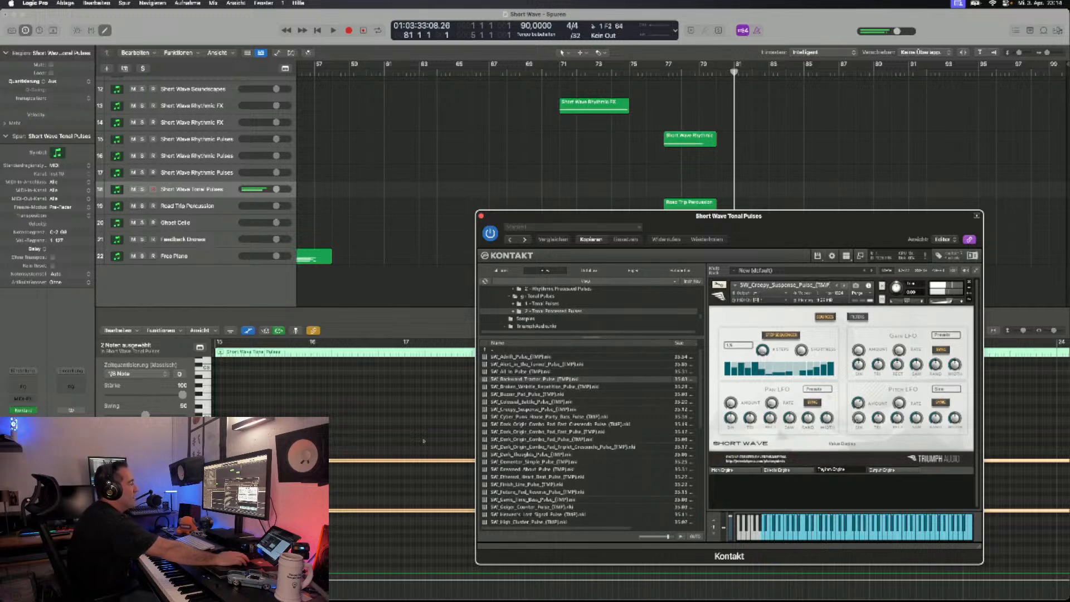
- Load the Cyber Punk House Party Bass pulse, audition it, and examine its effects engine and main engine pages
key(Right)
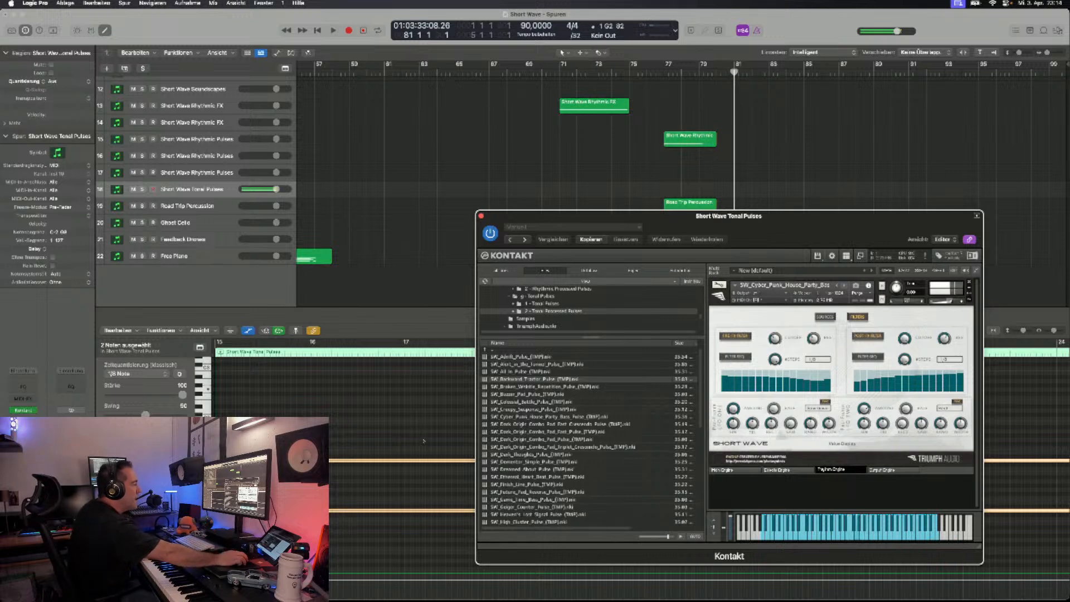
click(778, 470)
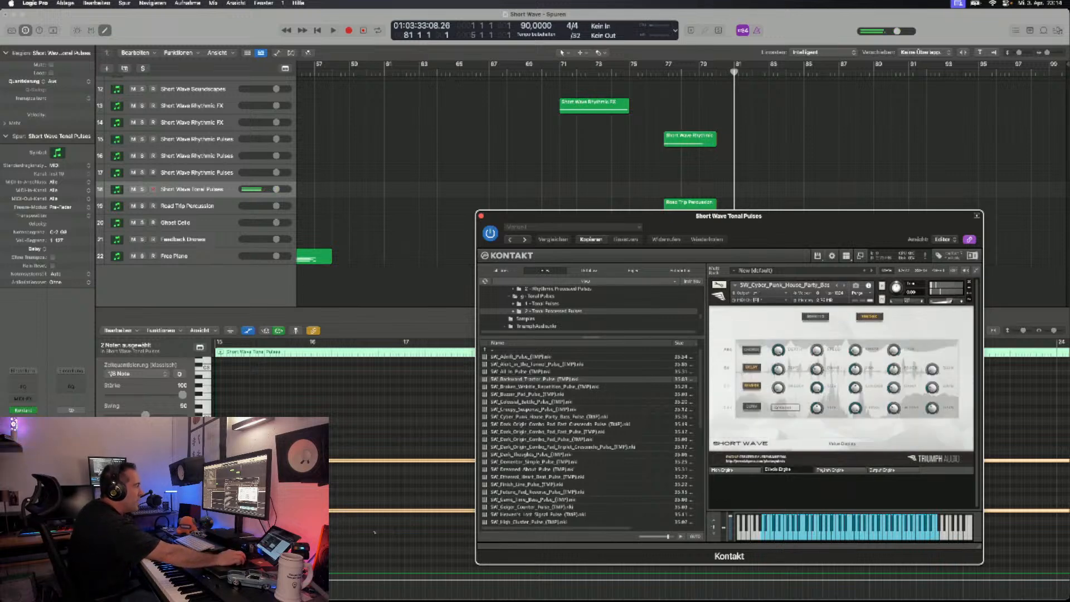
click(725, 470)
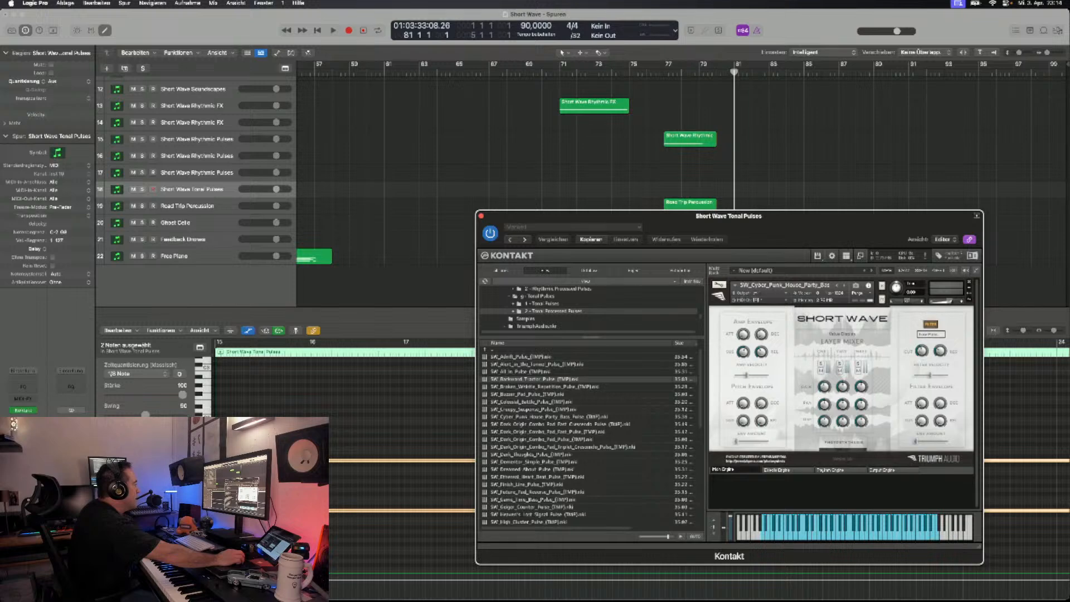
- Step past the Dark Origin Combo patches to the Dreamed About pulse and audition it
click(845, 286)
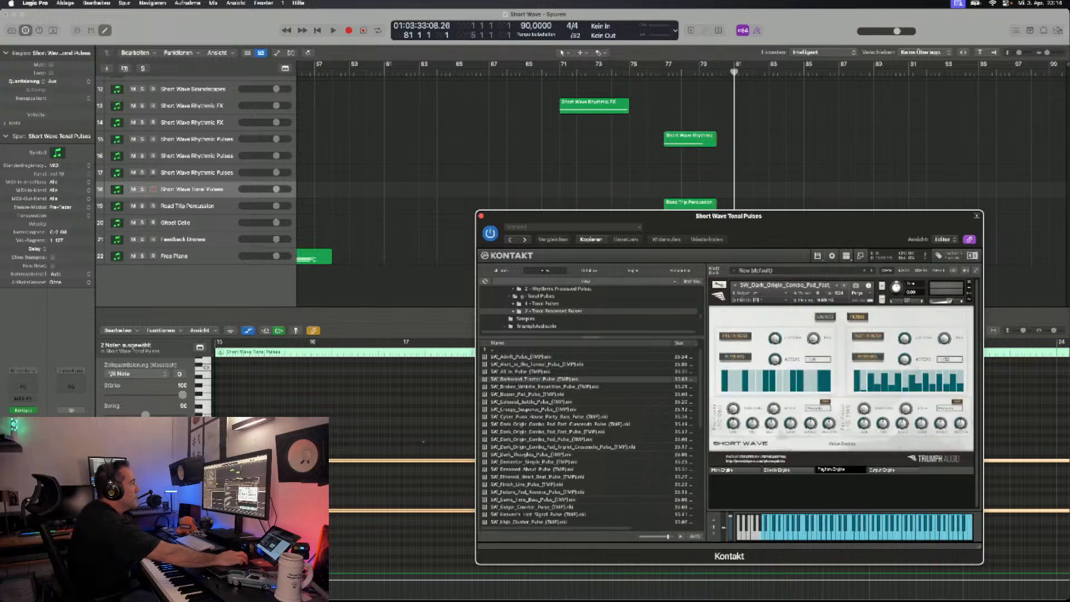
click(845, 286)
click(845, 285)
click(844, 286)
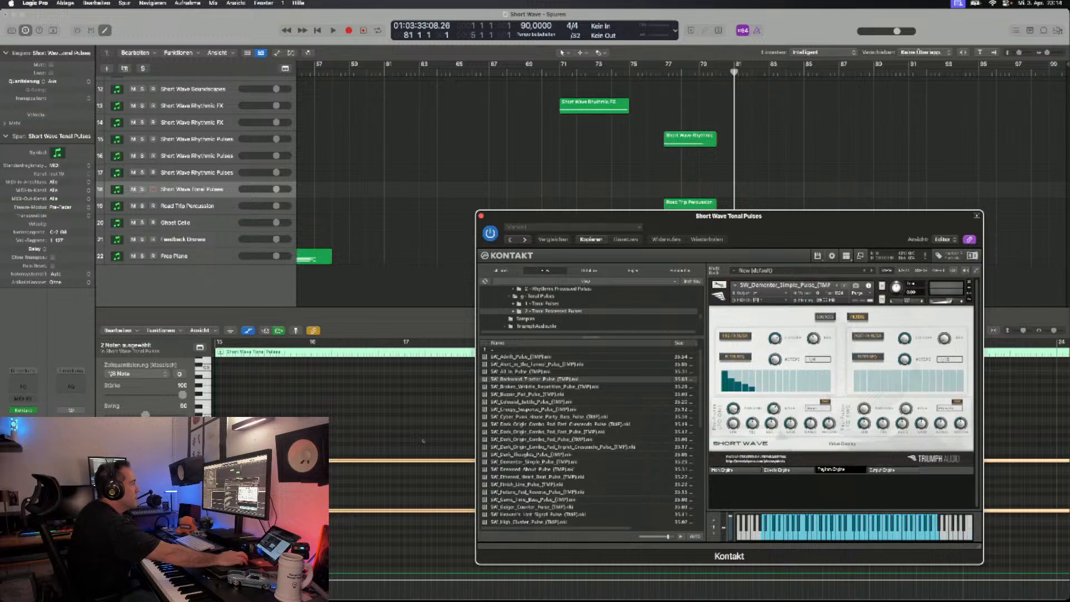
click(845, 286)
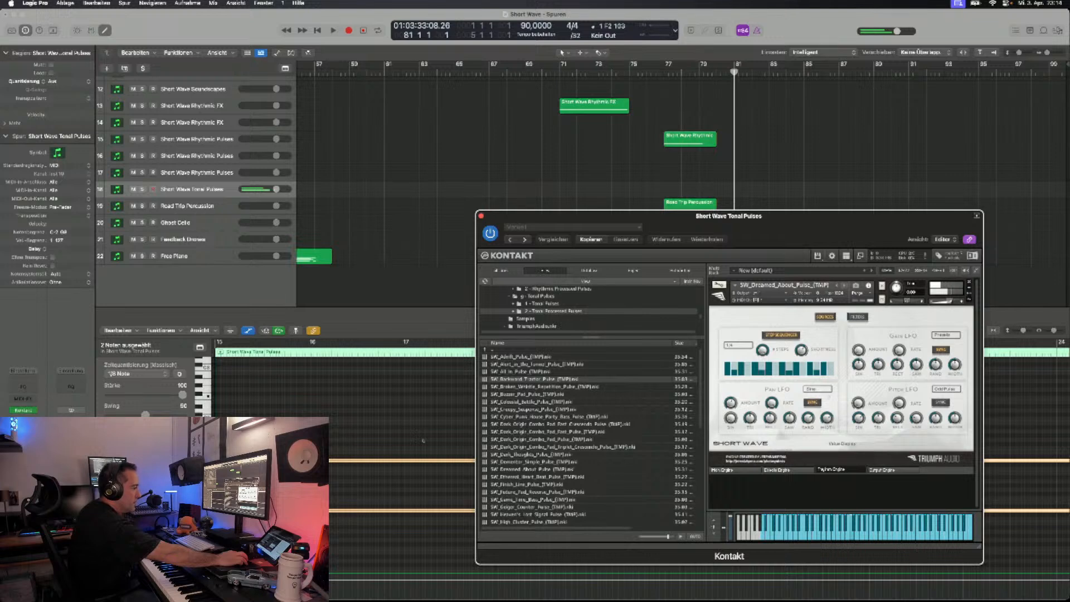
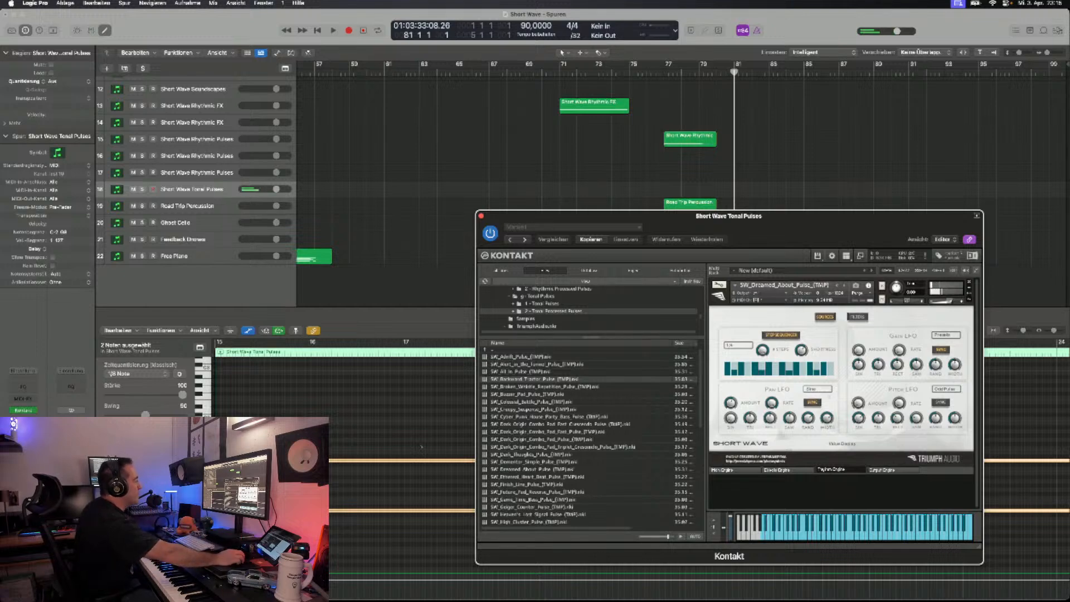
- Step past the Finish Line pulse to the Future Pad Reverse pulse and audition it
scroll(589, 435, down, 5)
scroll(589, 435, down, 2)
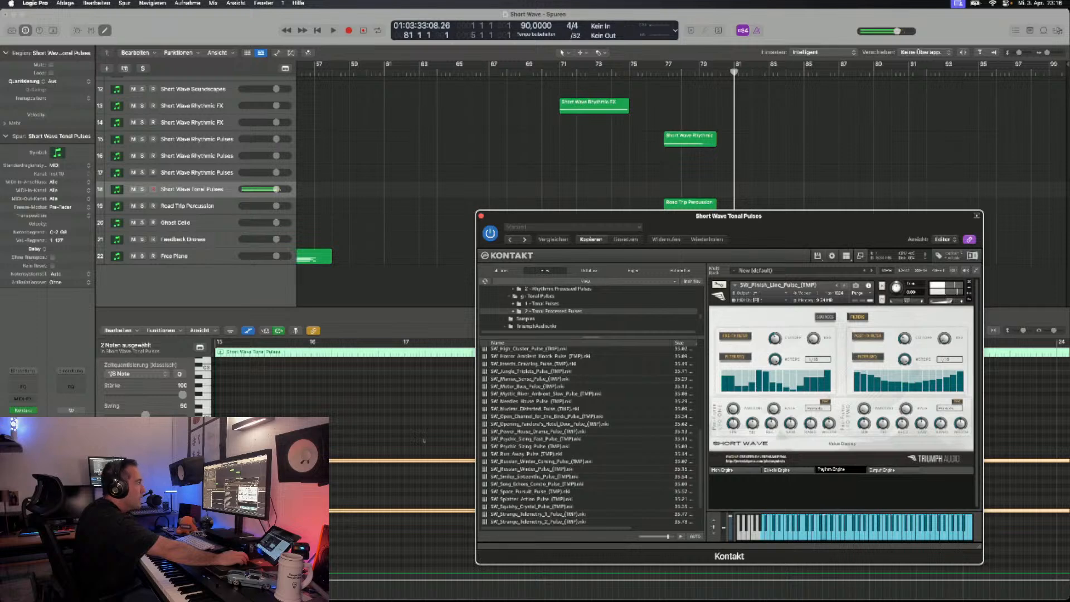
drag(847, 215, 856, 189)
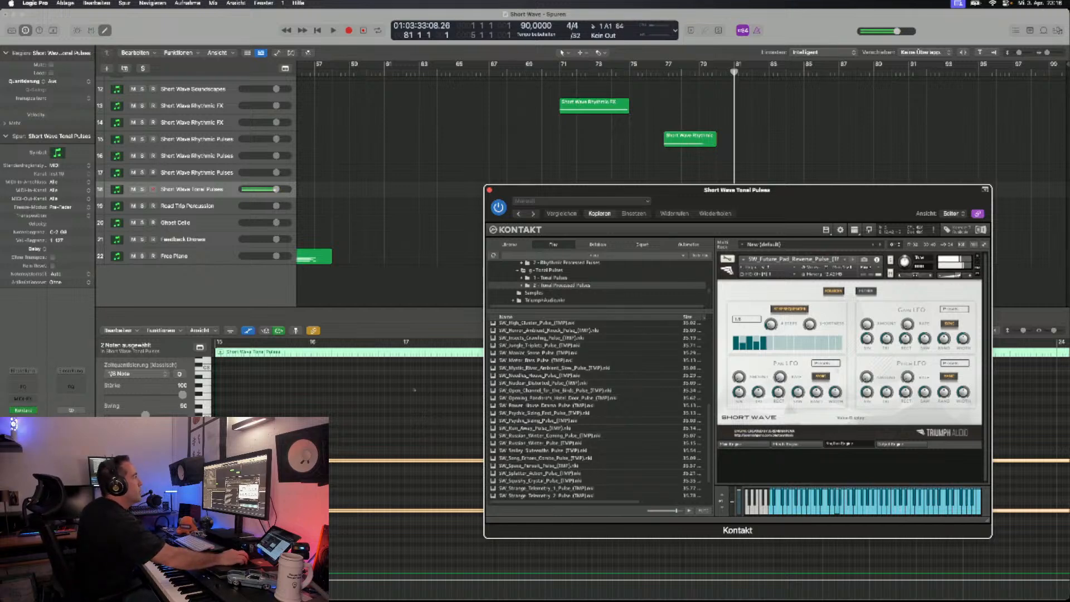
- Record a part with the Future Pad Reverse pulse on the Short Wave Tonal Pulses track from bar 82 to bar 92
drag(641, 190, 614, 326)
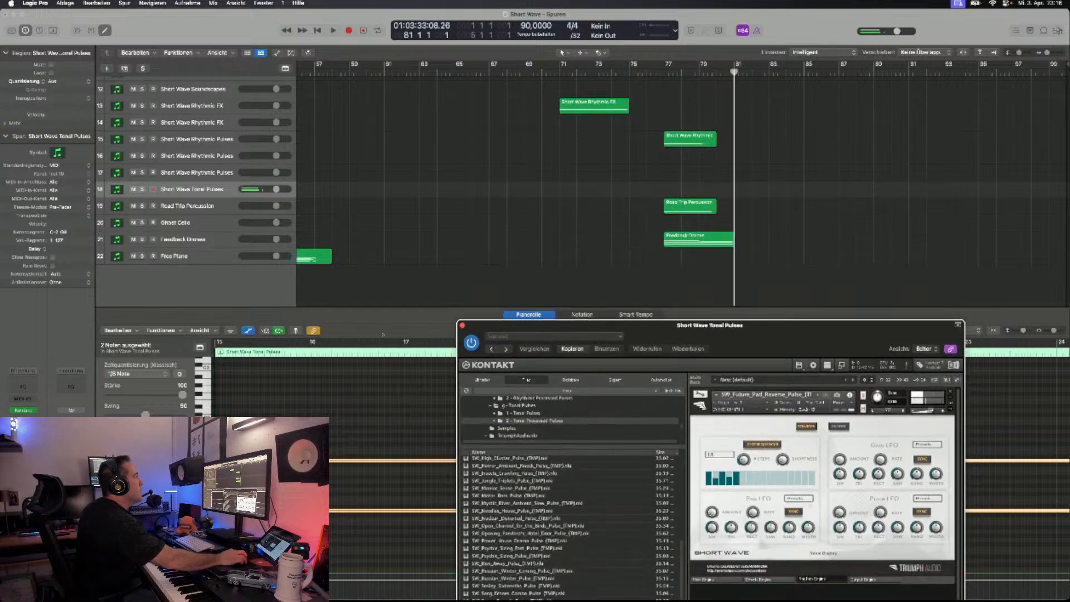
click(751, 72)
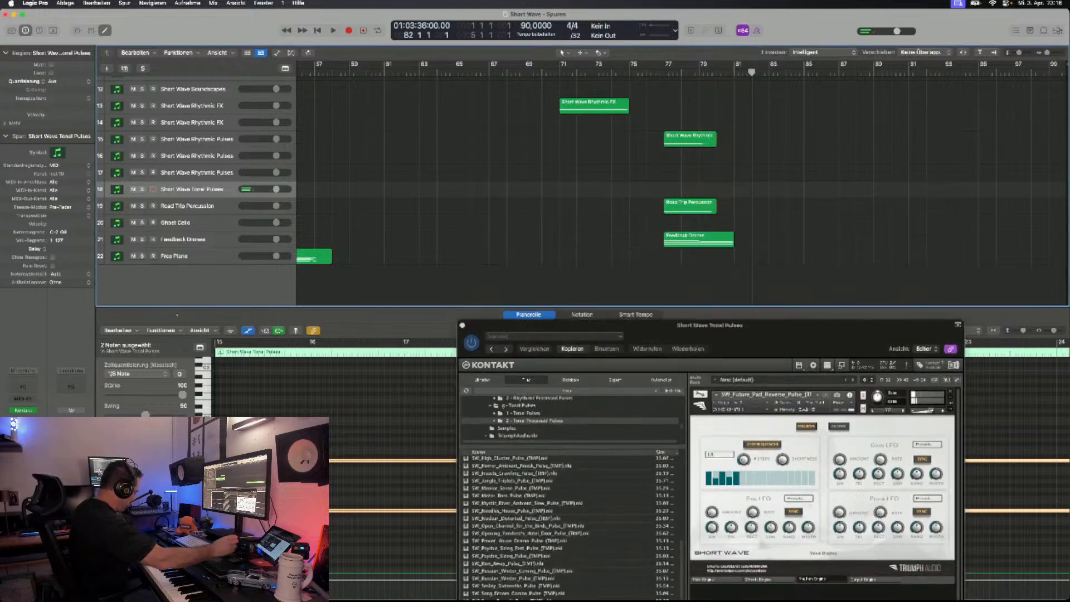
key(space)
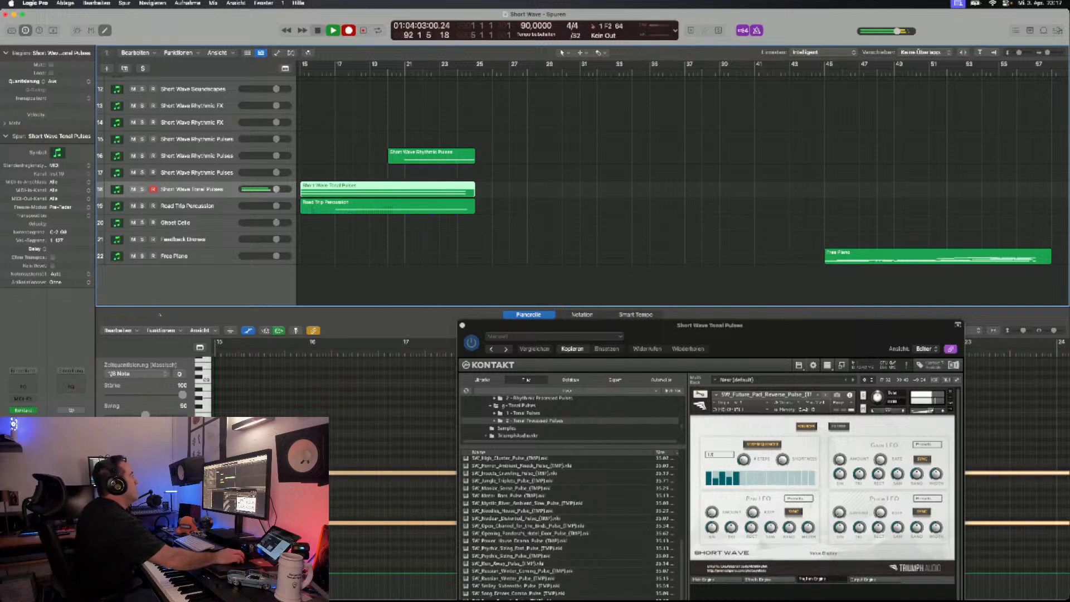
key(space)
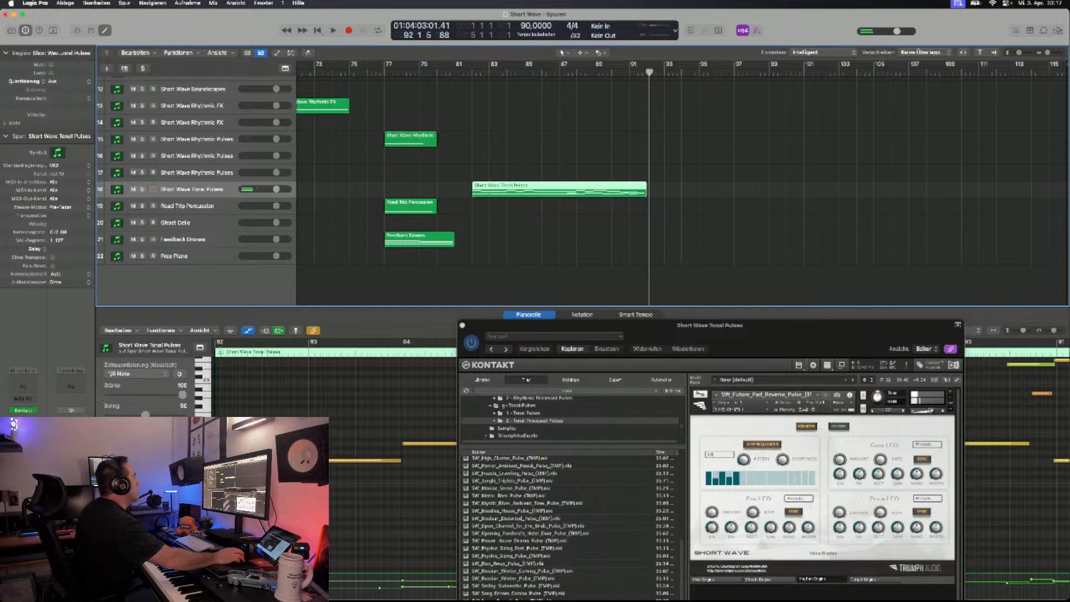
- Audition the Road Trip Percussion loops and record one on that track from bar 82 to bar 92
key(Down)
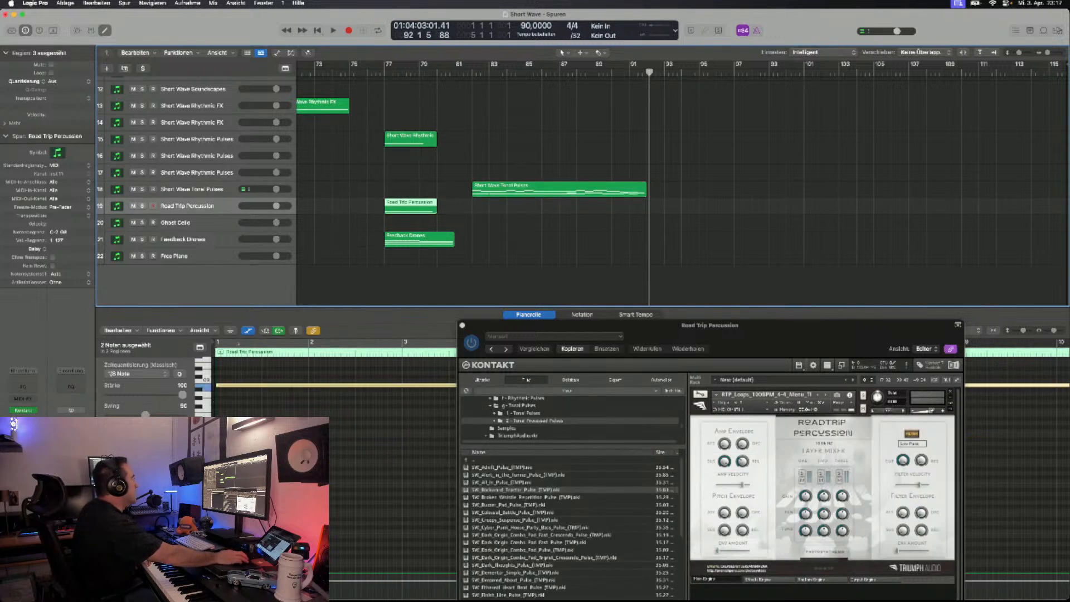
click(472, 72)
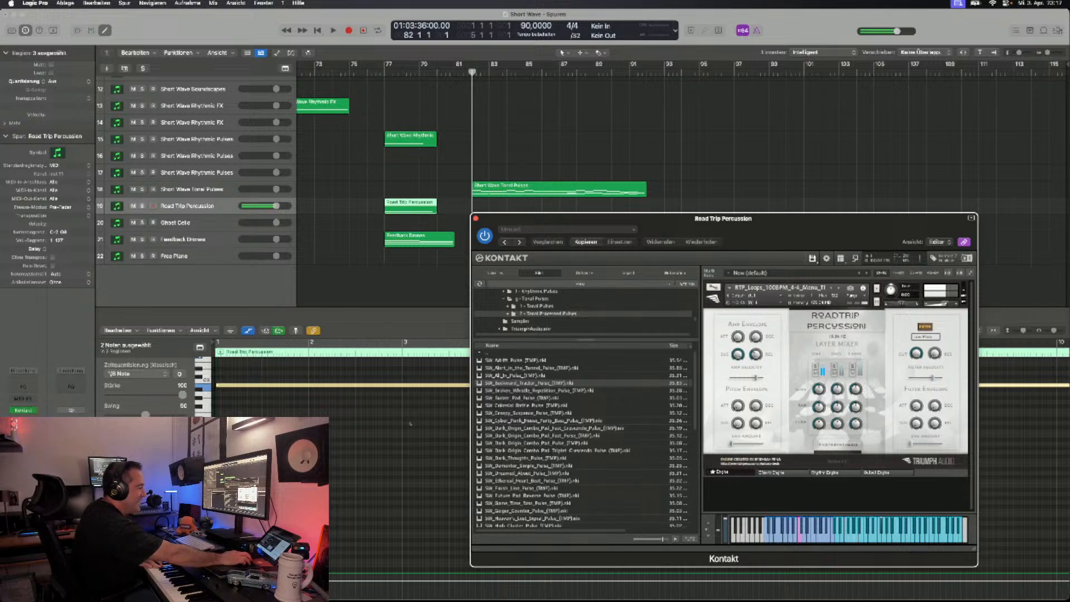
drag(540, 218, 539, 299)
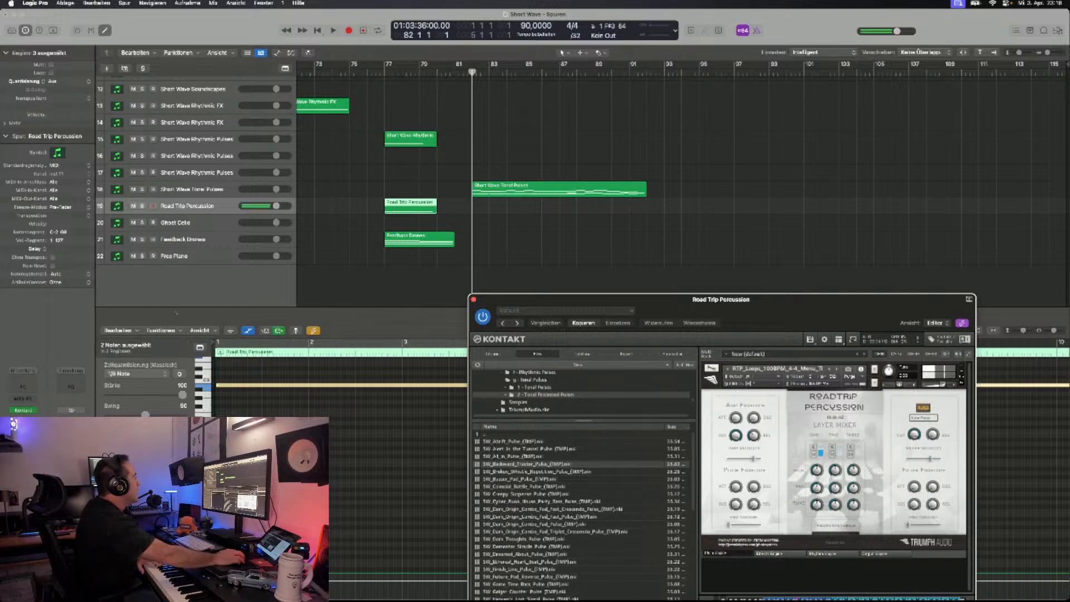
key(r)
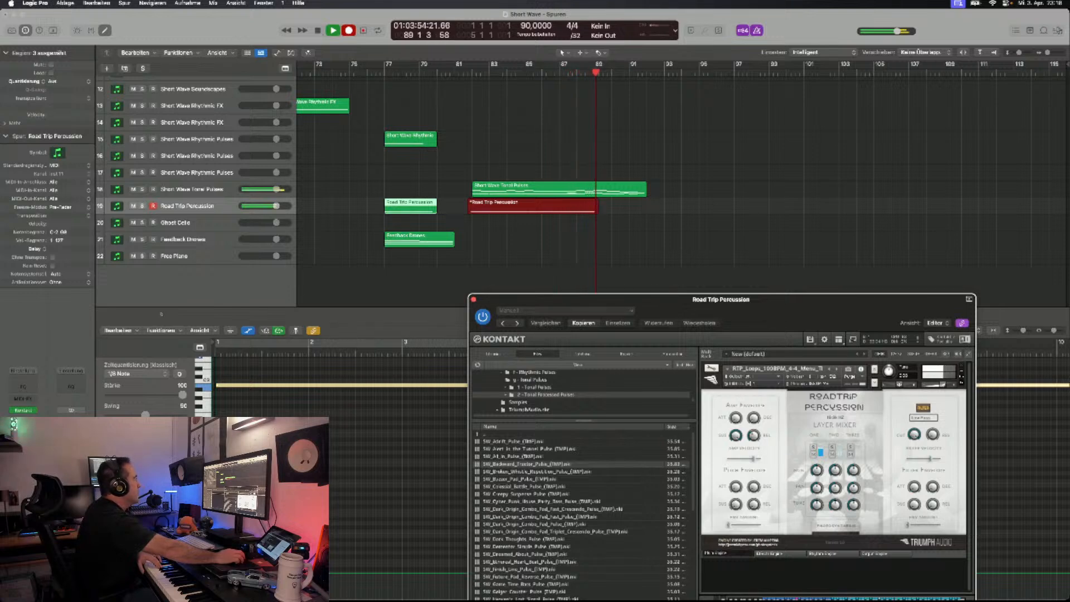
drag(538, 300, 475, 375)
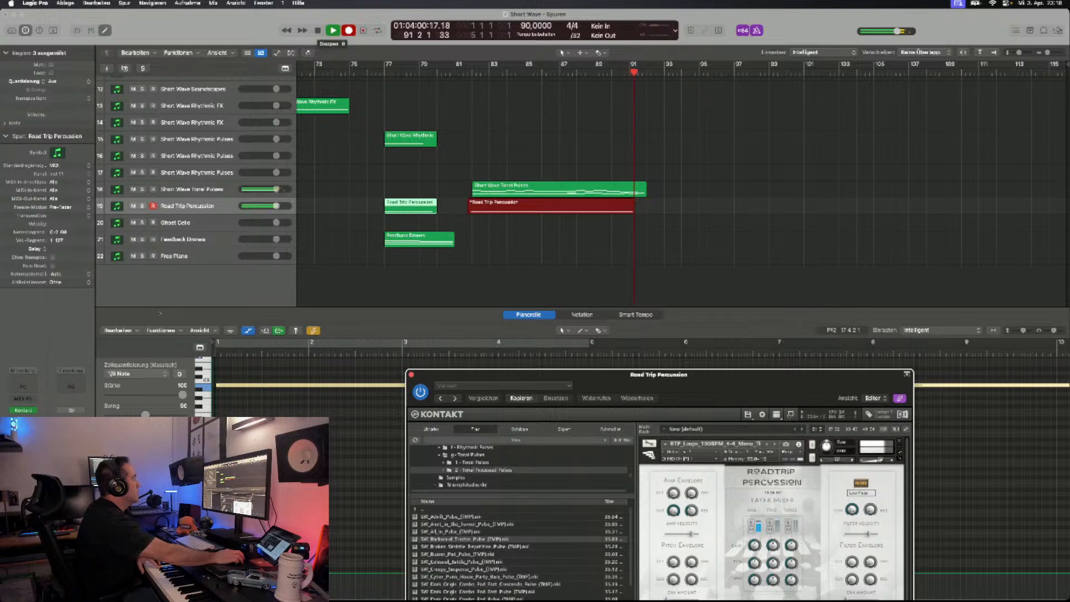
click(318, 30)
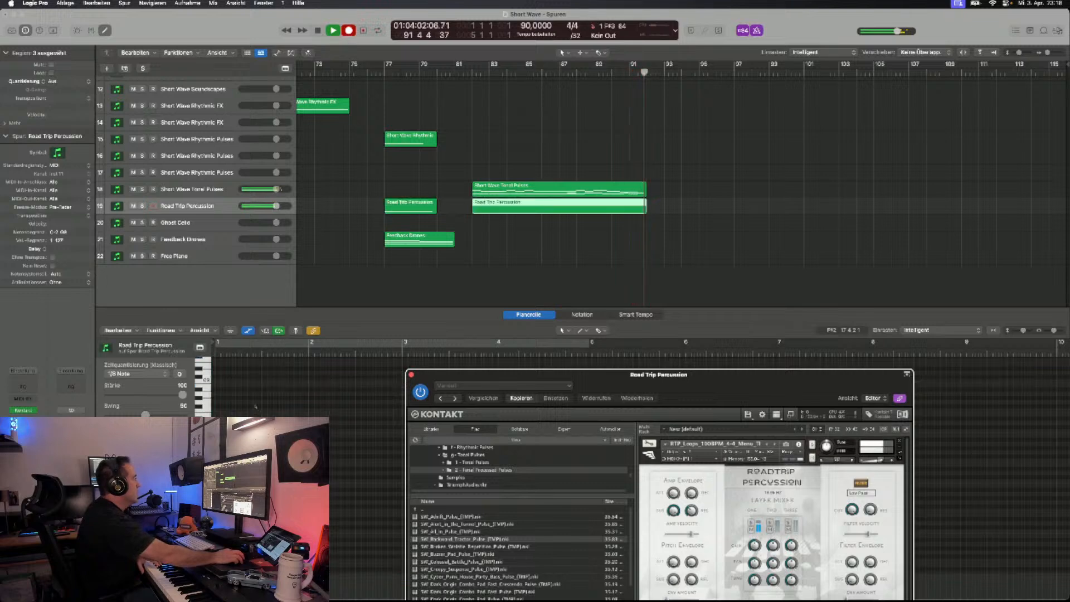
- Select the note of the new Road Trip Percussion region in the piano roll
scroll(345, 493, down, 2)
scroll(345, 491, left, 8)
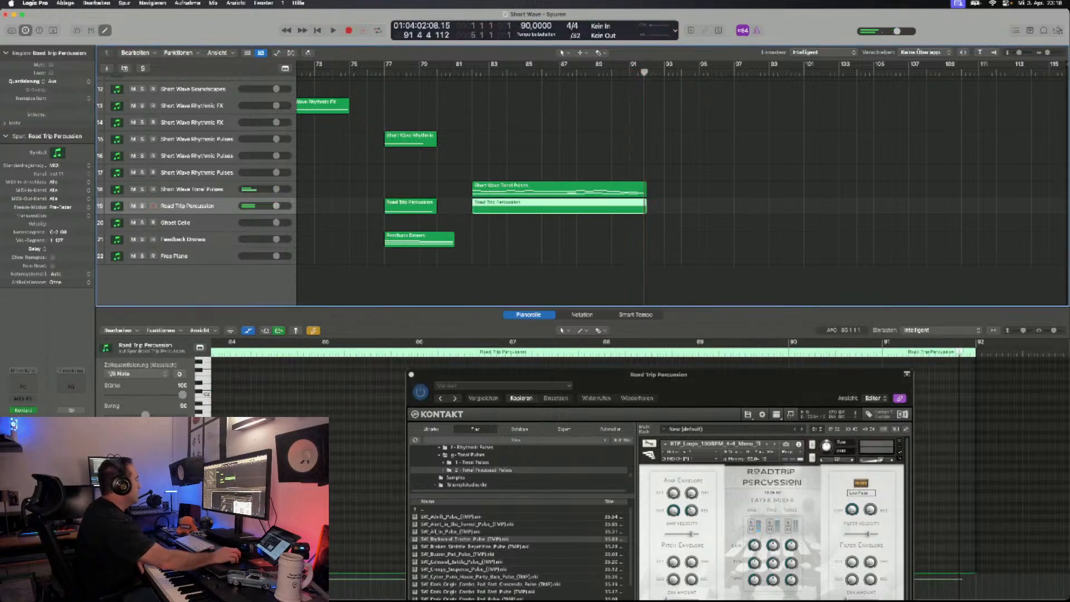
scroll(322, 449, left, 1)
scroll(322, 450, right, 5)
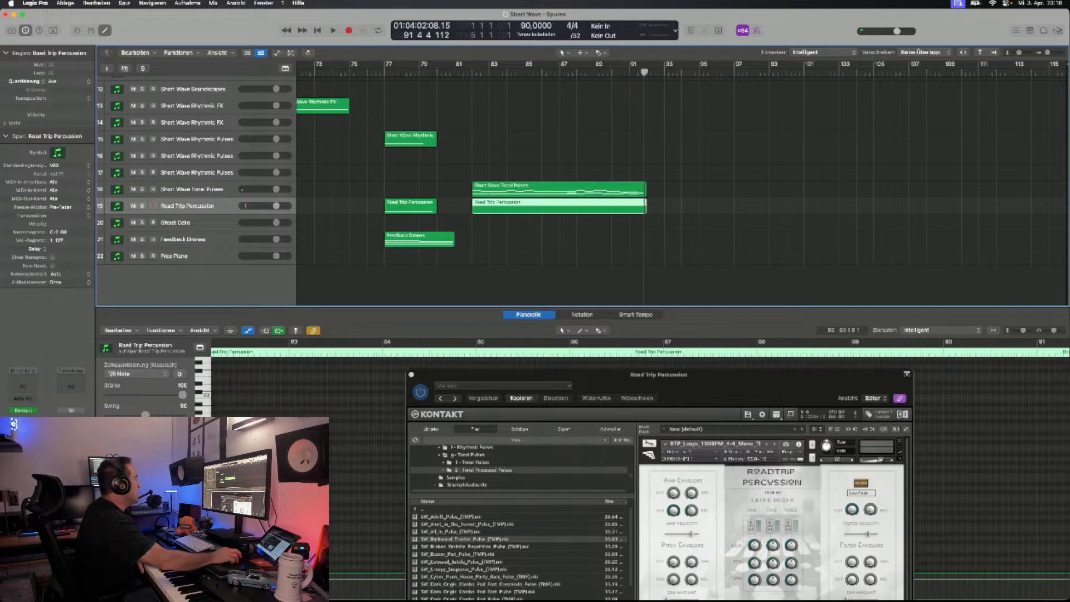
scroll(322, 449, up, 5)
scroll(318, 449, down, 1)
scroll(318, 449, left, 2)
click(257, 414)
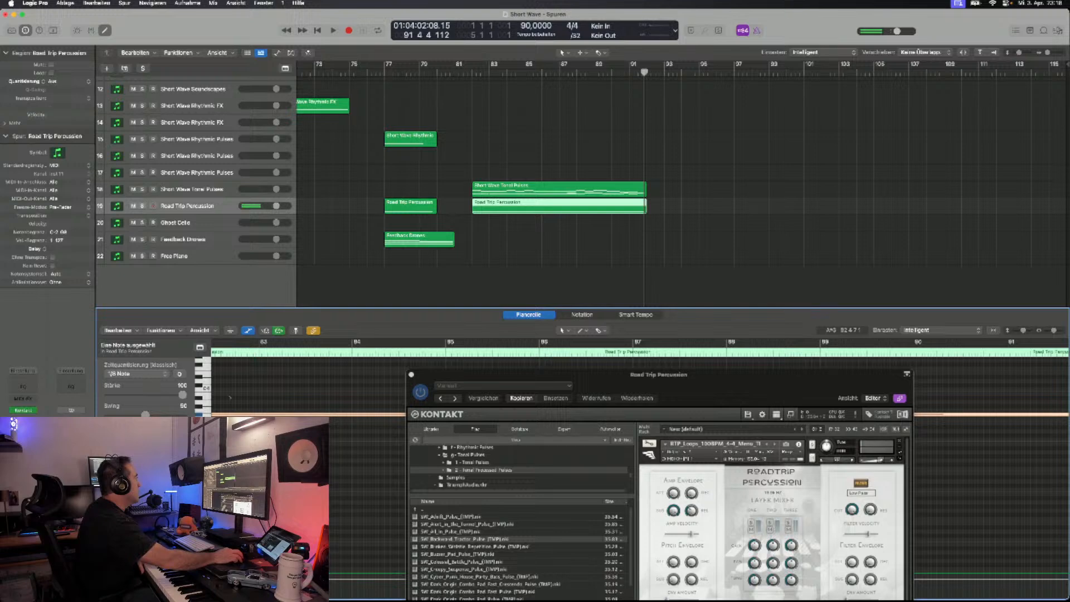
- Select all notes of the new Short Wave Tonal Pulses region in the piano roll
click(535, 251)
click(558, 189)
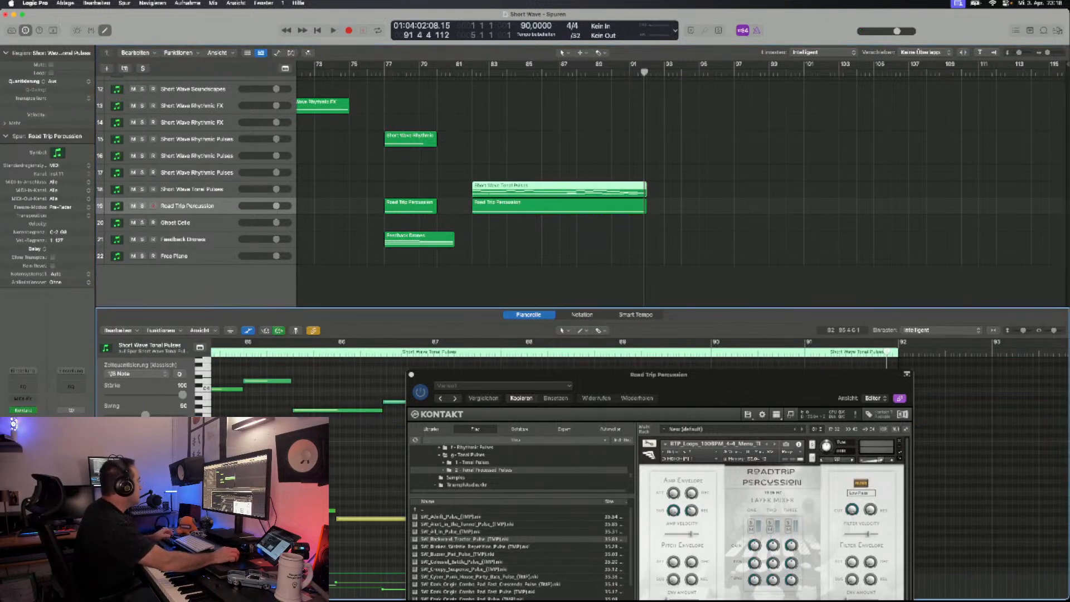
scroll(260, 433, left, 2)
drag(613, 375, 688, 66)
drag(905, 551, 207, 358)
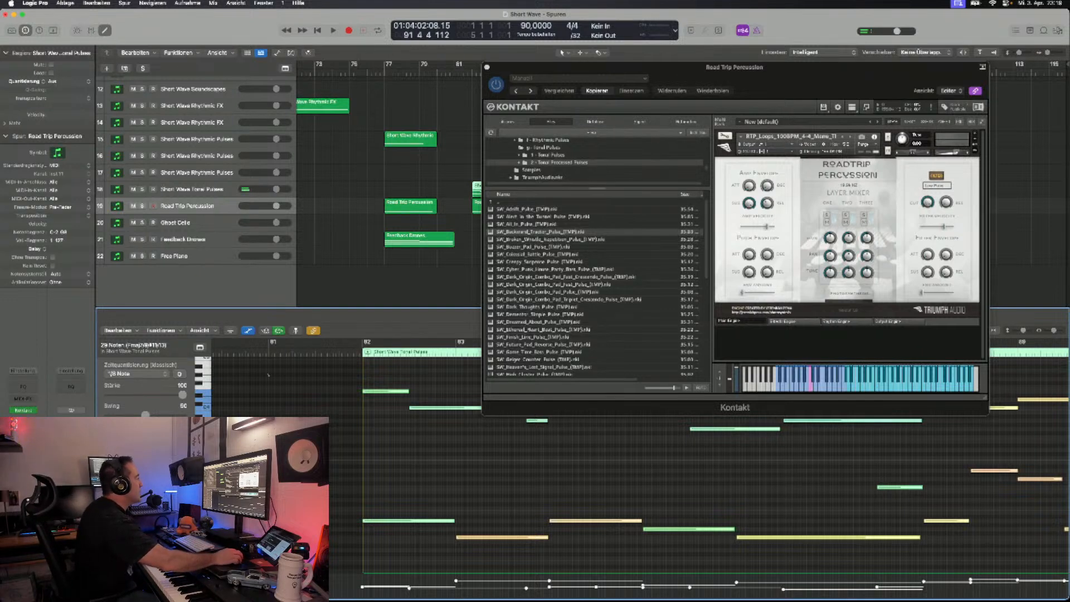
- Duplicate the Road Trip Percussion track and the Short Wave Tonal Pulses track with their Kontakt instruments
drag(591, 67, 615, 143)
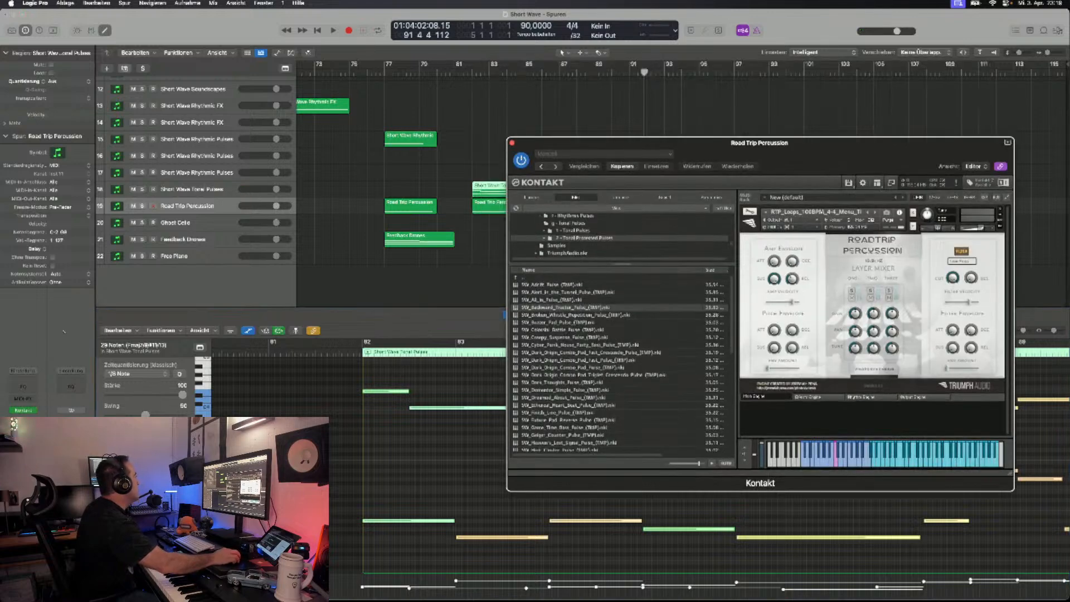
key(super+d)
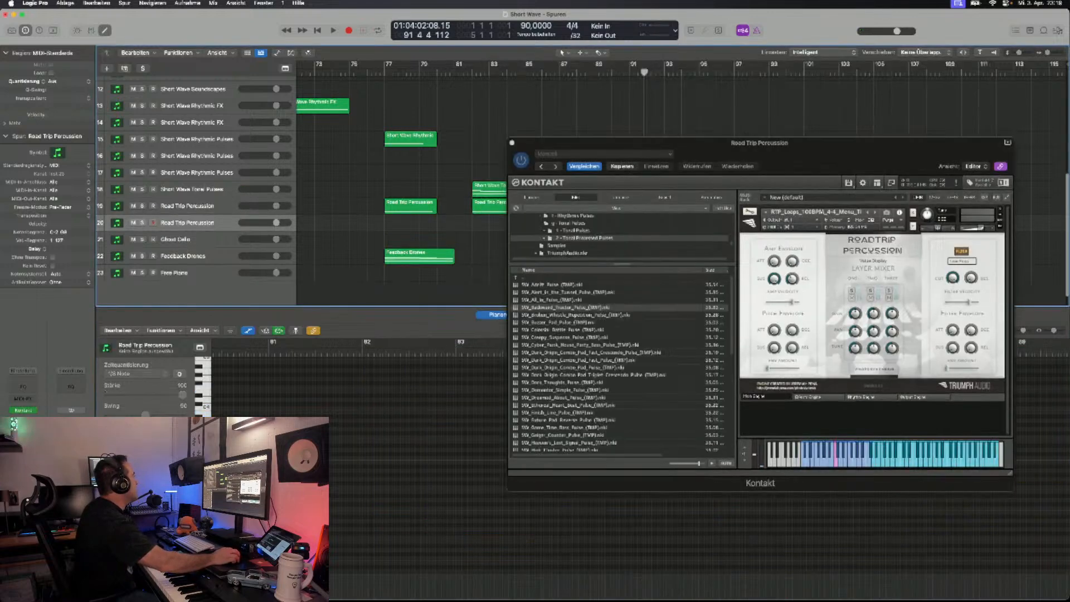
click(192, 190)
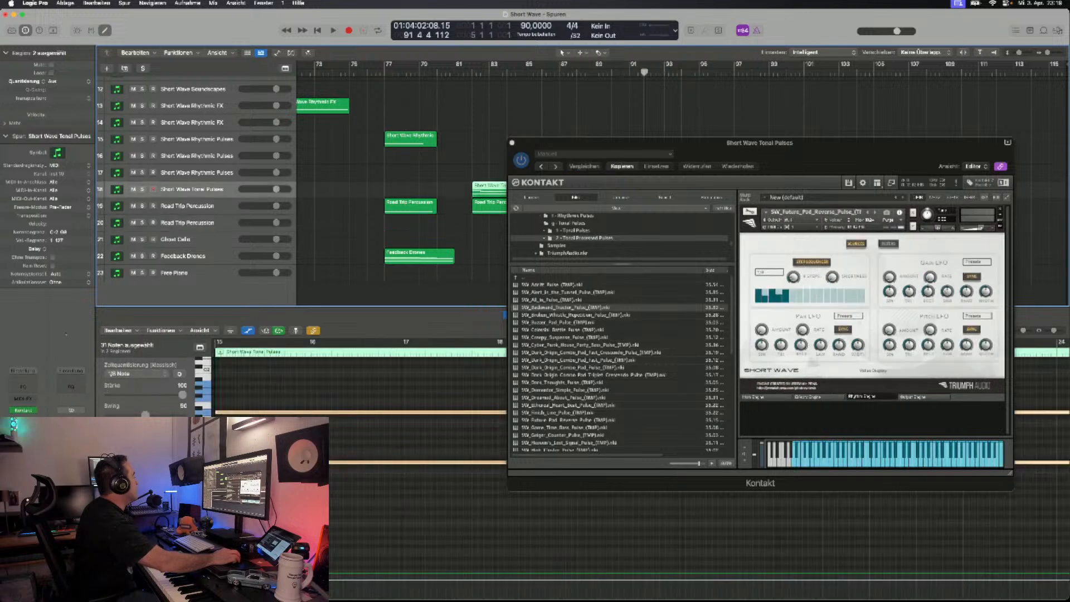
key(super+d)
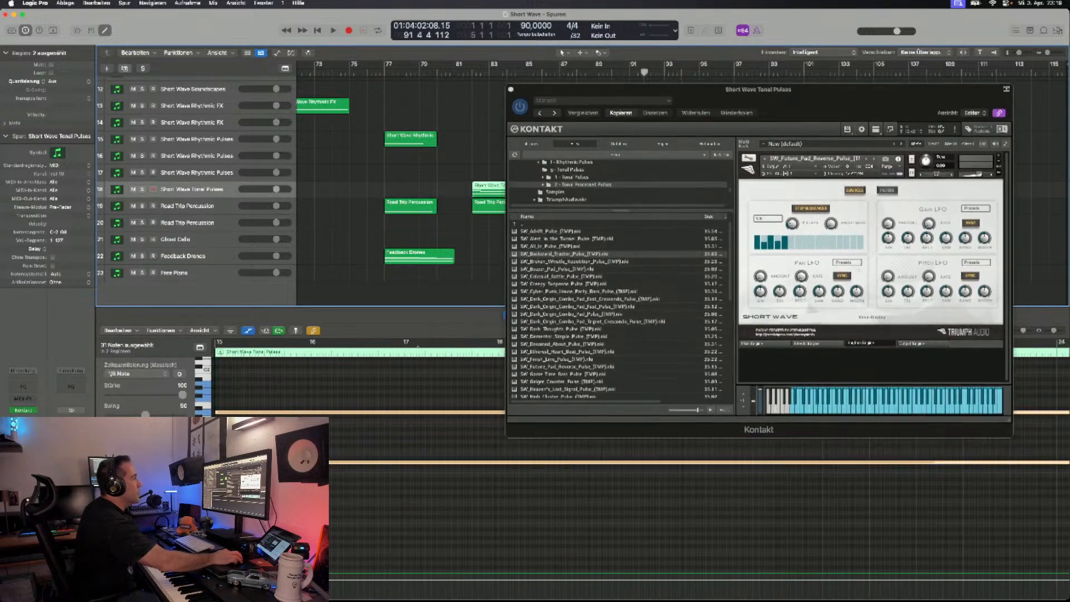
- Replace the Future Pad Reverse patch on the duplicated tonal pulses track with SW_Smiley_Sixteenths_Pulse and audition it
scroll(619, 309, down, 5)
scroll(619, 309, down, 1)
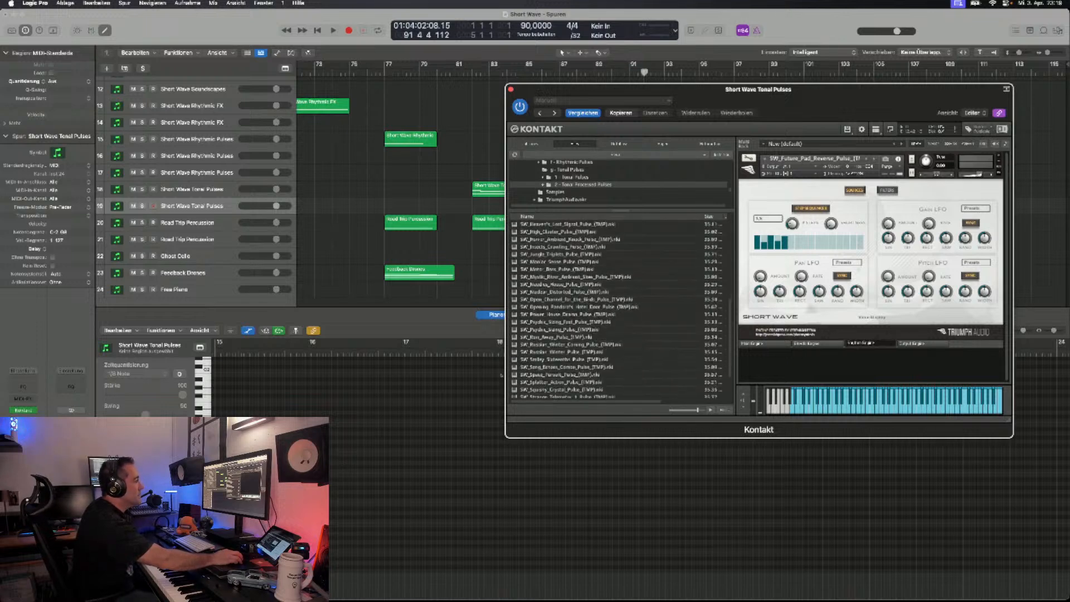
click(1000, 157)
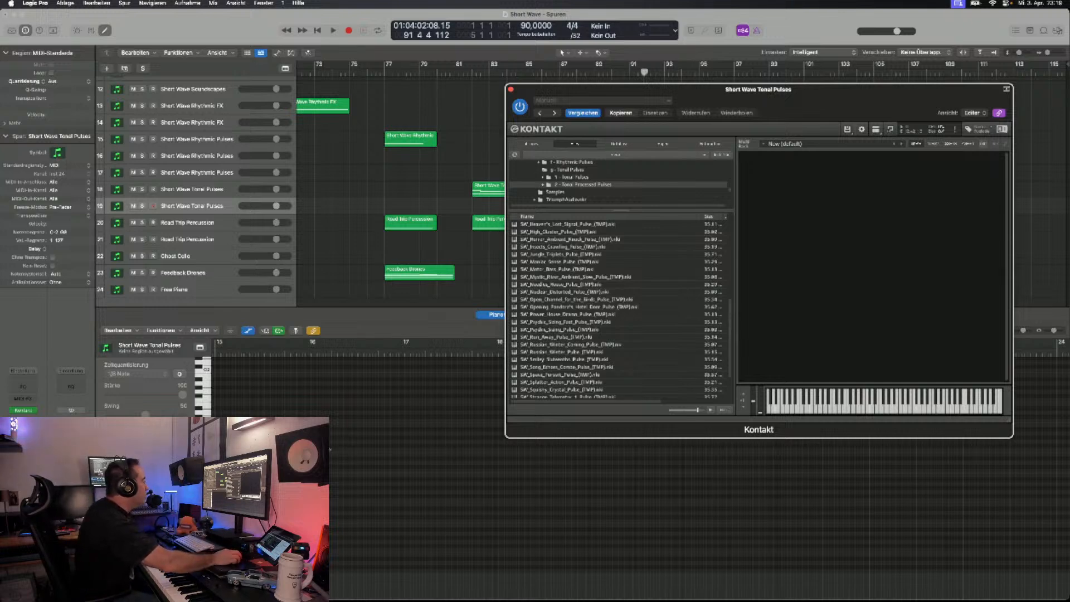
scroll(618, 309, down, 3)
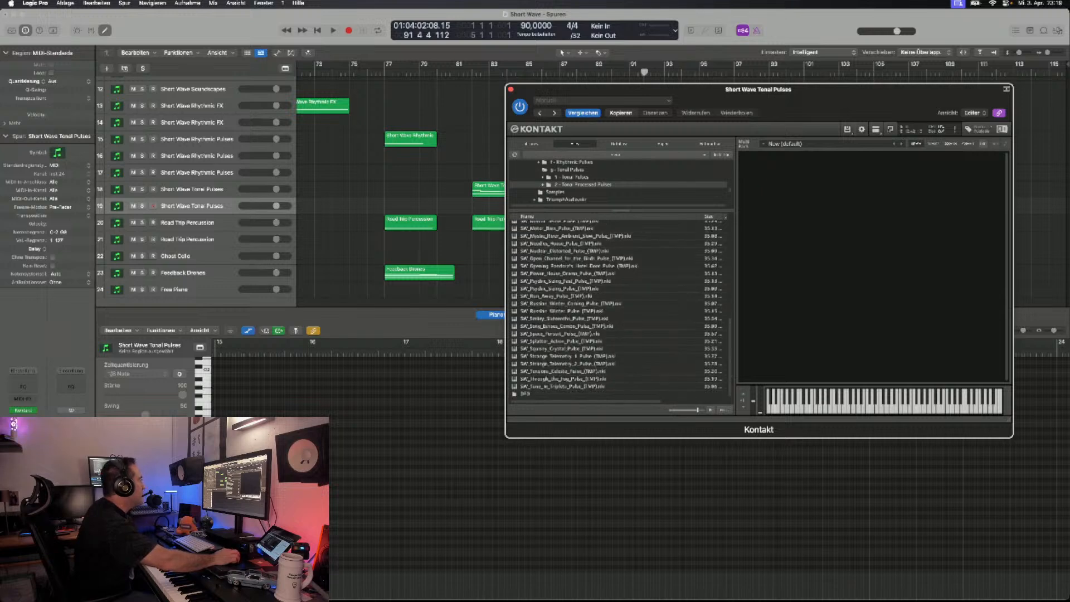
double_click(564, 319)
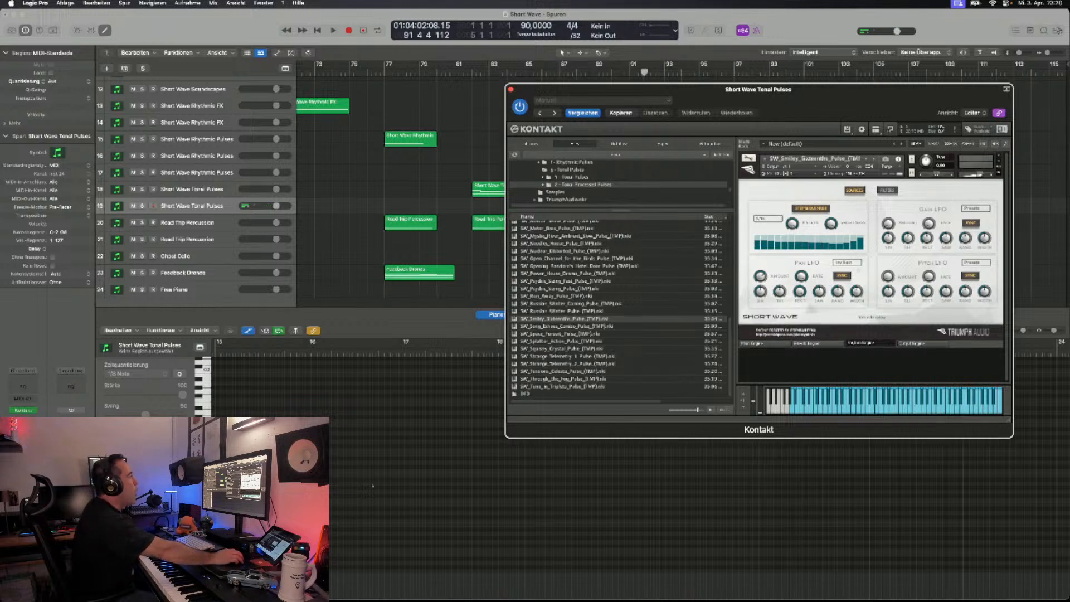
- Step through the processed tonal pulses from Song Echoes Combo to Tensions Celeste, auditioning each
drag(835, 89, 863, 90)
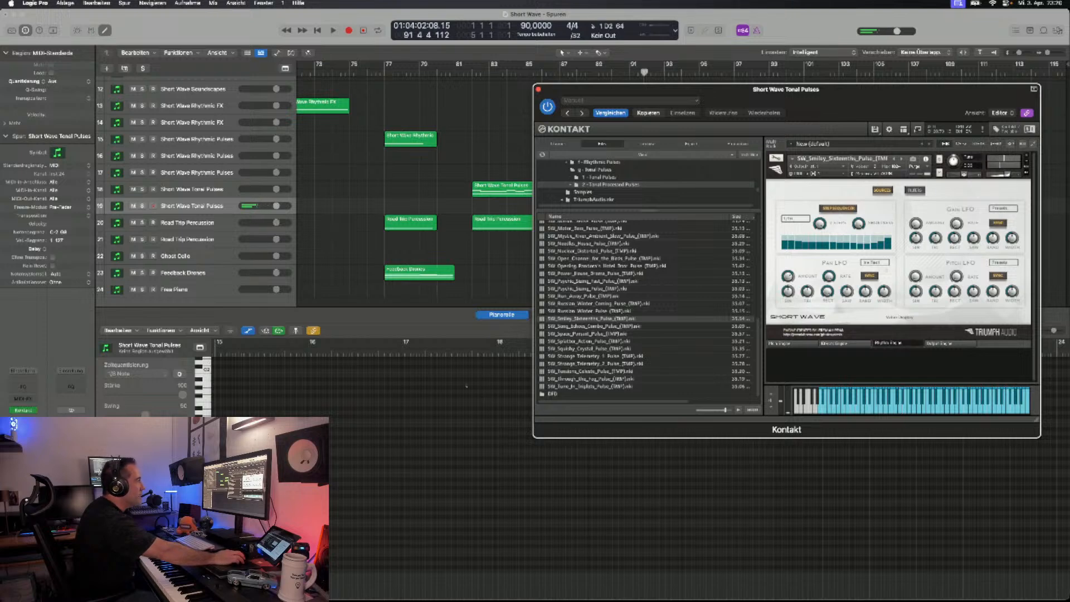
key(Right)
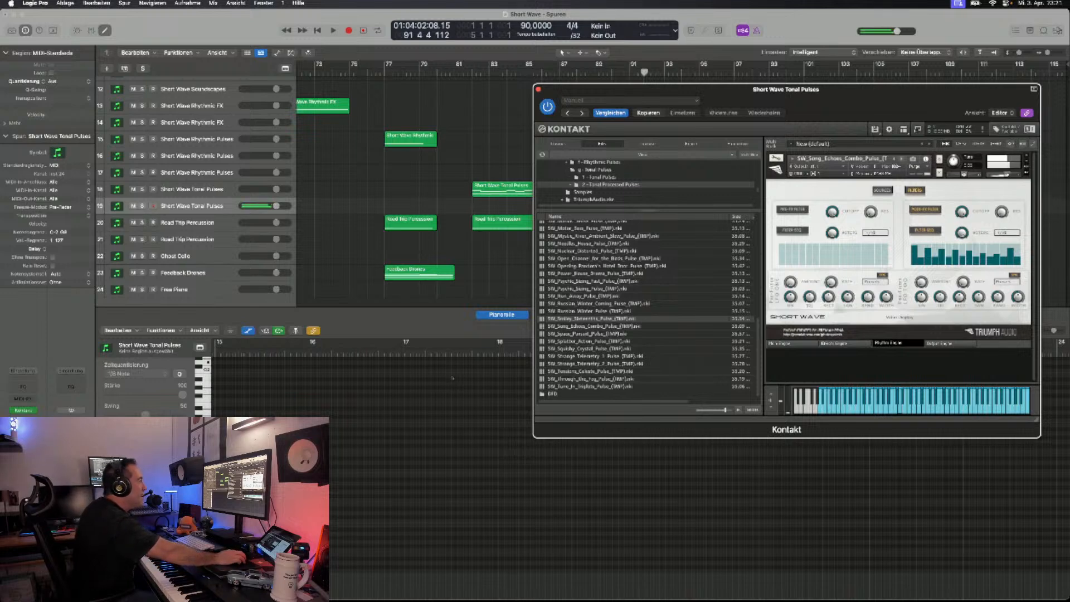
click(901, 160)
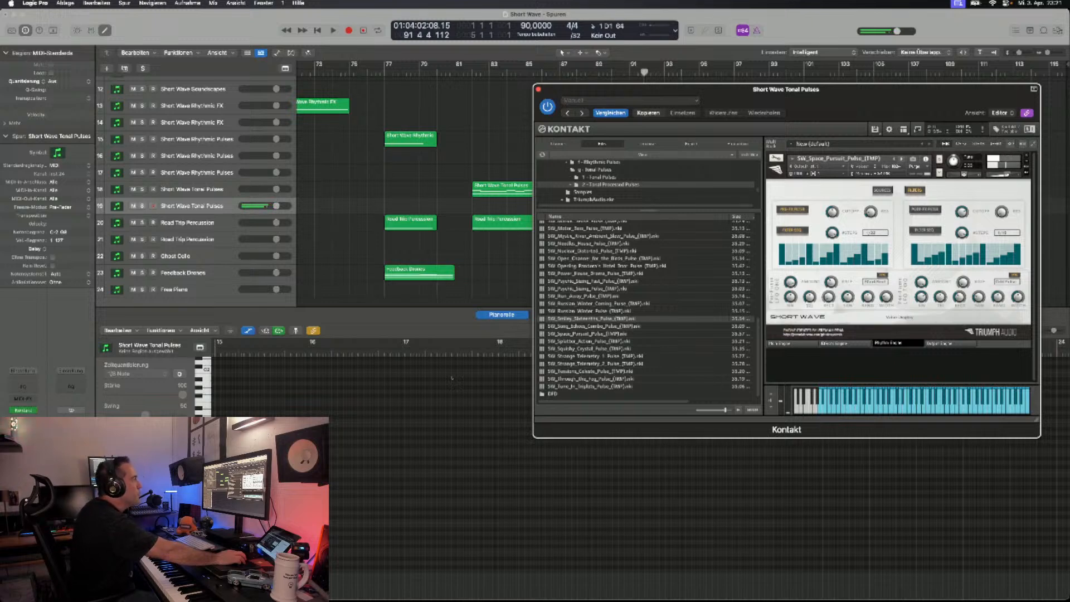
click(902, 159)
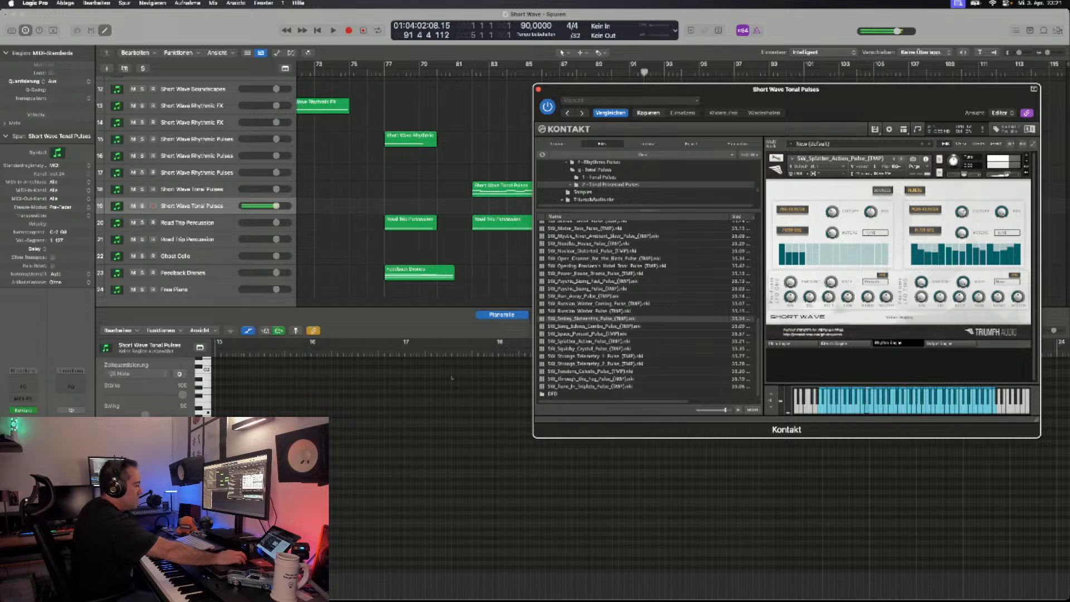
click(902, 159)
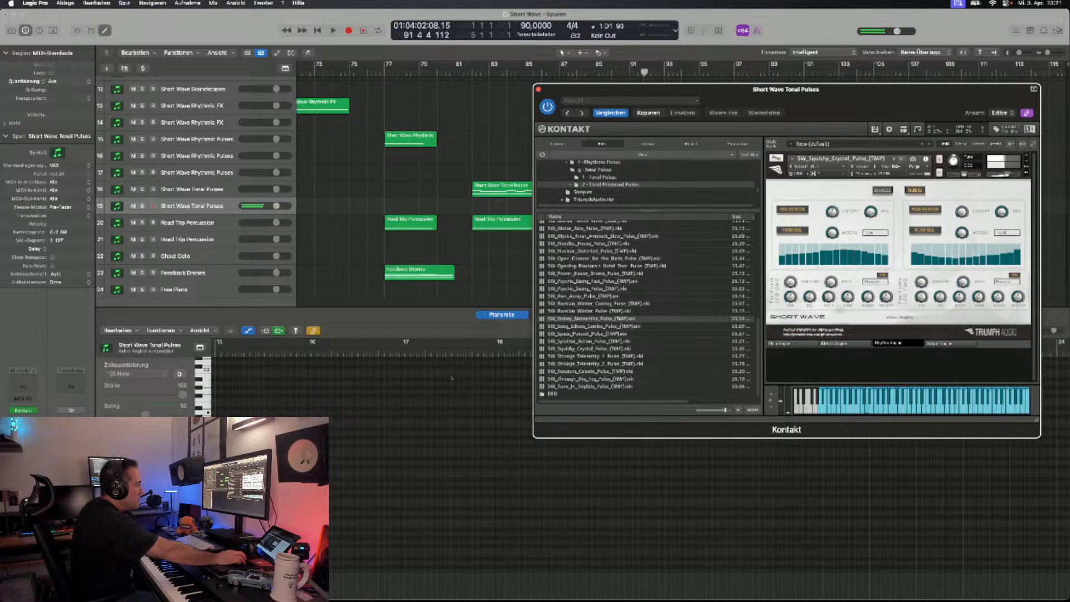
click(901, 159)
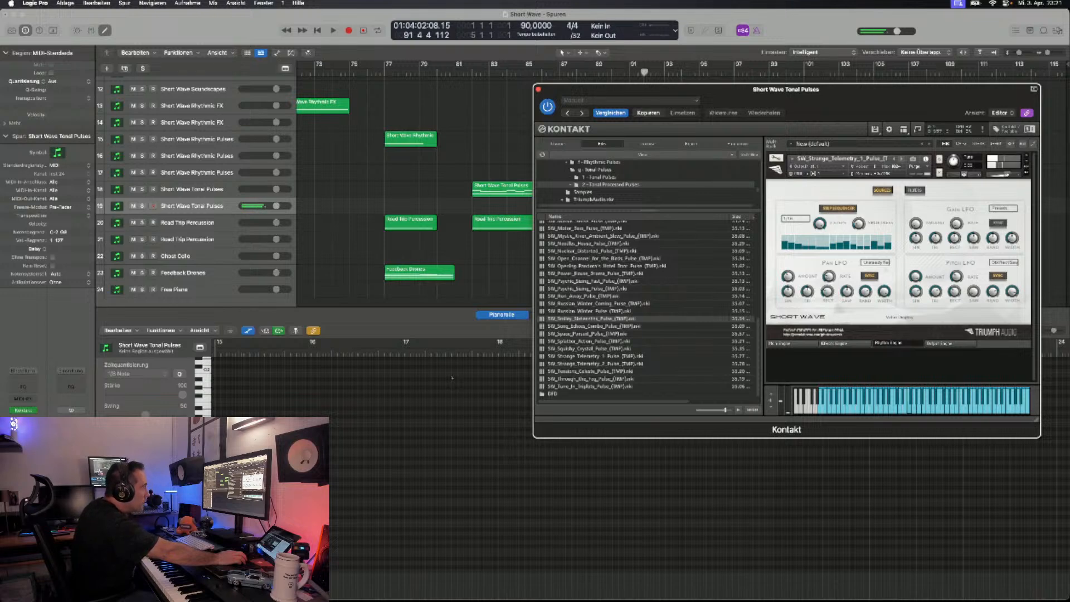
click(901, 159)
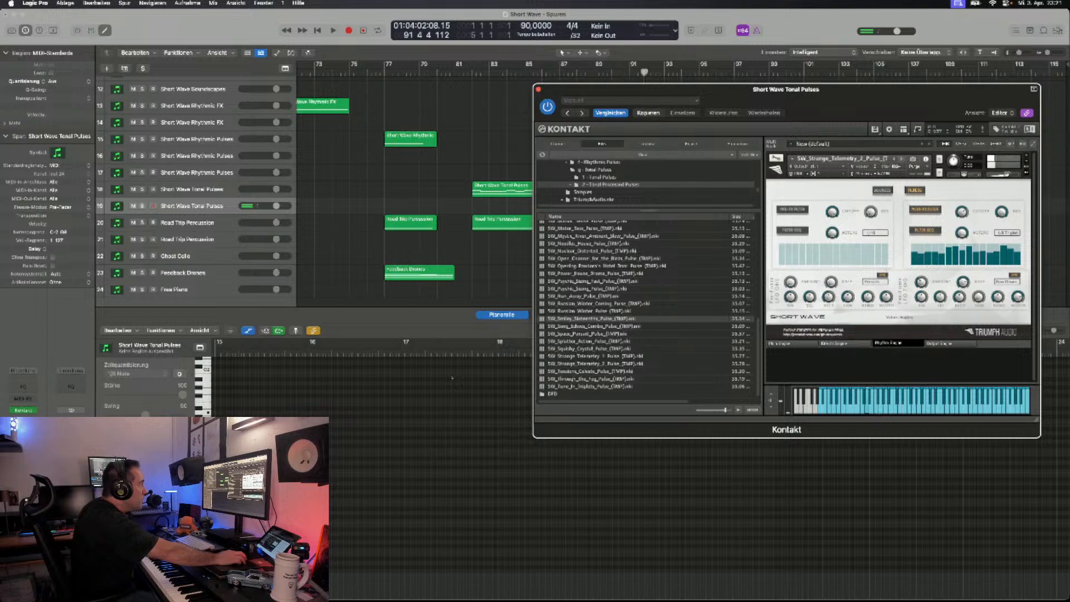
click(901, 158)
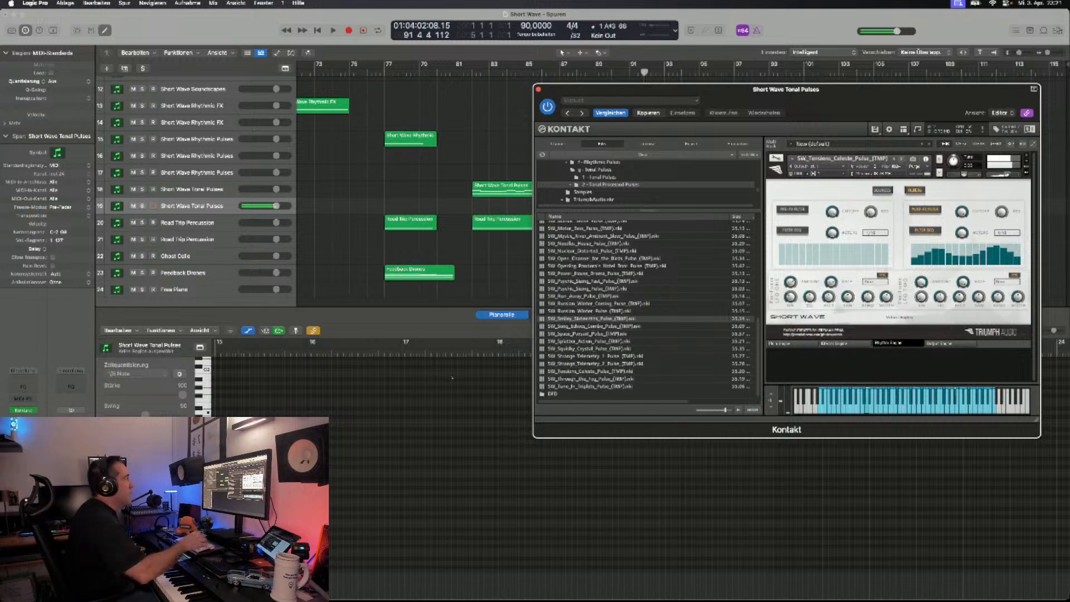
- Record a MIDI region with the Tensions Celeste pulse on the duplicated Short Wave Tonal Pulses track, from about bar 93 to bar 101
drag(630, 89, 591, 379)
key(space)
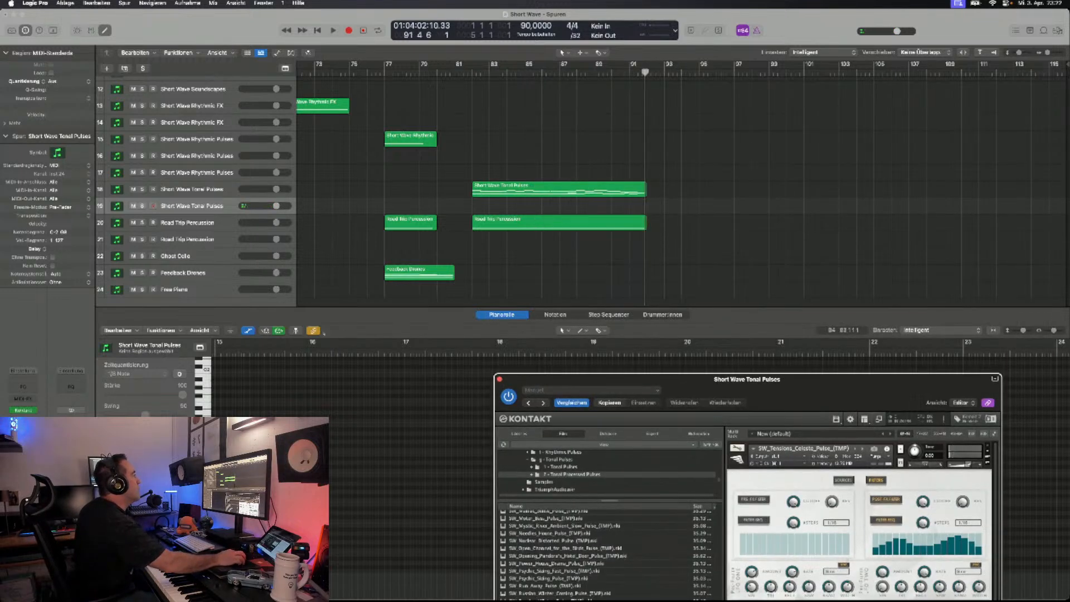
key(ctrl+period)
key(ctrl+period)
key(ctrl+period)
click(189, 301)
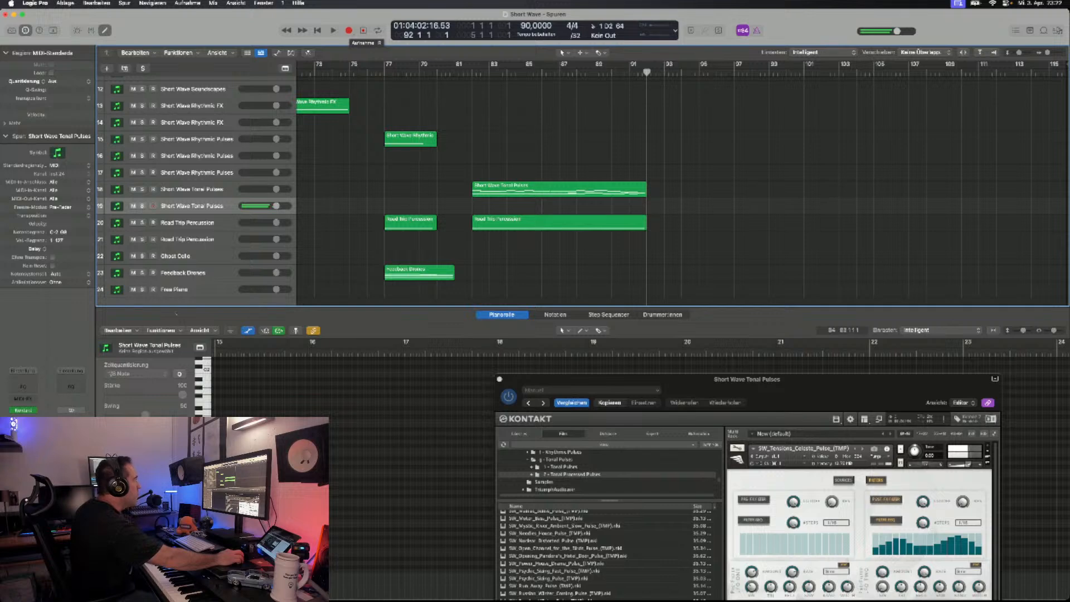
click(349, 30)
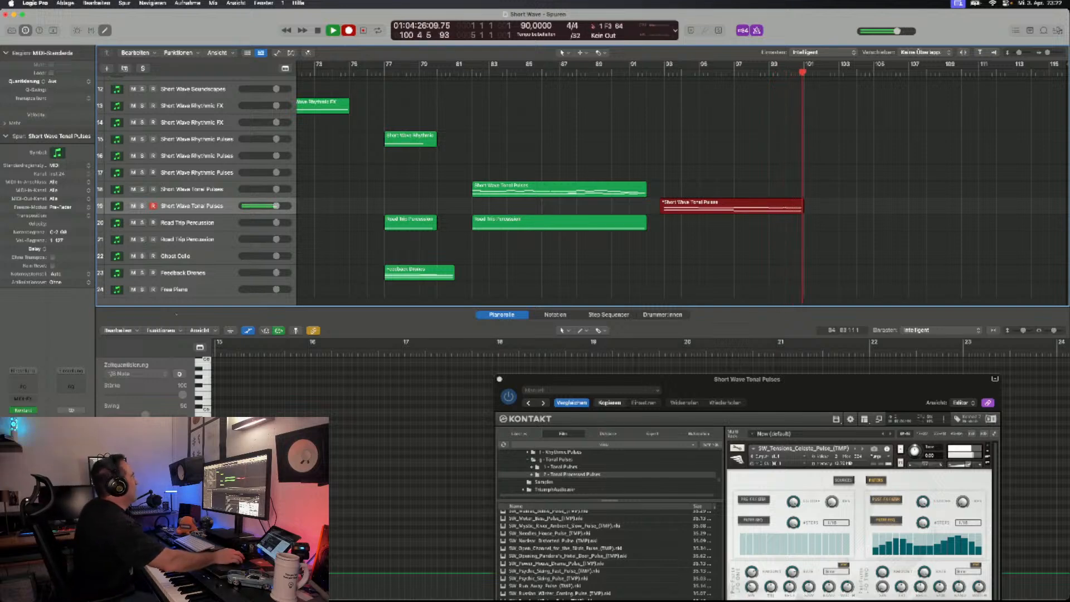
key(space)
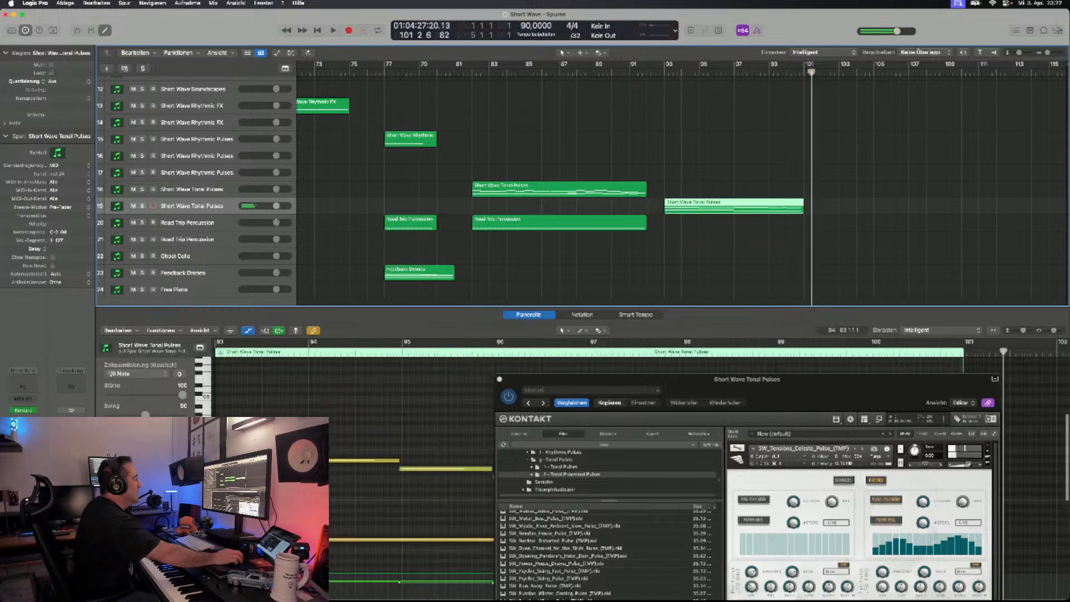
- Duplicate the Short Wave Tonal Pulses track with its Kontakt instrument and save the project
drag(602, 380, 600, 117)
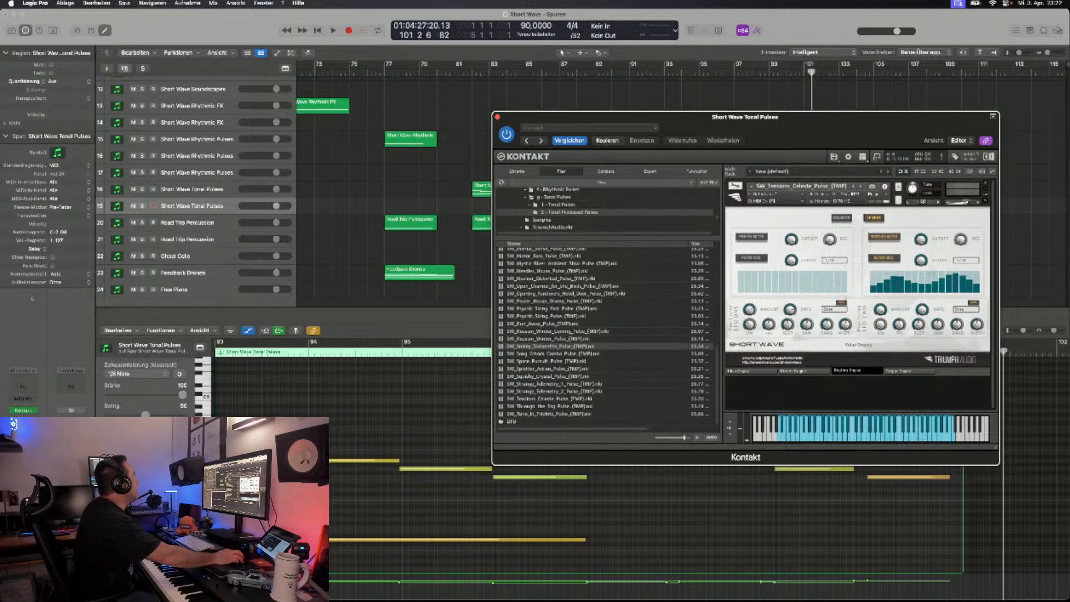
key(super+d)
click(66, 3)
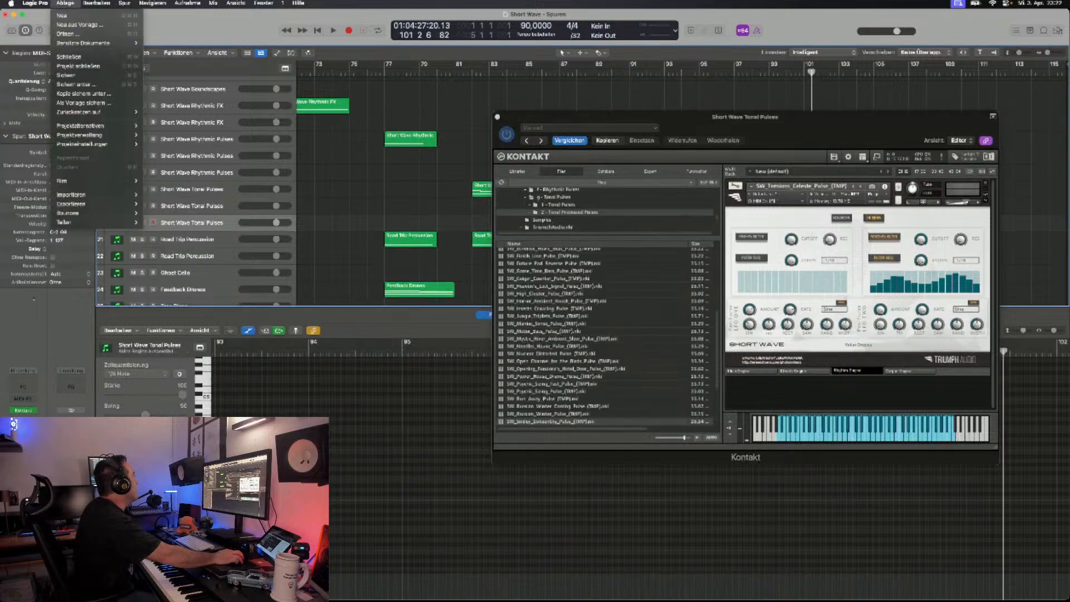
click(66, 75)
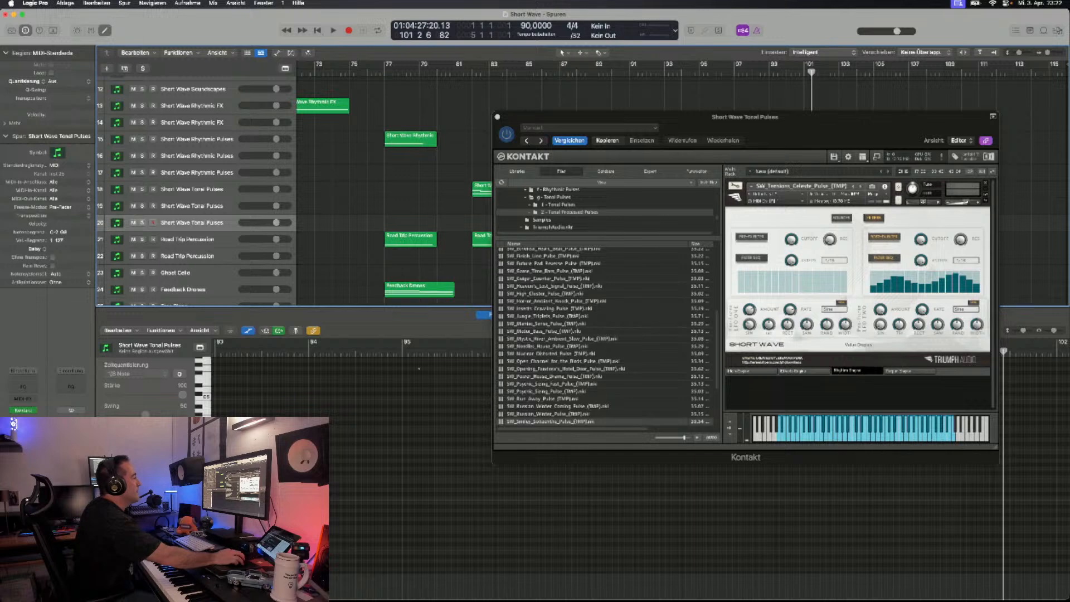
- Step through the pulse patches from Tune In Triplets through Alert in the Tunnel, All In and Backward Tractor to Broken Whistle Repetitions, auditioning each
click(860, 186)
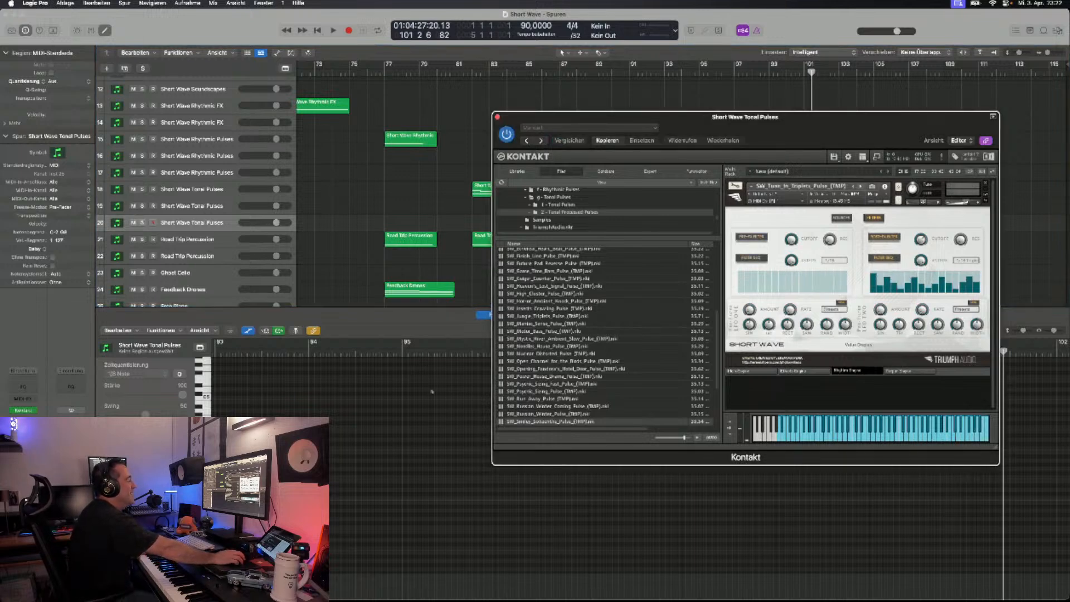
click(860, 186)
click(860, 186)
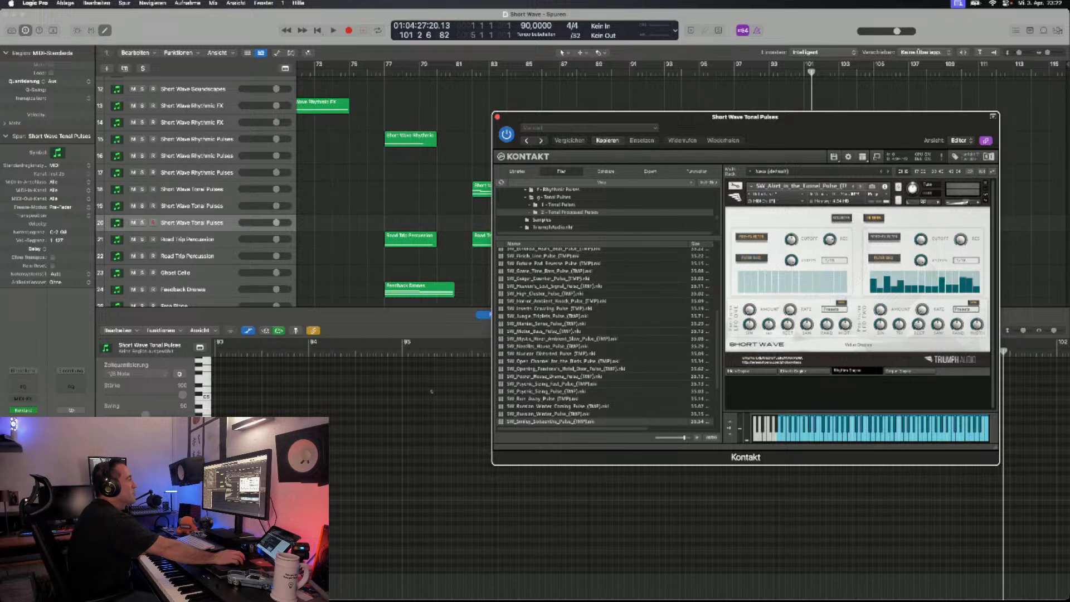
click(860, 186)
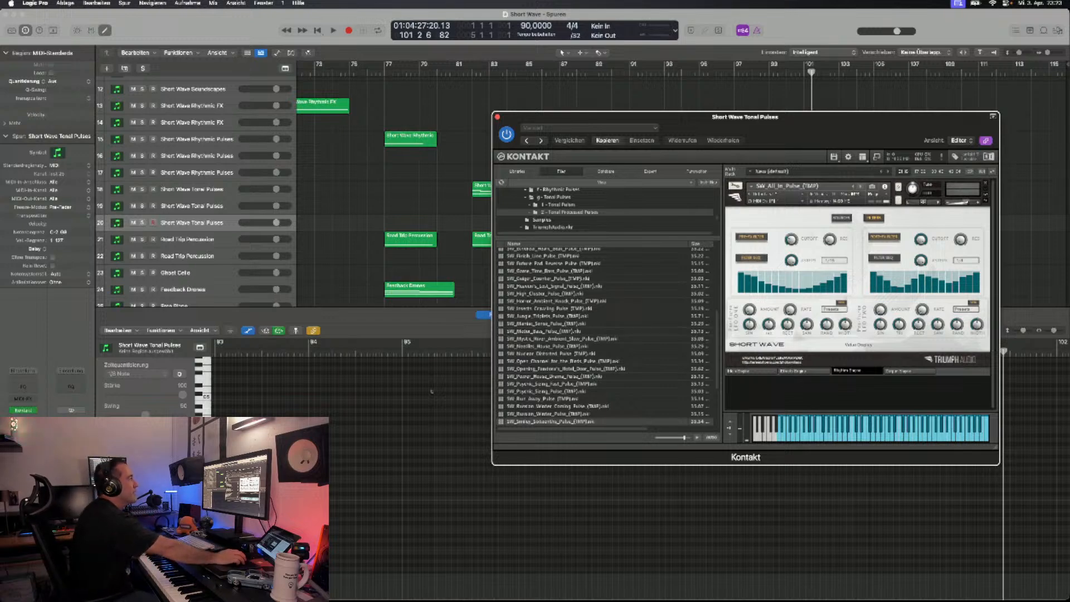
drag(691, 117, 711, 247)
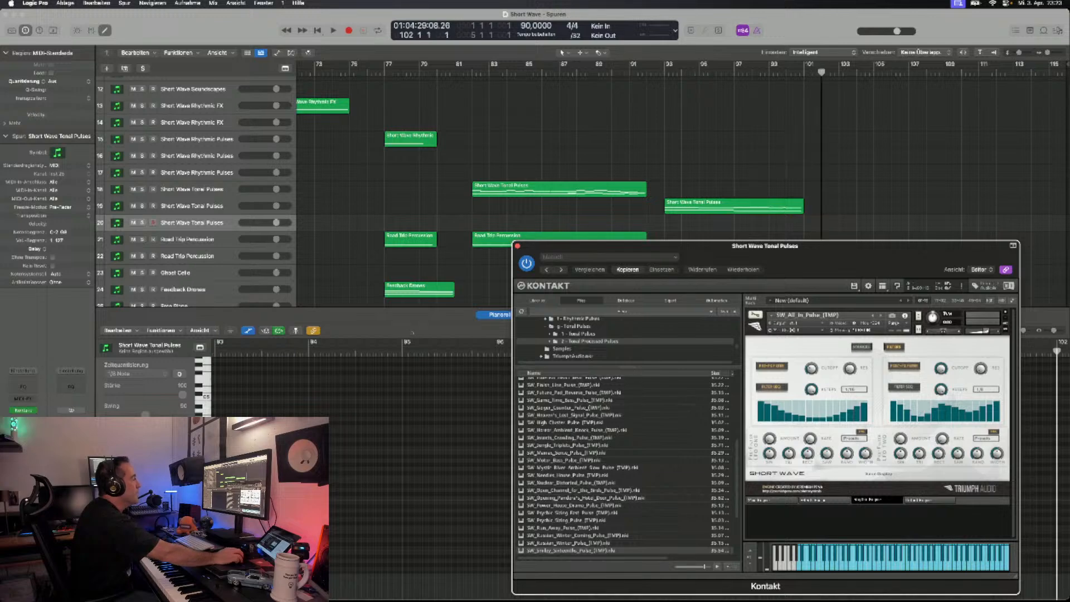
click(425, 427)
drag(657, 246, 389, 107)
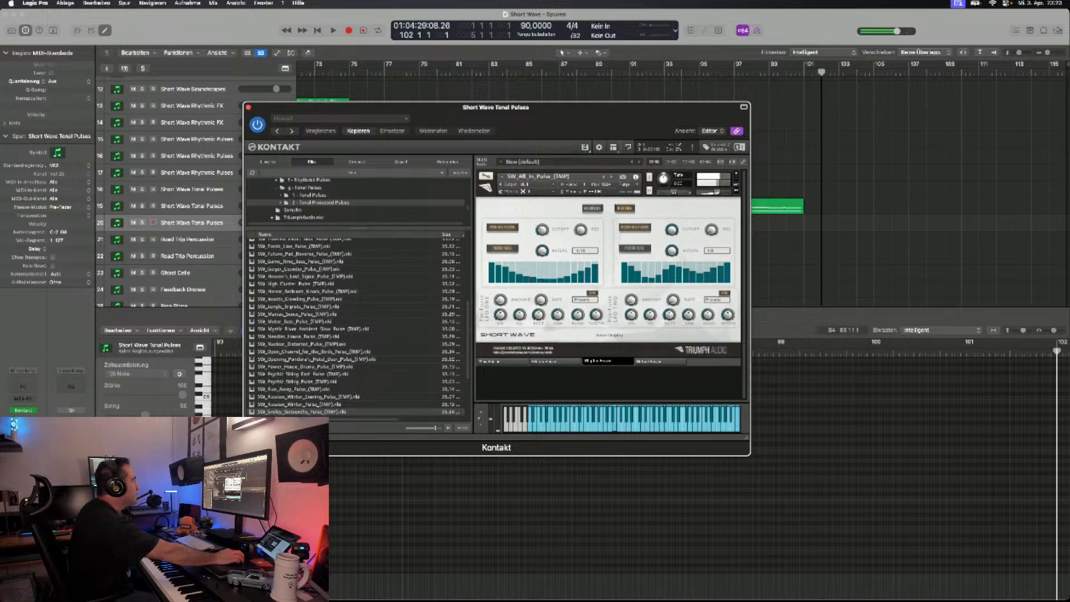
click(612, 177)
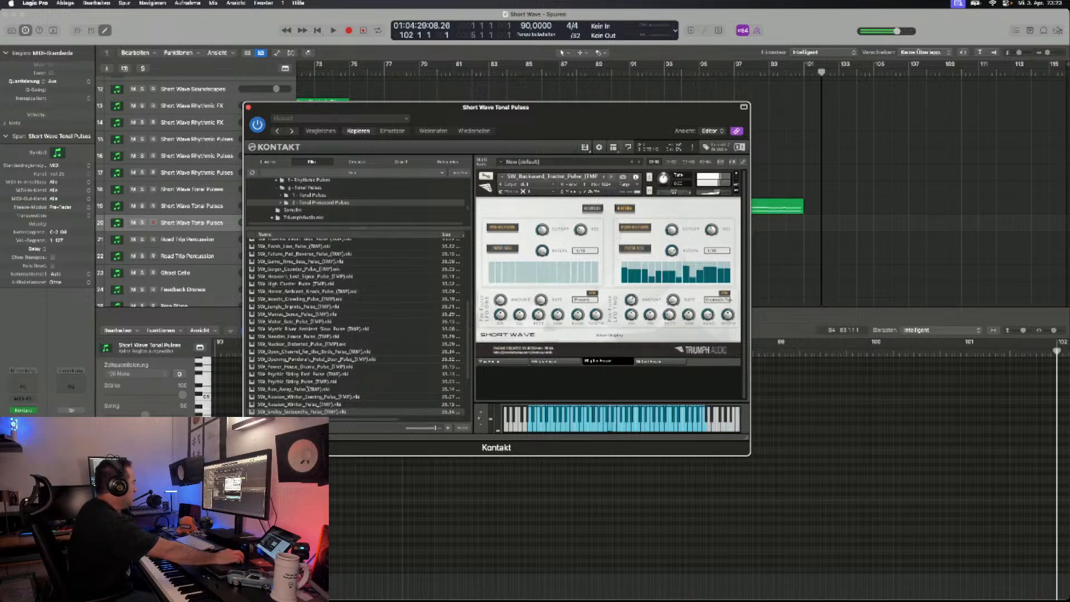
click(612, 177)
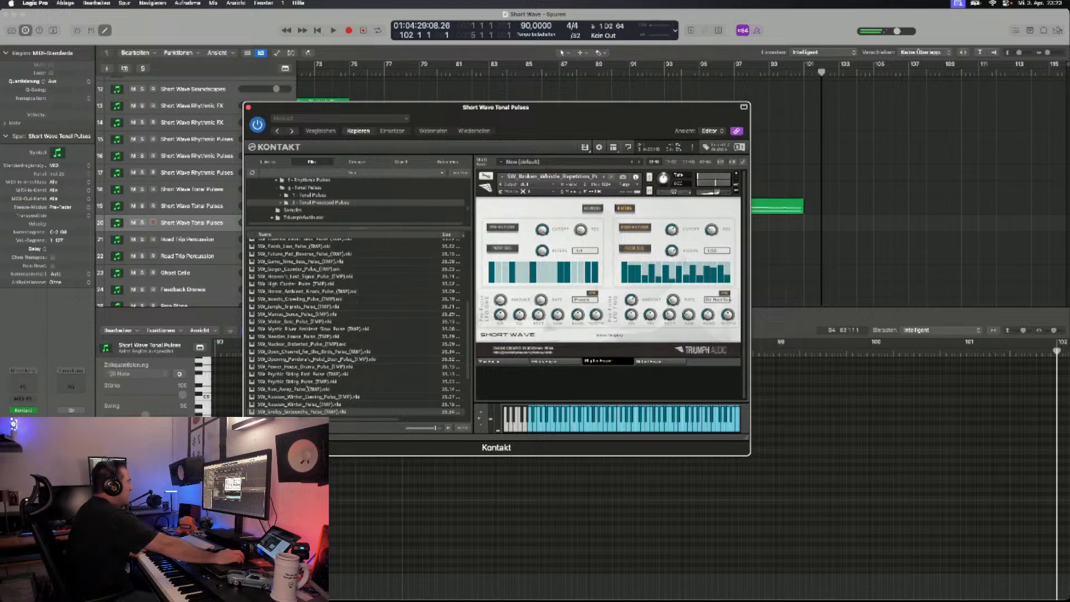
- Remove the Broken Whistle Repetitions instrument from Kontakt, load SW_Splatter_Action_Pulse and audition it
scroll(355, 328, down, 5)
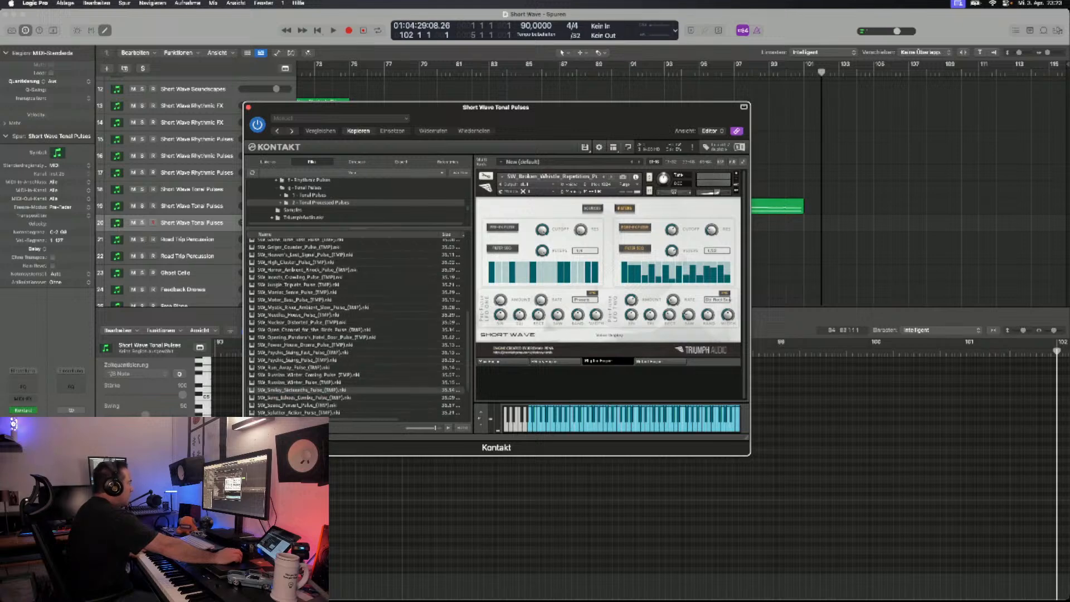
scroll(355, 328, down, 1)
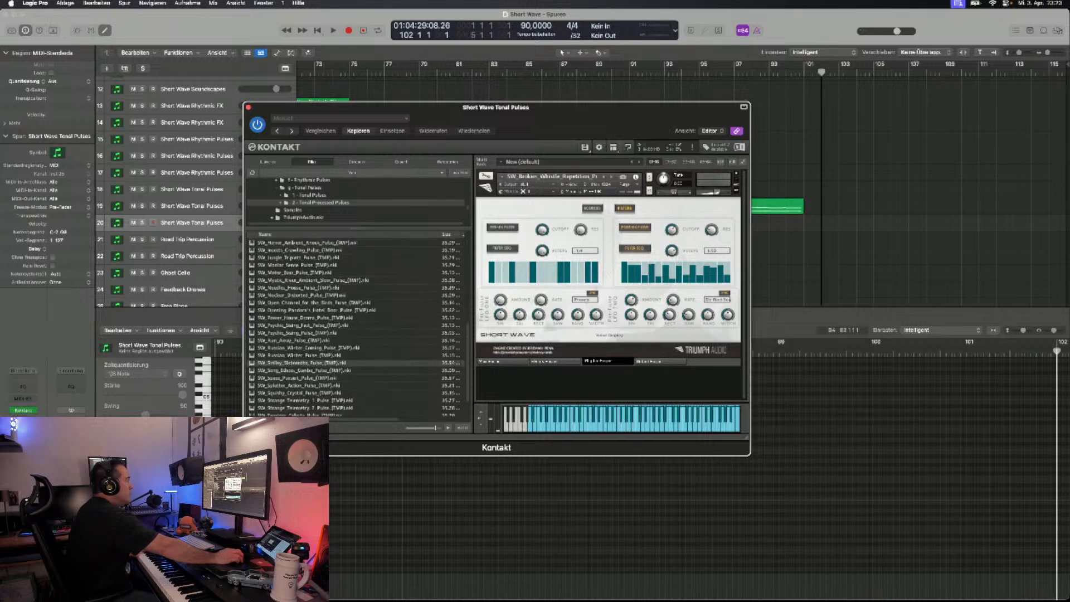
click(736, 173)
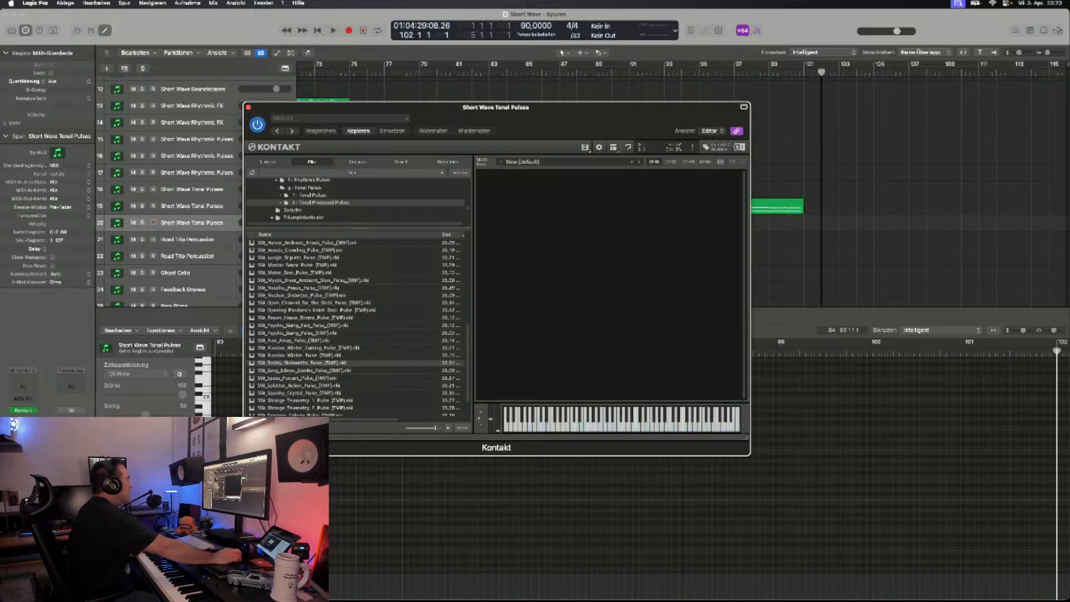
double_click(299, 386)
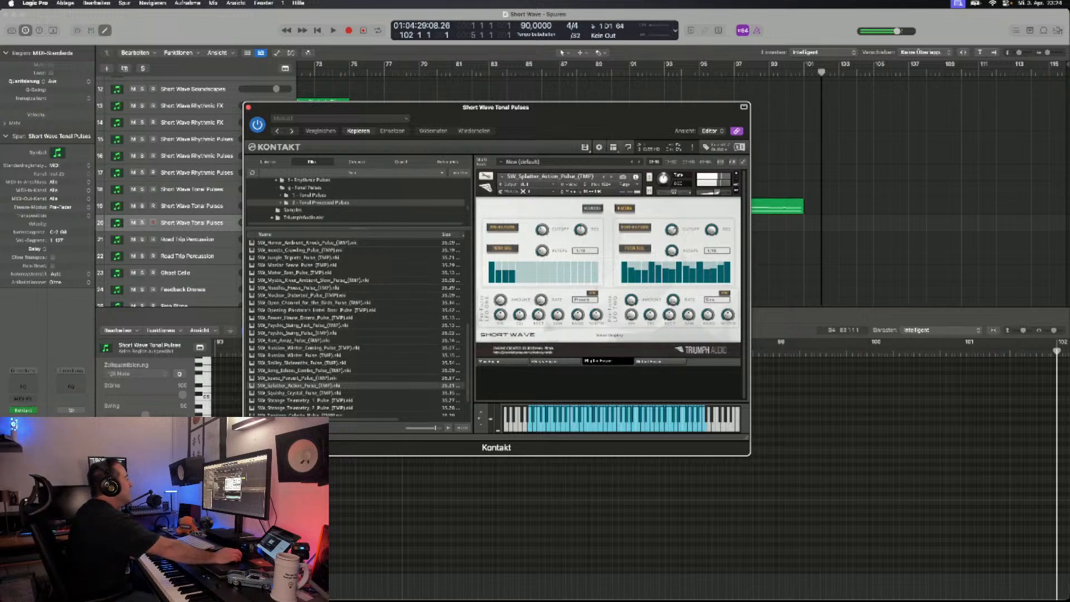
scroll(357, 326, down, 3)
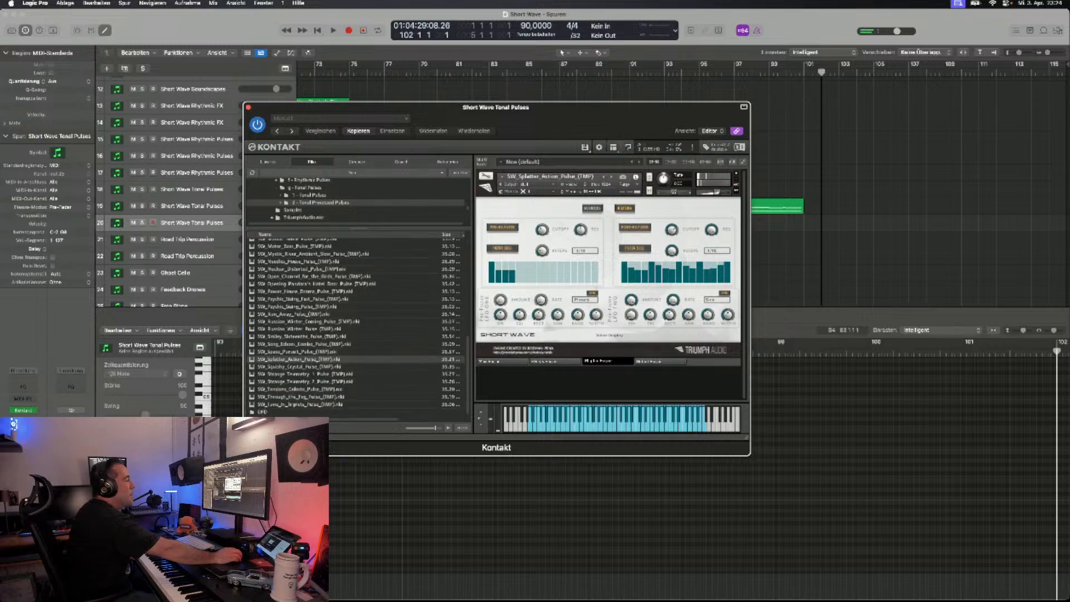
- Move the Kontakt window clear of the arrangement and save the project again
drag(496, 107, 595, 245)
scroll(641, 184, left, 5)
scroll(679, 184, left, 15)
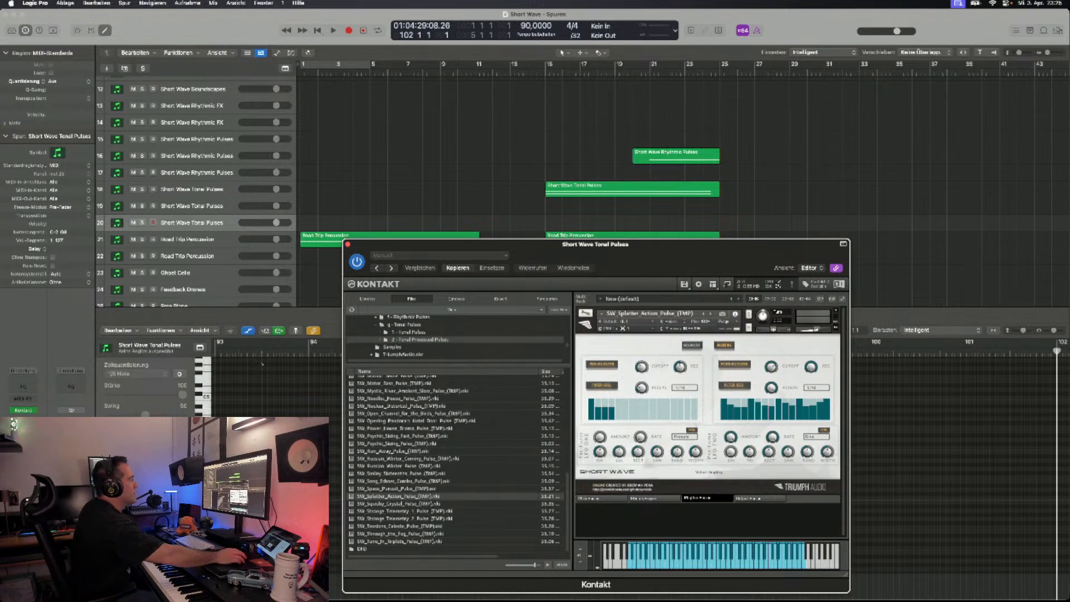
drag(674, 245, 782, 326)
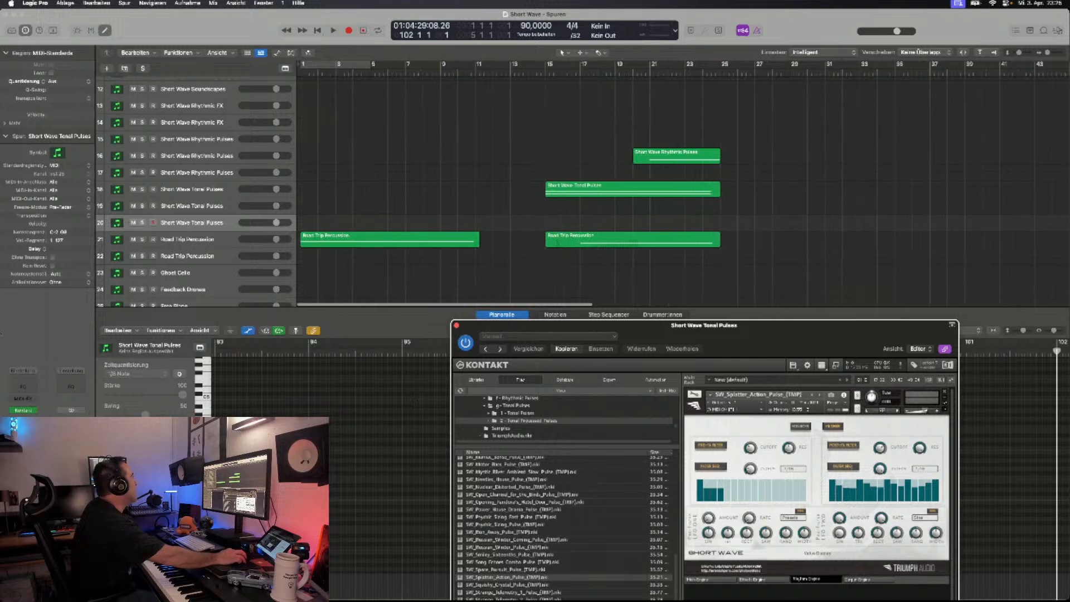
click(65, 3)
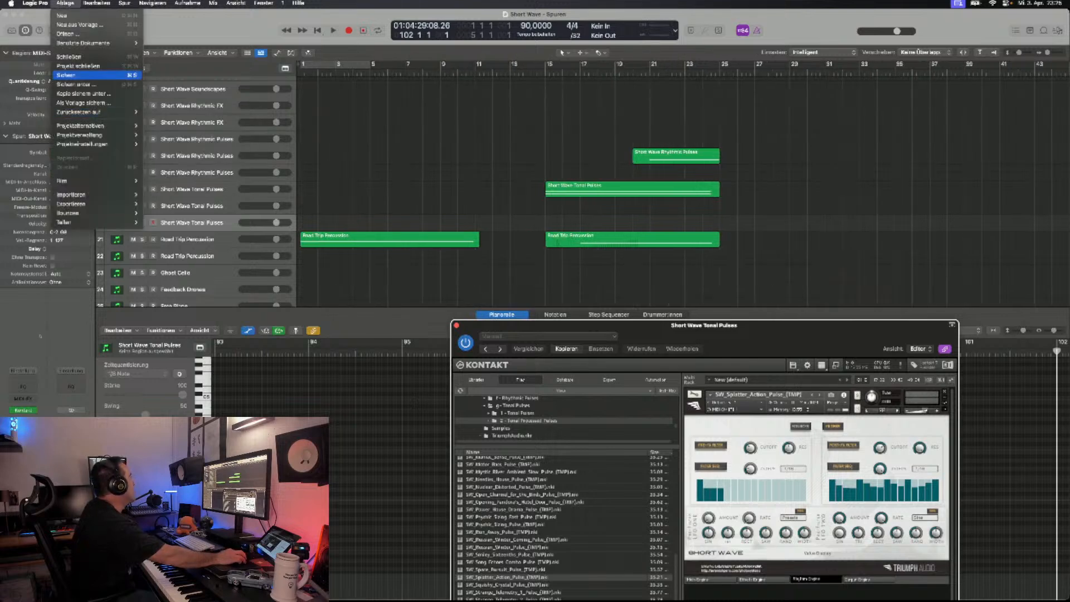
click(66, 75)
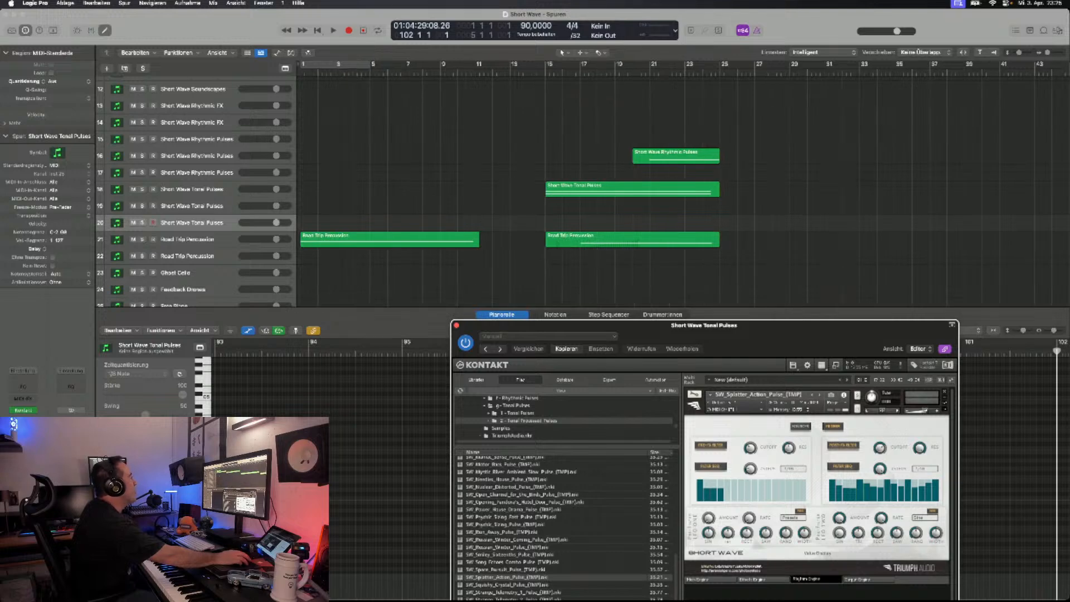
- Play the arrangement from bar 1 to about bar 39, with the piano roll hidden and the Kontakt window moved off the opening regions
scroll(557, 189, up, 5)
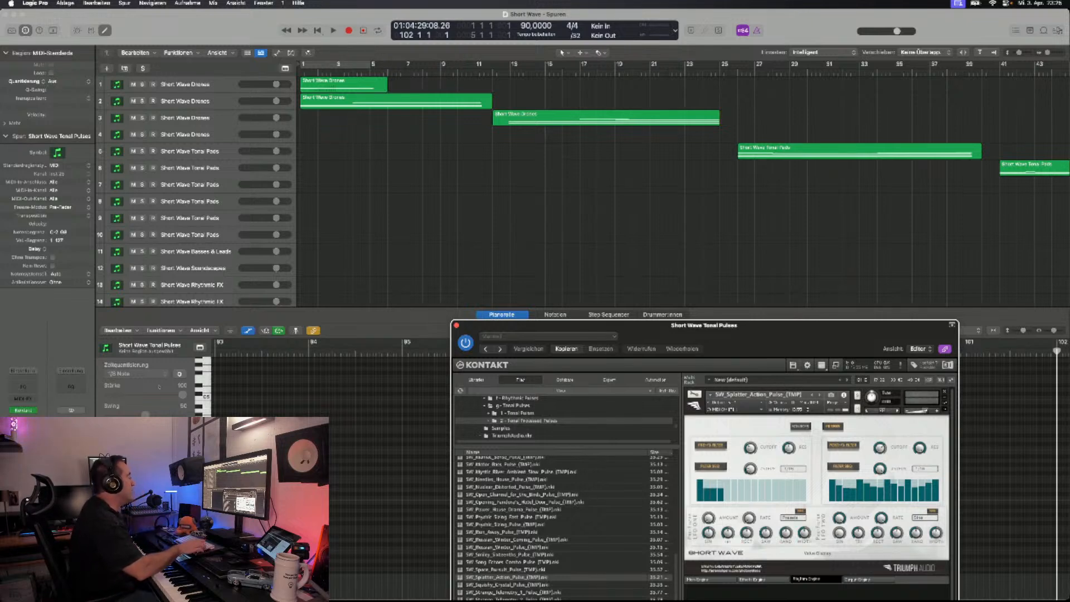
click(162, 379)
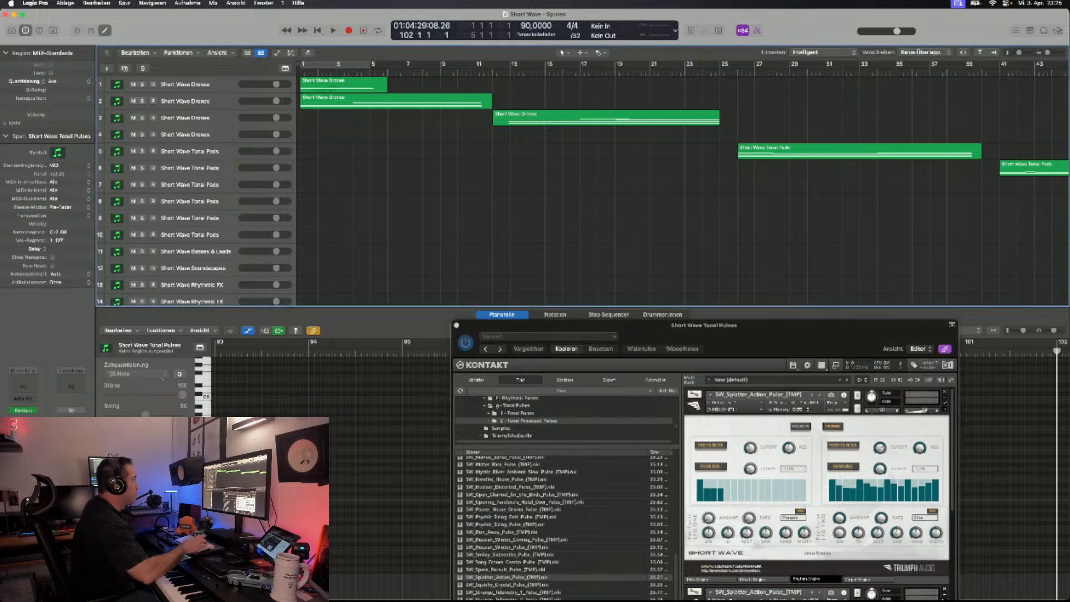
key(Return)
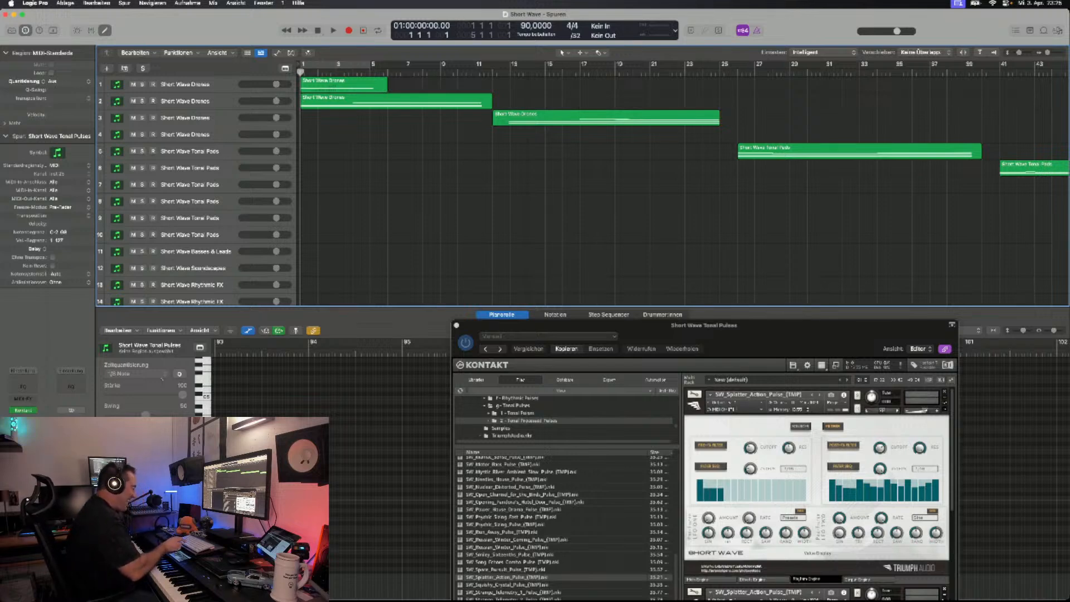
key(space)
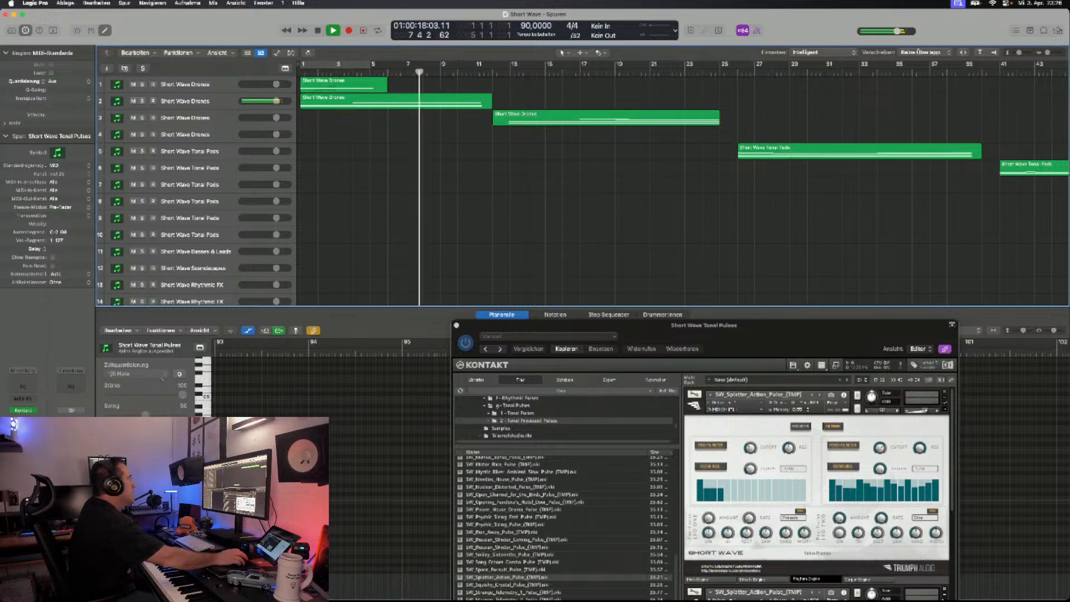
scroll(557, 189, down, 5)
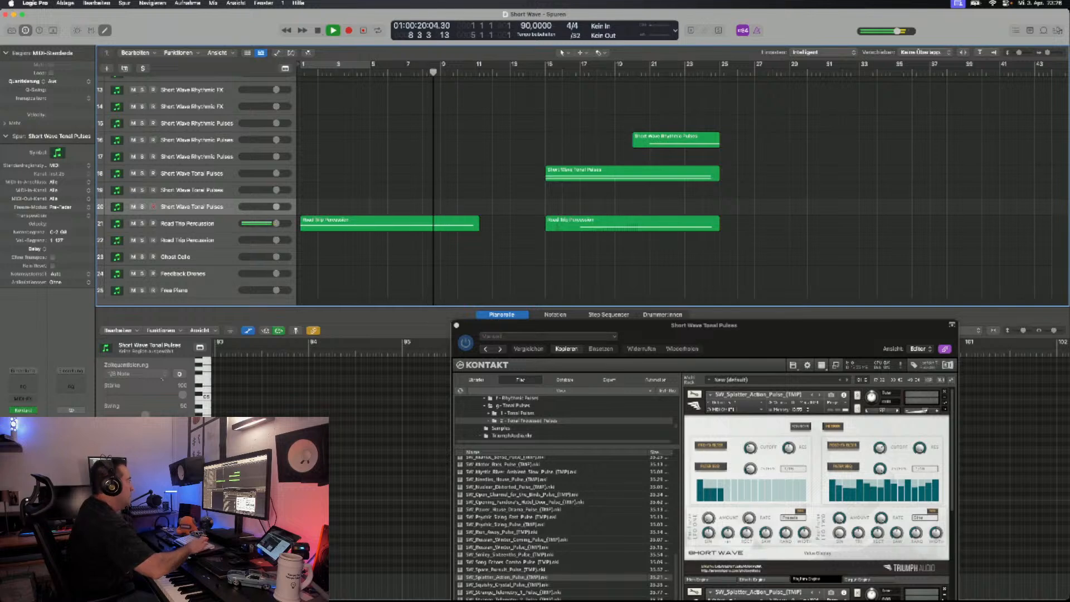
key(e)
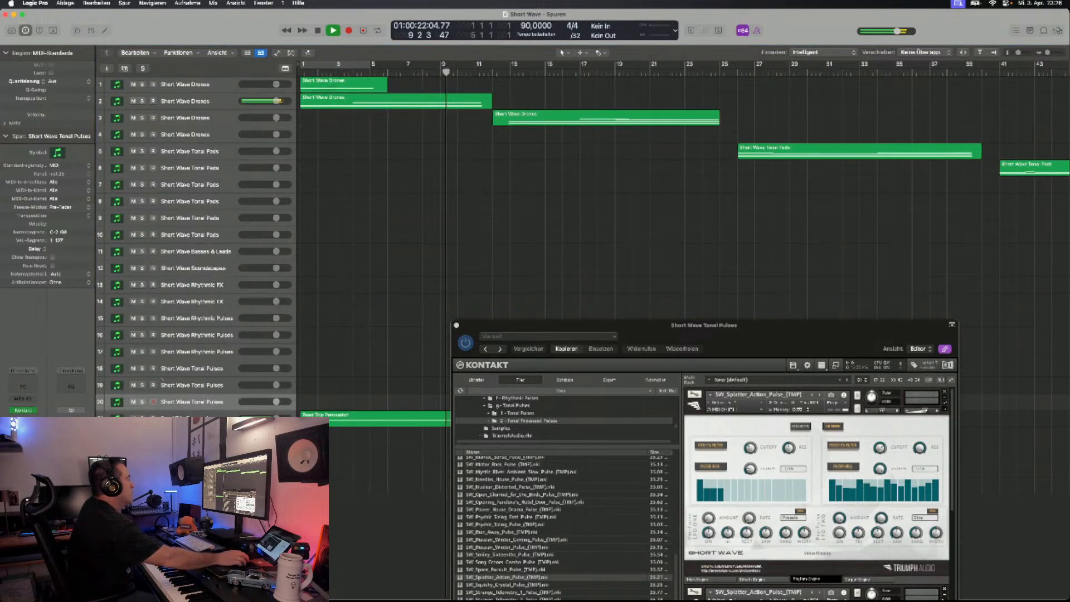
drag(558, 325, 113, 116)
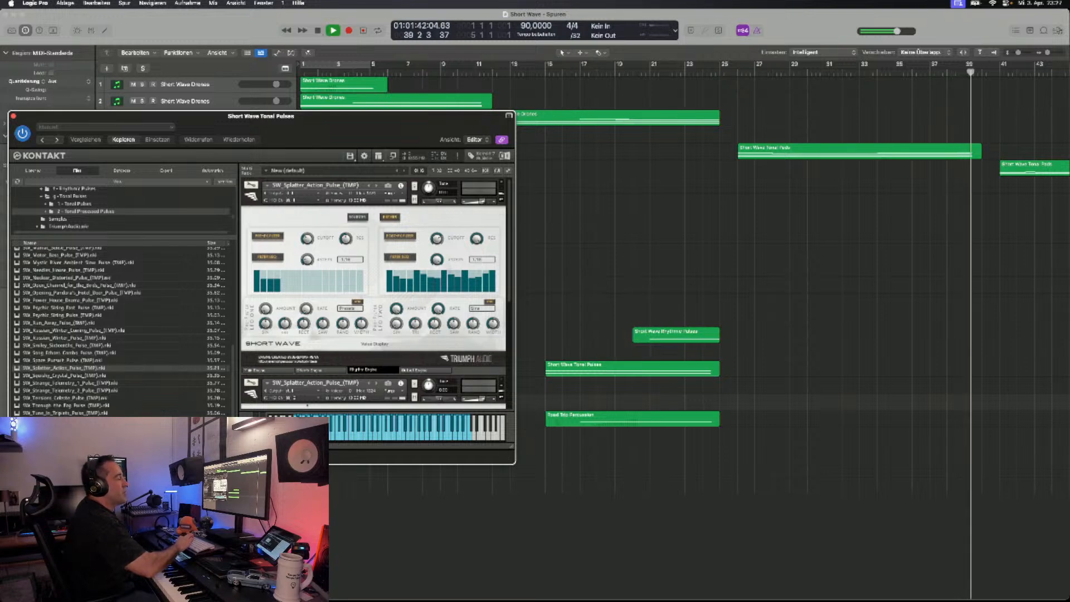
key(space)
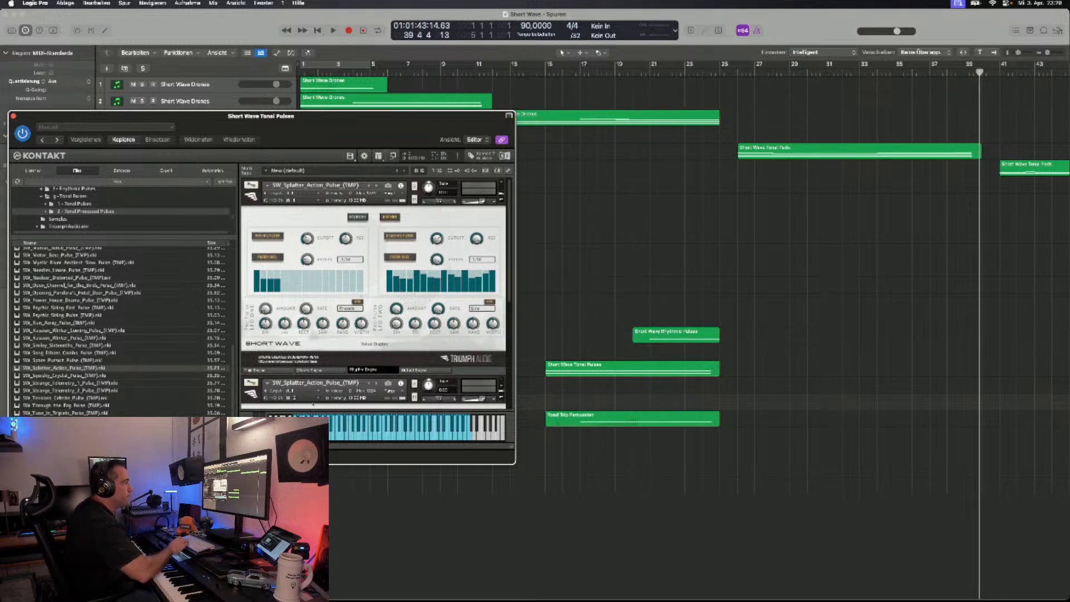
- Resume playback from bar 39 and review the remaining sections through the last tonal pulses region near bar 101
key(space)
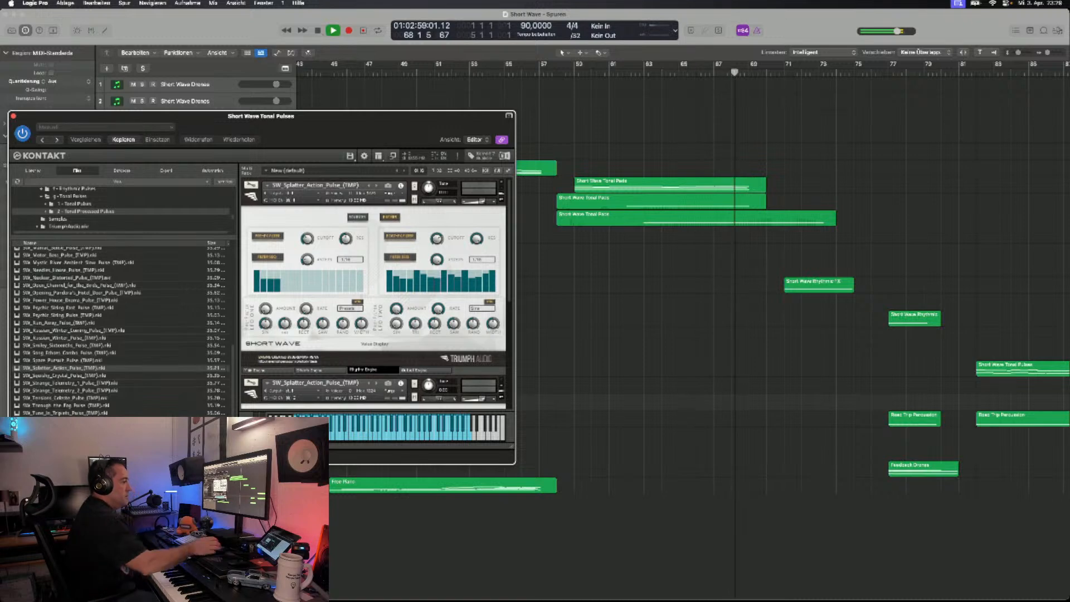
scroll(792, 335, right, 5)
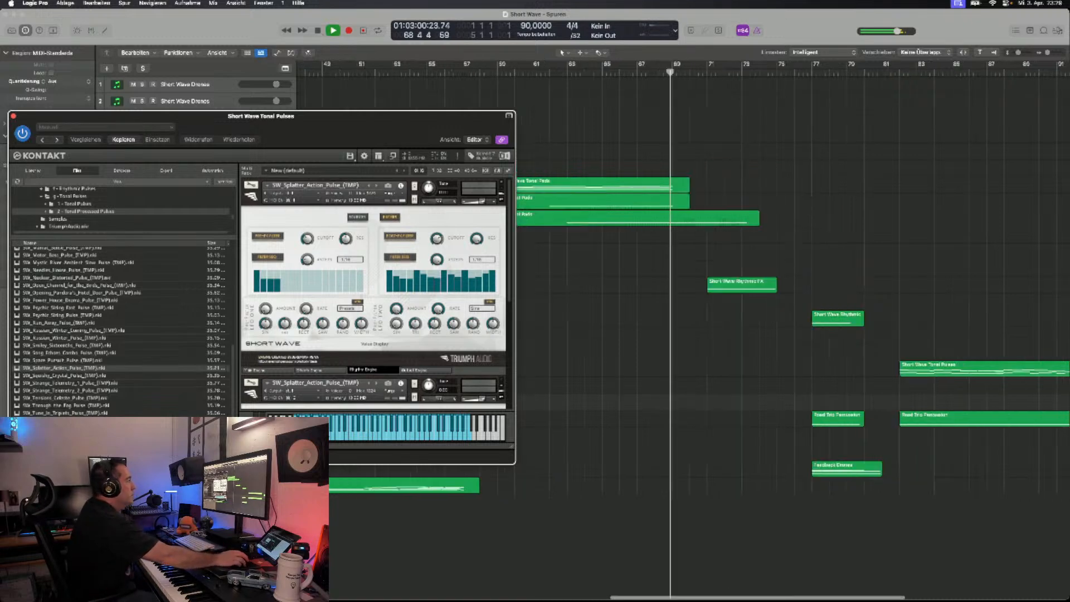
scroll(792, 335, right, 5)
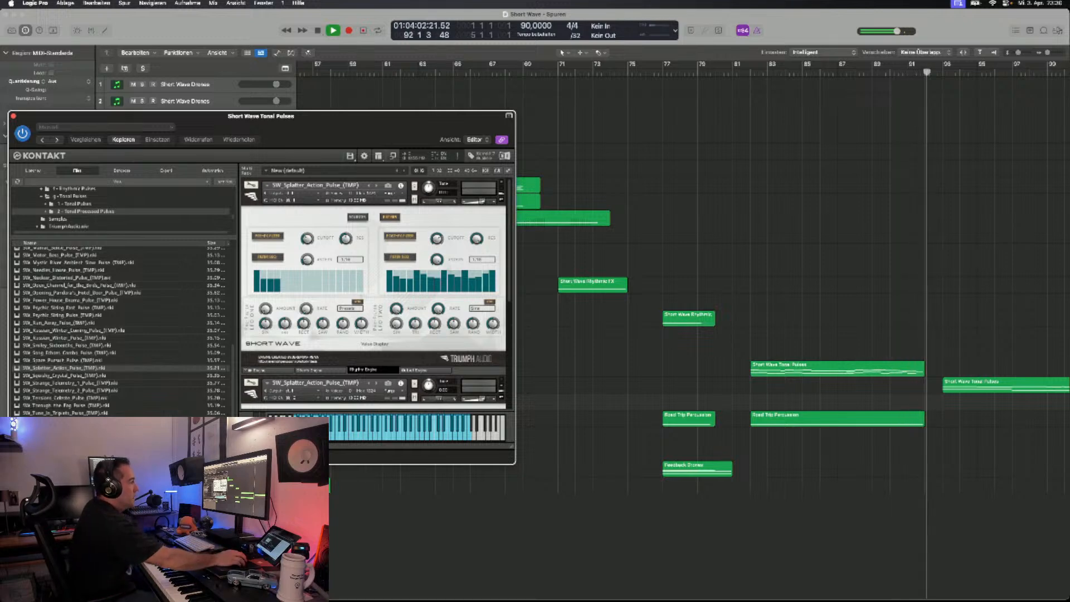
scroll(791, 335, right, 5)
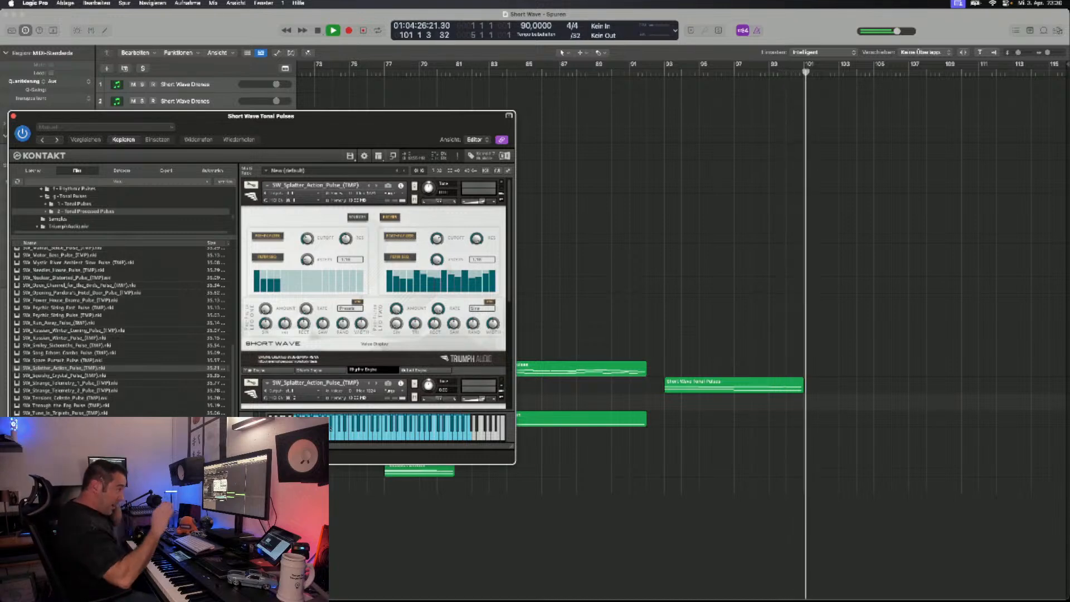
key(space)
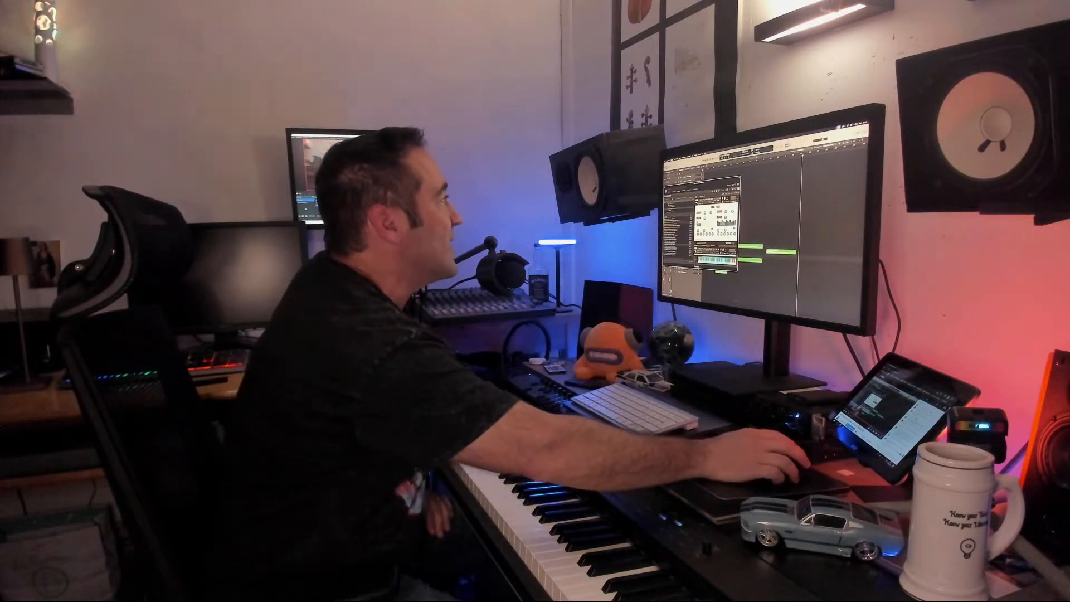
mouse_move(718, 183)
mouse_down()
mouse_move(724, 200)
mouse_move(730, 166)
mouse_up()
scroll(767, 276, right, 10)
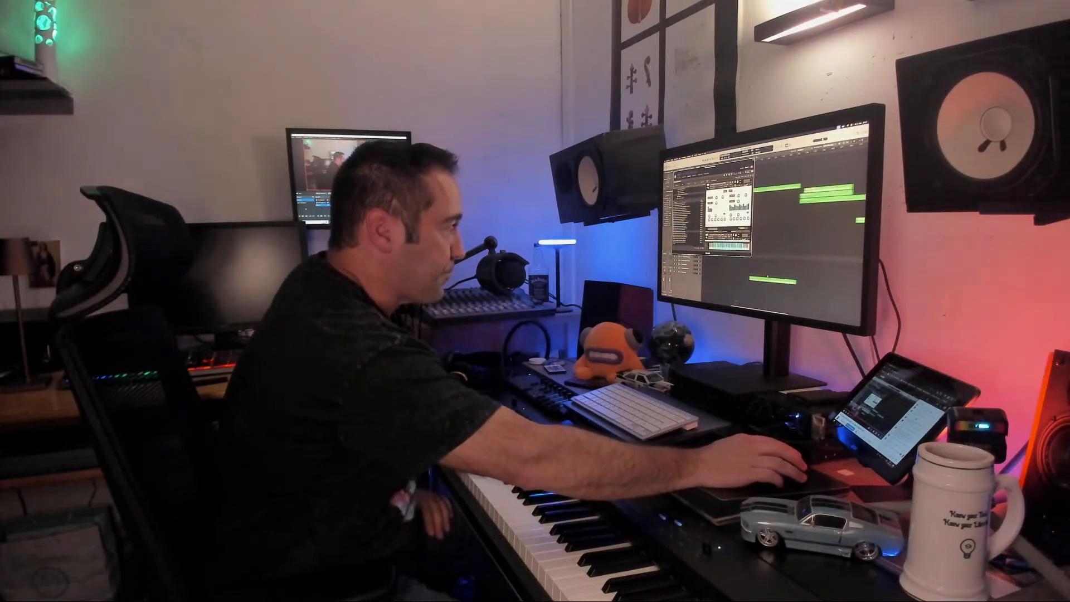